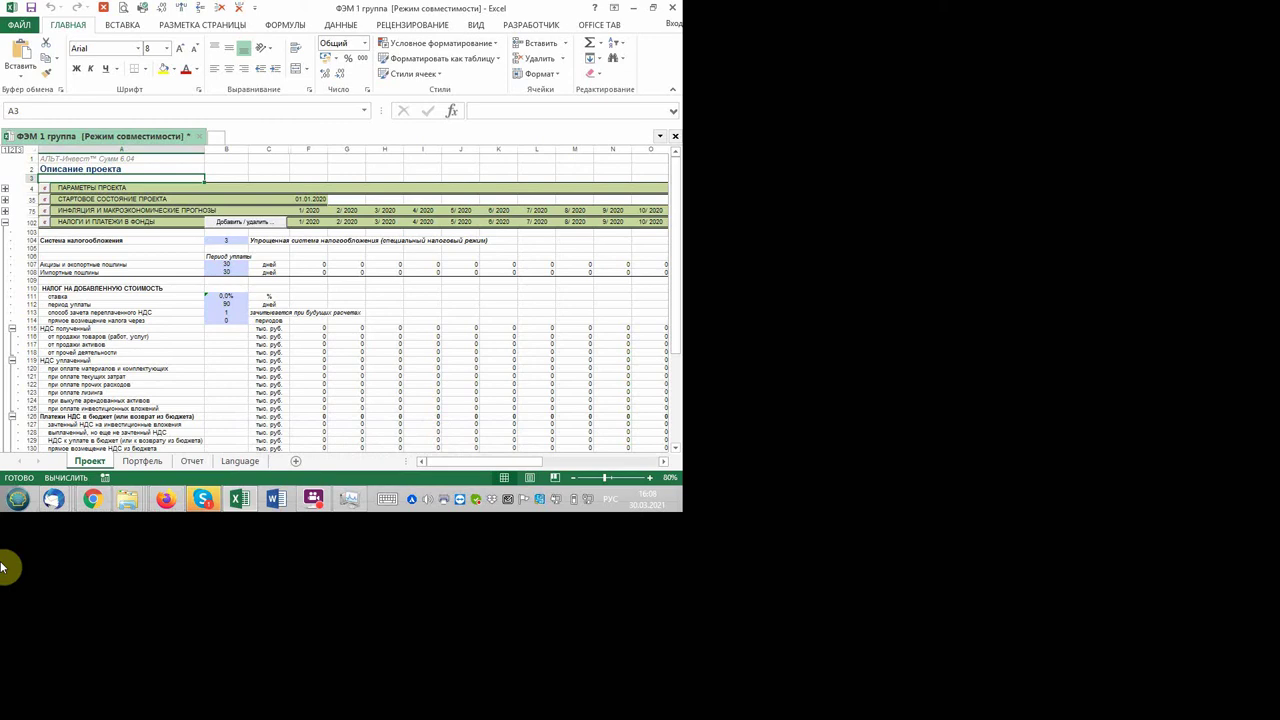
key(super+p)
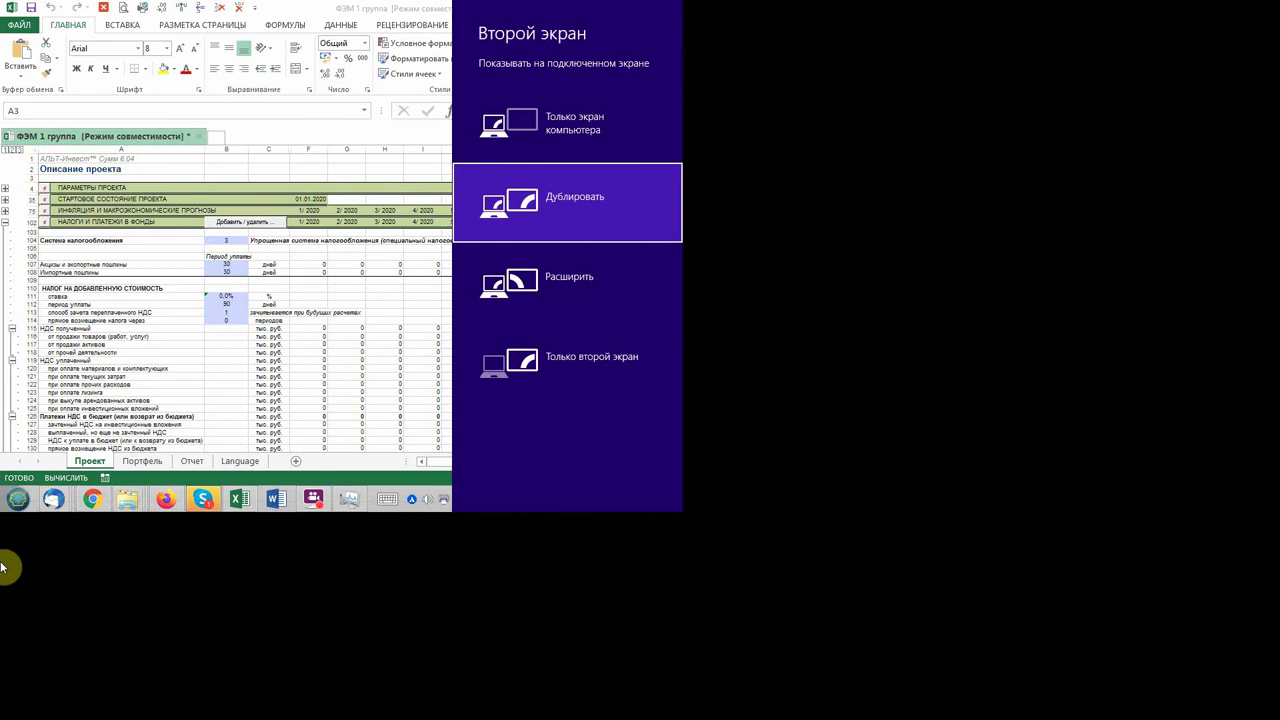
key(Return)
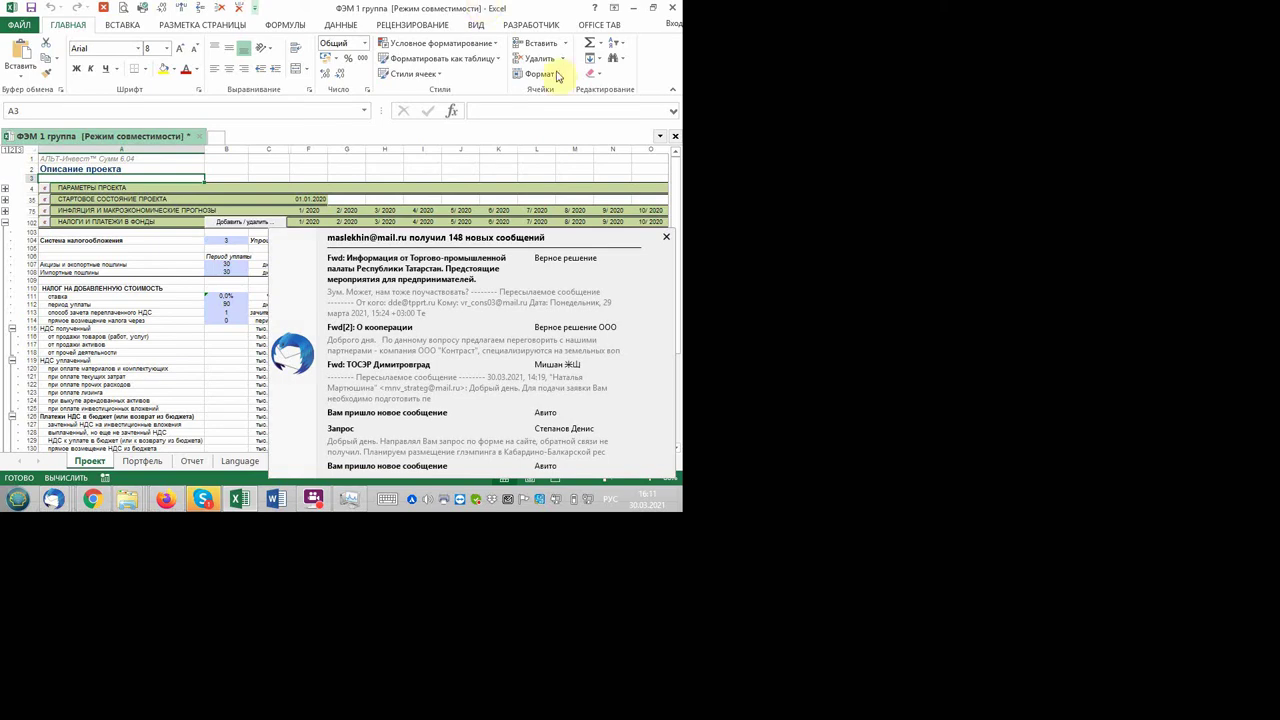
click(830, 425)
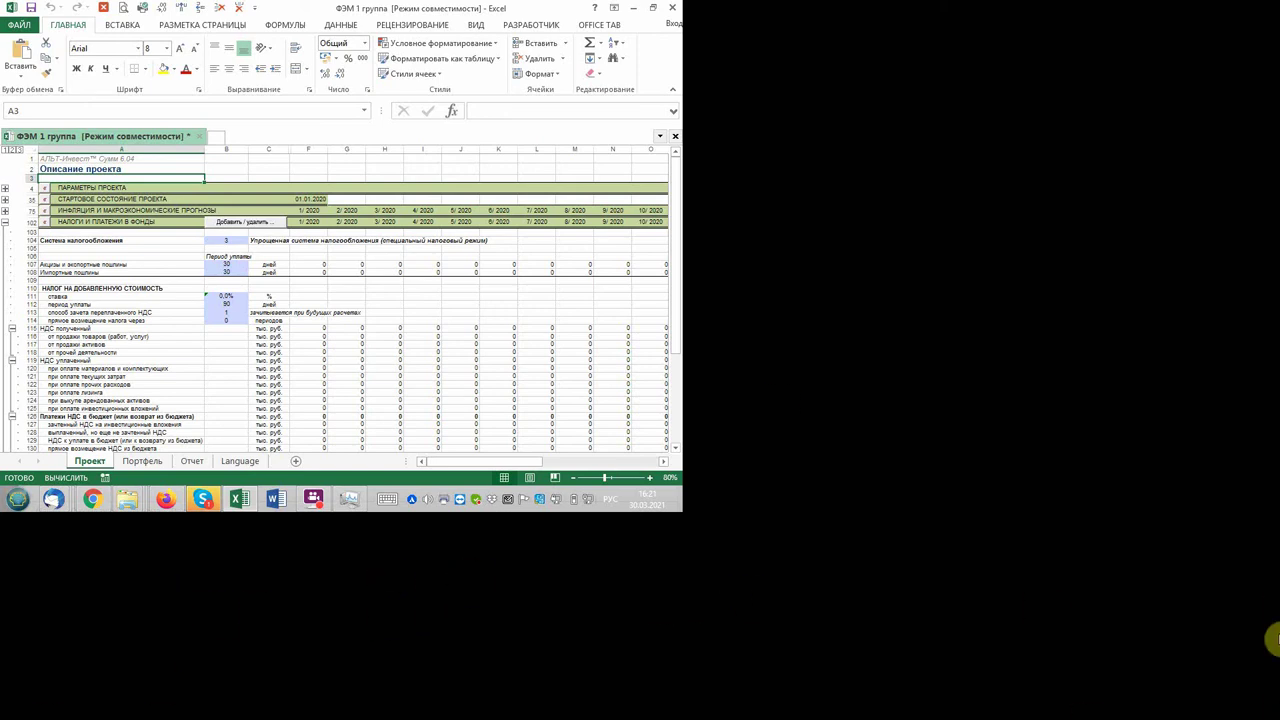
- Collapse the tax detail groups at rows 115 and 173, then scroll to the simplified-tax (6,0%) block
scroll(1218, 673, up, 2)
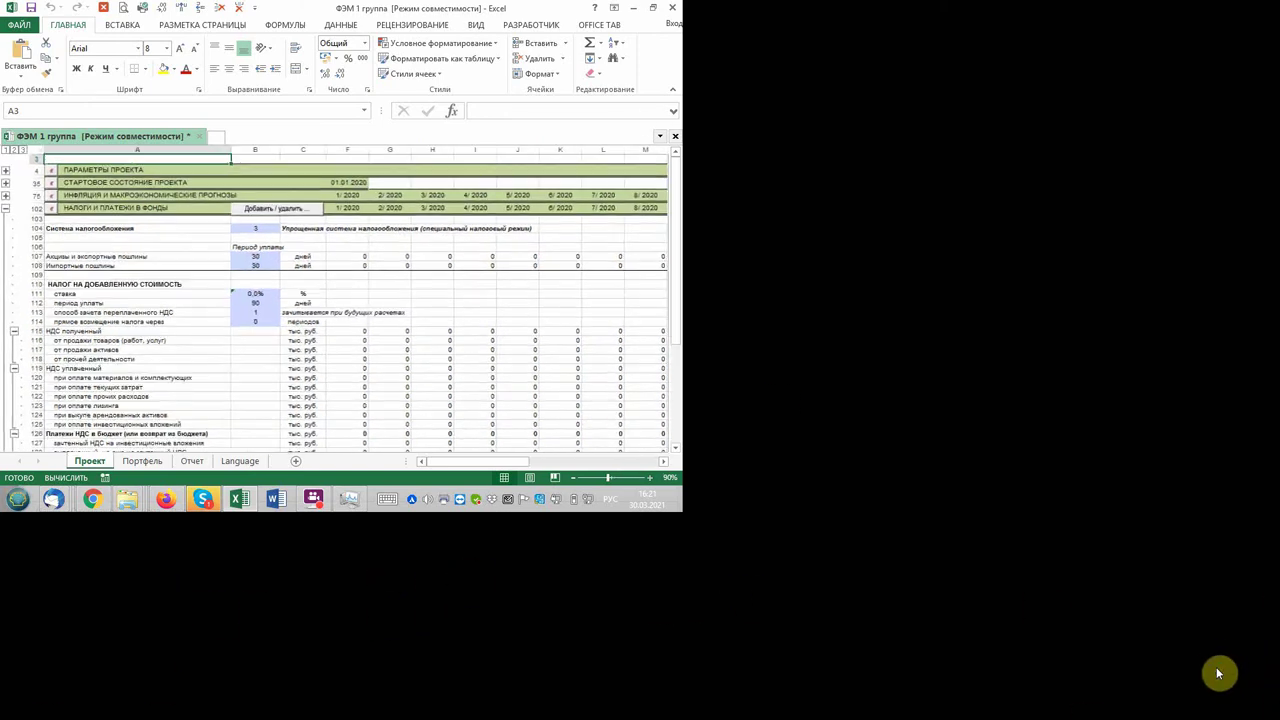
click(15, 346)
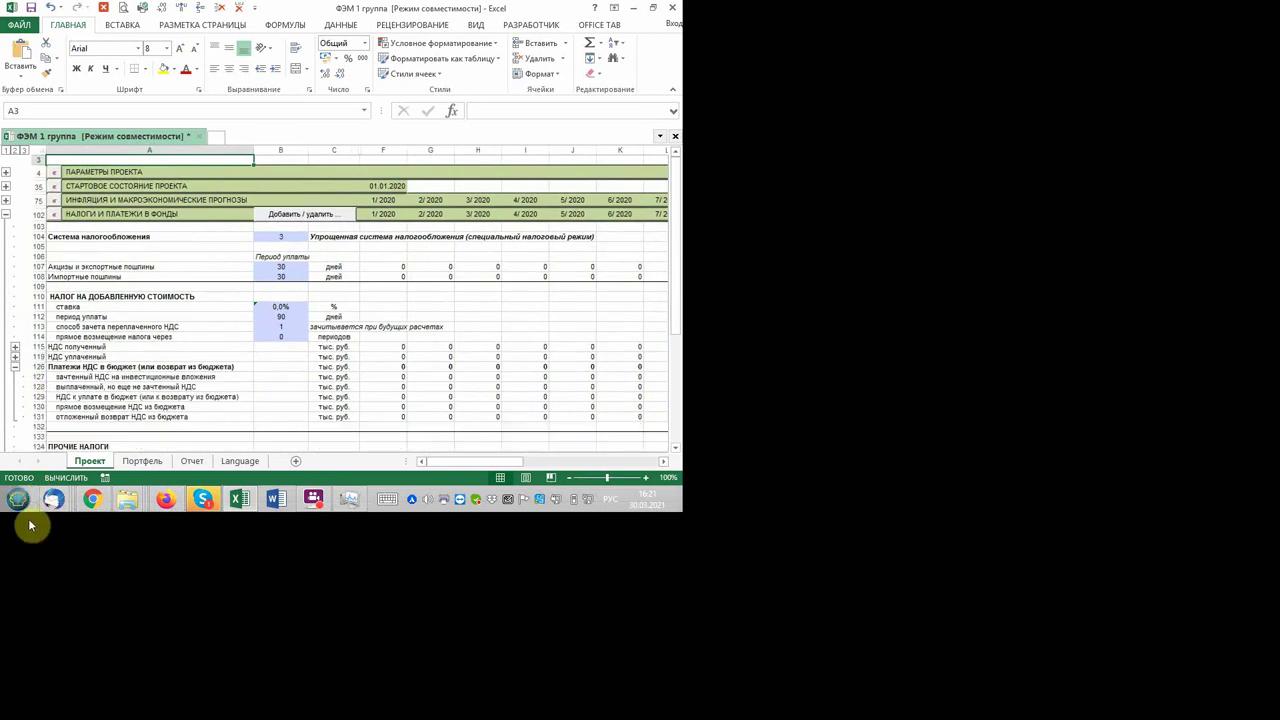
scroll(268, 515, down, 2)
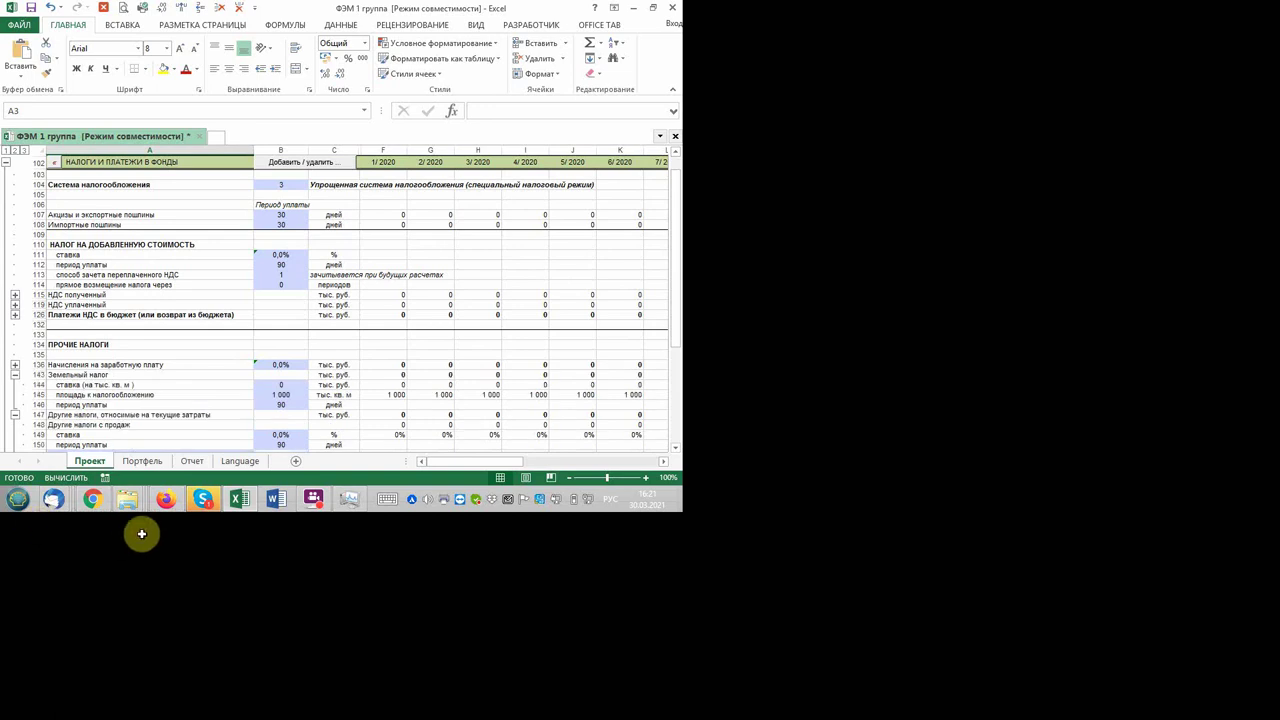
scroll(137, 531, down, 2)
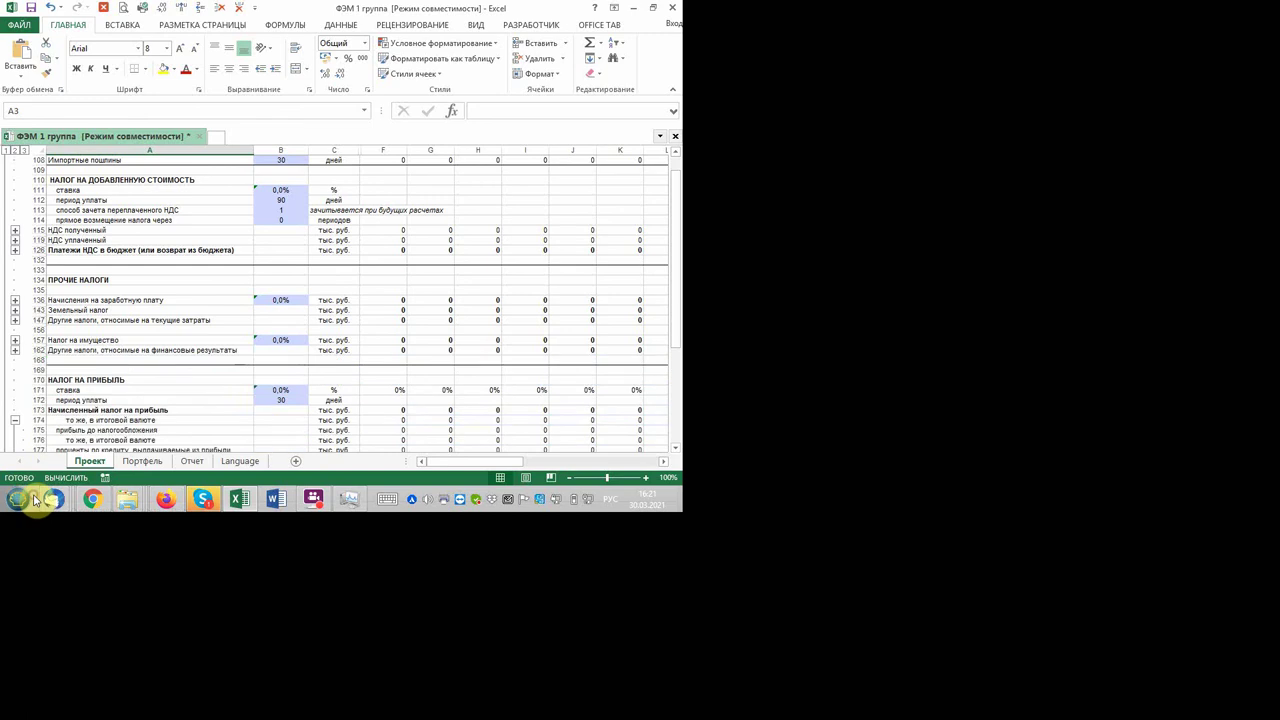
click(30, 463)
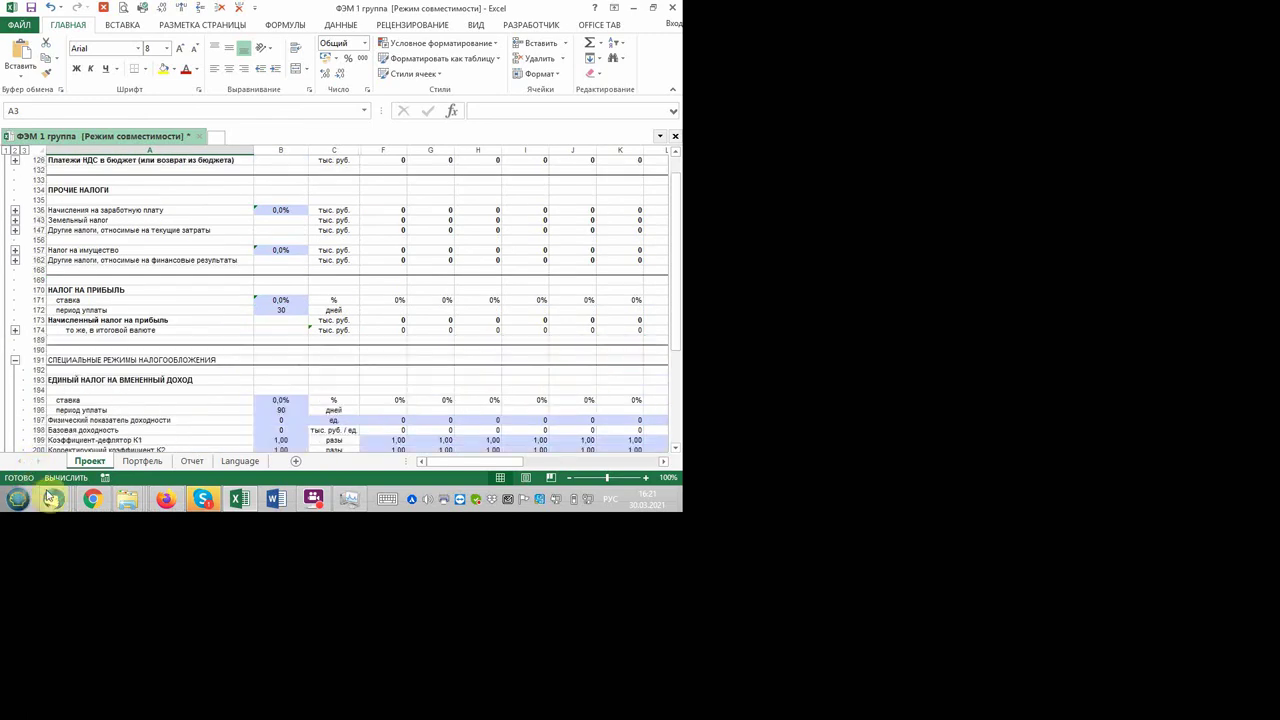
scroll(100, 515, down, 3)
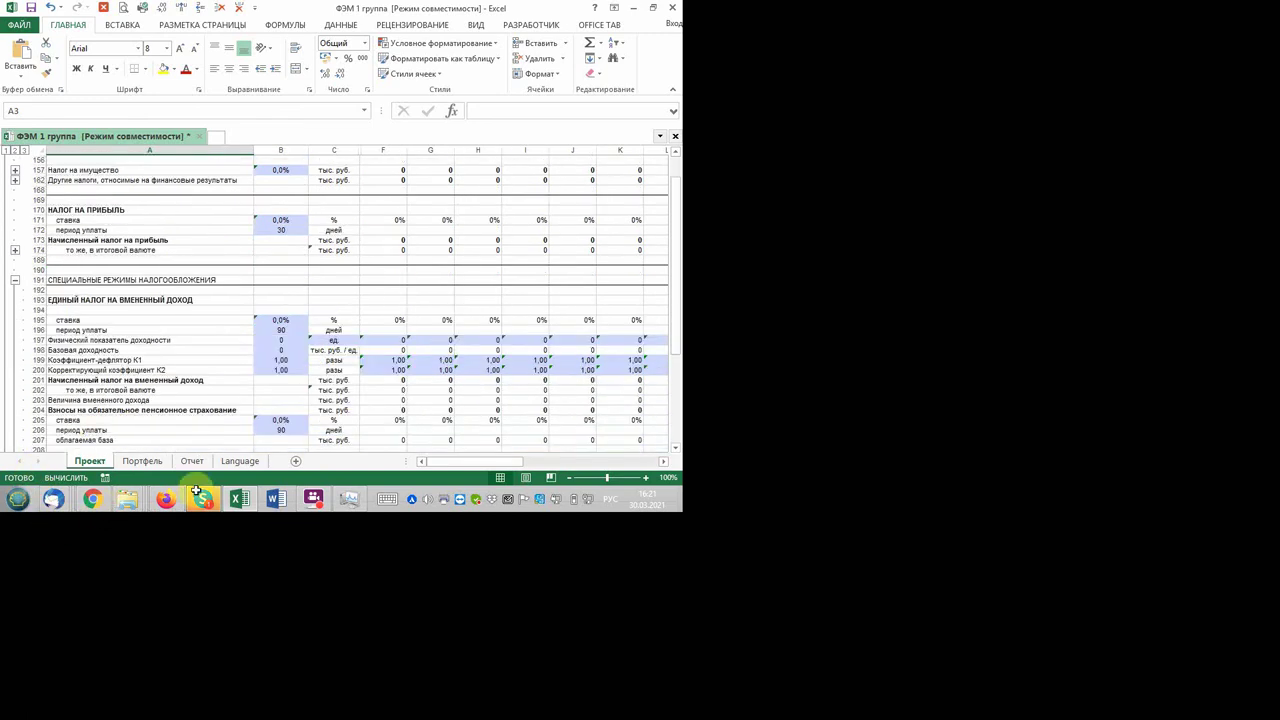
scroll(240, 480, down, 5)
scroll(225, 488, down, 7)
scroll(211, 494, up, 3)
scroll(211, 494, up, 1)
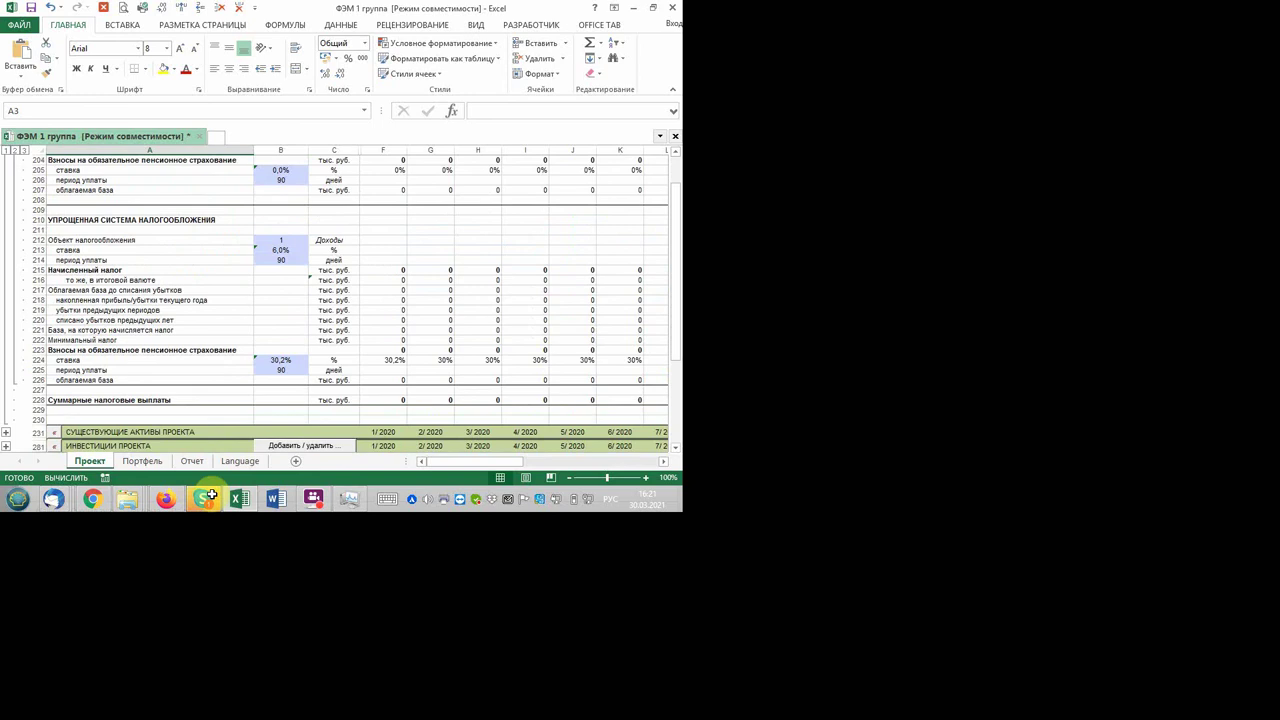
scroll(211, 494, up, 1)
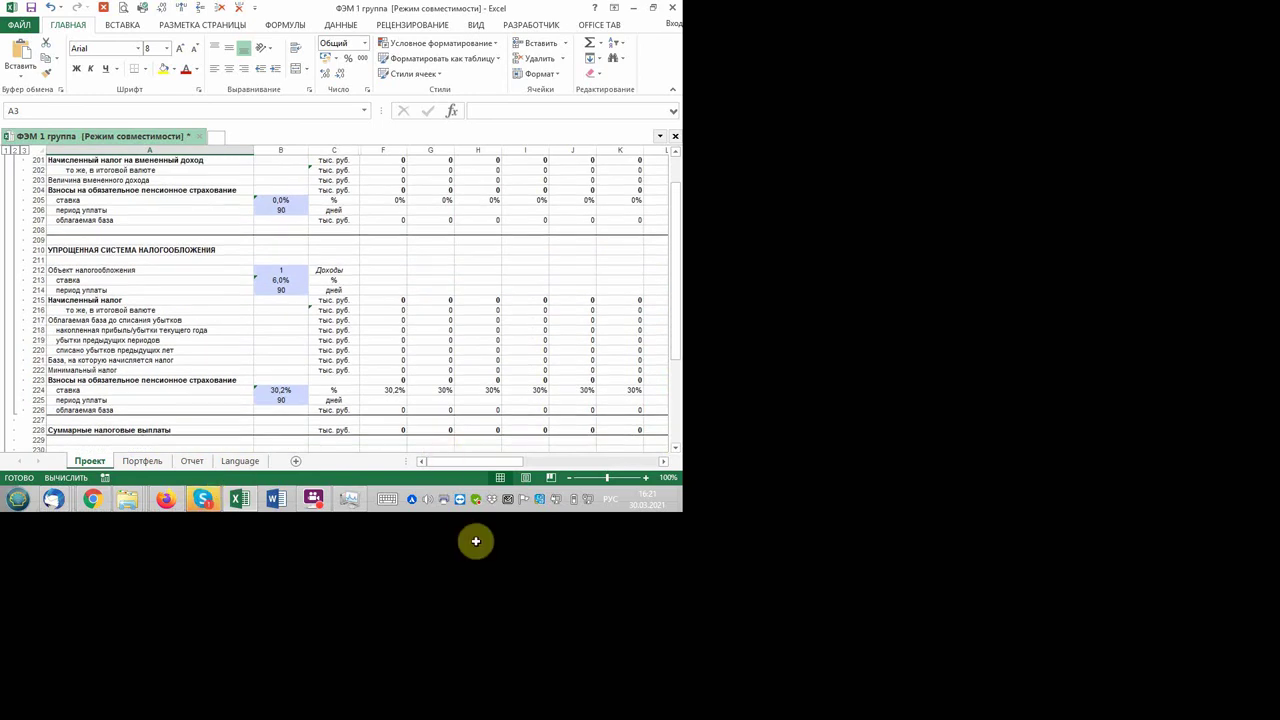
click(384, 390)
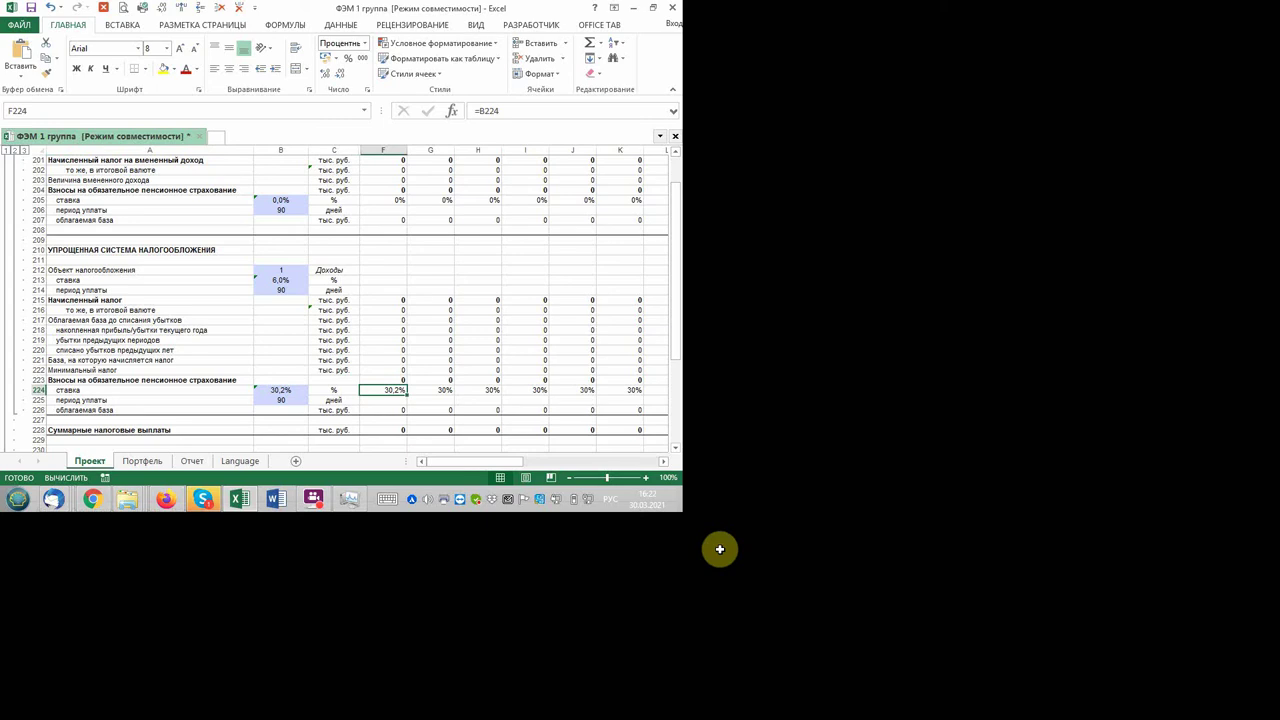
scroll(350, 300, down, 1)
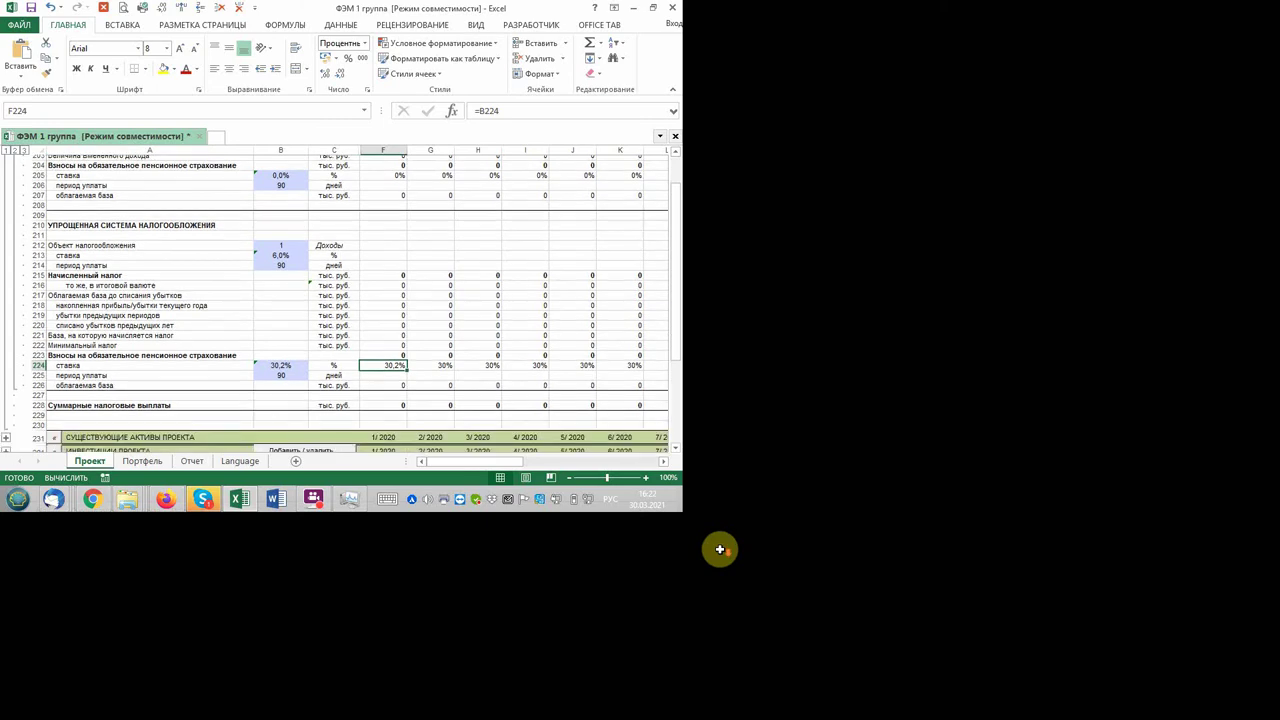
scroll(350, 300, down, 1)
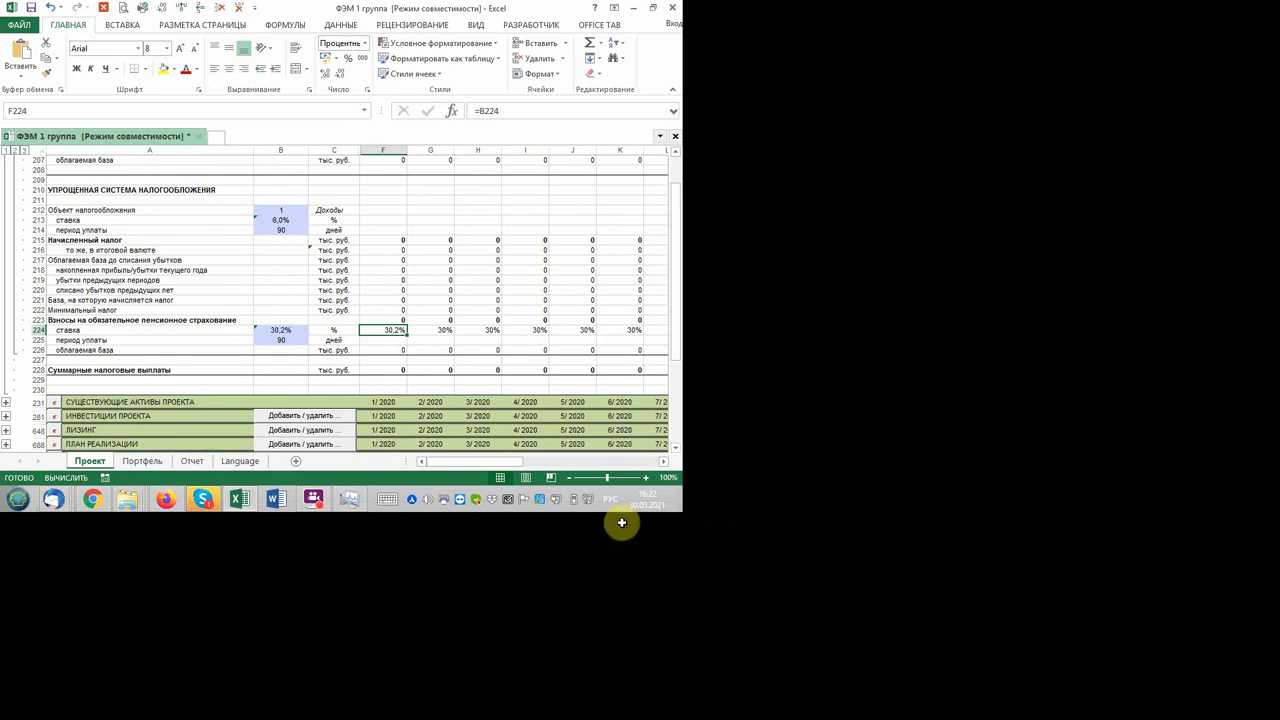
key(Down)
key(Down)
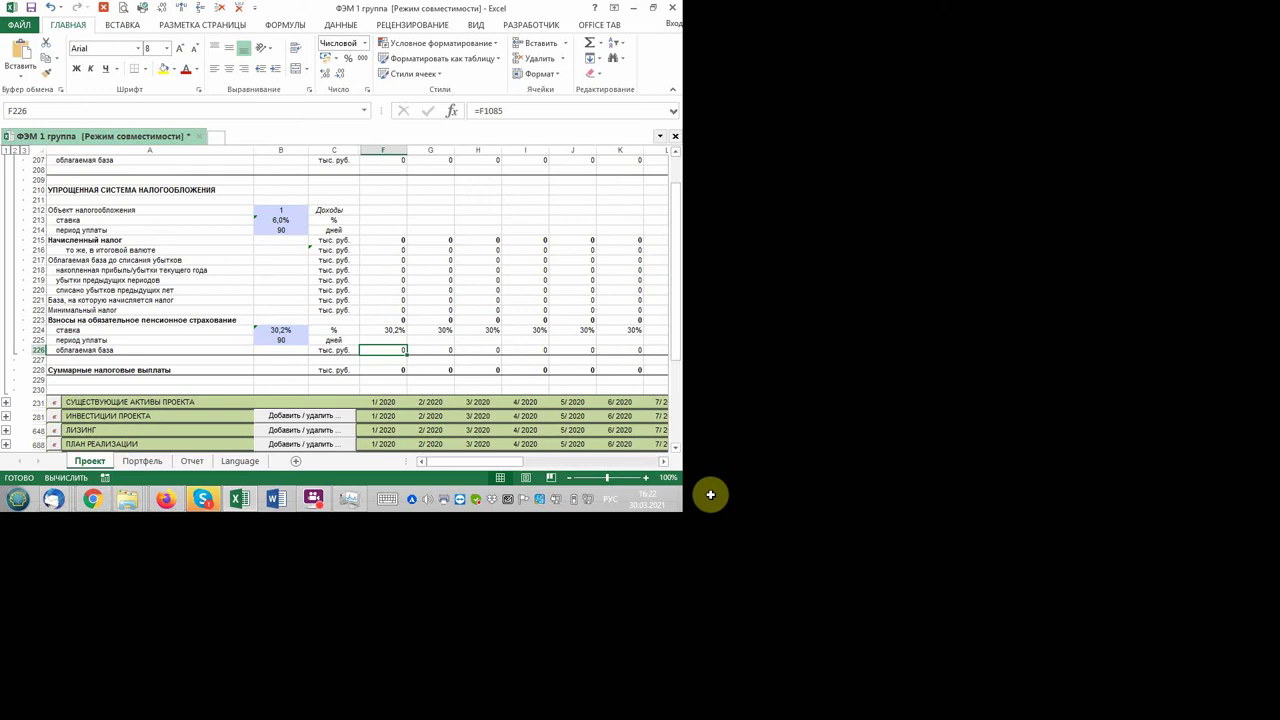
key(Up)
key(Up)
key(Up)
key(Home)
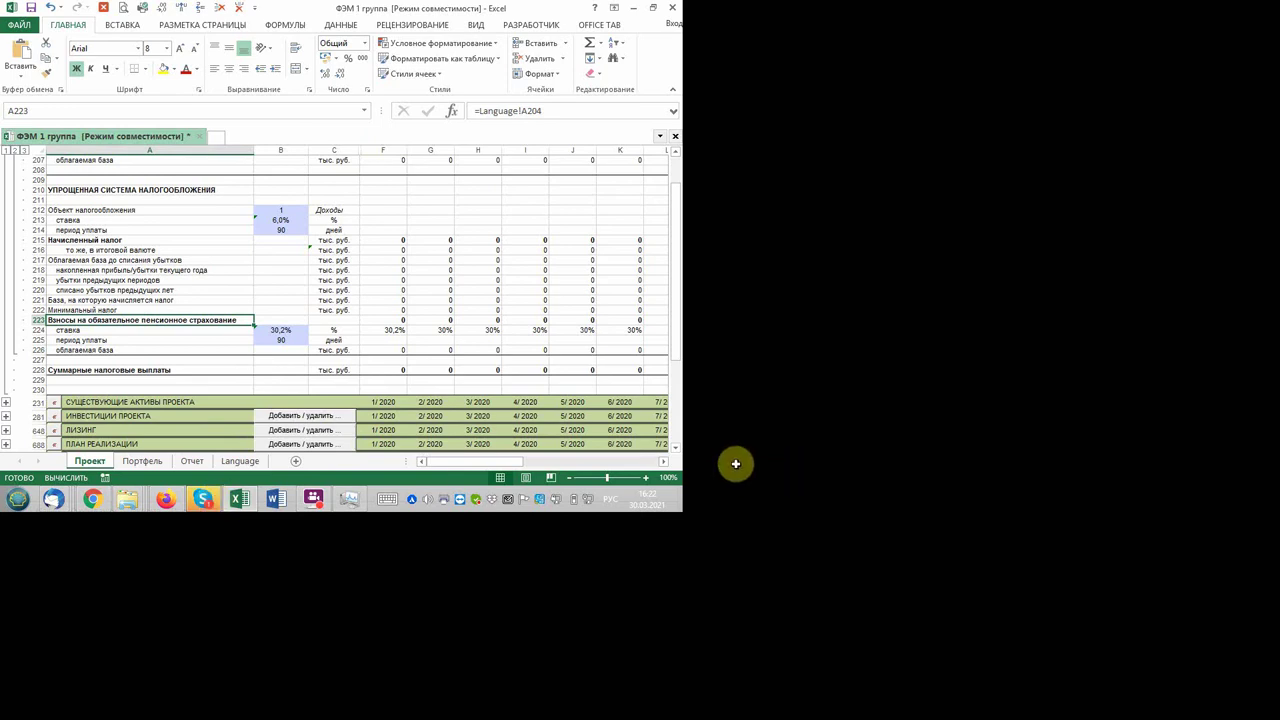
key(Down)
key(Right)
key(Right)
key(Right)
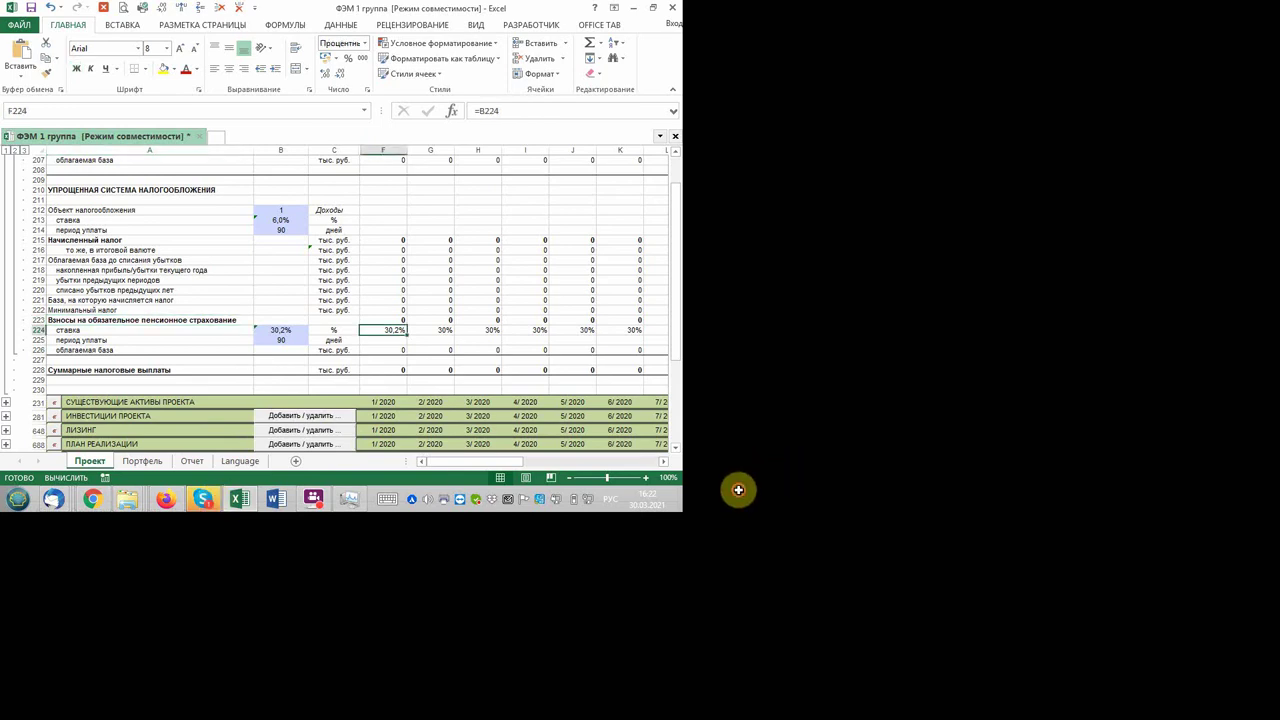
key(Down)
key(Down)
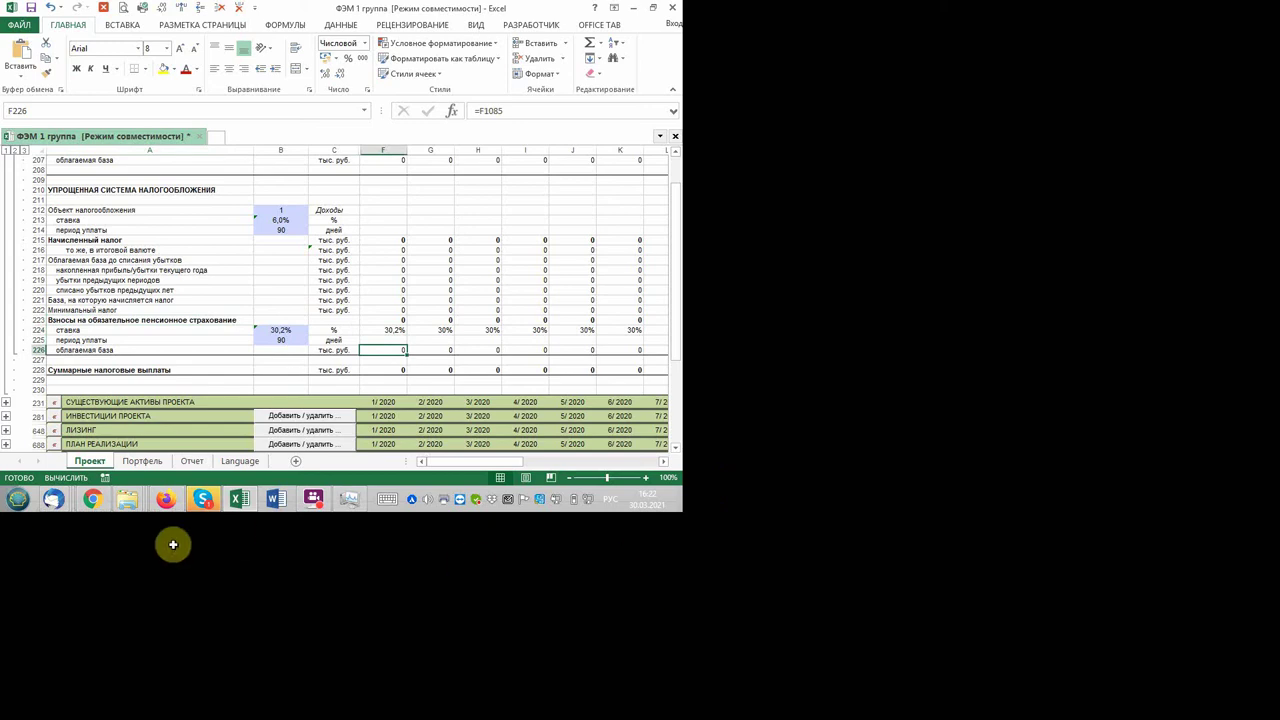
- Trace F226 with Ctrl+[ to its source total F1085 and view the ПЕРСОНАЛ И ЗАРАБОТНАЯ ПЛАТА section
scroll(38, 510, down, 2)
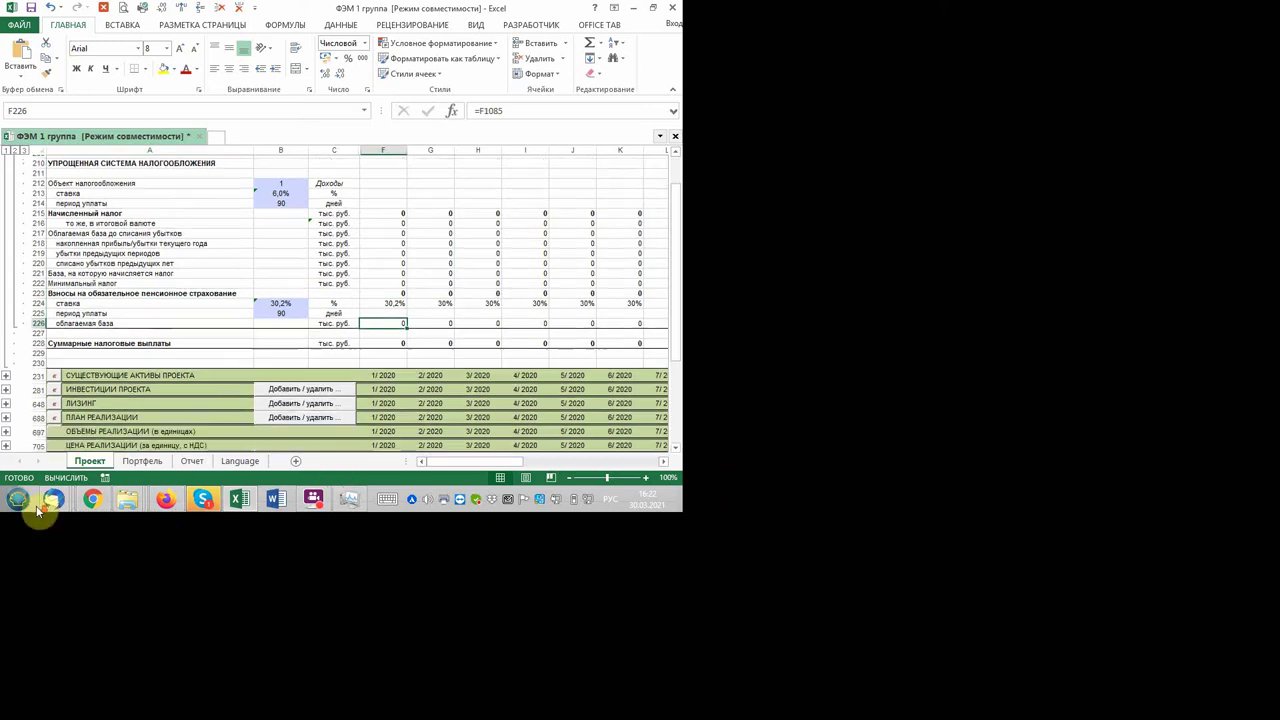
scroll(38, 510, down, 2)
scroll(38, 510, down, 3)
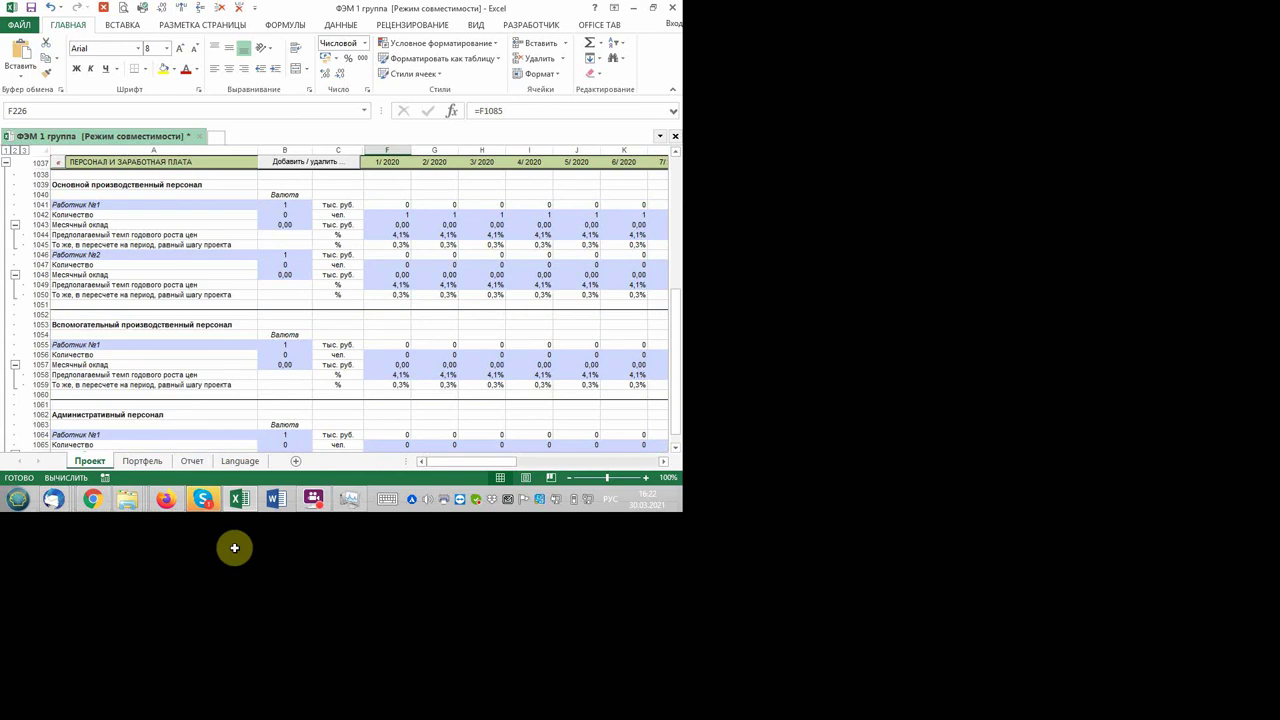
scroll(234, 548, down, 6)
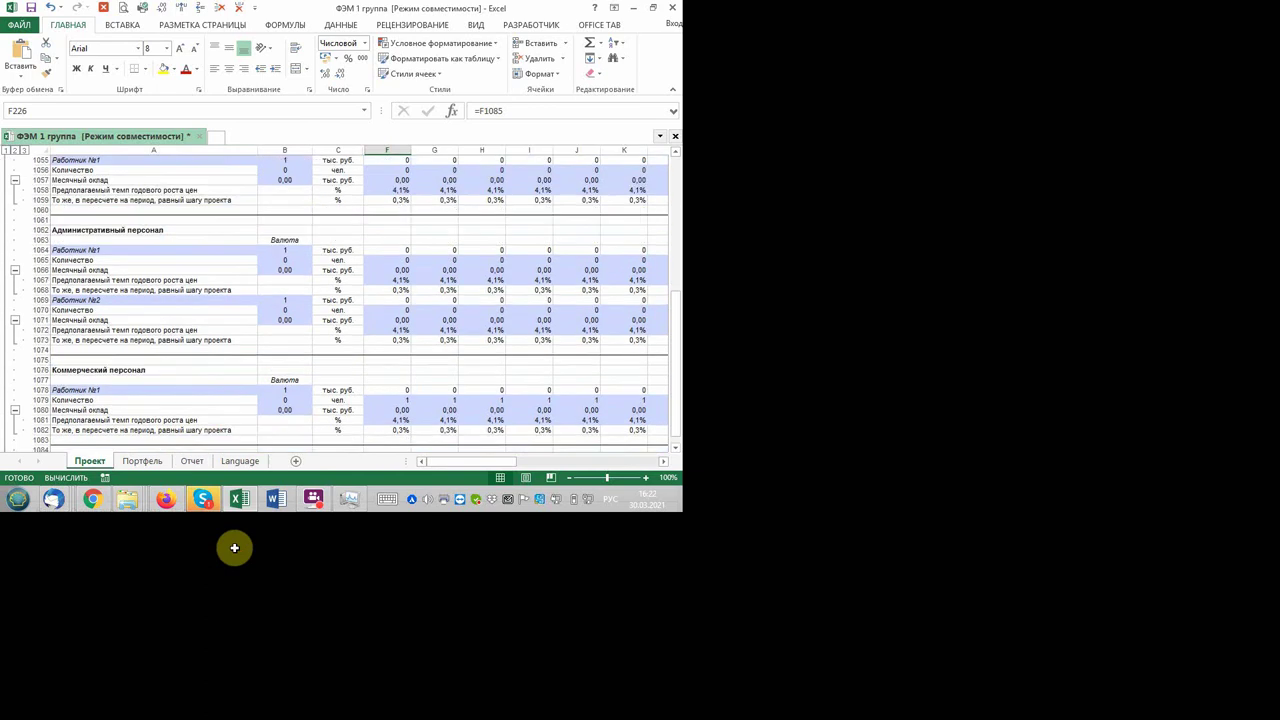
scroll(234, 548, down, 3)
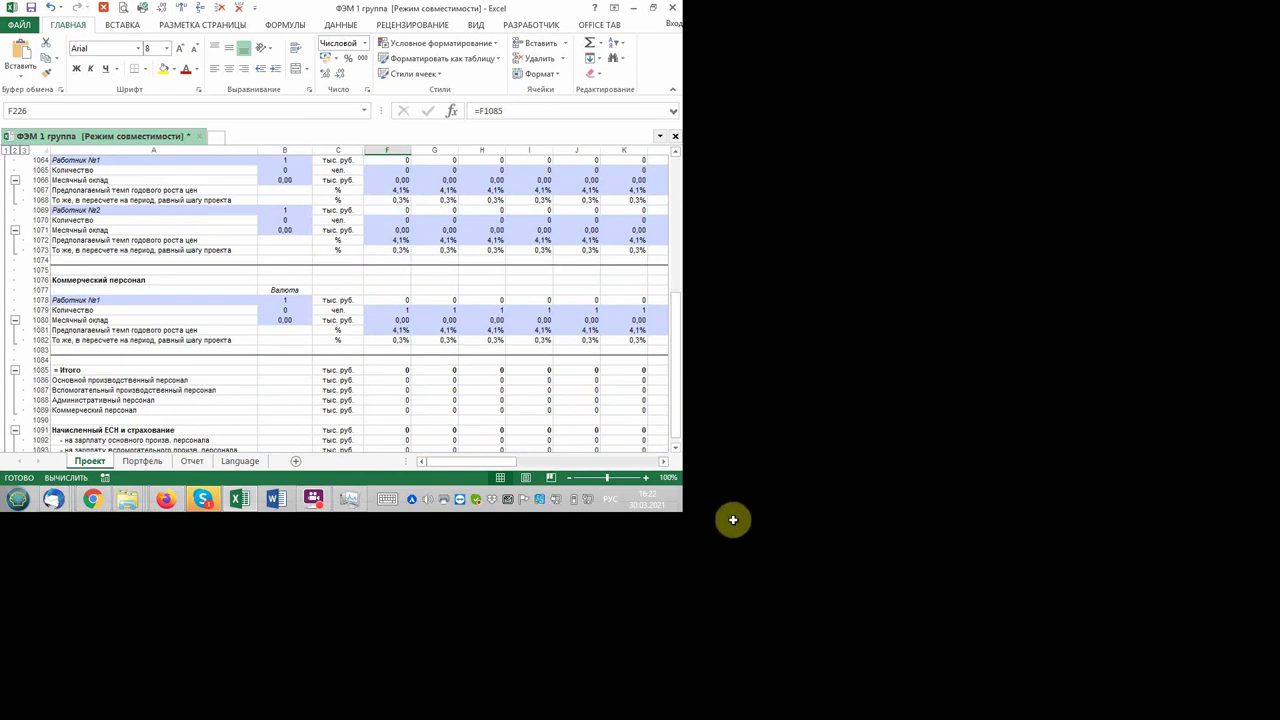
key(ctrl+bracketleft)
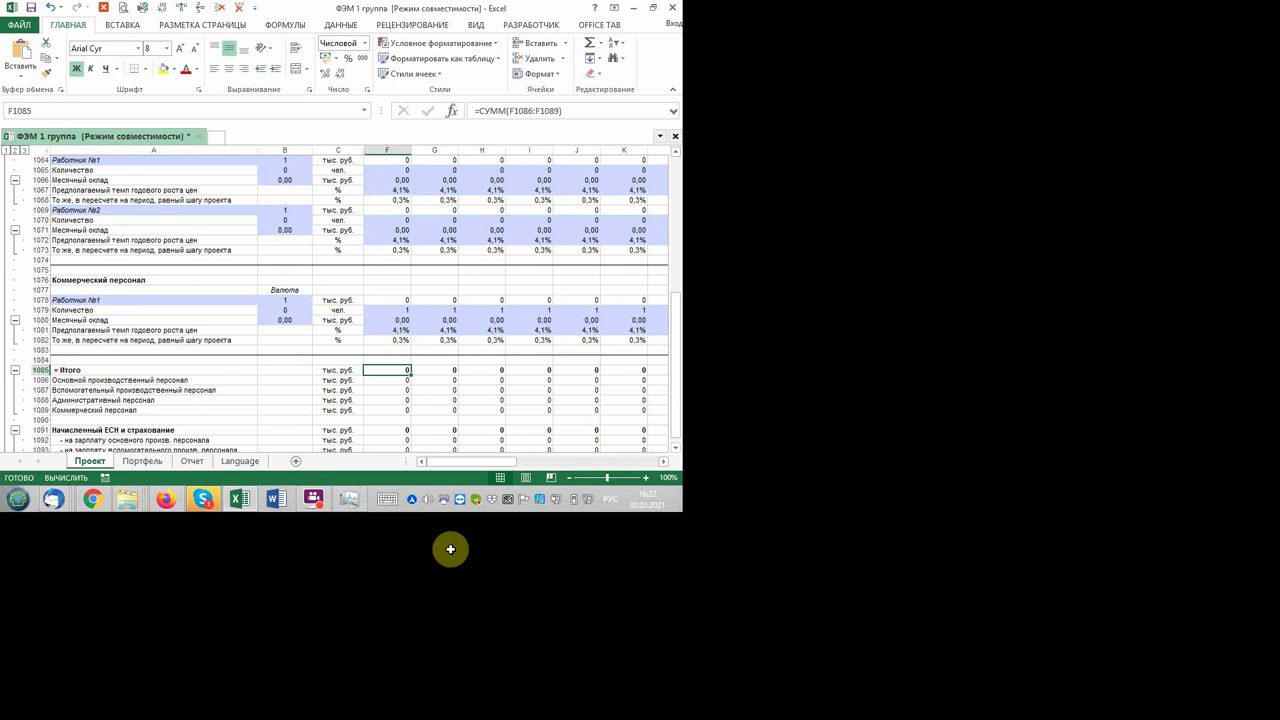
scroll(450, 549, up, 1)
scroll(450, 549, up, 1)
scroll(450, 549, up, 2)
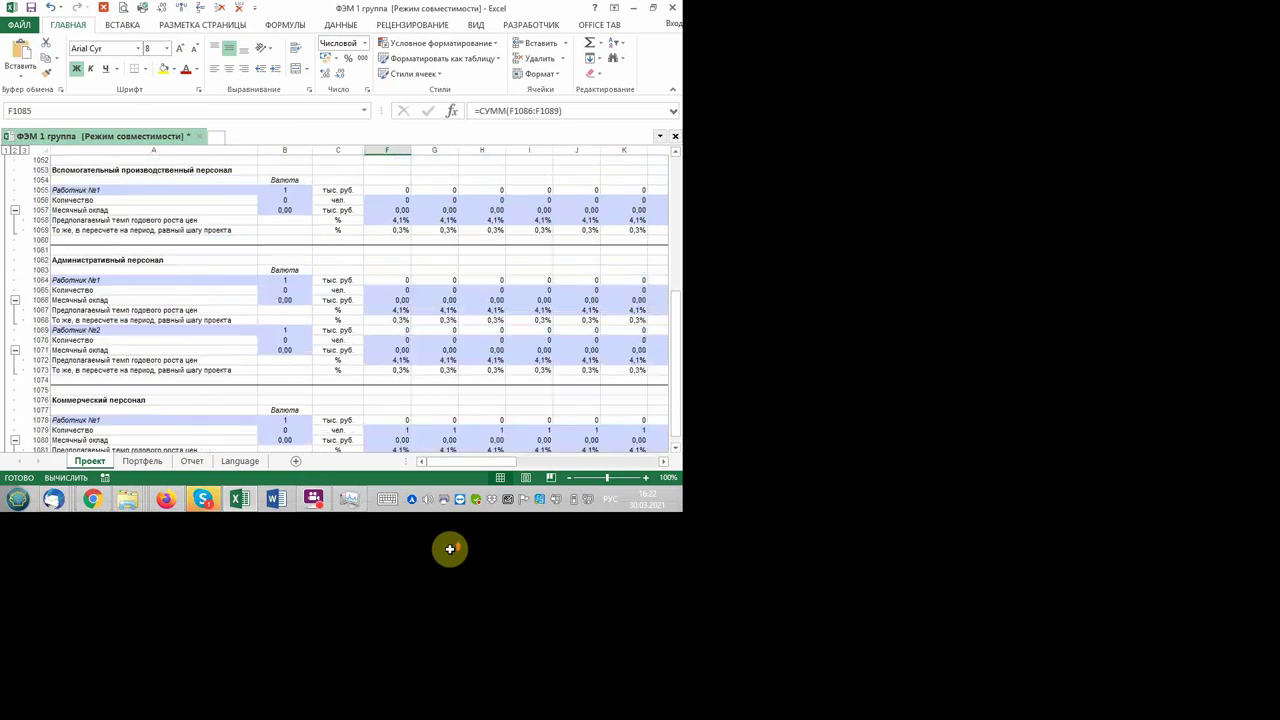
scroll(450, 549, up, 3)
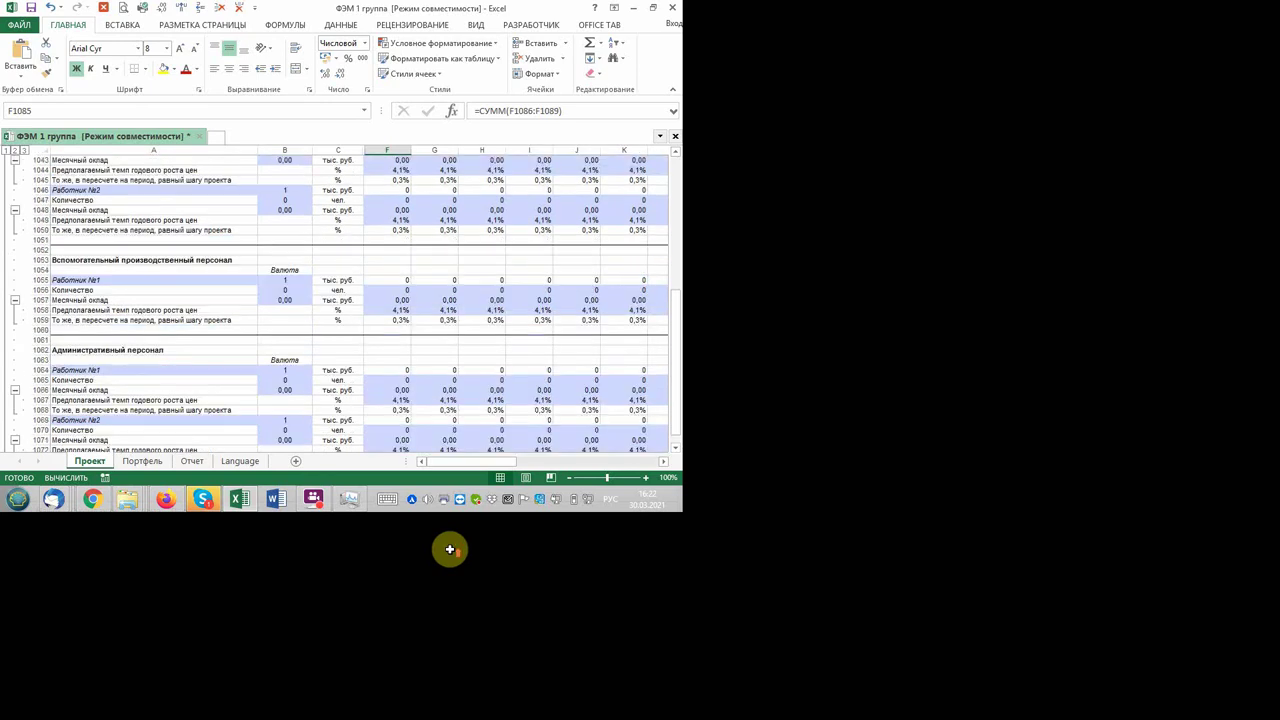
scroll(450, 549, up, 2)
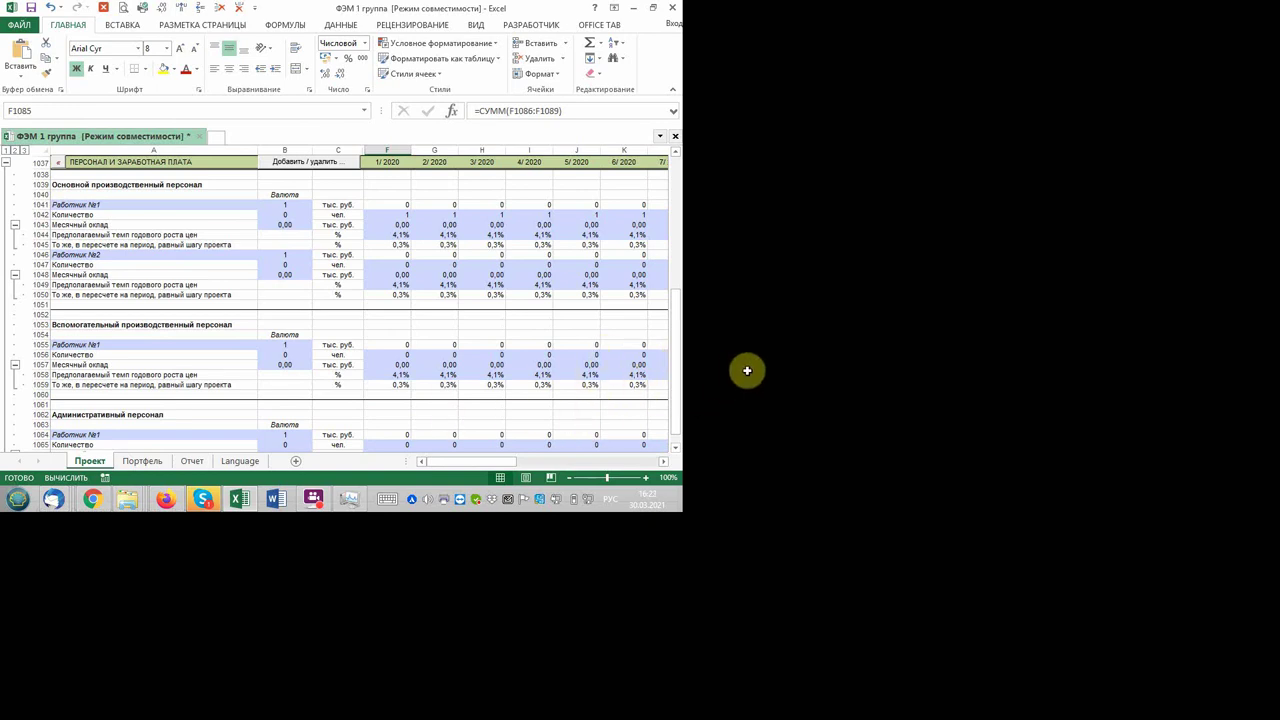
key(ctrl+Up)
key(ctrl+Up)
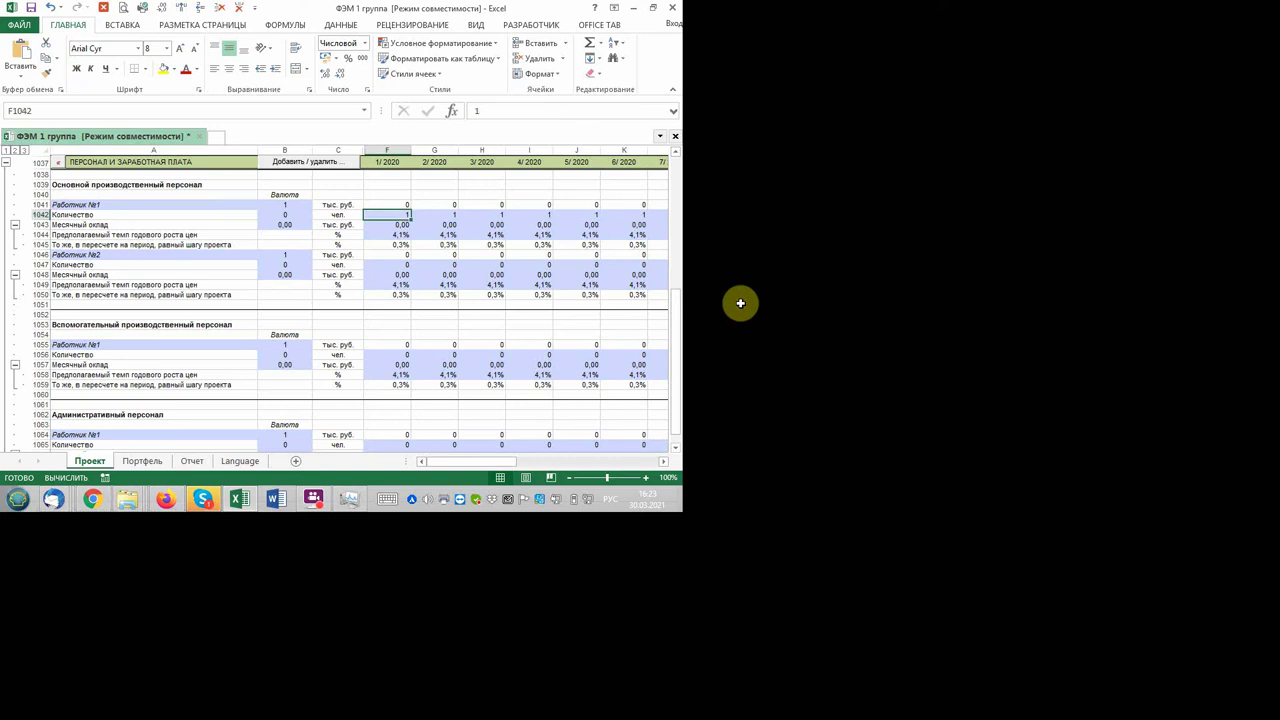
key(Down)
key(Left)
key(Left)
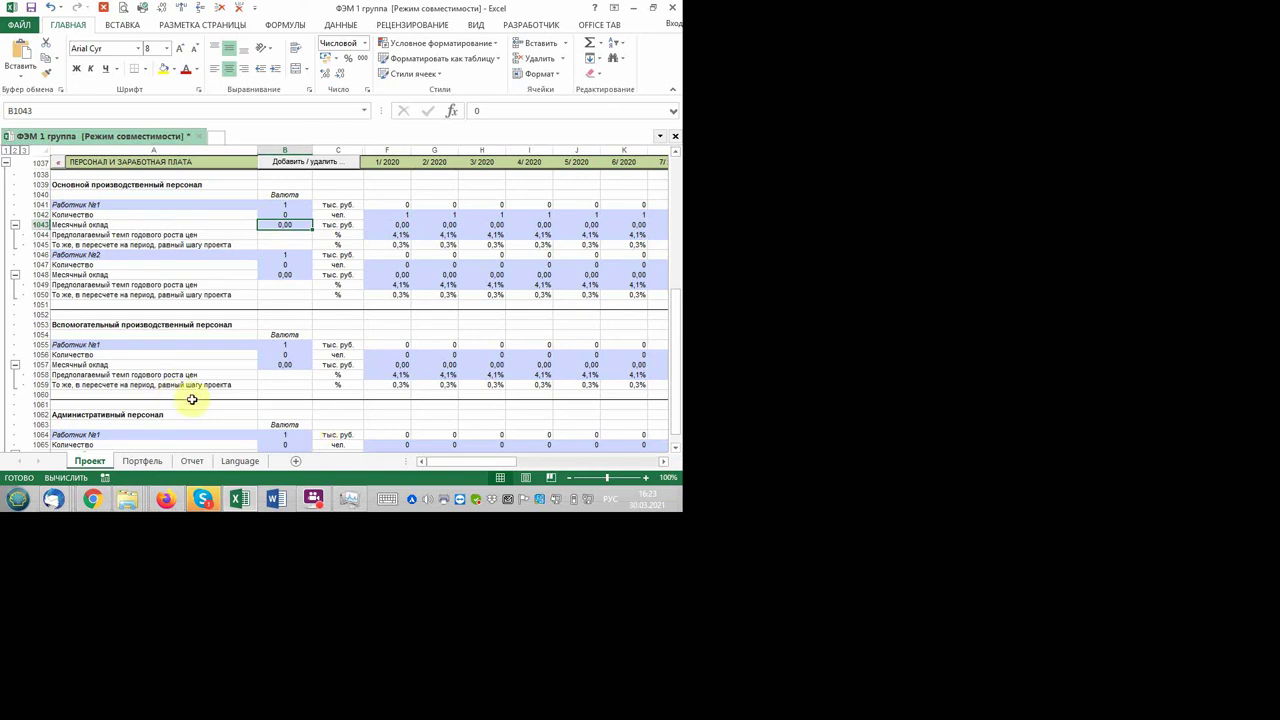
text(15)
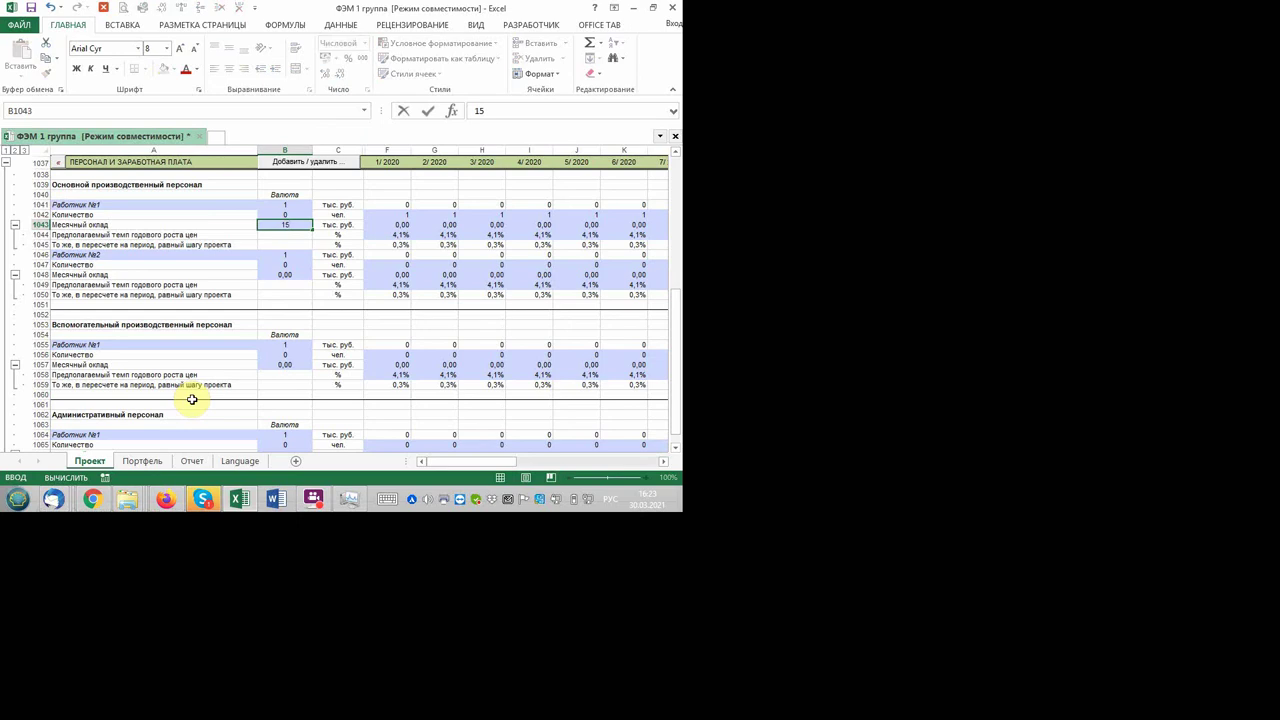
key(Tab)
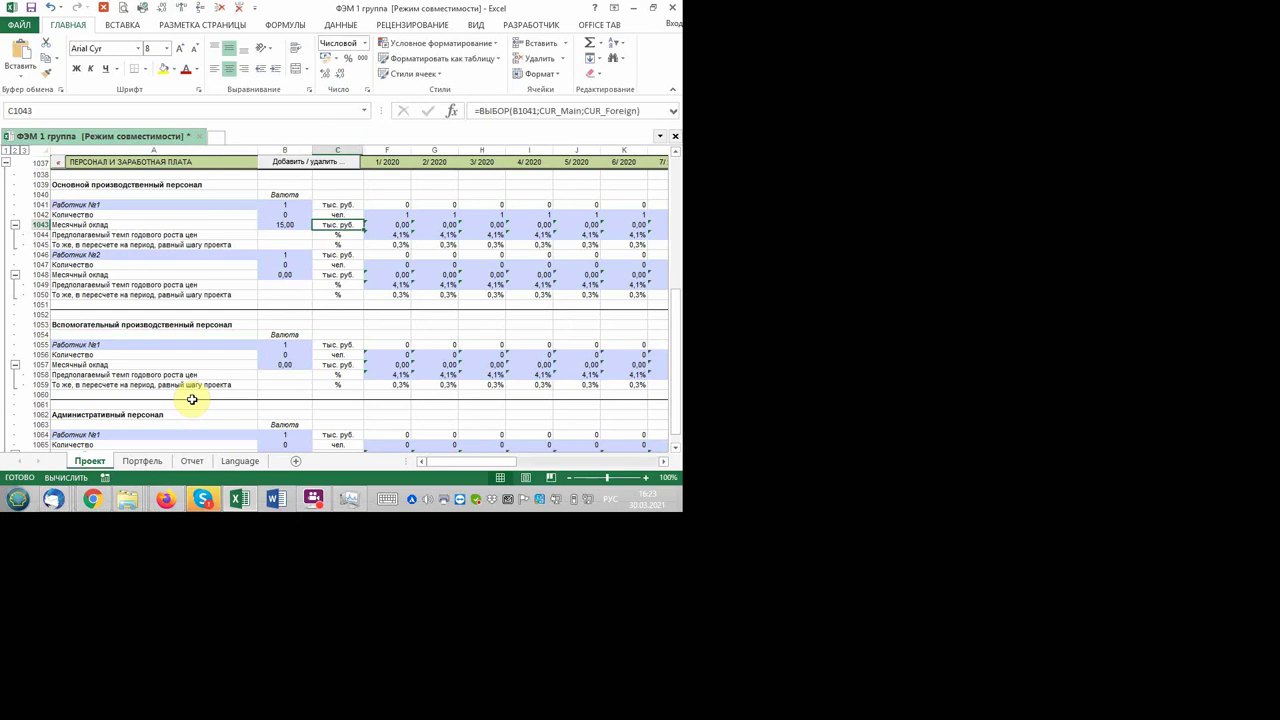
key(Tab)
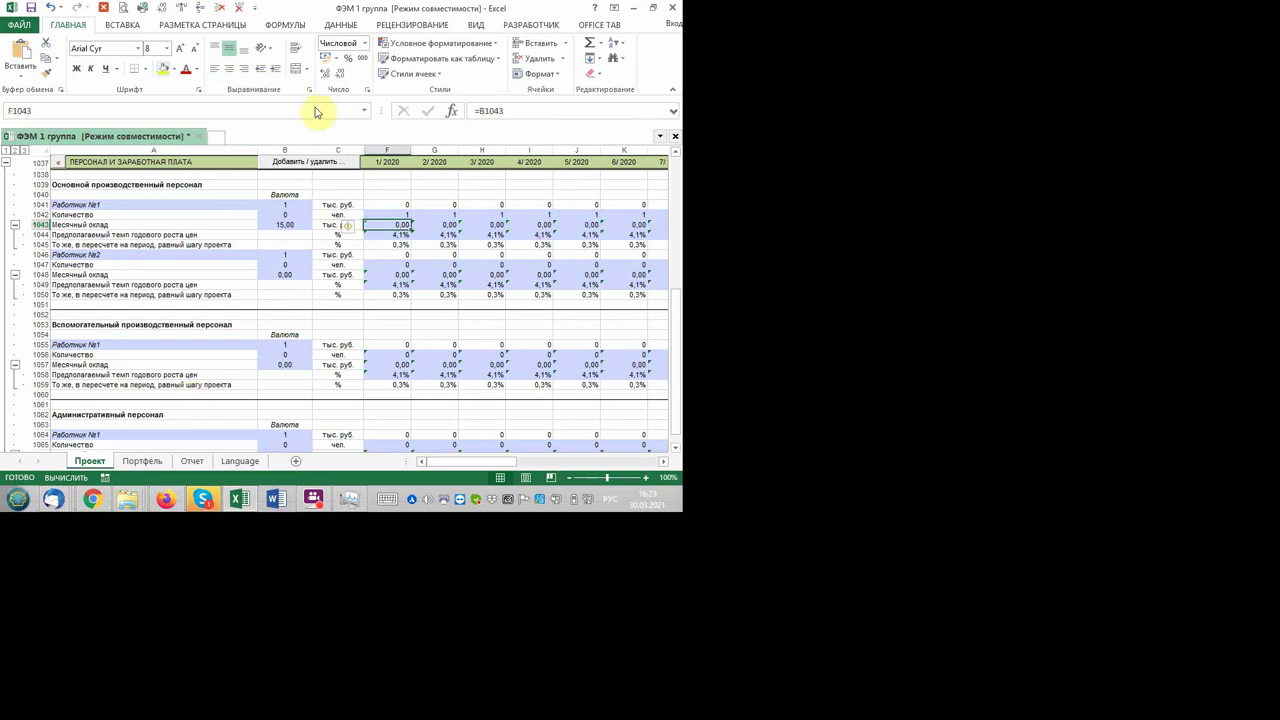
key(F2)
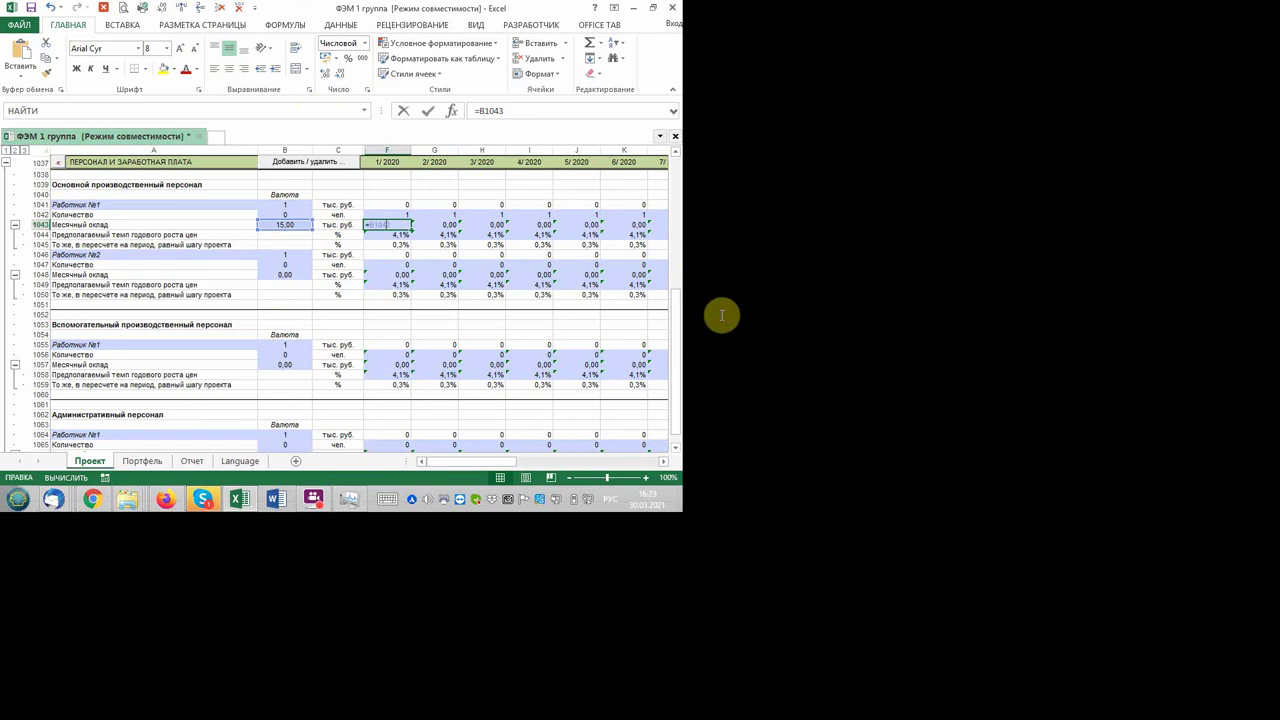
key(Escape)
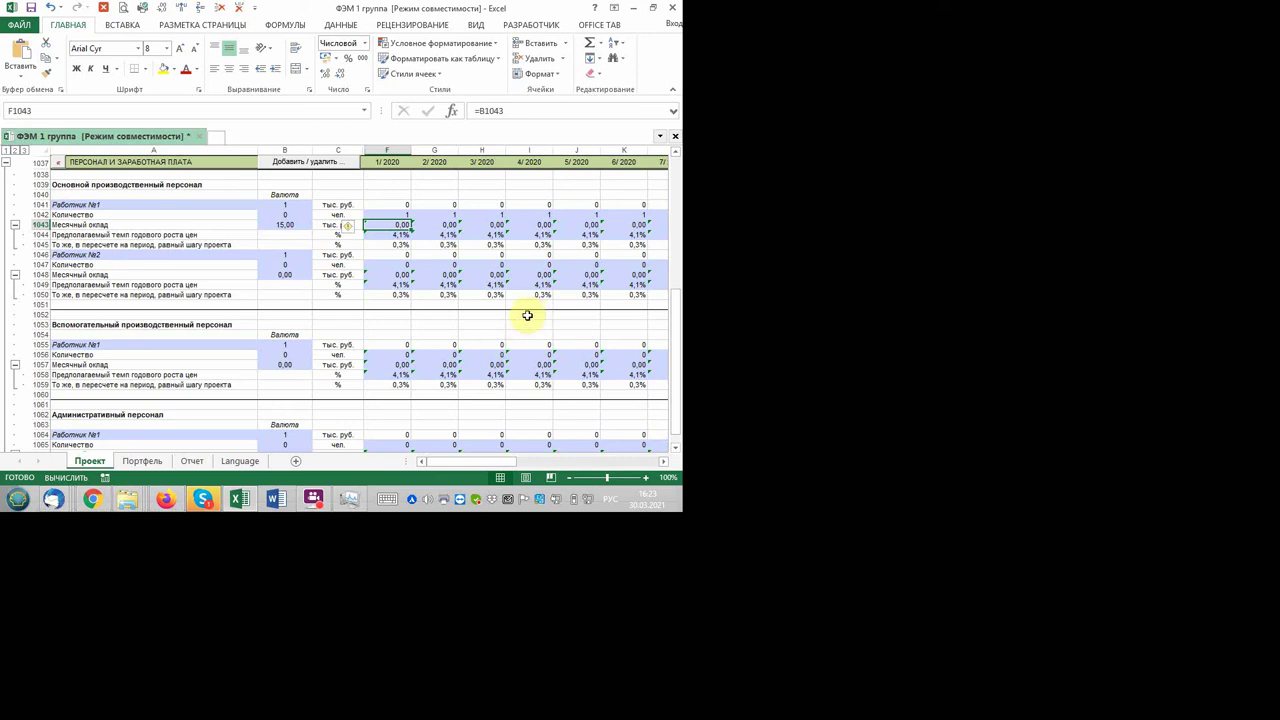
key(Left)
key(Left)
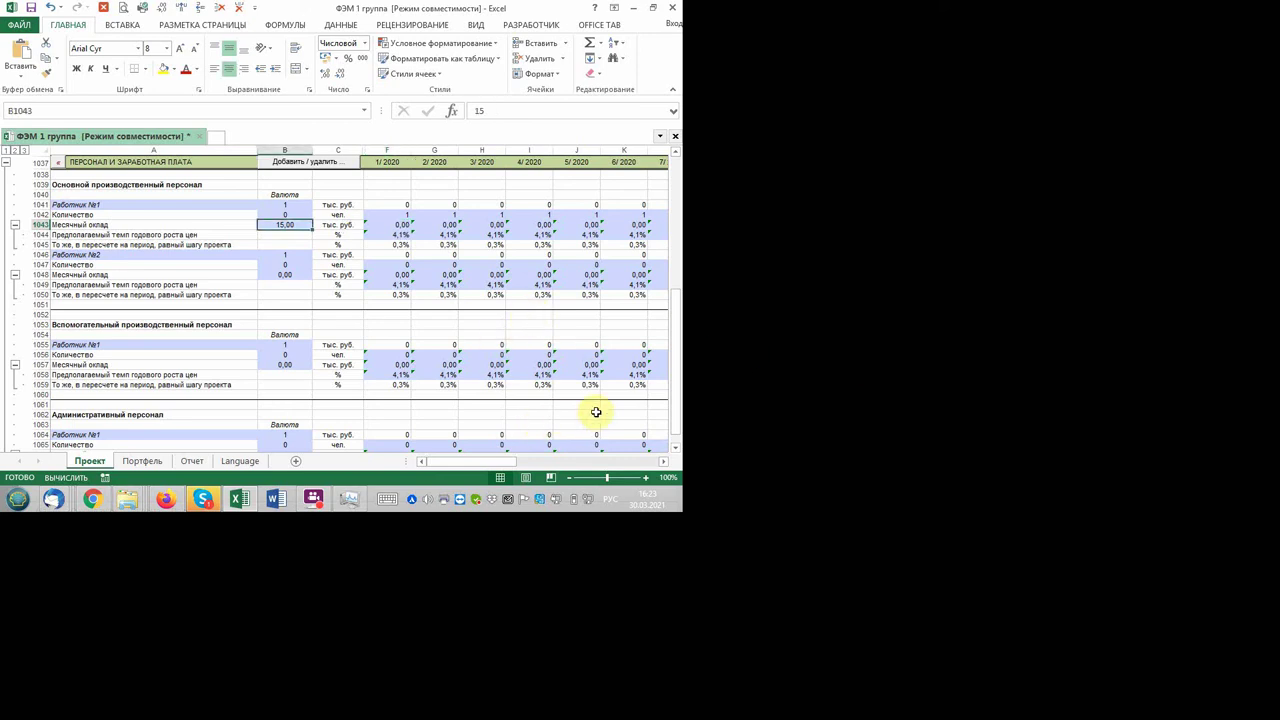
text(15000)
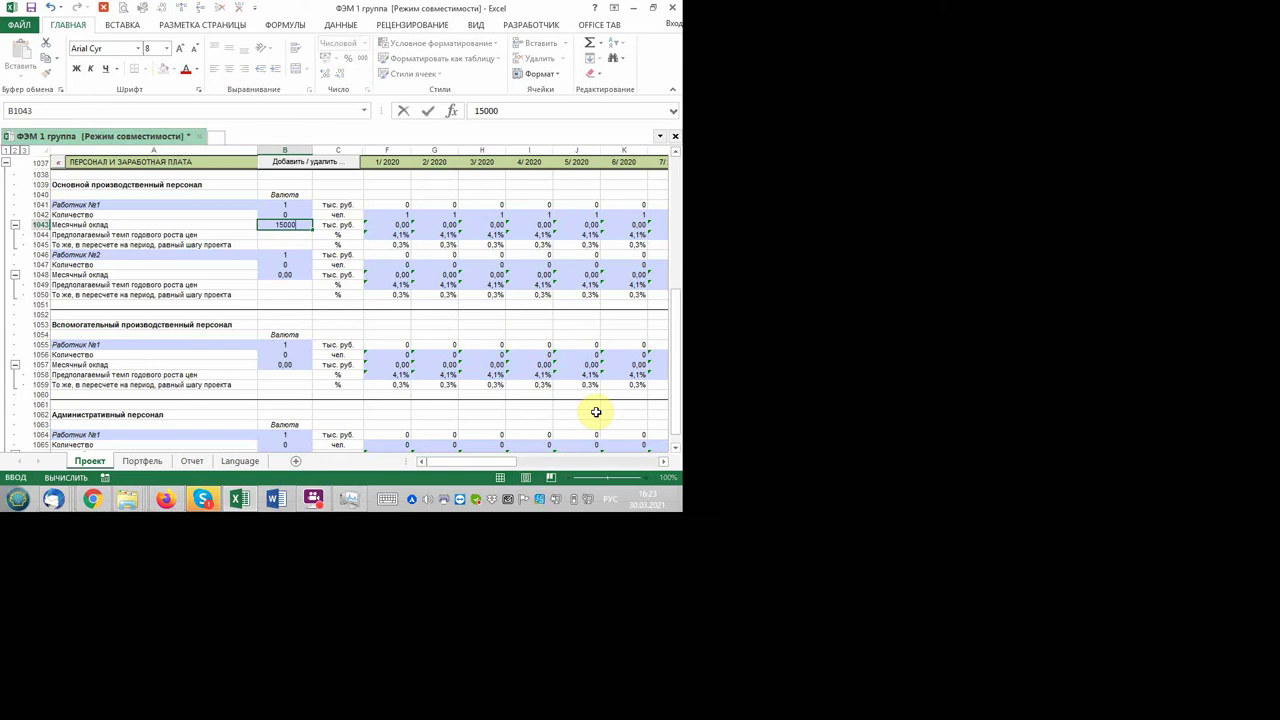
key(Return)
key(ctrl+z)
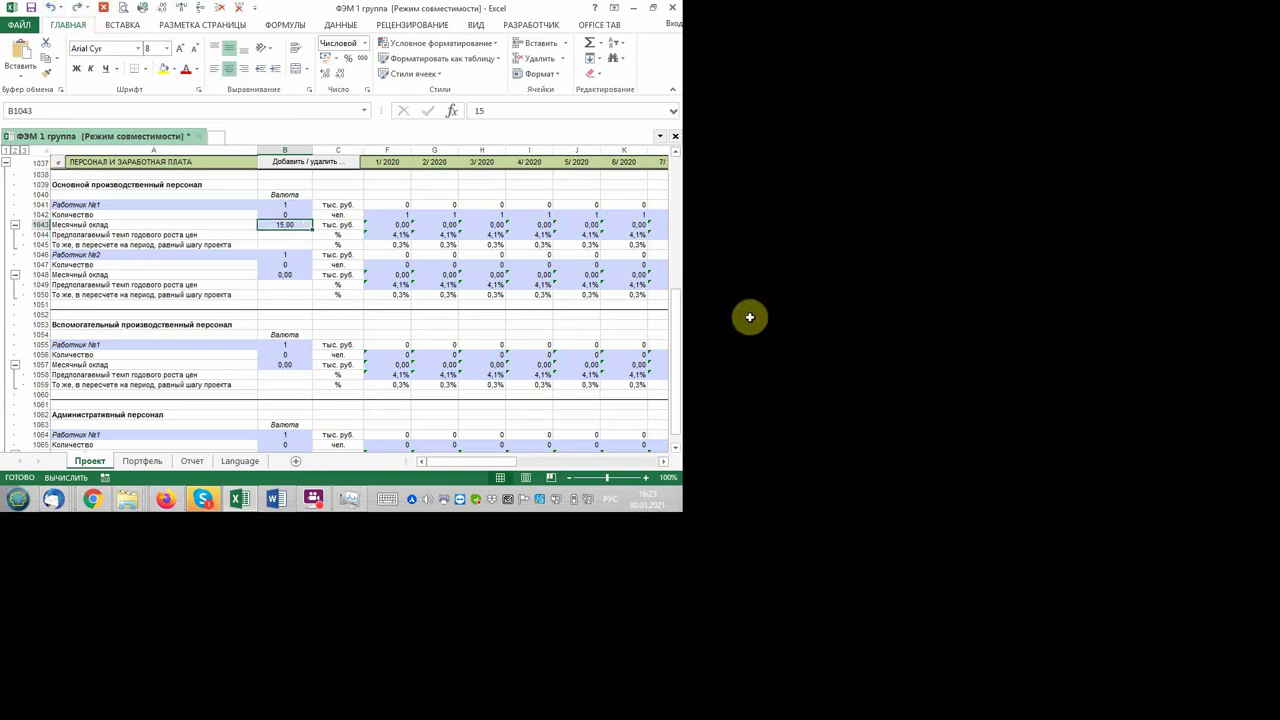
key(Right)
key(Right)
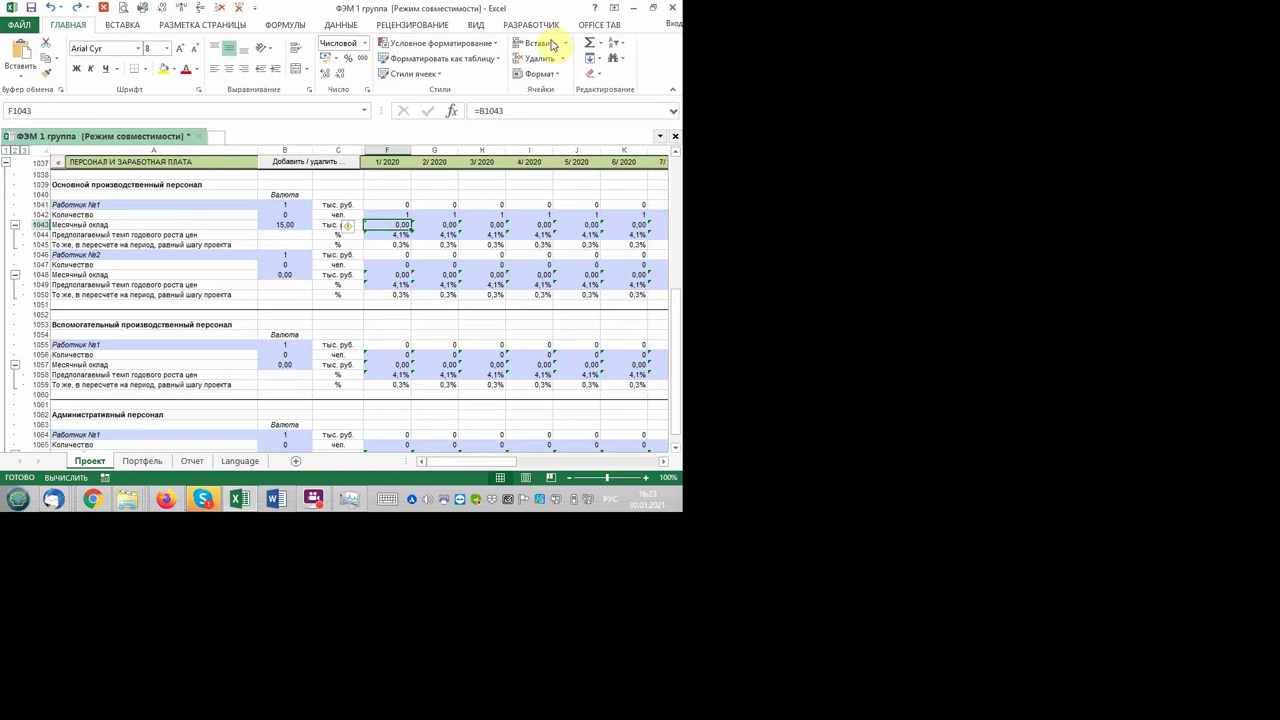
- Recalculate the sheet manually so worker №1's monthly salary shows 15,00 from 1/2020
scroll(554, 46, down, 3)
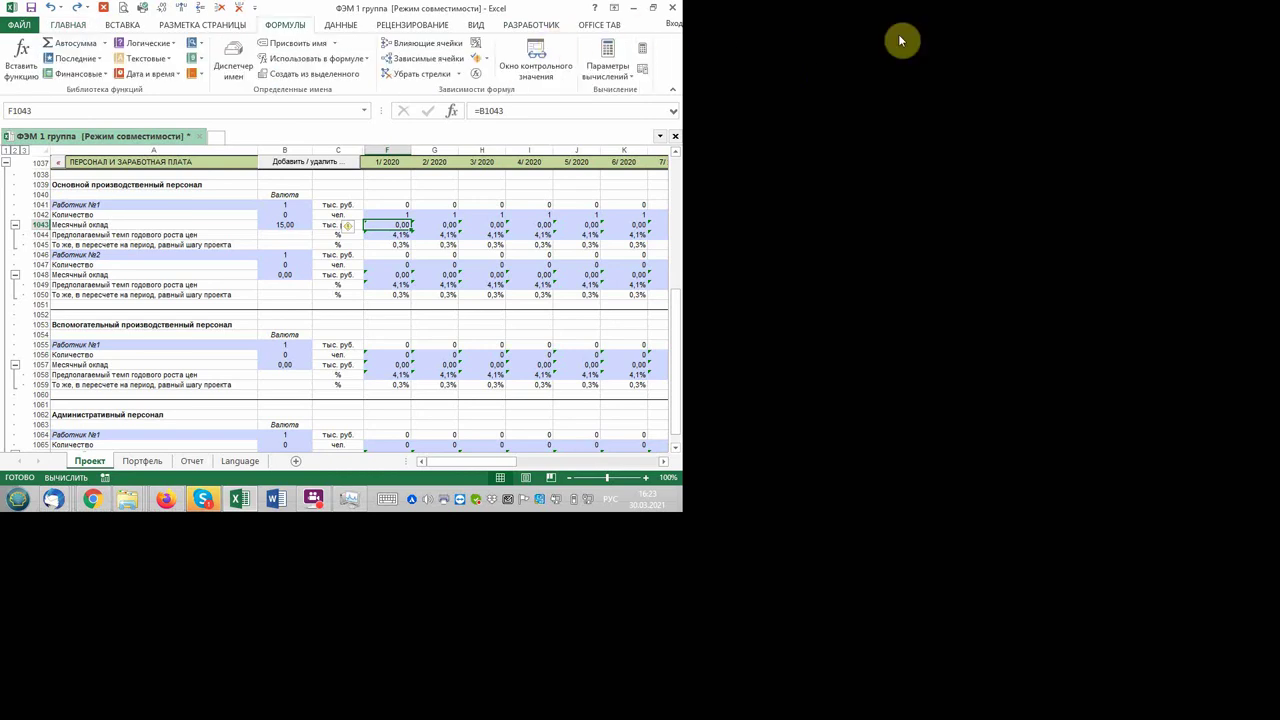
click(1150, 109)
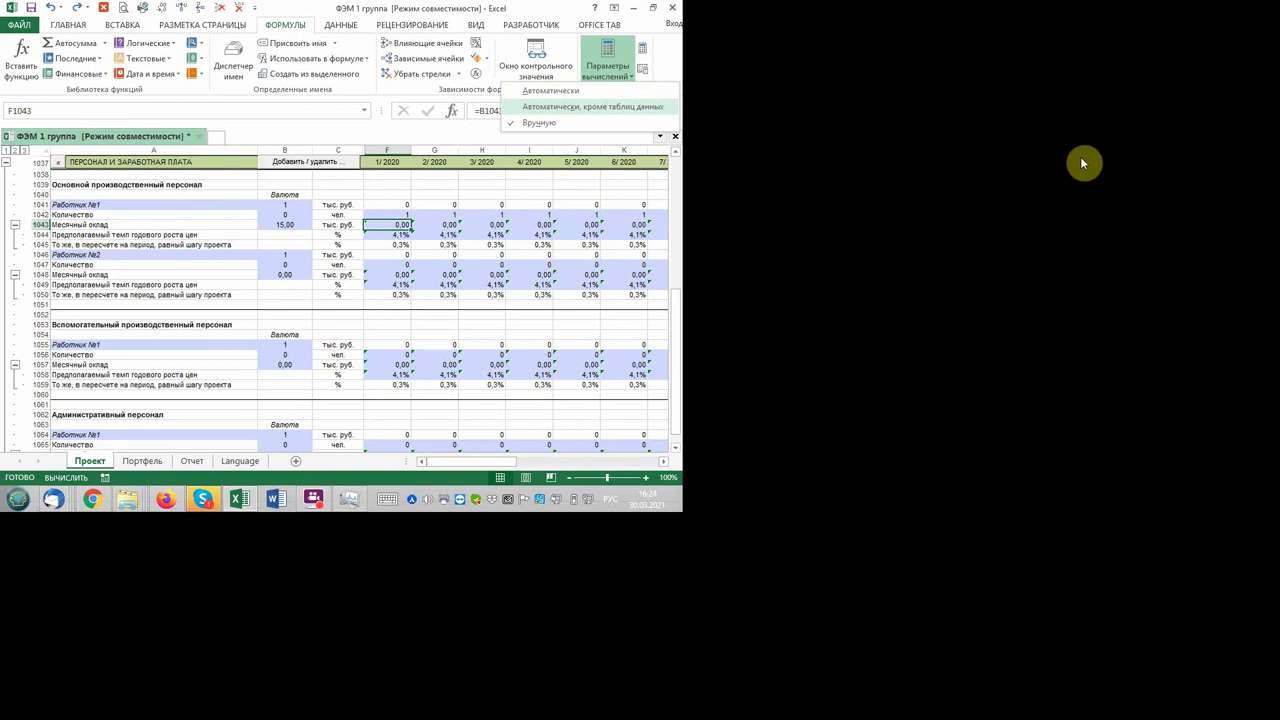
click(1256, 86)
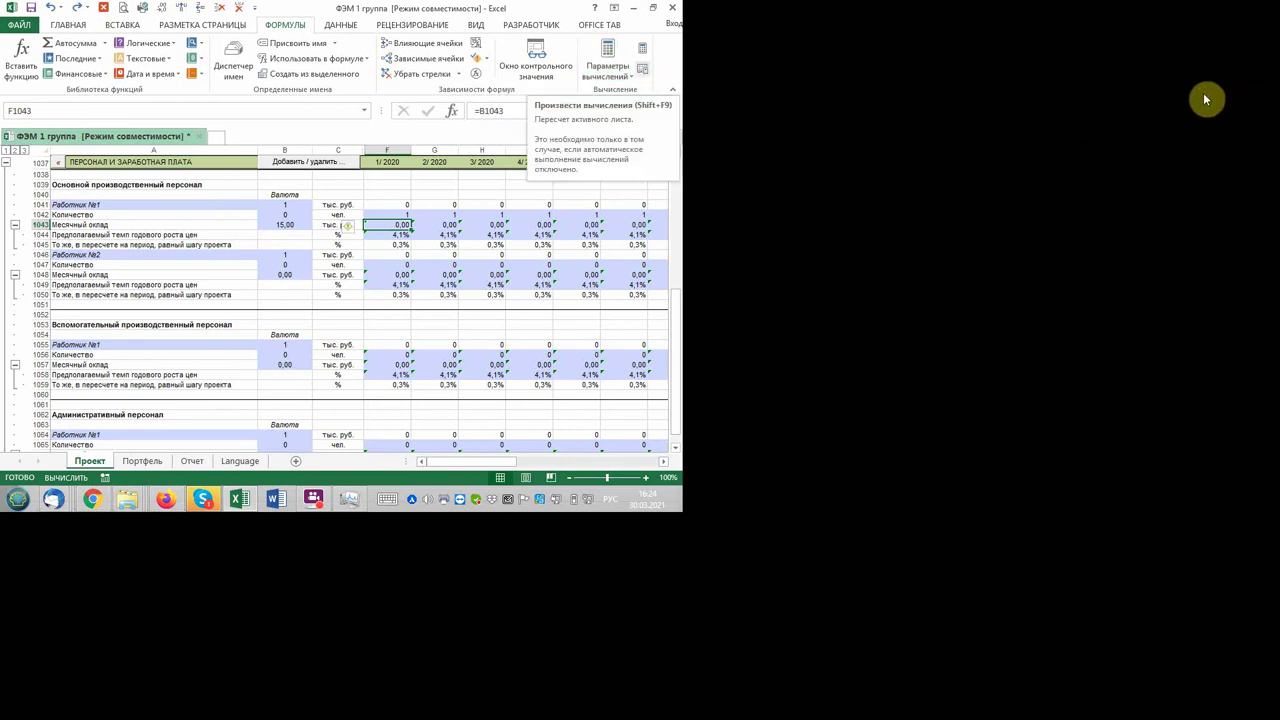
click(1205, 100)
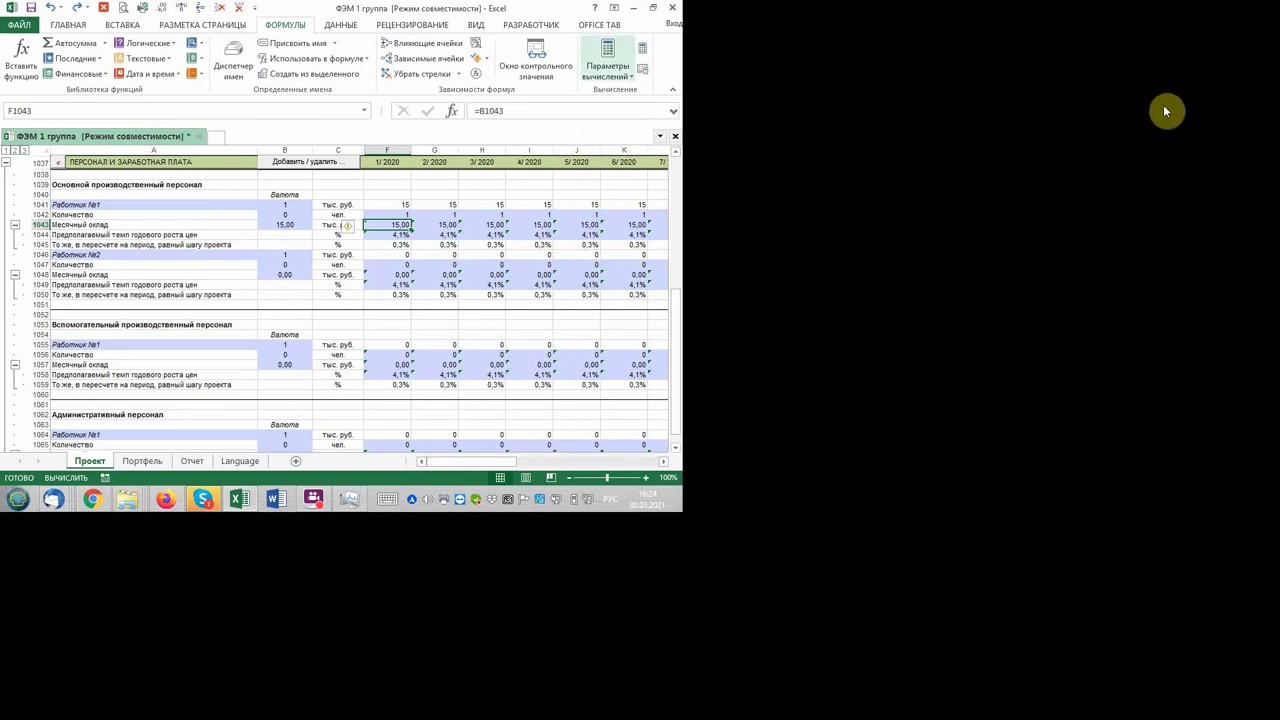
click(1163, 104)
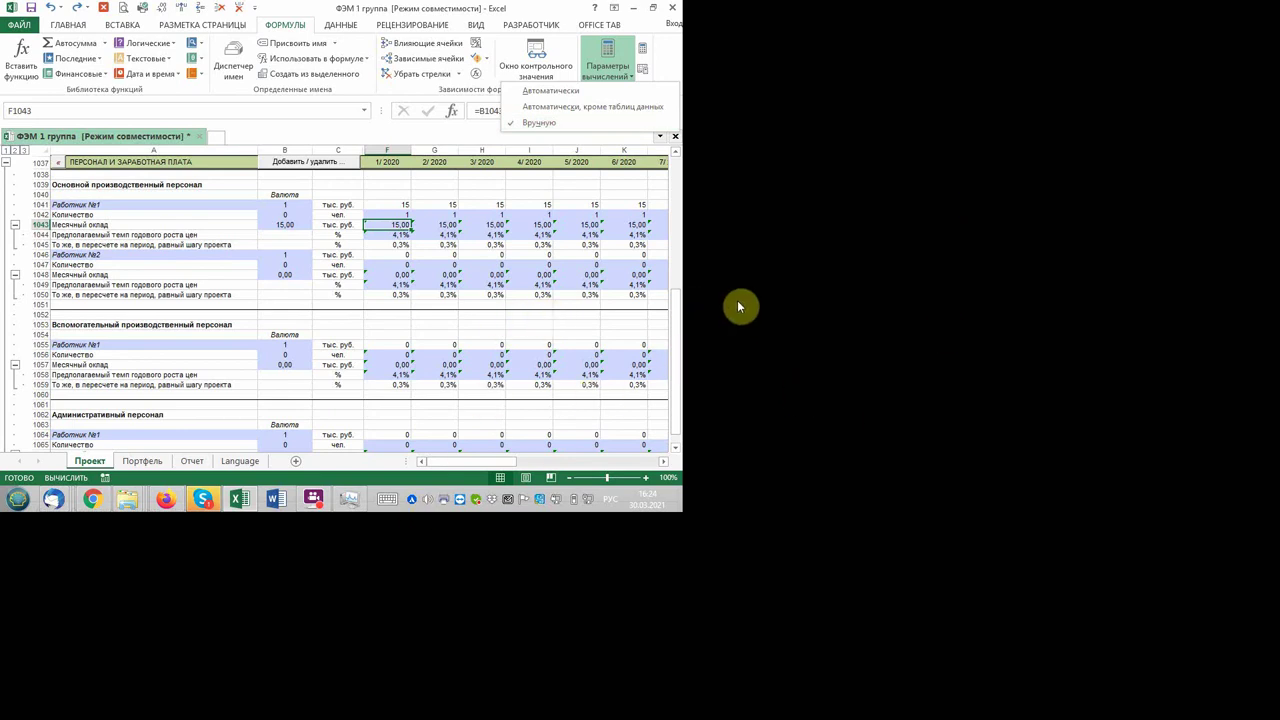
click(741, 295)
key(Up)
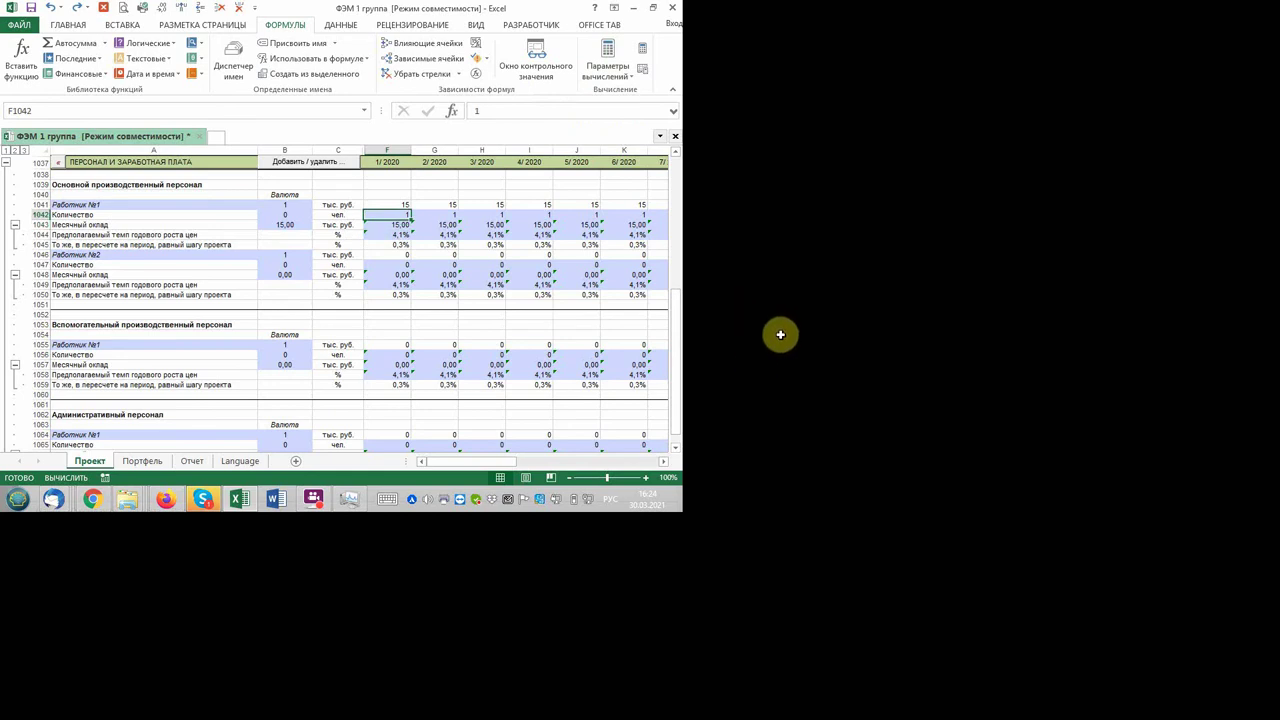
key(Down)
key(Right)
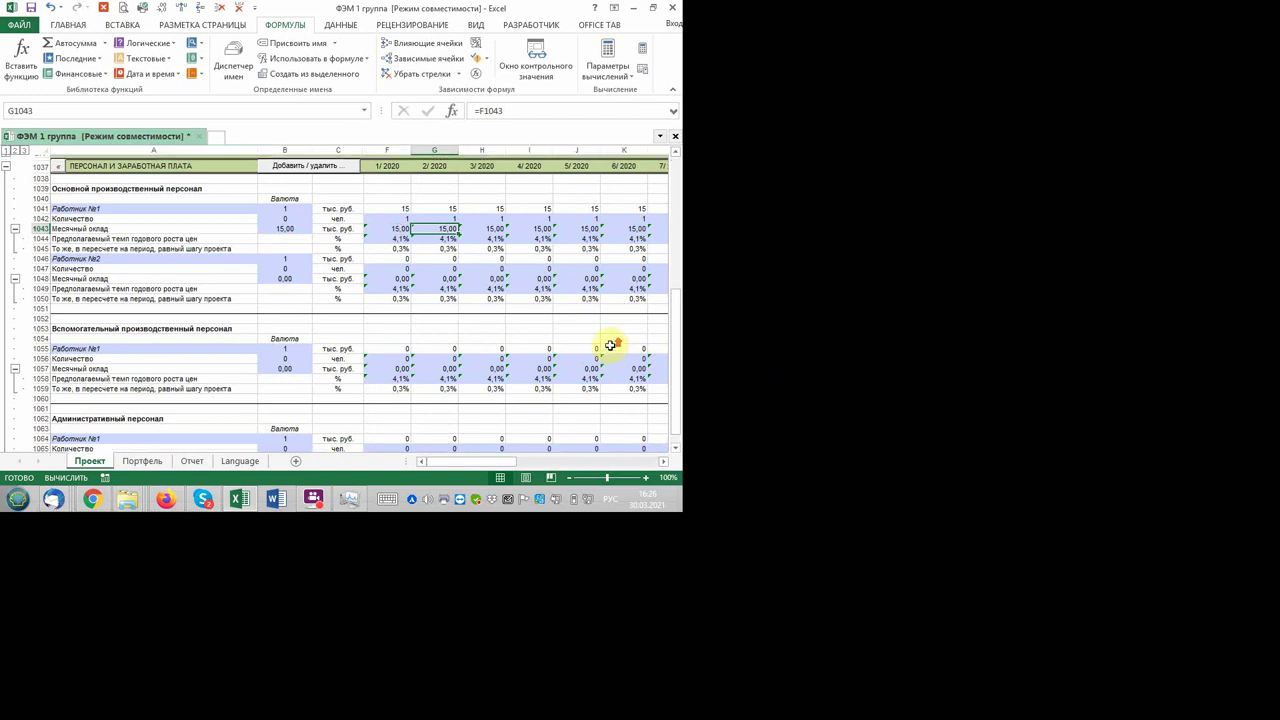
scroll(610, 345, up, 1)
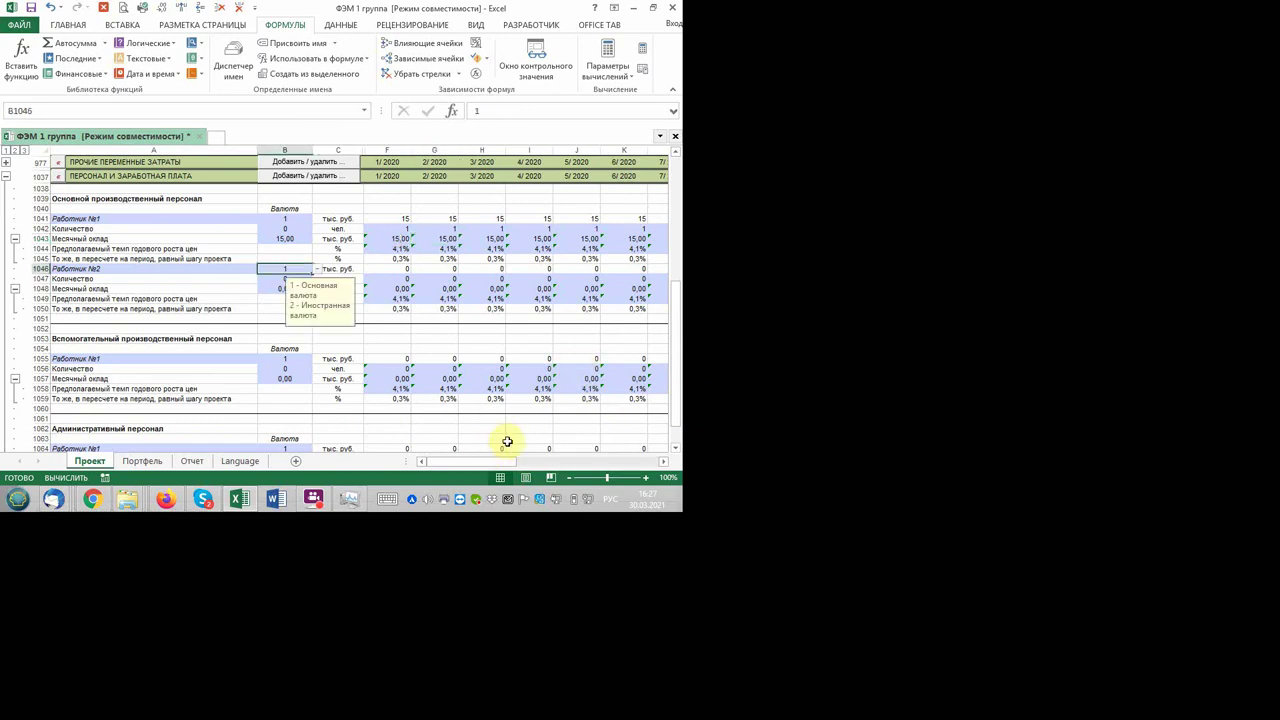
key(Down)
key(Down)
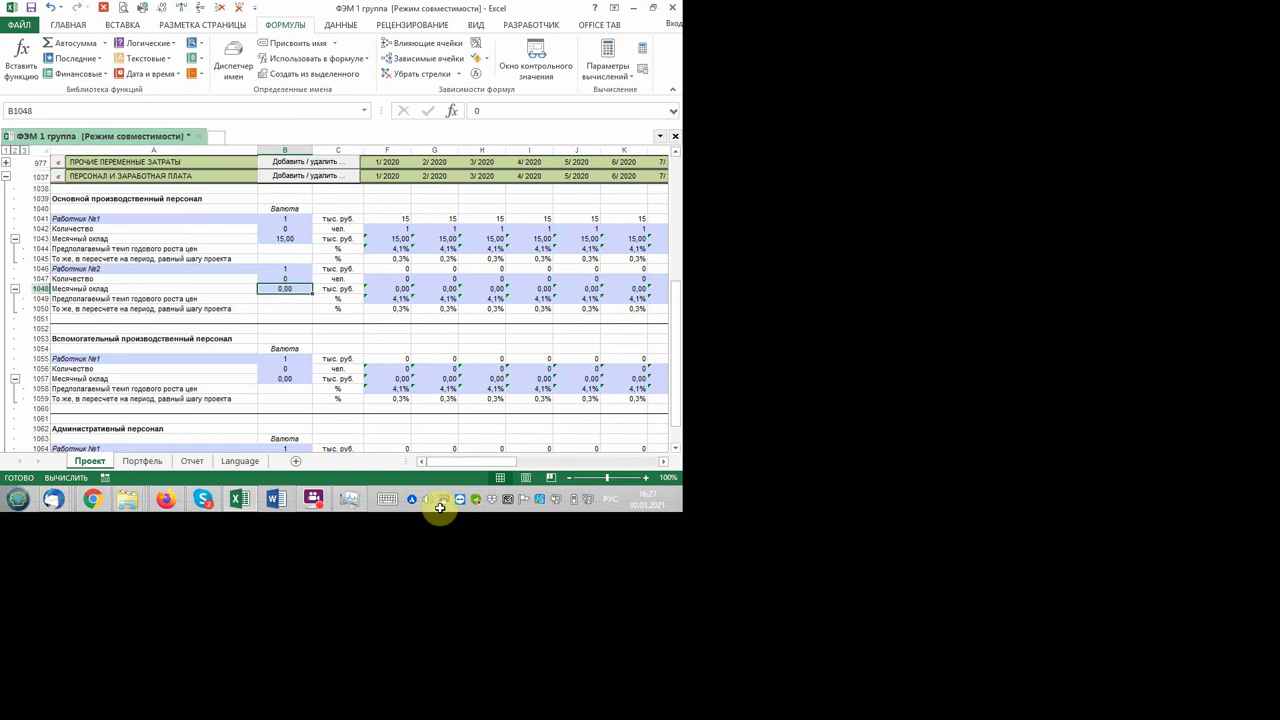
key(Up)
key(Up)
key(Up)
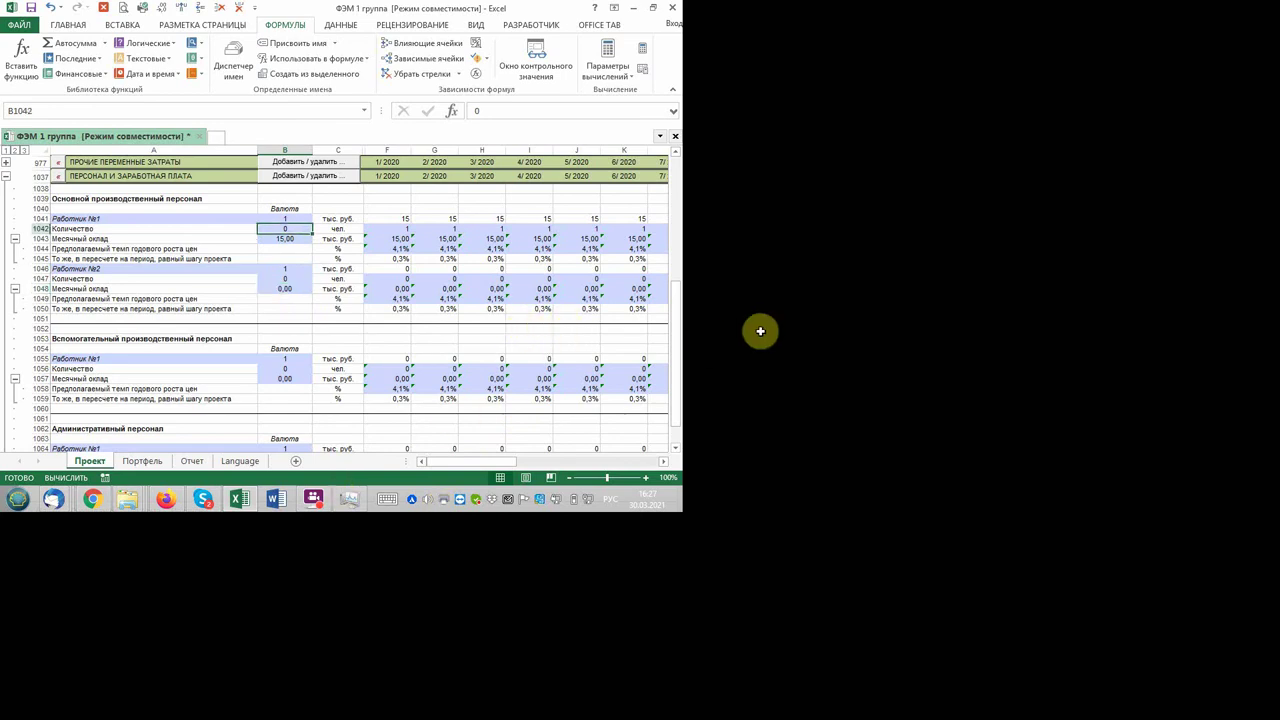
key(Right)
key(Right)
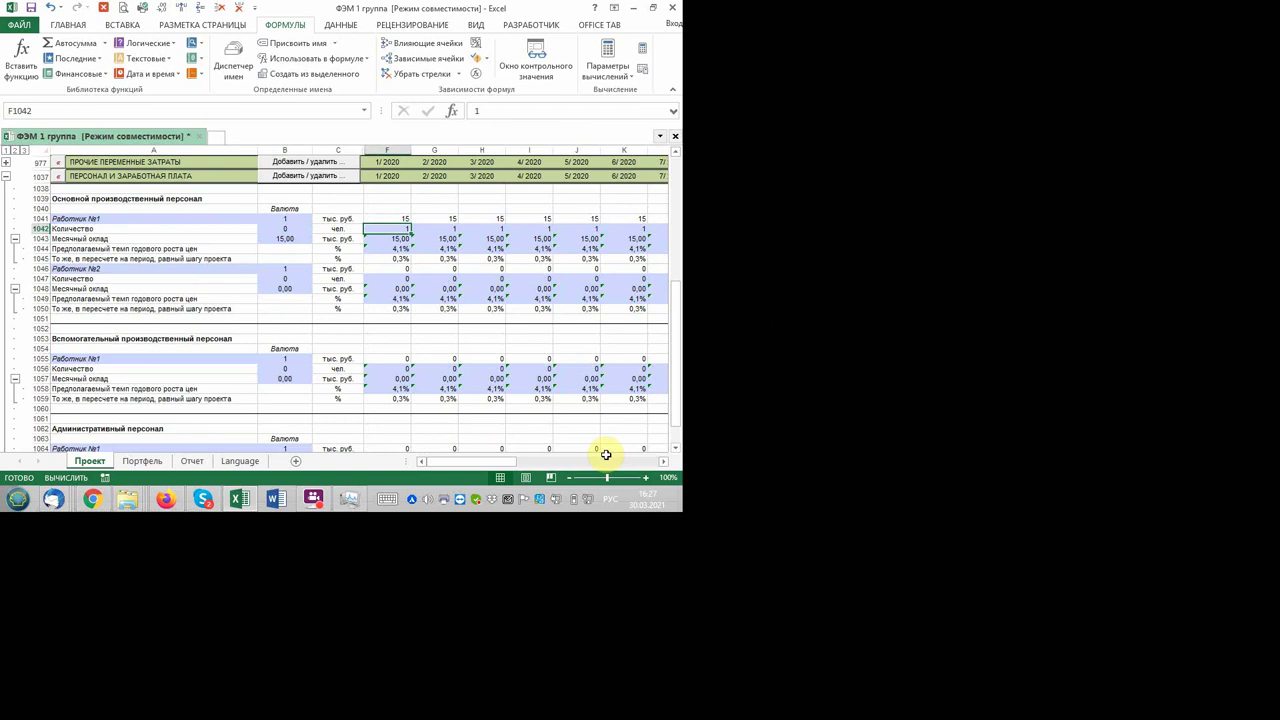
key(Right)
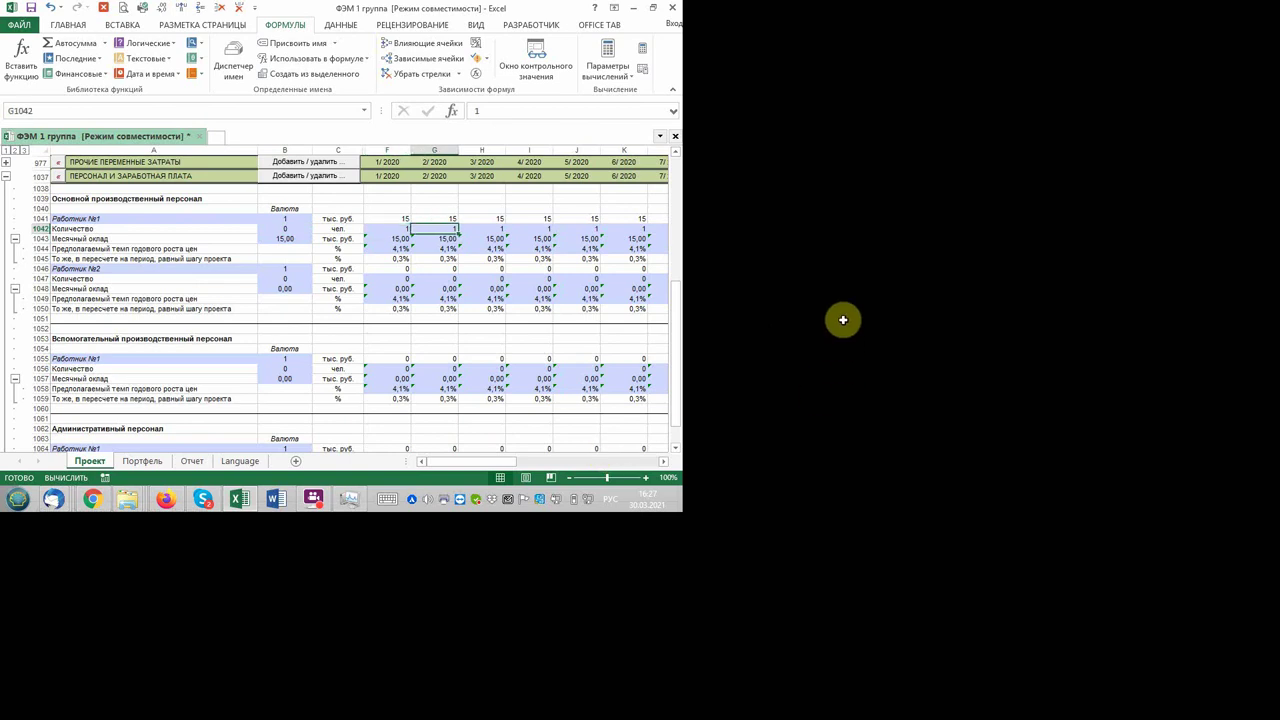
key(Left)
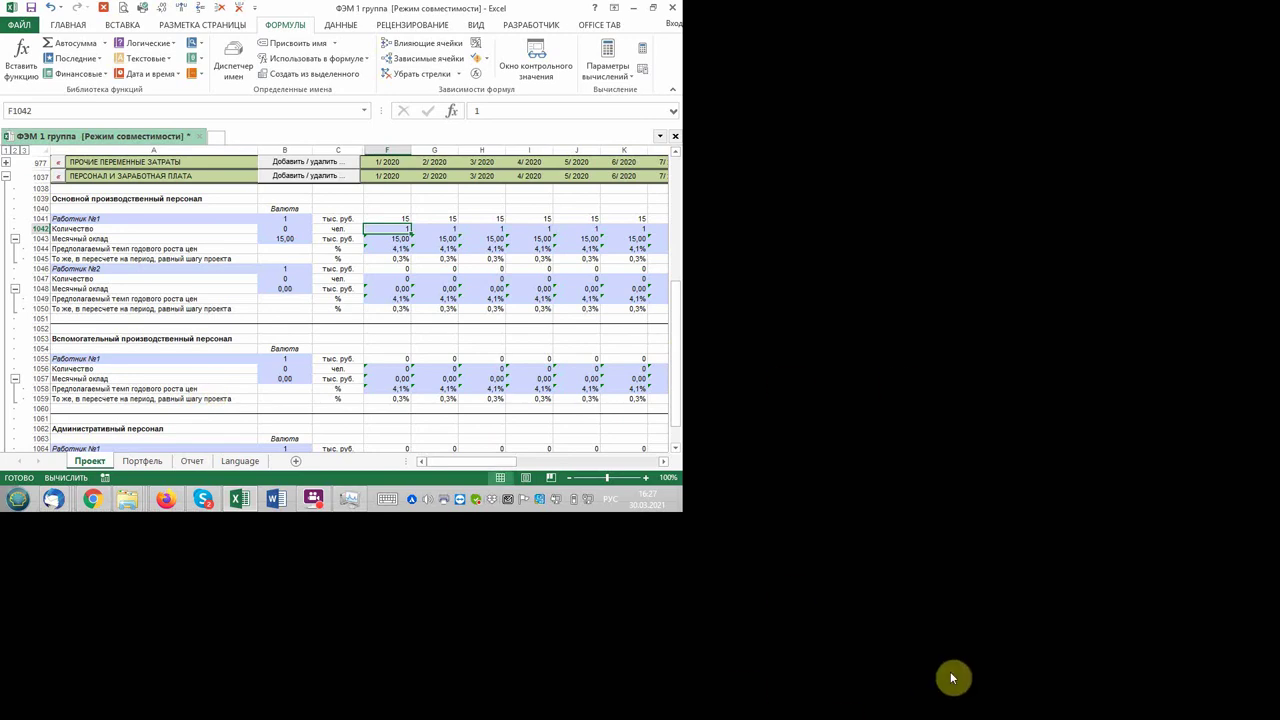
drag(472, 461, 520, 461)
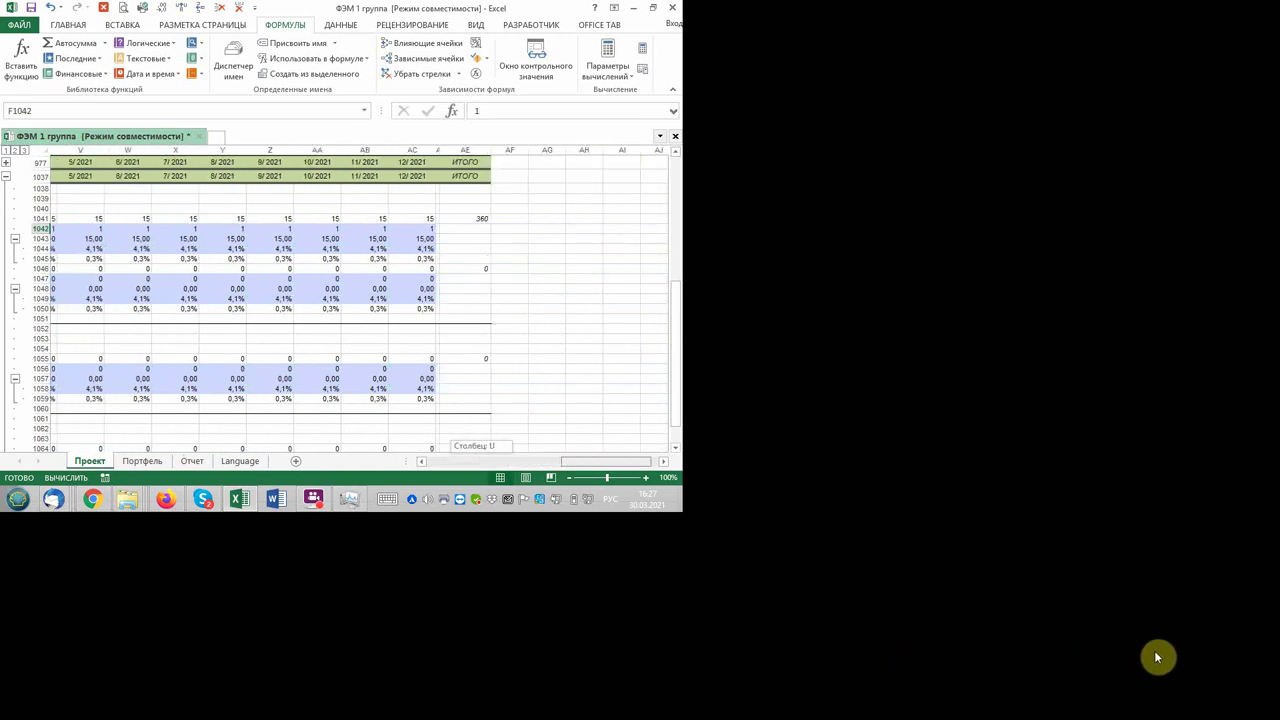
drag(1075, 659, 843, 647)
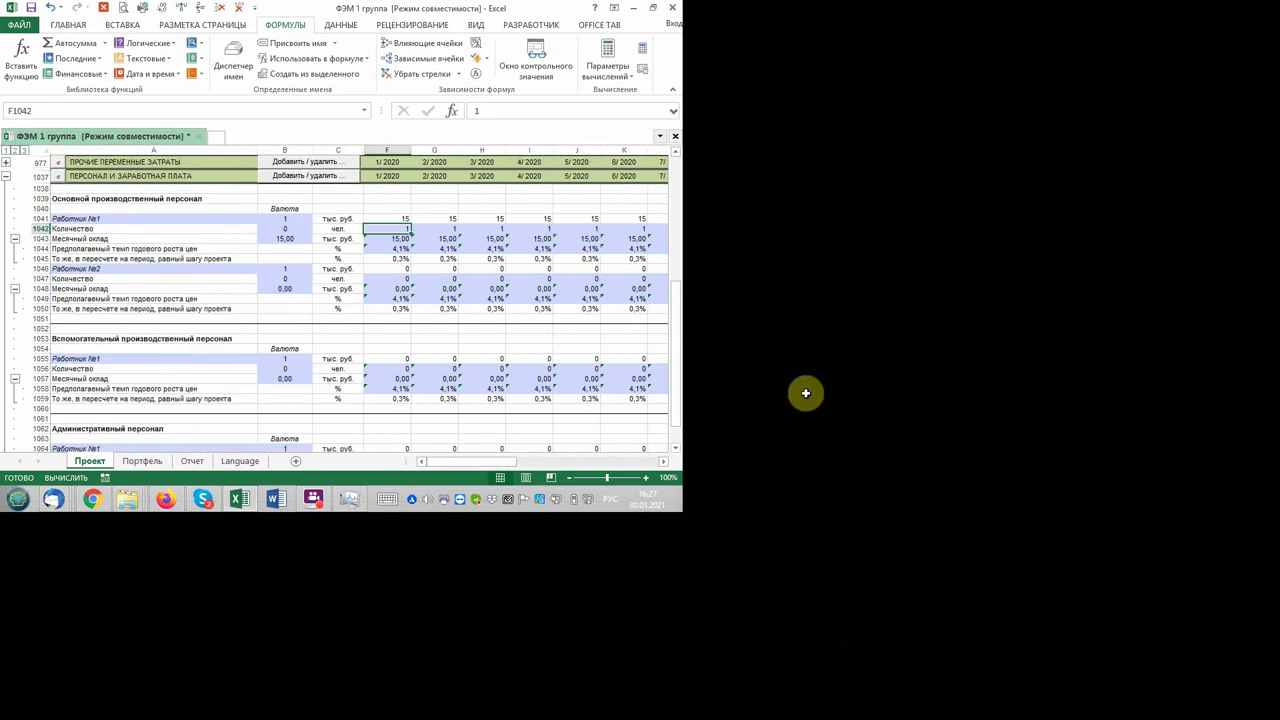
- Review the quantity input B1042 and the quantity formulas in F1056, F1047 and G1047
click(560, 324)
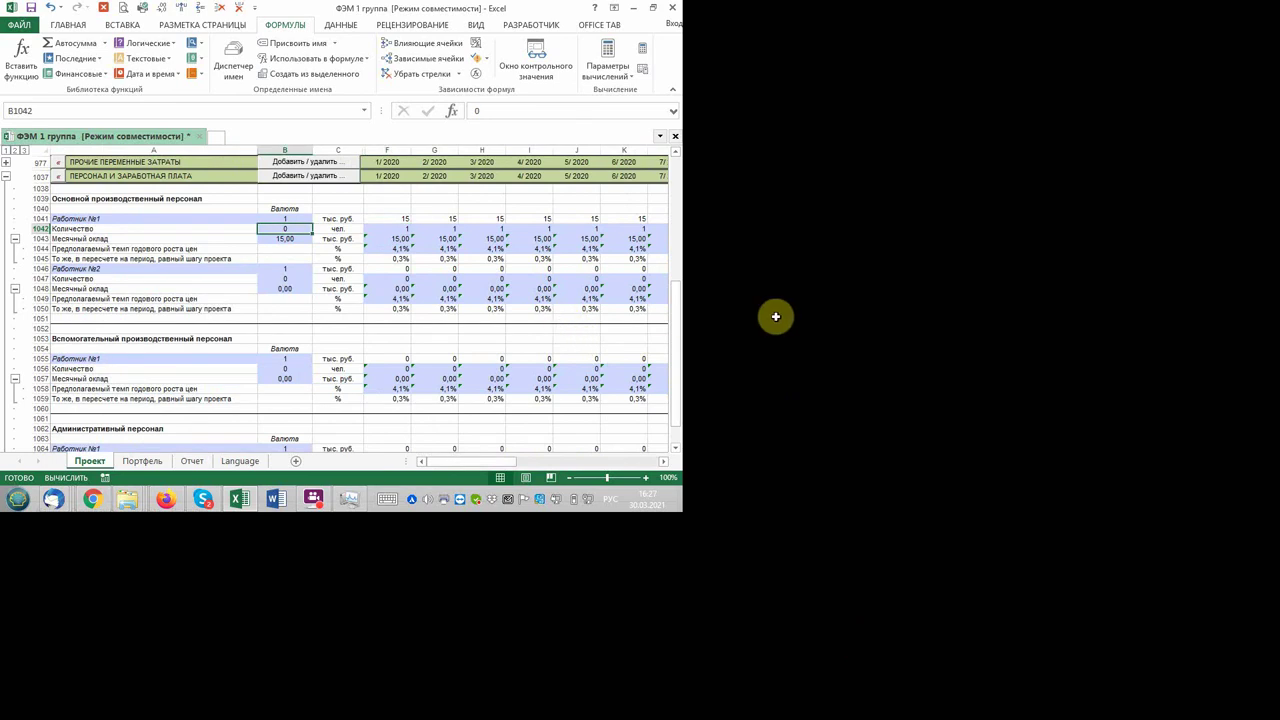
click(747, 519)
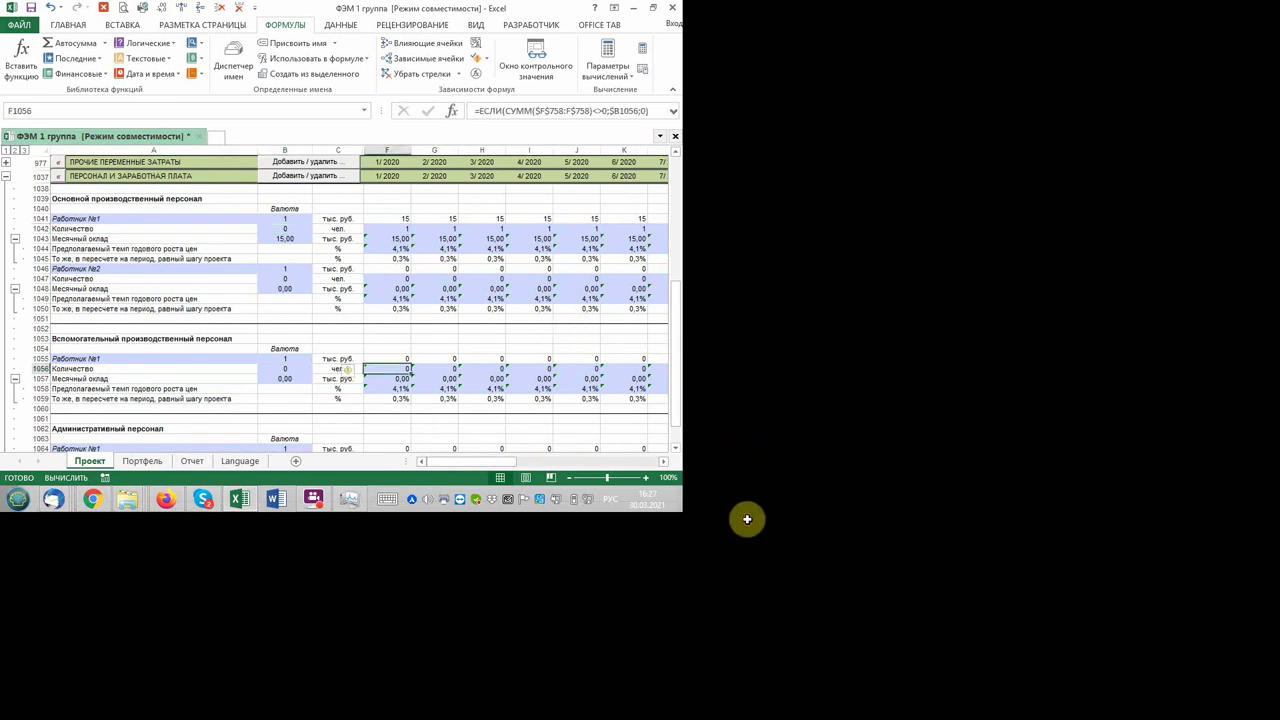
click(728, 388)
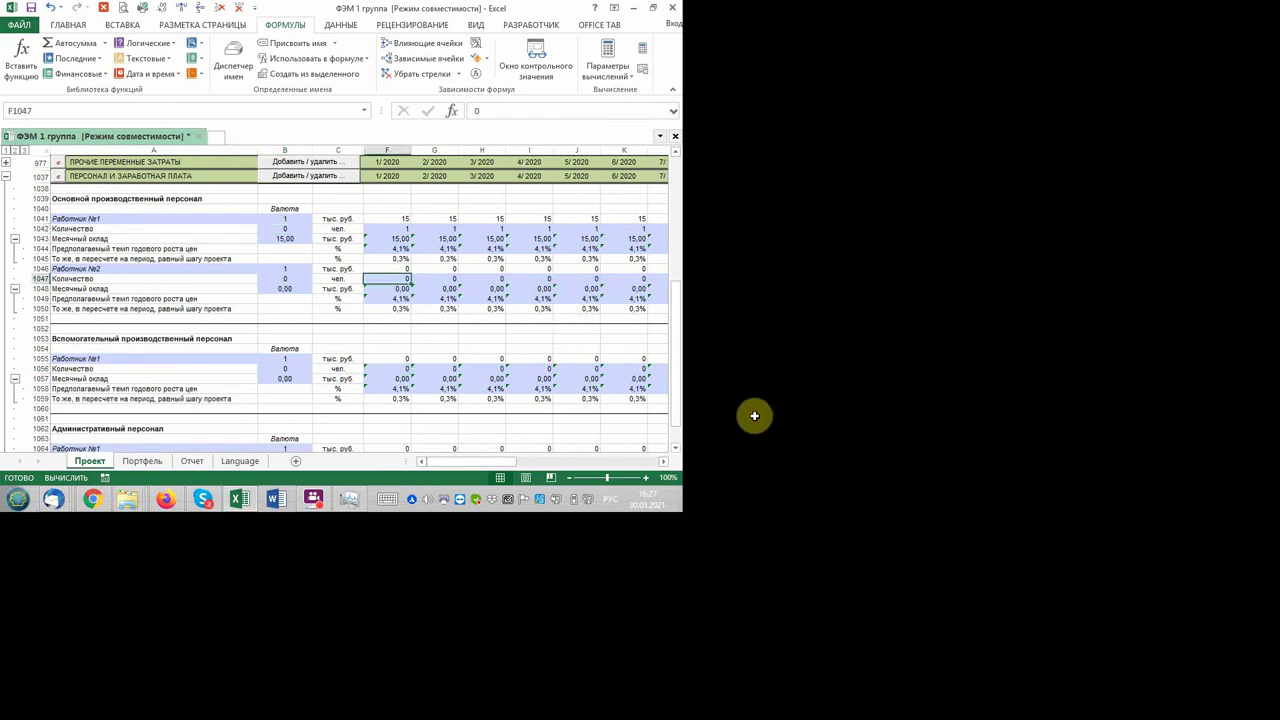
click(813, 392)
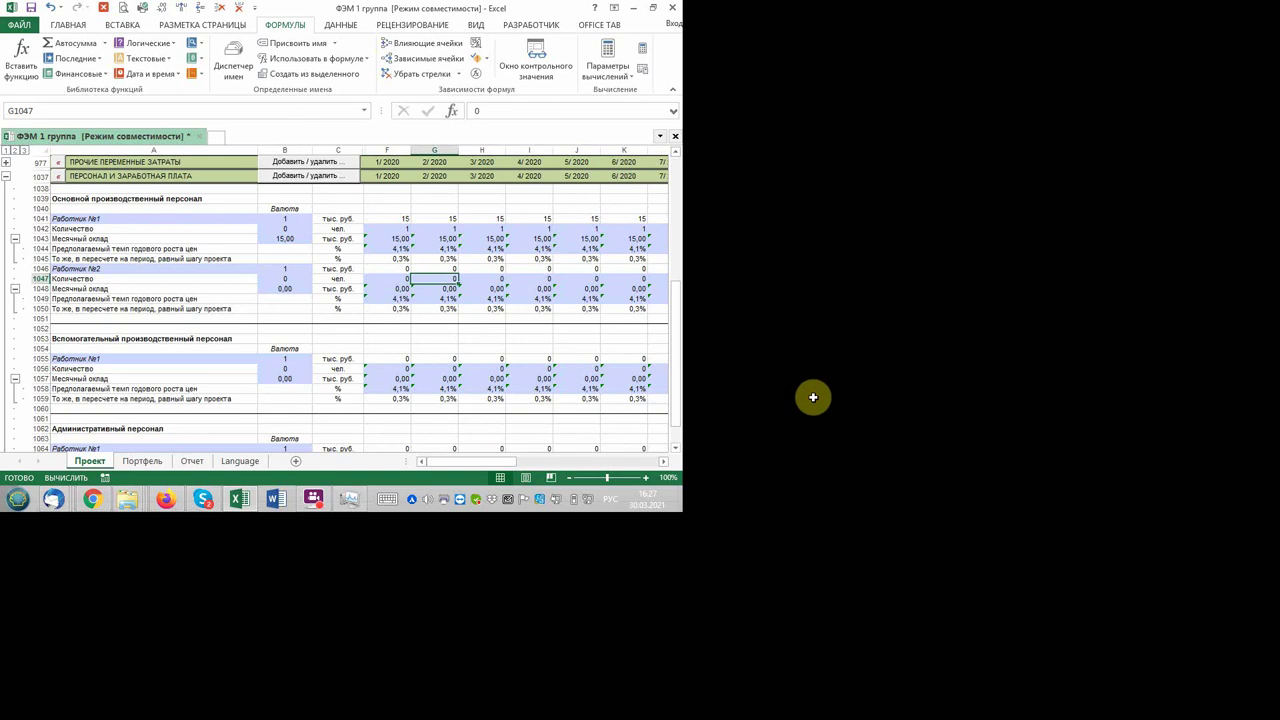
- Copy F1056's ЕСЛИ(СУММ…) quantity formula into F1042
click(731, 552)
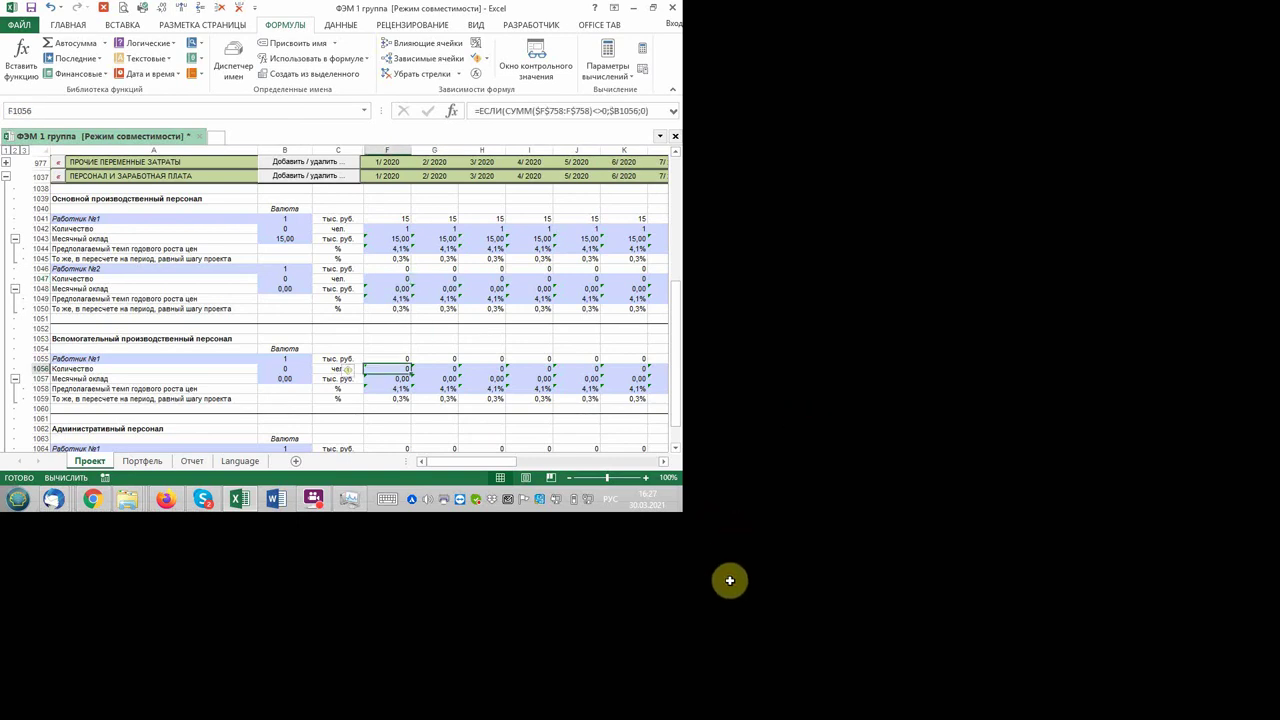
key(ctrl+c)
click(747, 390)
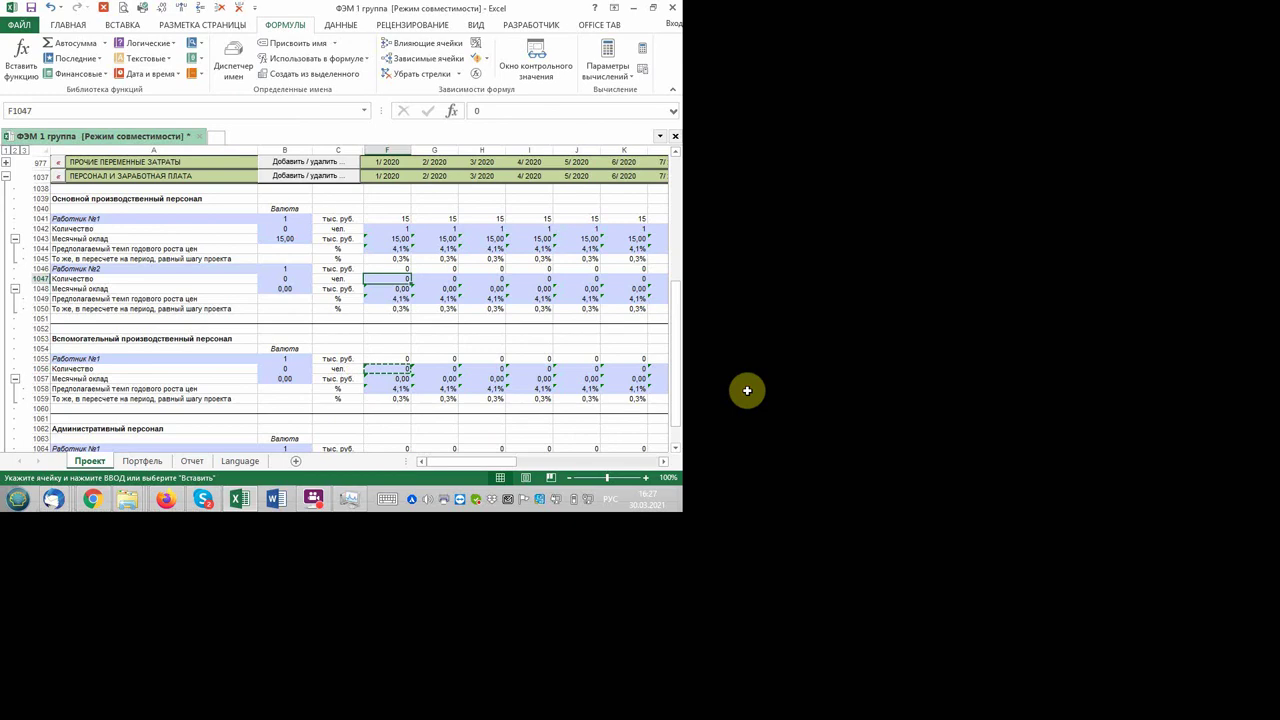
click(750, 322)
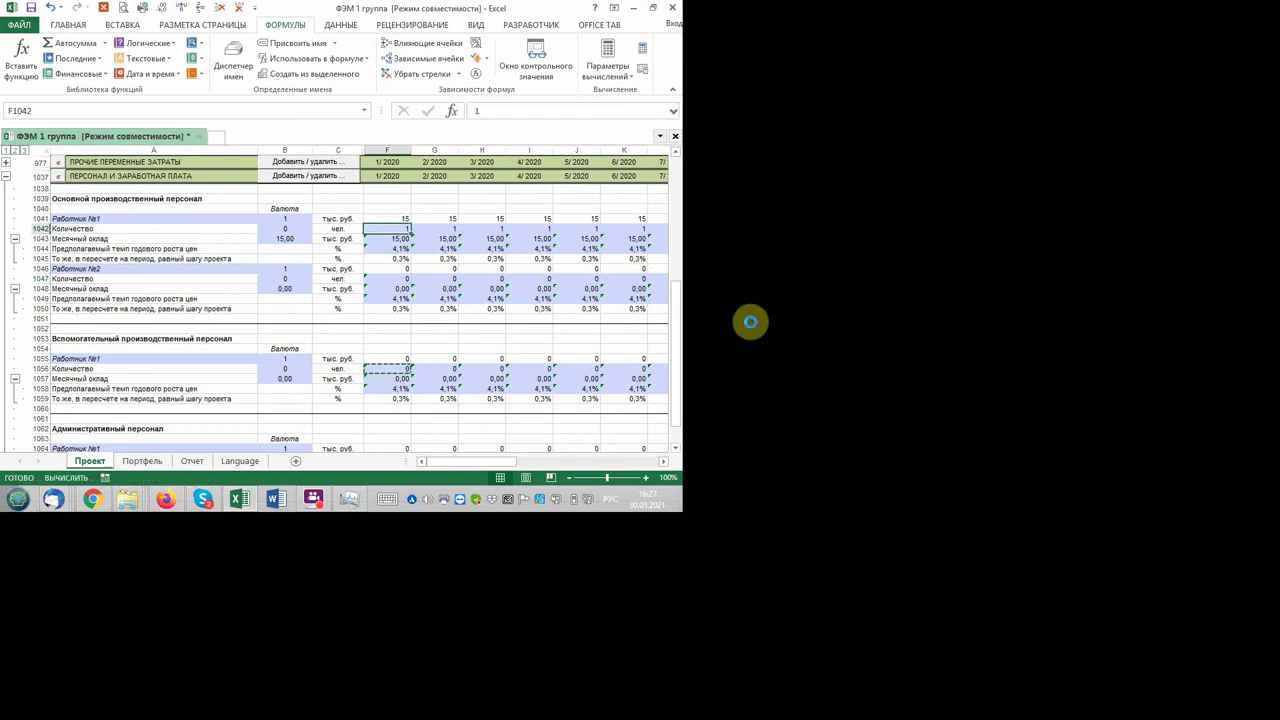
key(ctrl+v)
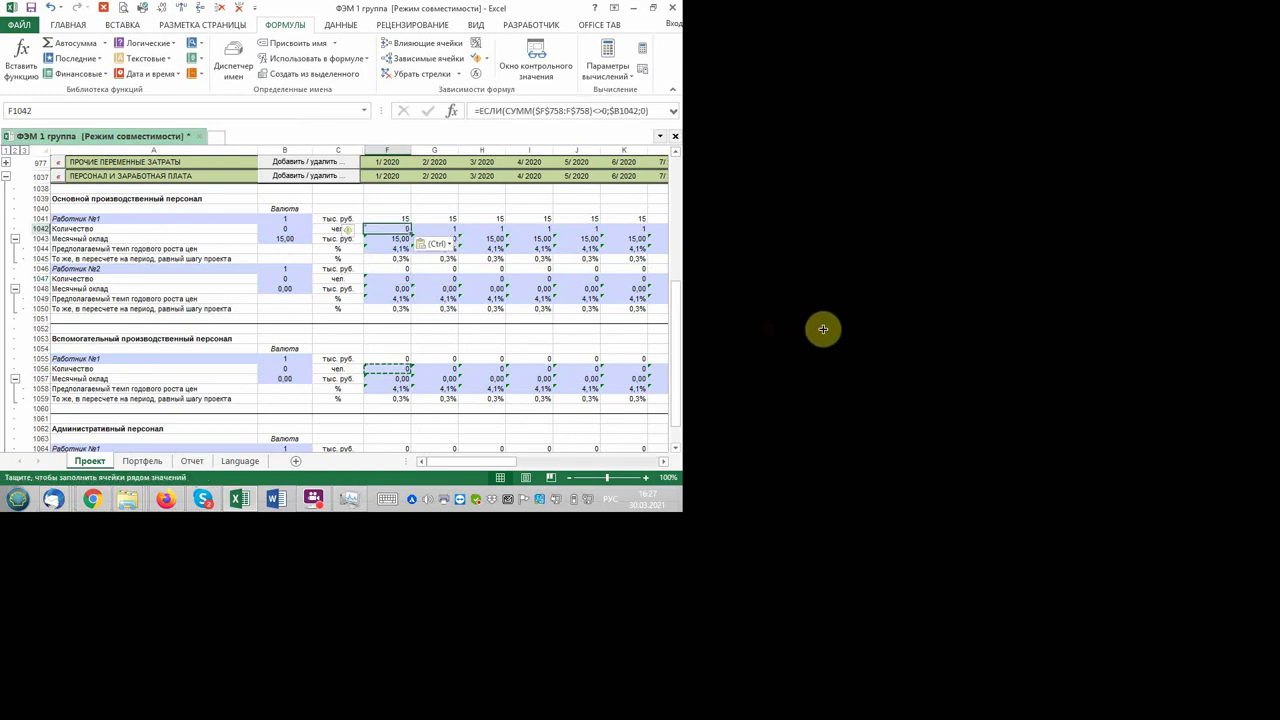
- Fill F1042's headcount formula right across the monthly columns of row 1042
mouse_move(822, 329)
mouse_down()
mouse_move(1241, 342)
mouse_move(1144, 335)
mouse_up()
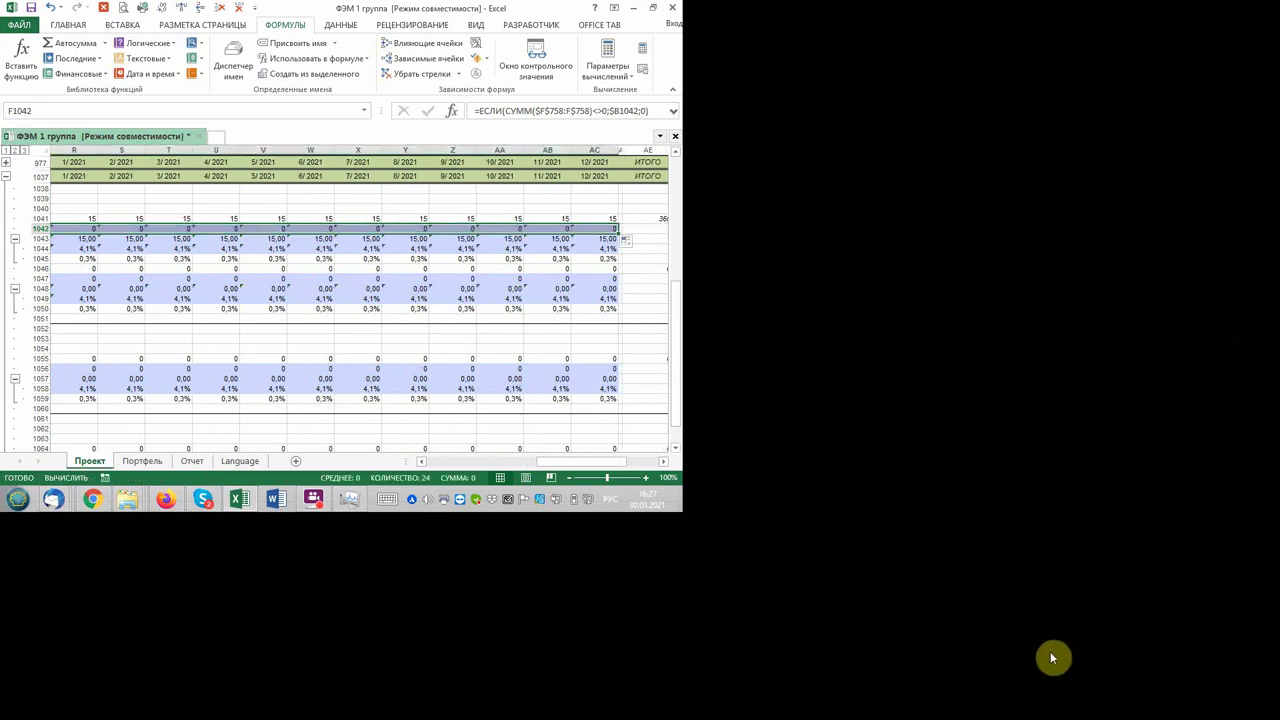
scroll(1040, 652, left, 2)
scroll(1024, 648, left, 3)
scroll(990, 650, left, 3)
scroll(900, 630, left, 4)
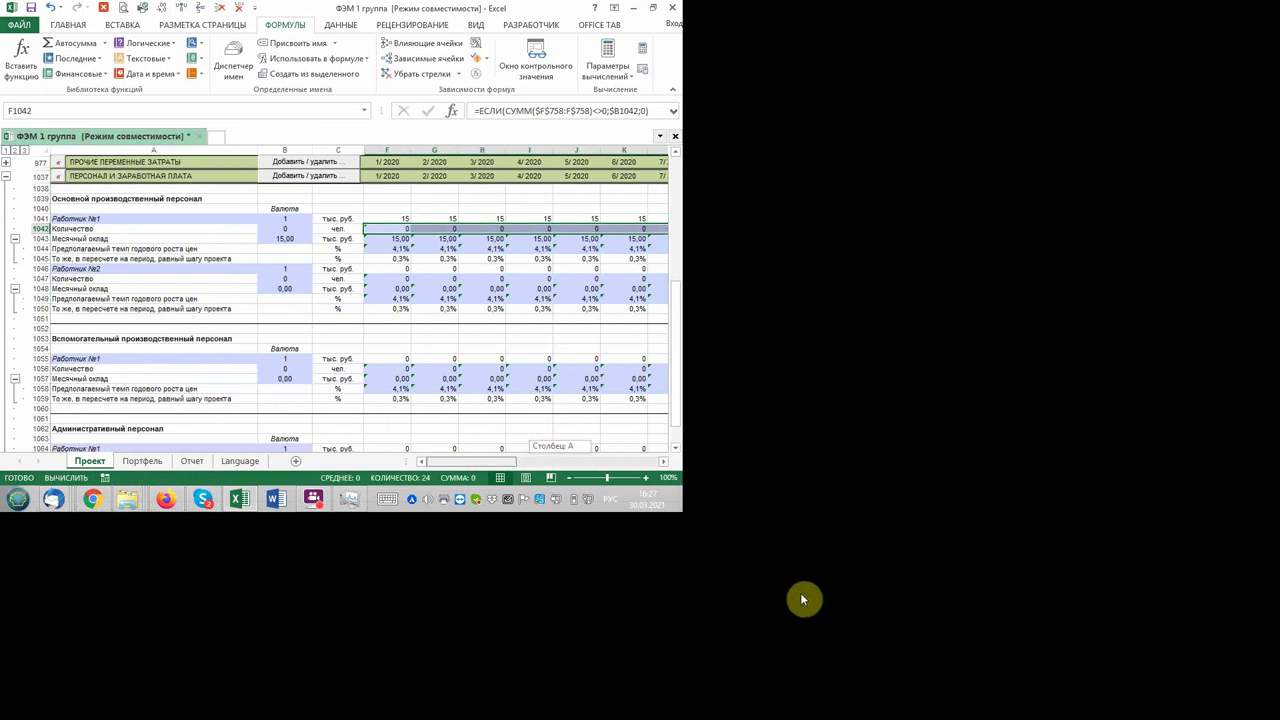
- Fill F1047's ЕСЛИ headcount formula along row 1047 through 12/2021
click(747, 390)
click(811, 396)
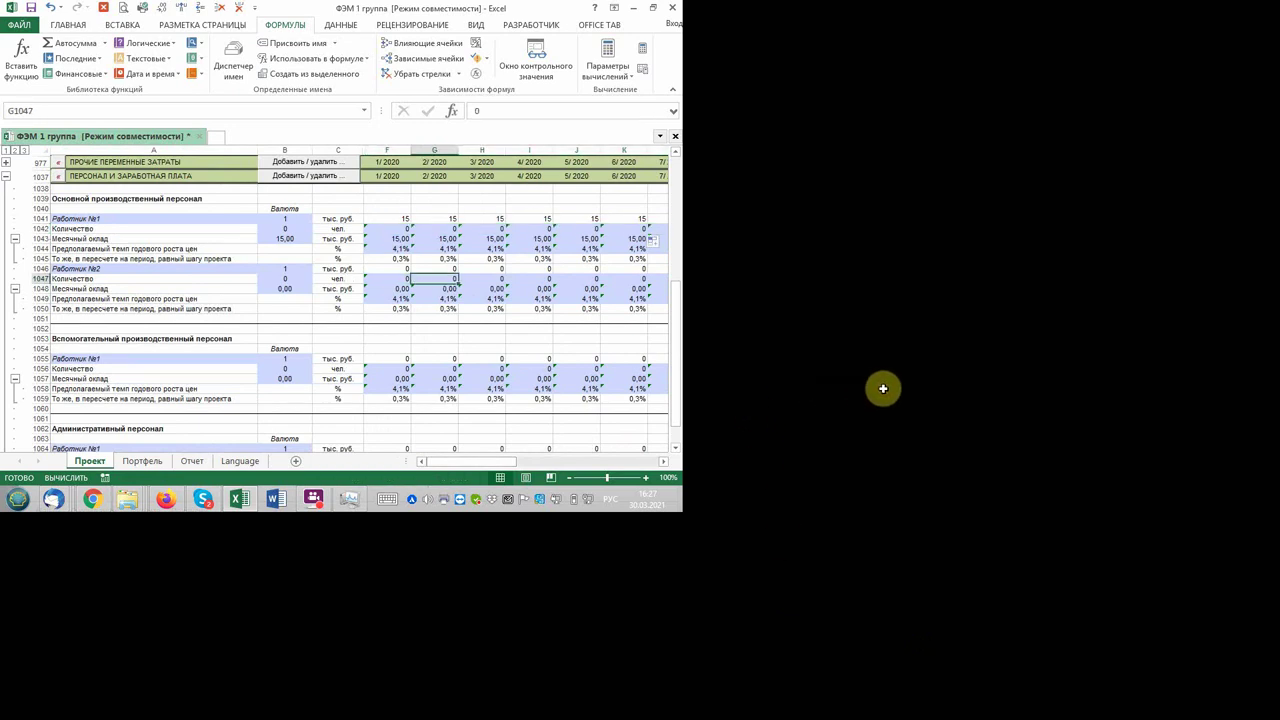
click(742, 392)
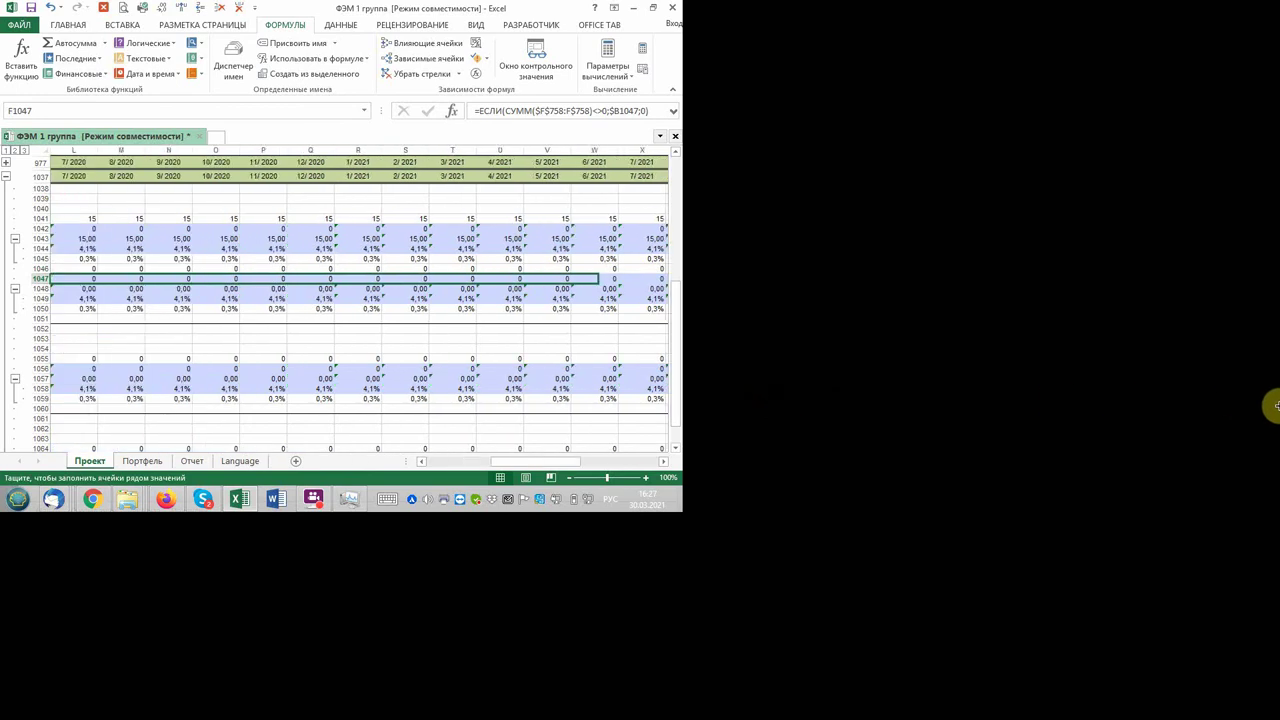
mouse_move(773, 399)
mouse_down()
mouse_move(1220, 407)
mouse_move(981, 407)
mouse_move(1077, 580)
mouse_up()
drag(1070, 648, 780, 657)
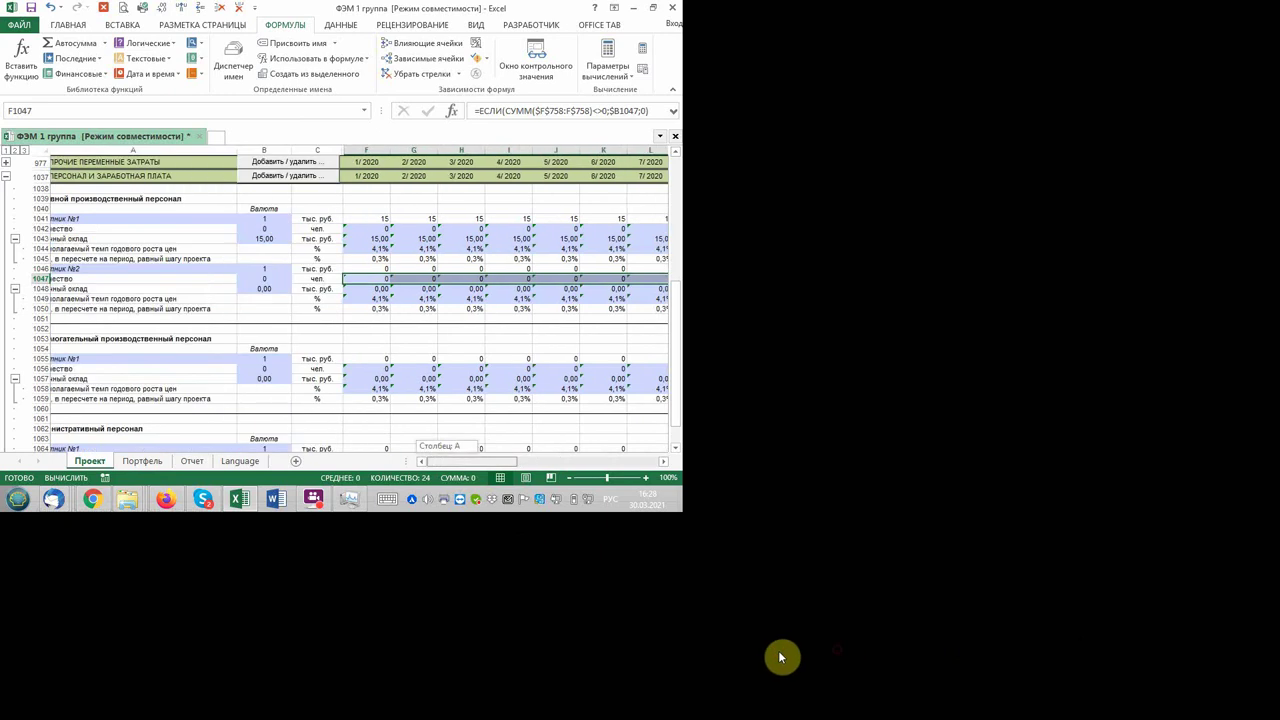
click(726, 395)
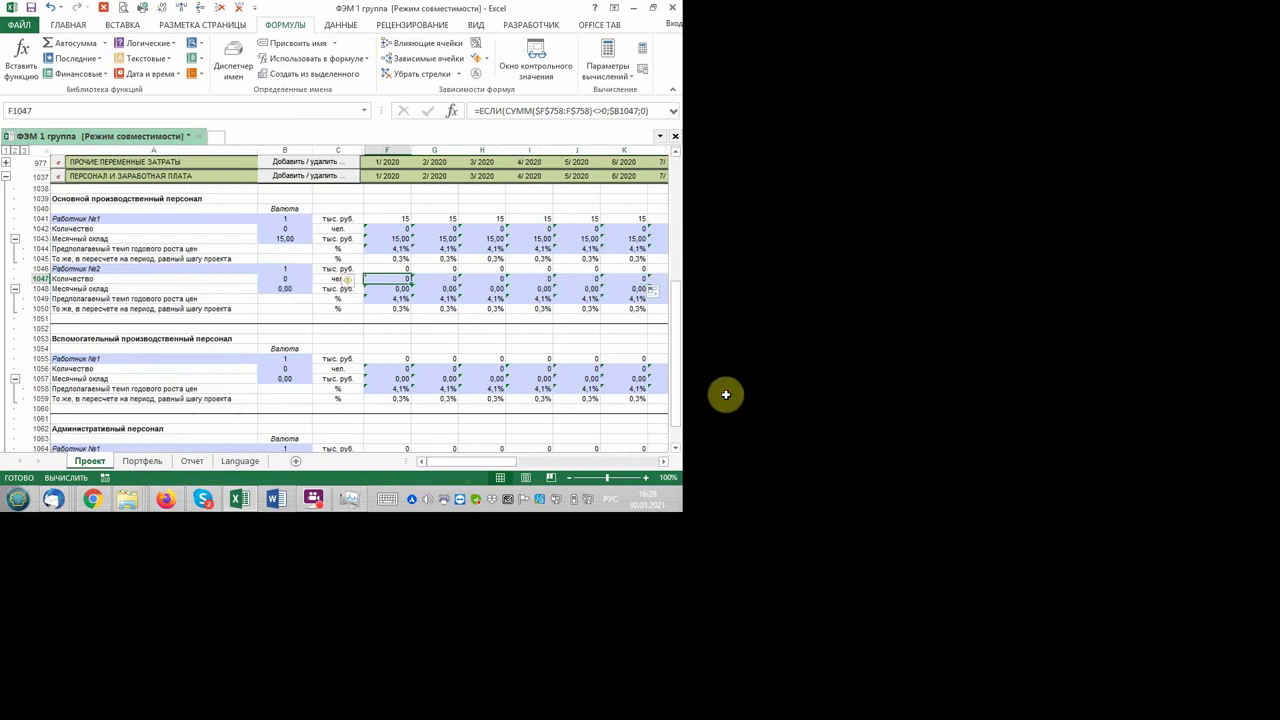
- Enter headcount 1 for both workers in B1047 and B1042
click(548, 390)
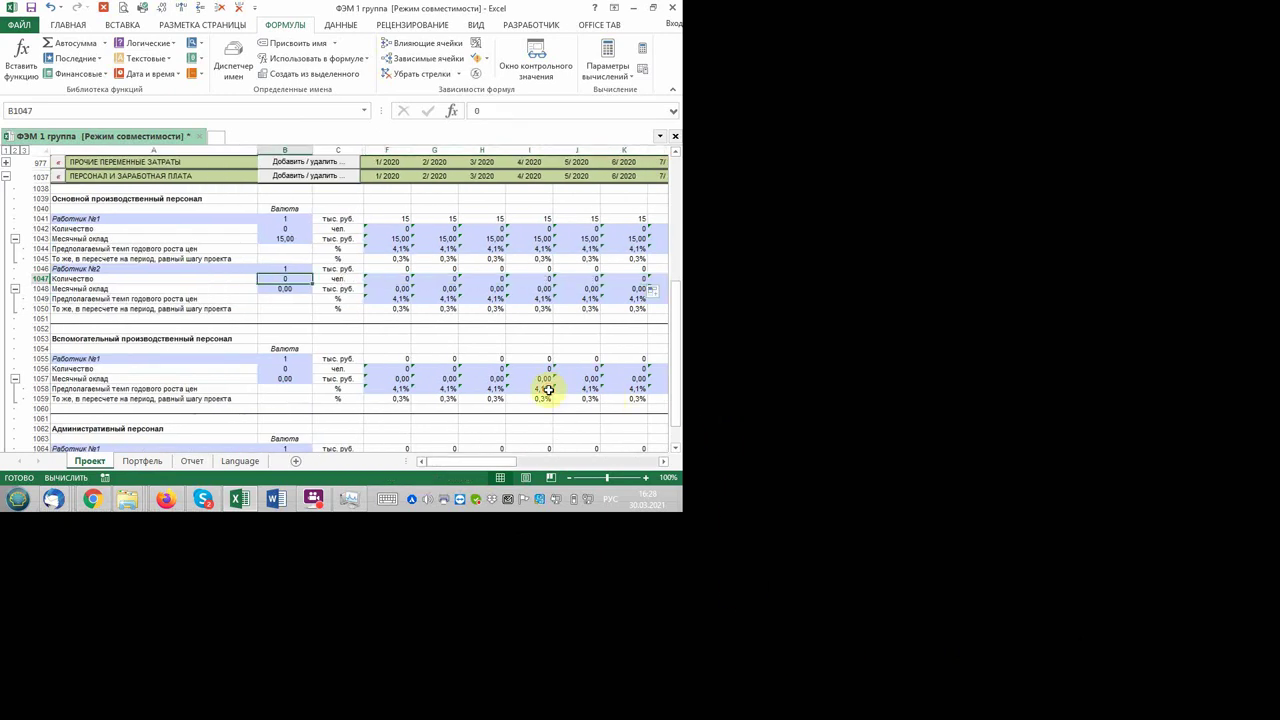
text(1)
key(Return)
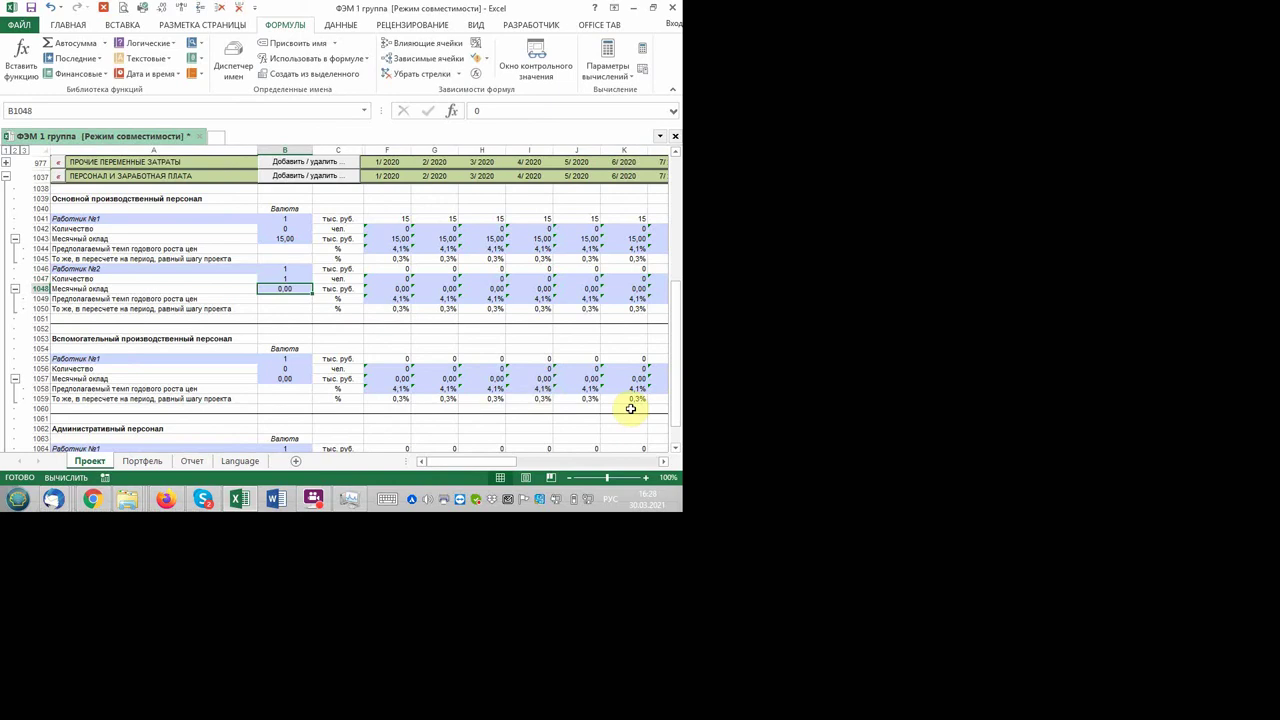
click(569, 325)
text(1)
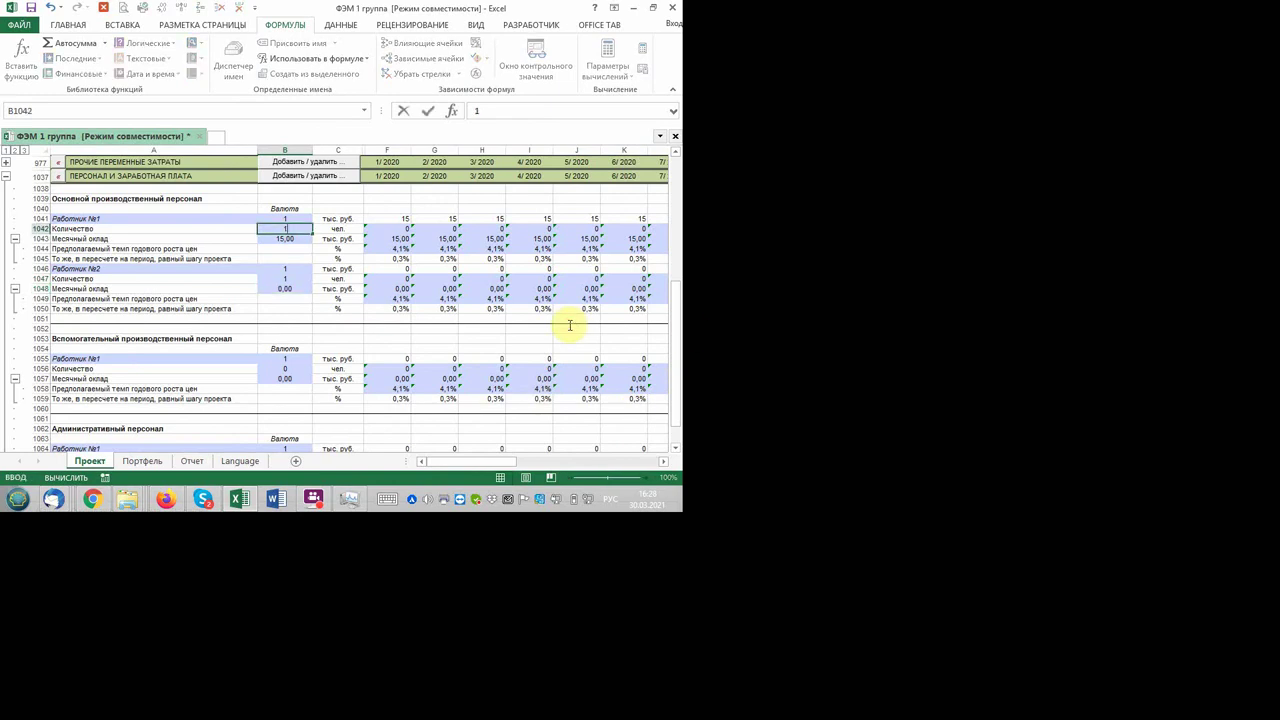
key(Return)
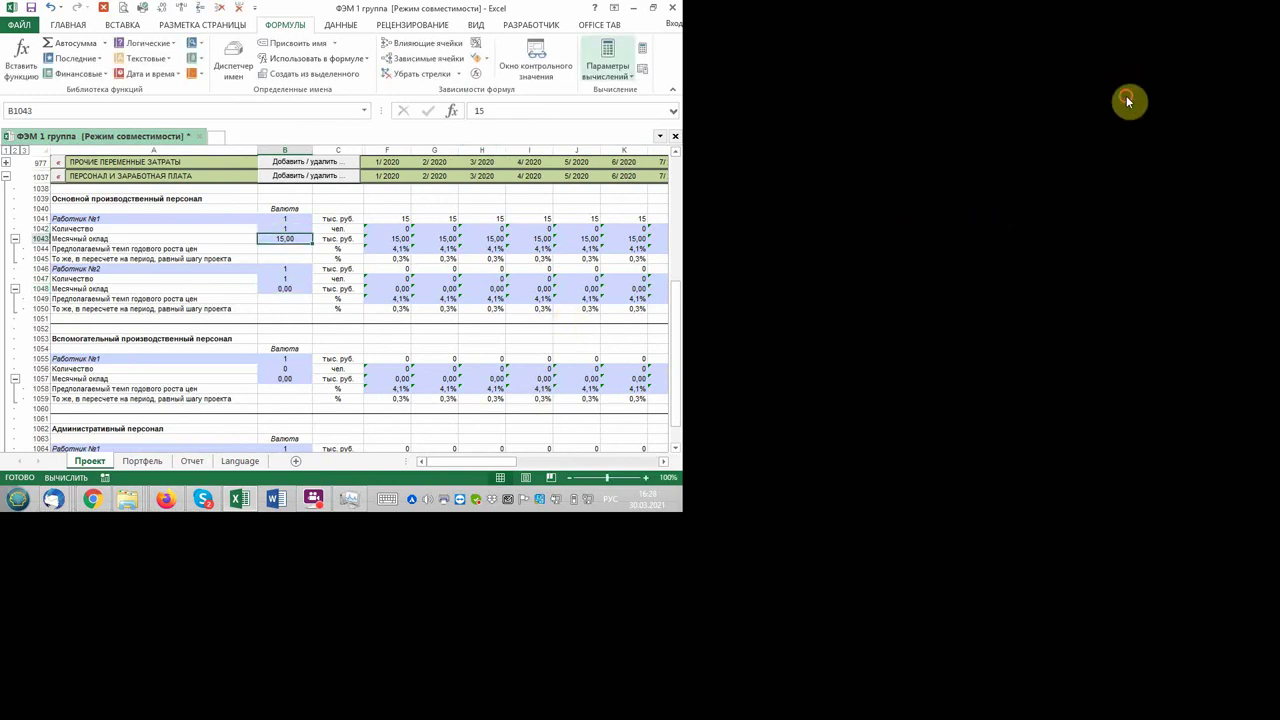
click(1127, 100)
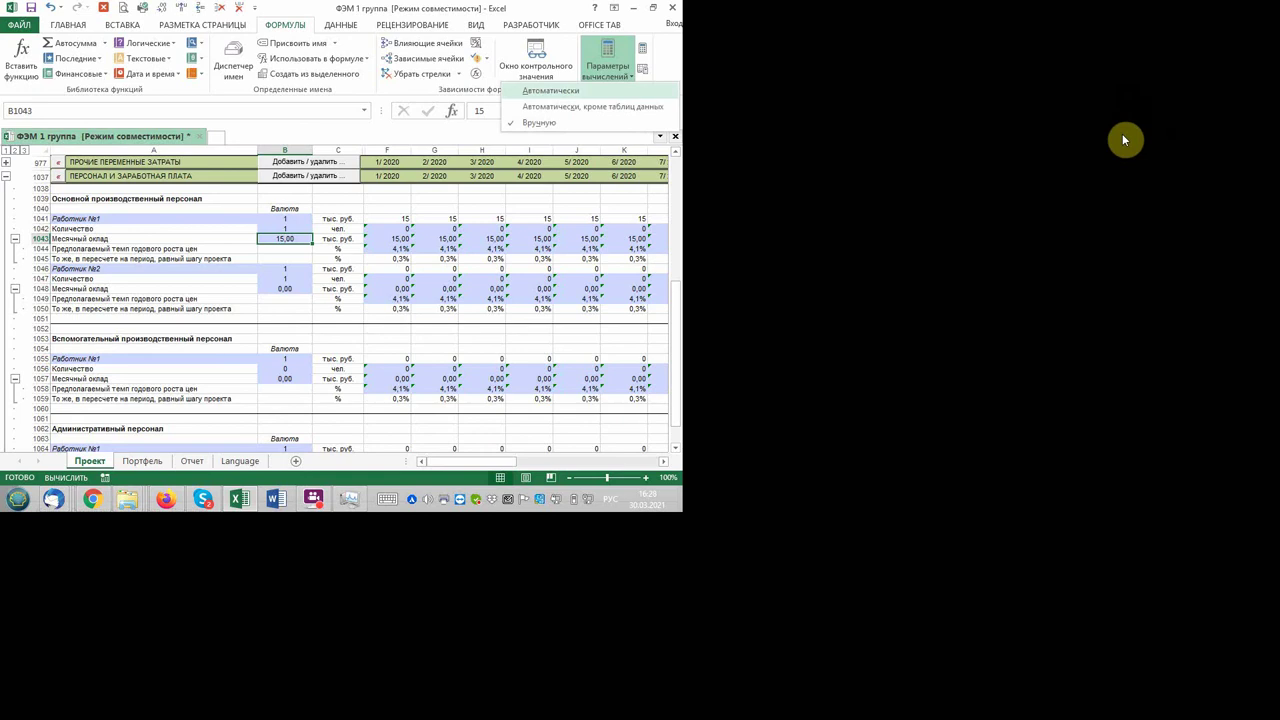
- Switch calculation to Автоматически and review the formulas in F1042, F1056, F1047 and F1048
click(1200, 92)
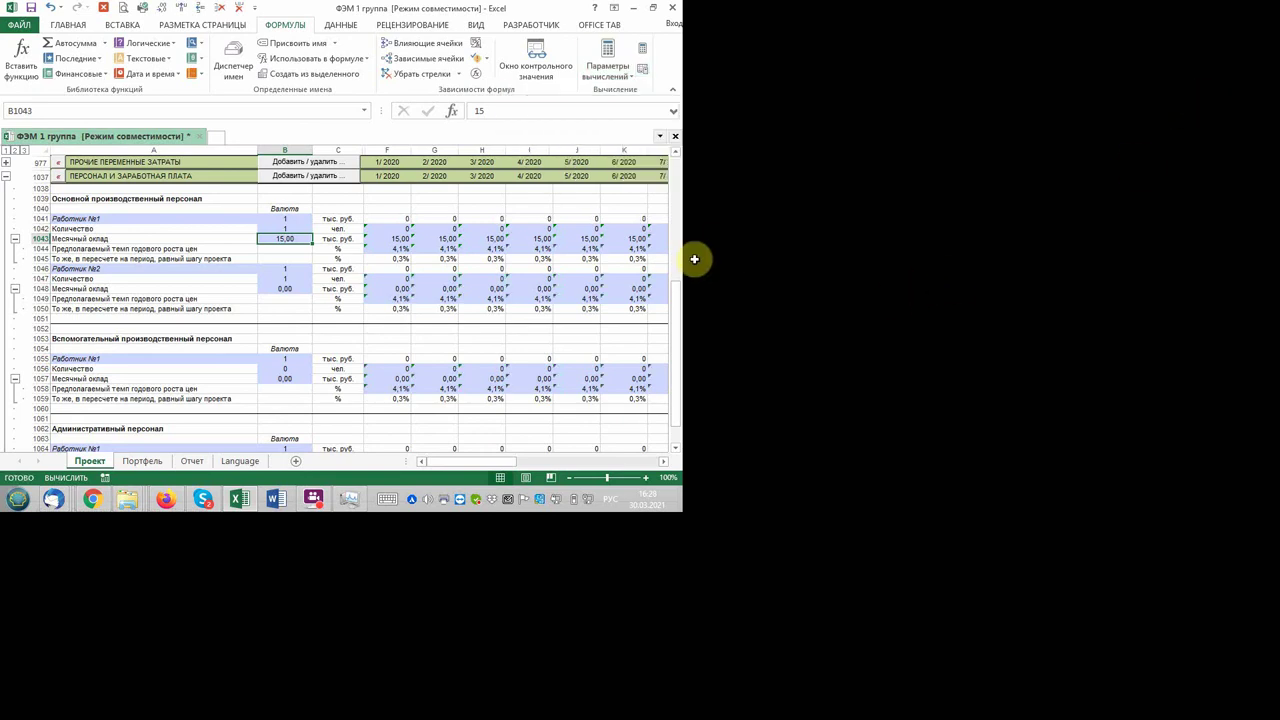
key(Up)
key(Right)
key(Right)
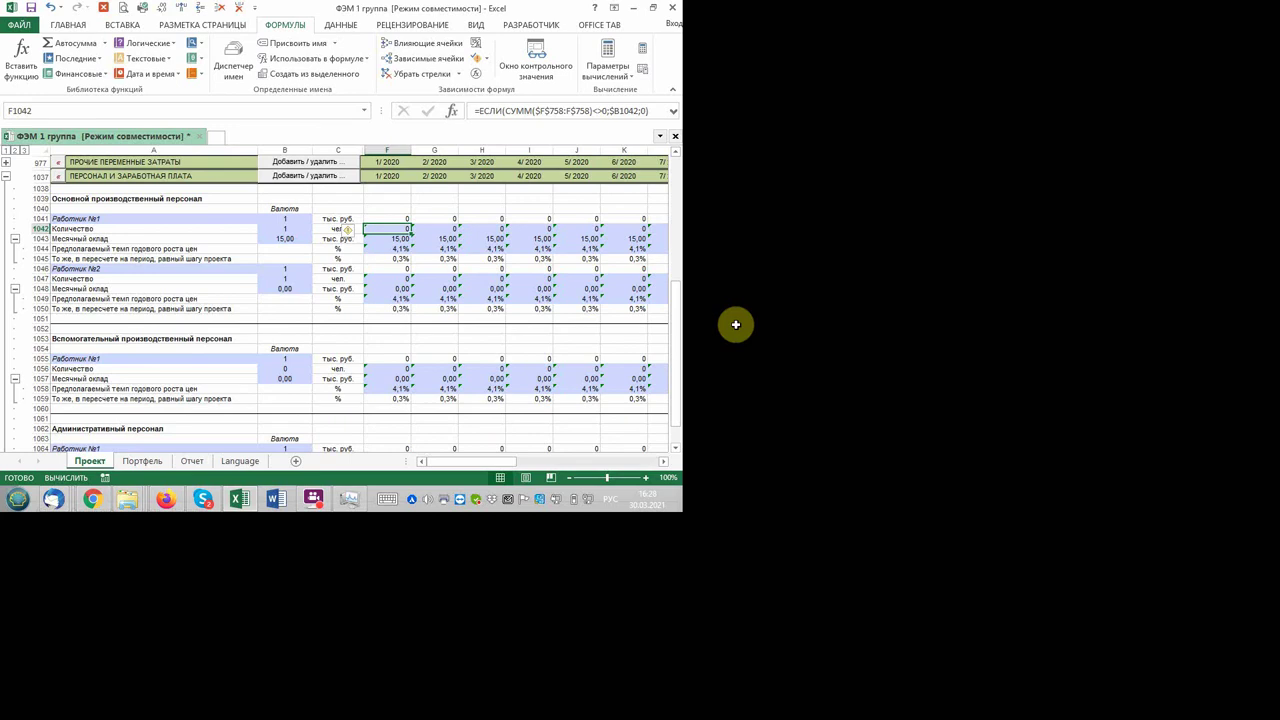
click(742, 520)
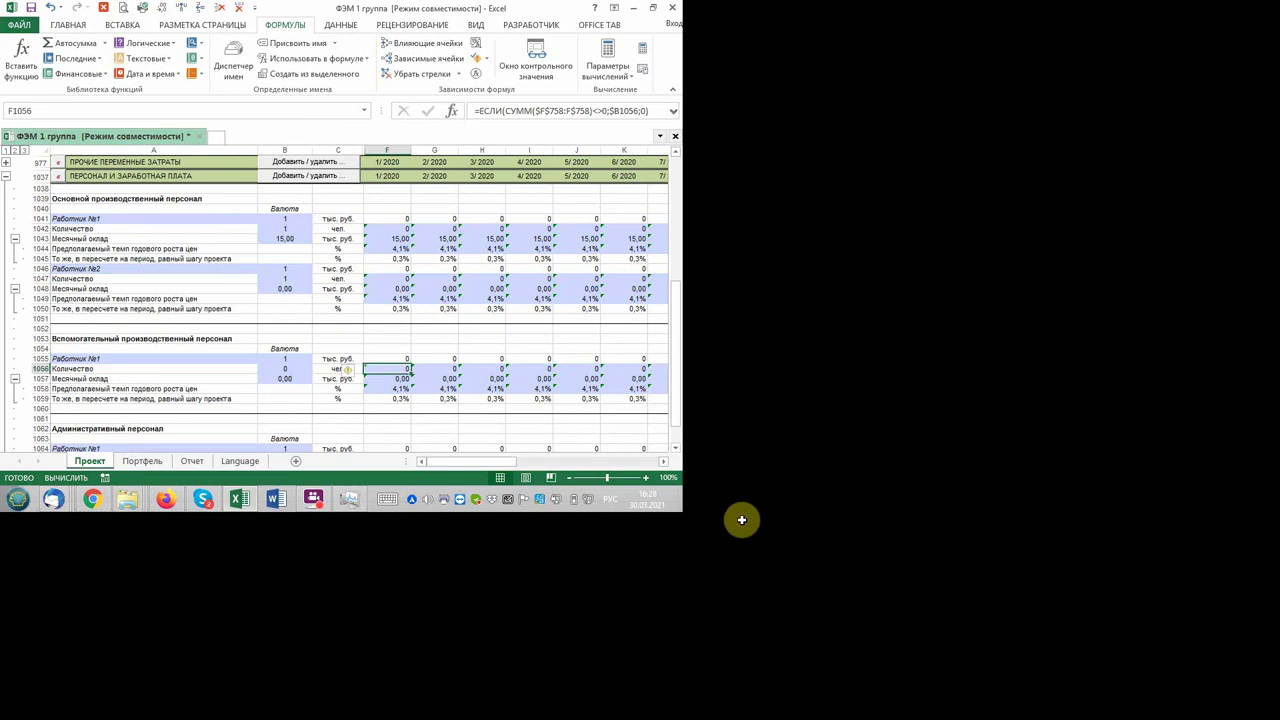
click(750, 404)
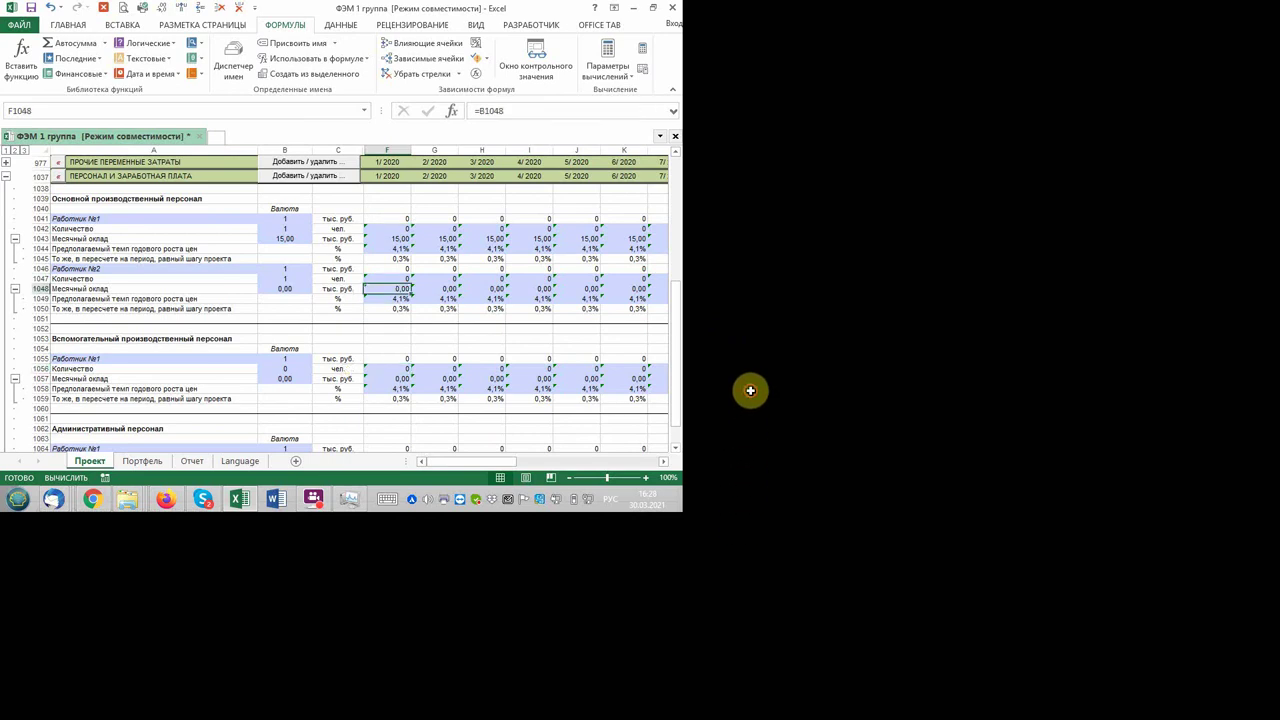
key(Up)
key(Down)
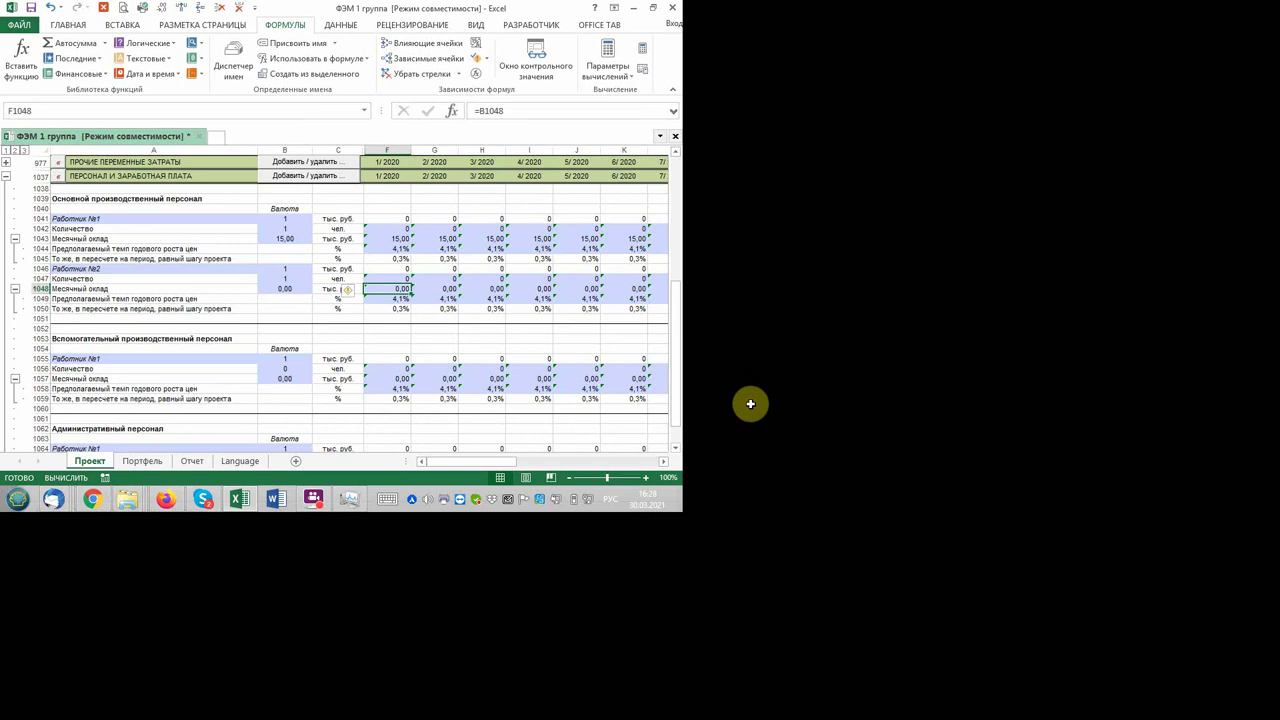
key(Up)
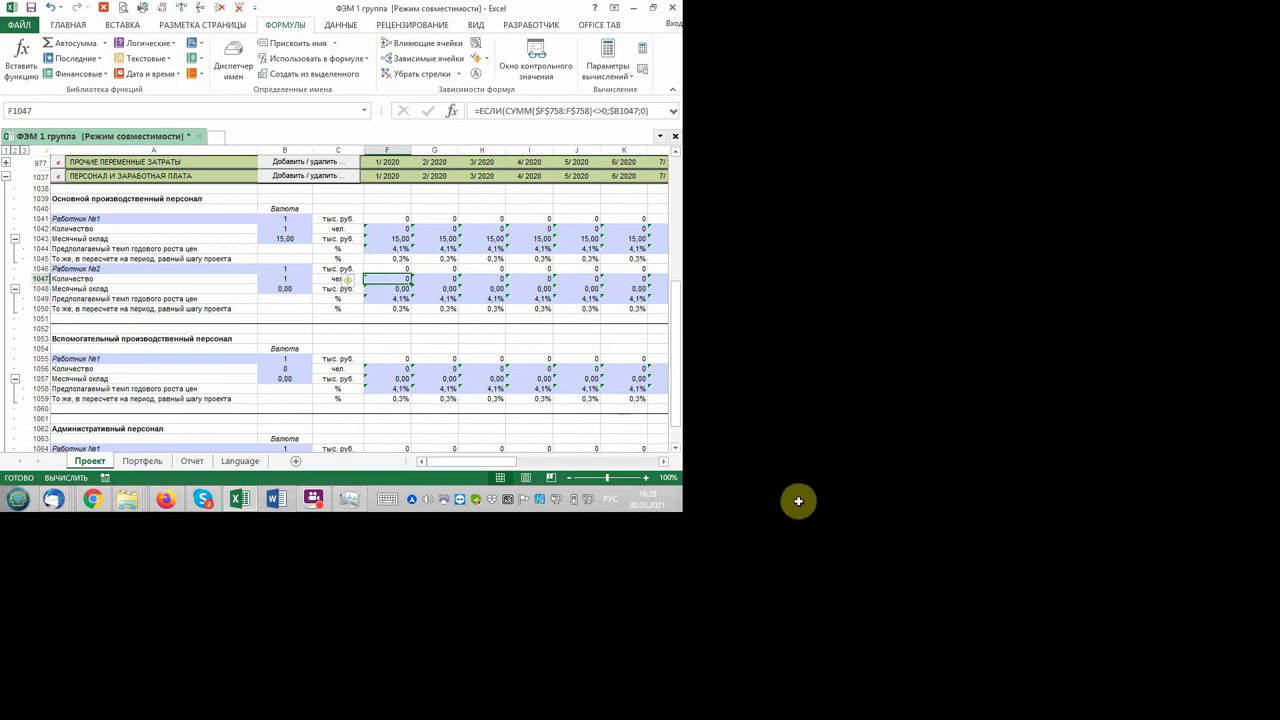
- Set F1047 to =B1047 and fill it right into G1047
text(=)
key(Left)
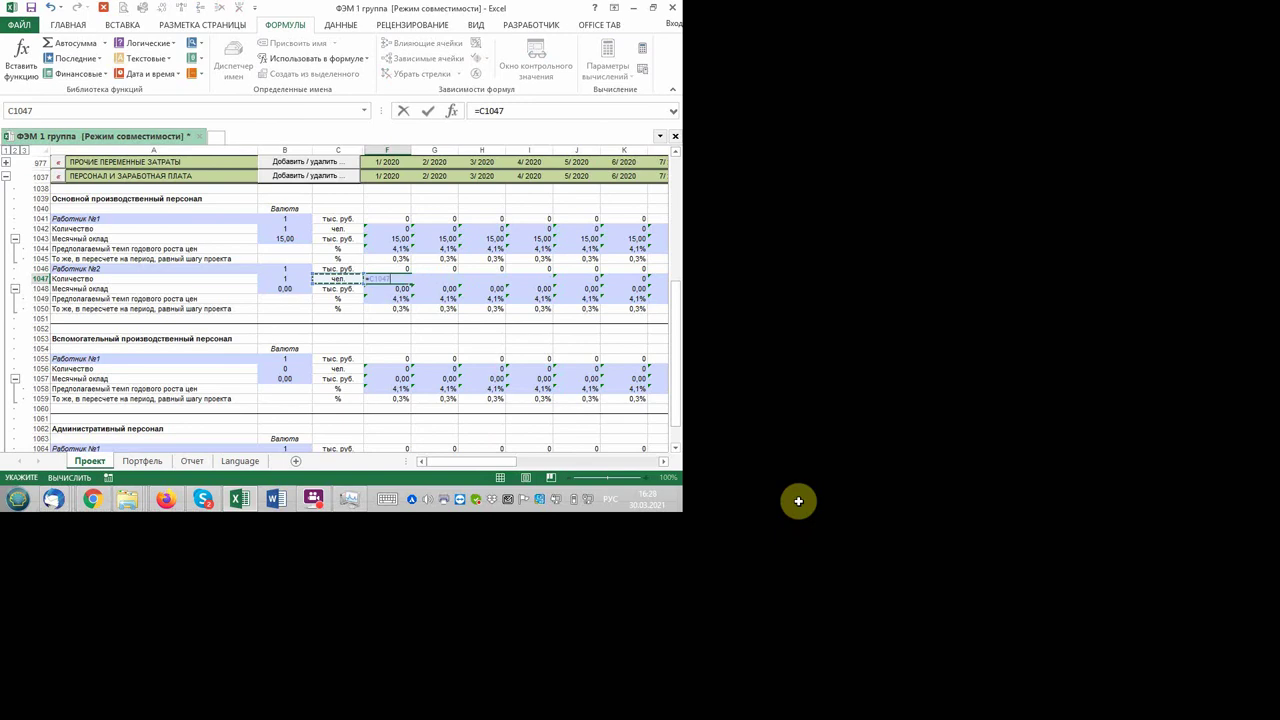
key(Left)
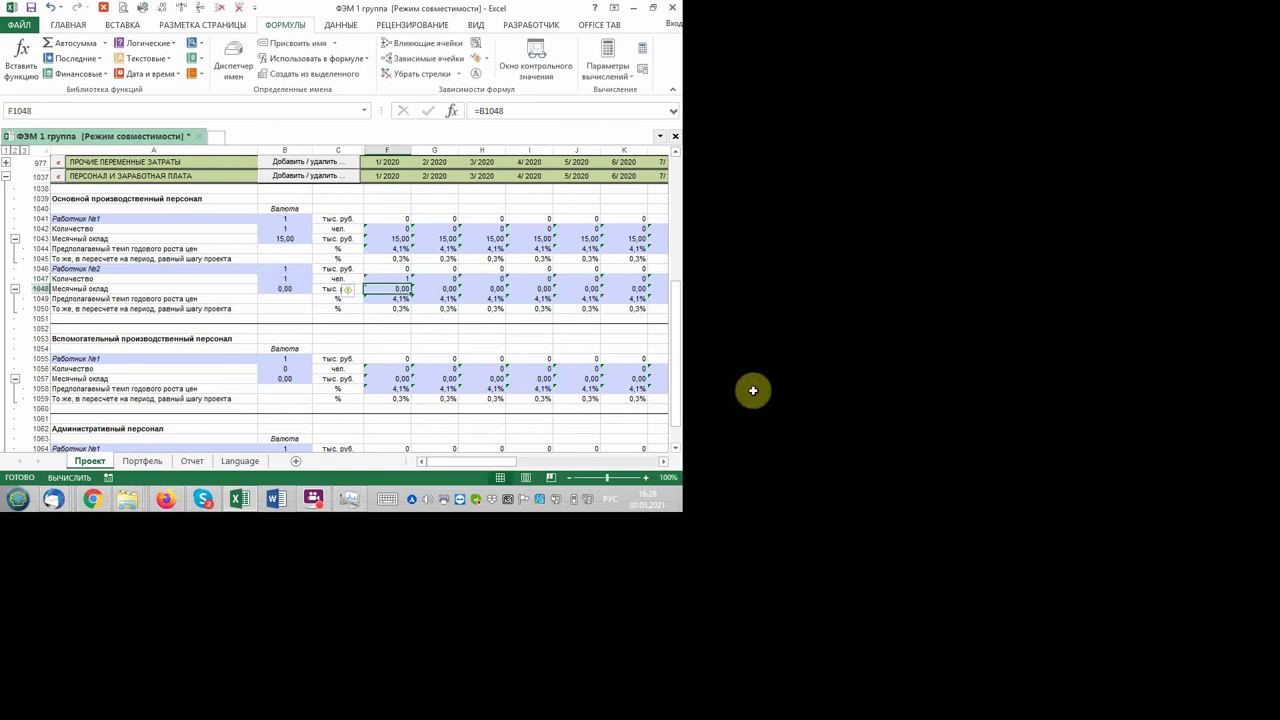
key(ctrl+Return)
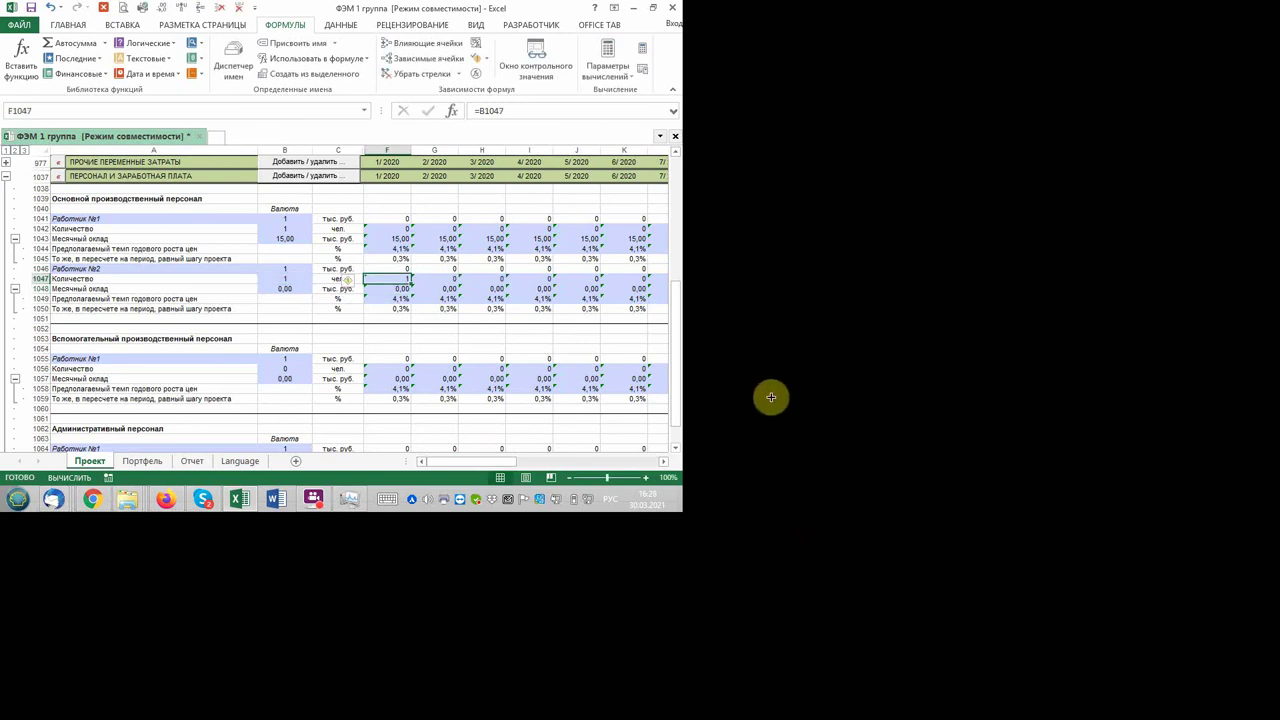
key(shift+Right)
key(ctrl+r)
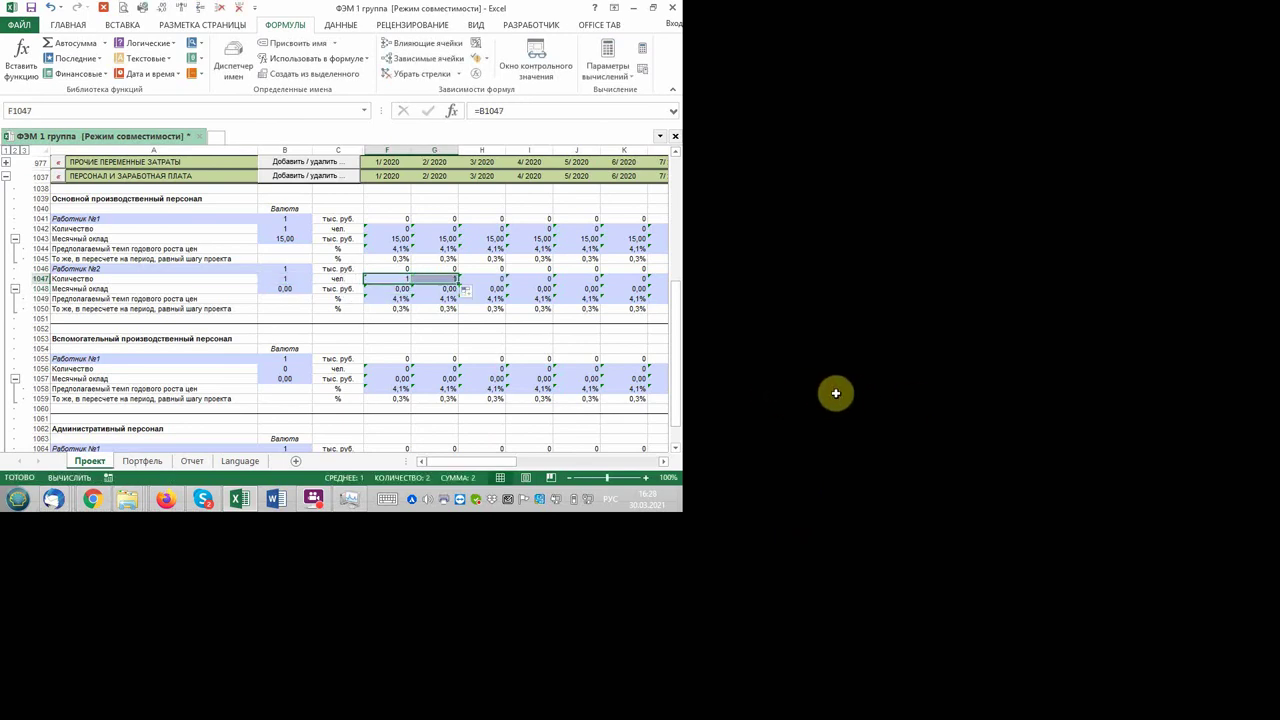
- Check the G1047 and G1048 formulas, then fill G1047 across row 1047 so every month shows 1
key(Right)
key(F2)
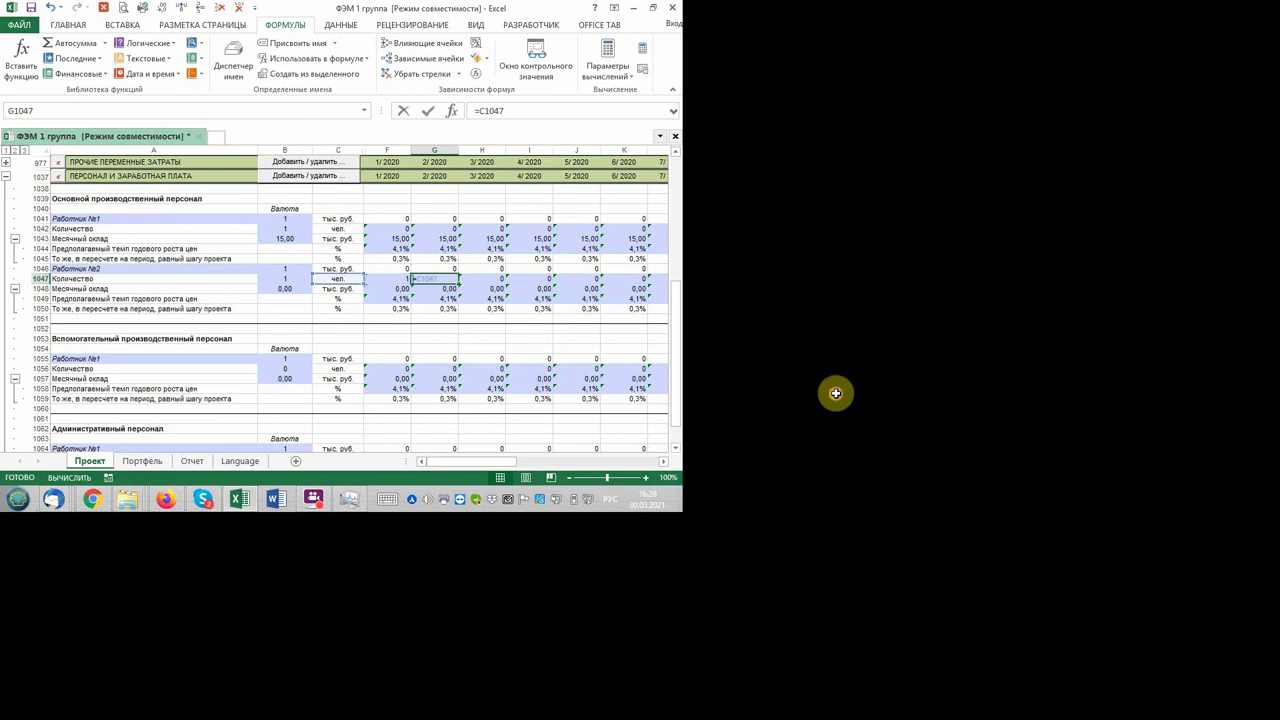
key(Escape)
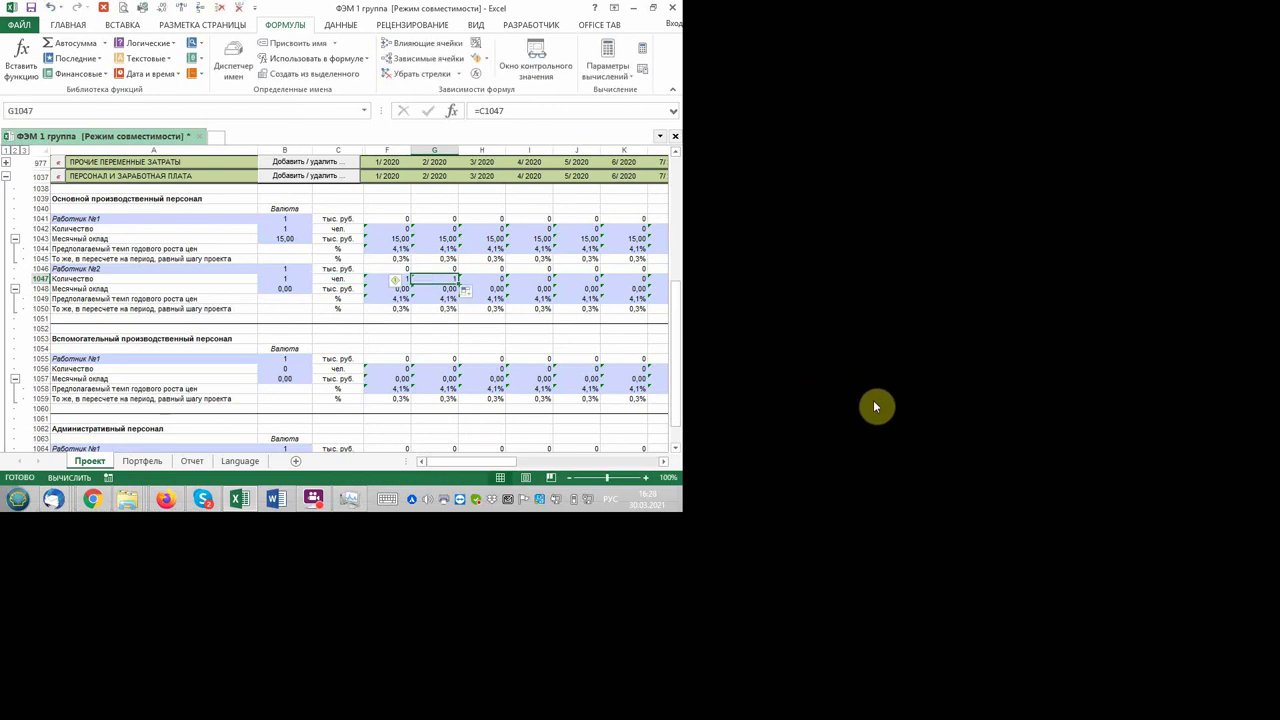
key(Down)
key(F2)
key(Escape)
key(Up)
key(shift+Right)
key(shift+Right)
key(shift+Right)
key(shift+Right)
key(shift+Right)
key(shift+Right)
key(shift+Right)
key(shift+Right)
key(shift+Right)
key(shift+Right)
key(shift+Right)
key(shift+Right)
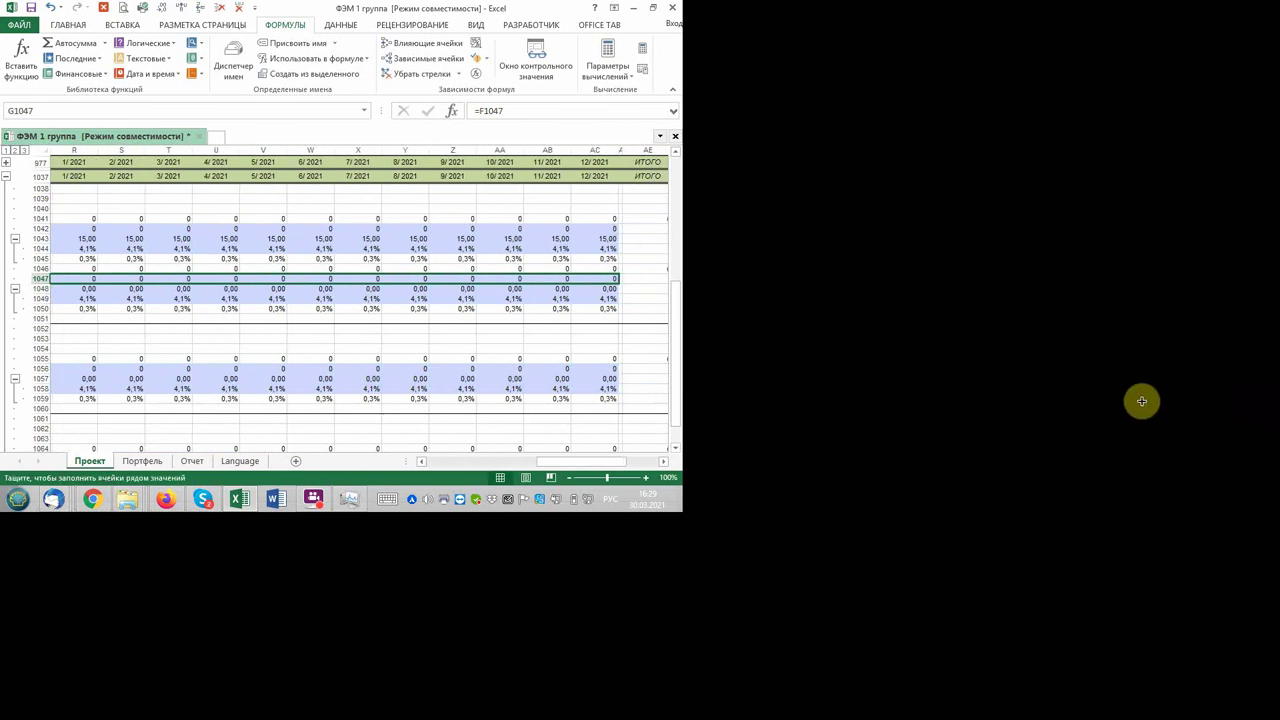
key(ctrl+r)
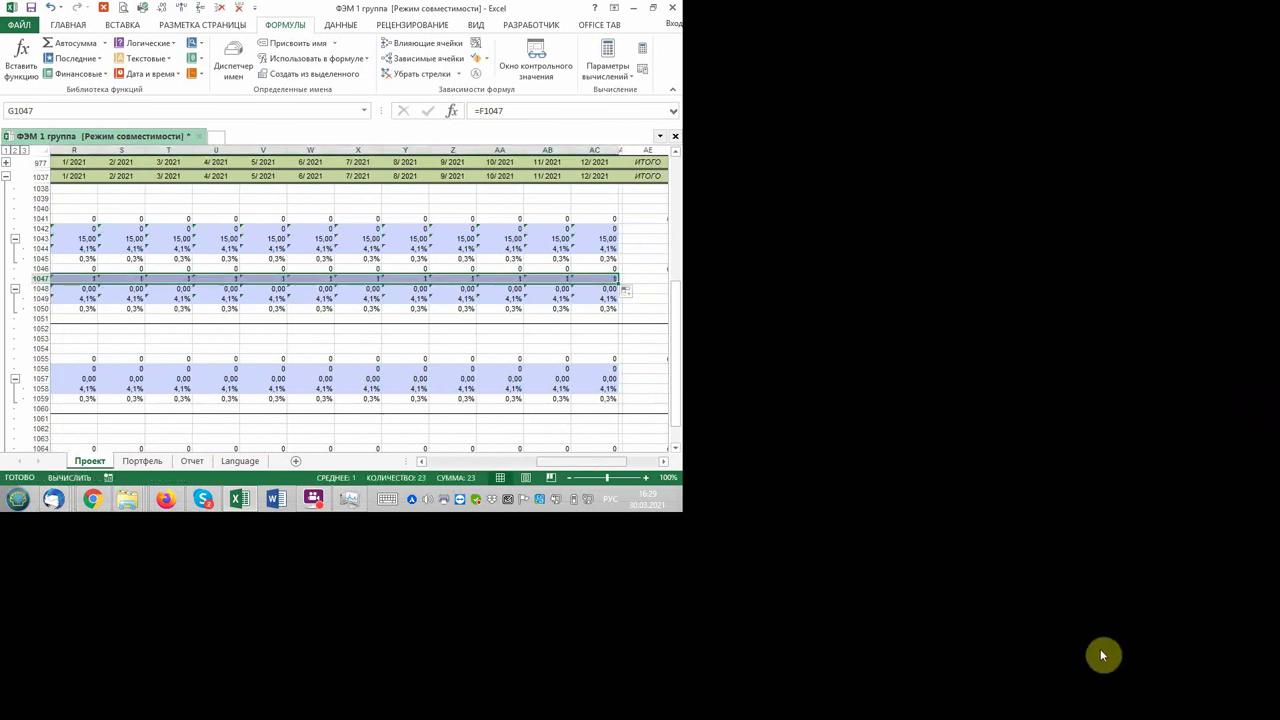
click(1120, 322)
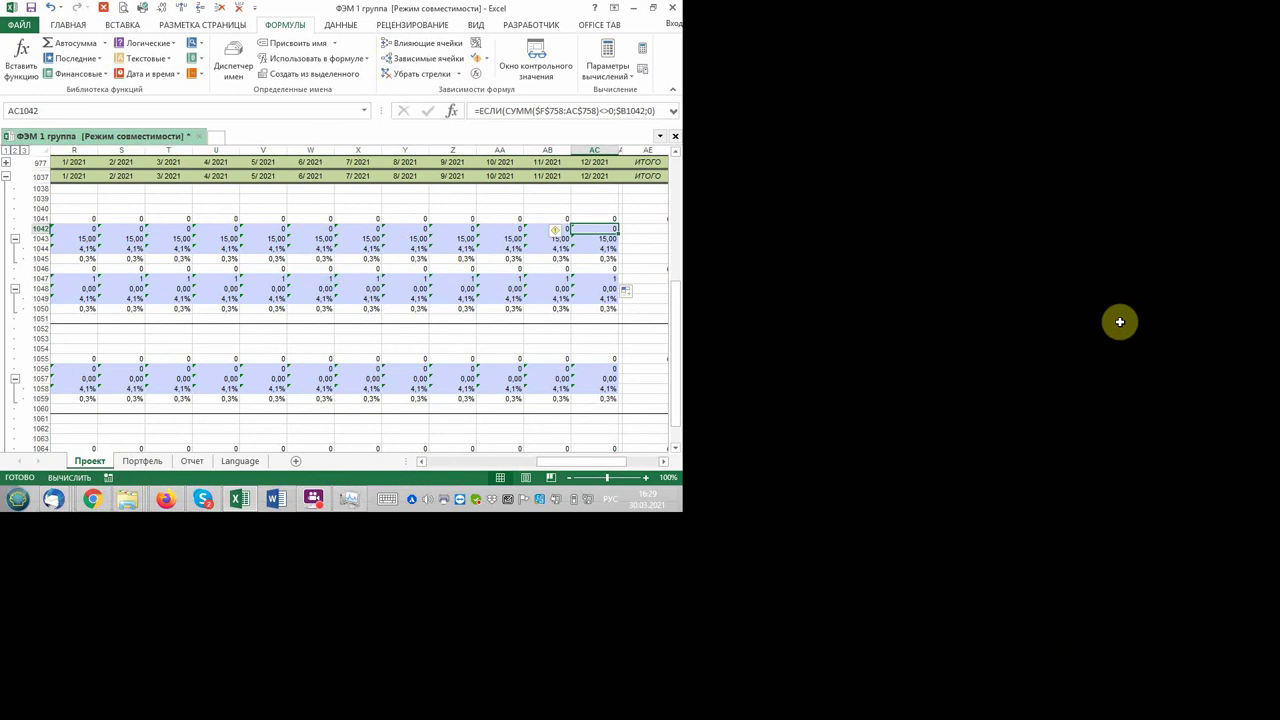
- Rewrite AC1042 to reference the previous month and copy that formula along row 1042
key(F2)
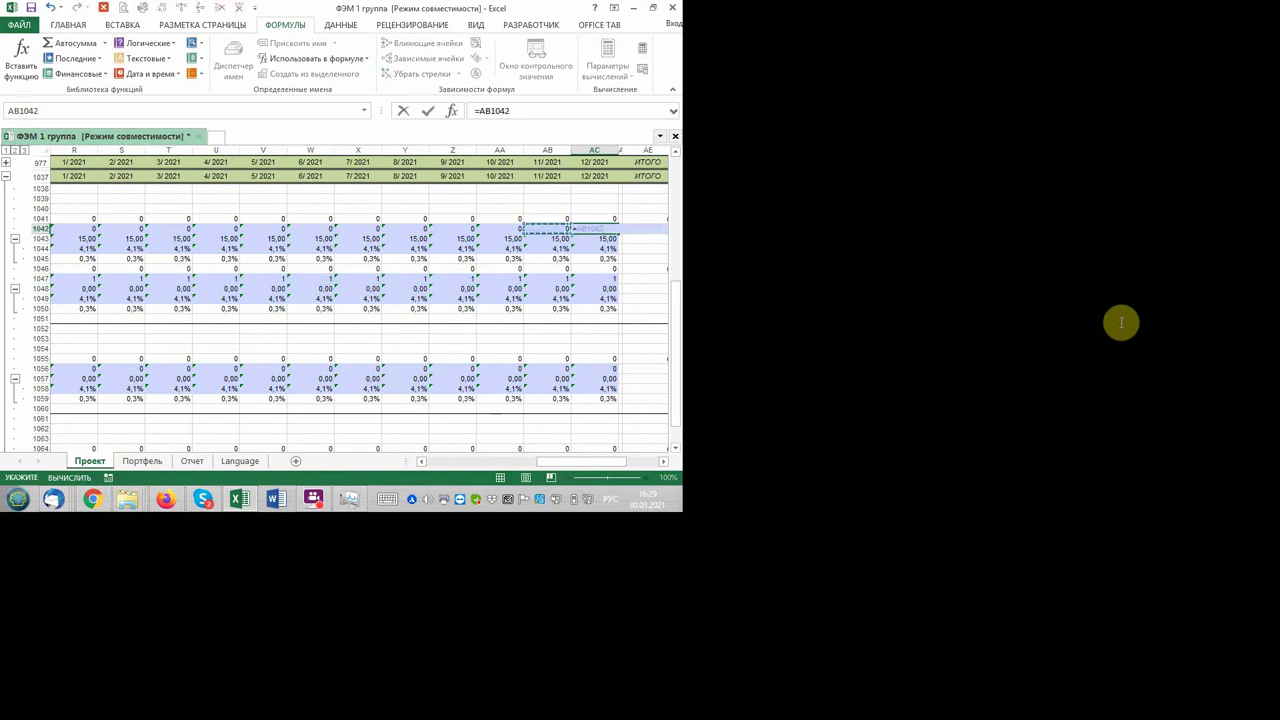
key(Return)
key(Up)
key(Left)
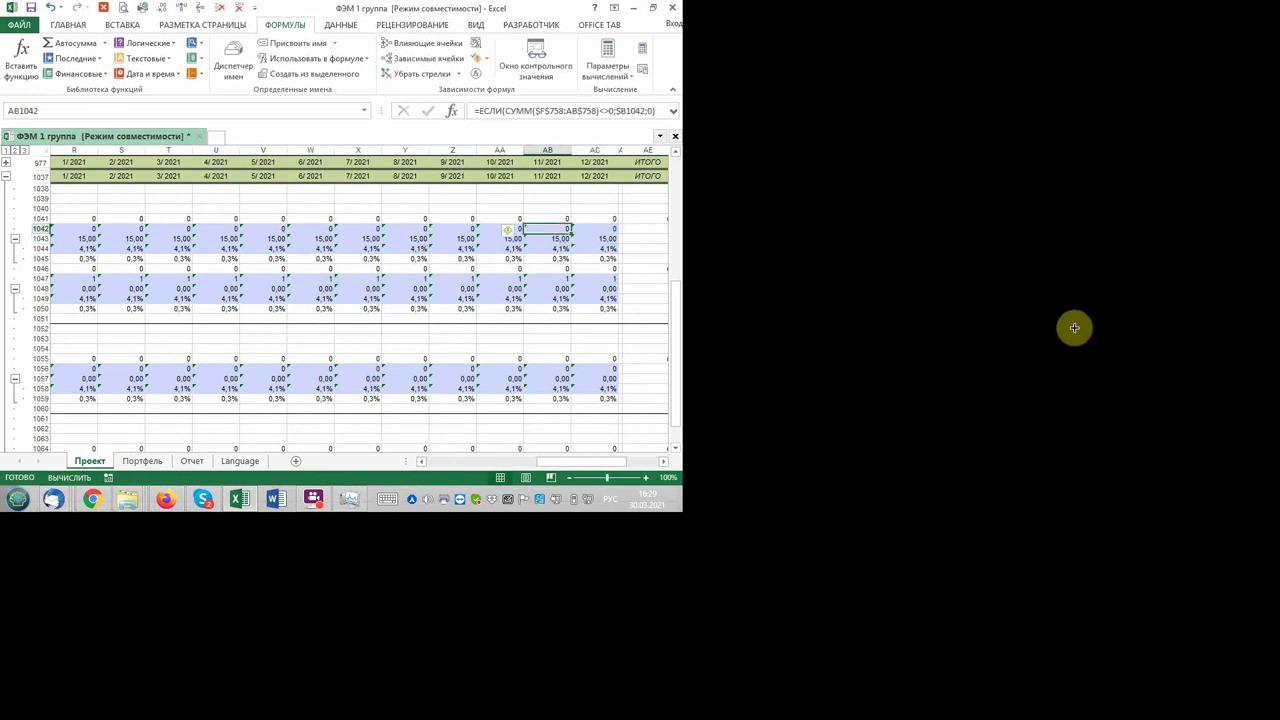
key(Right)
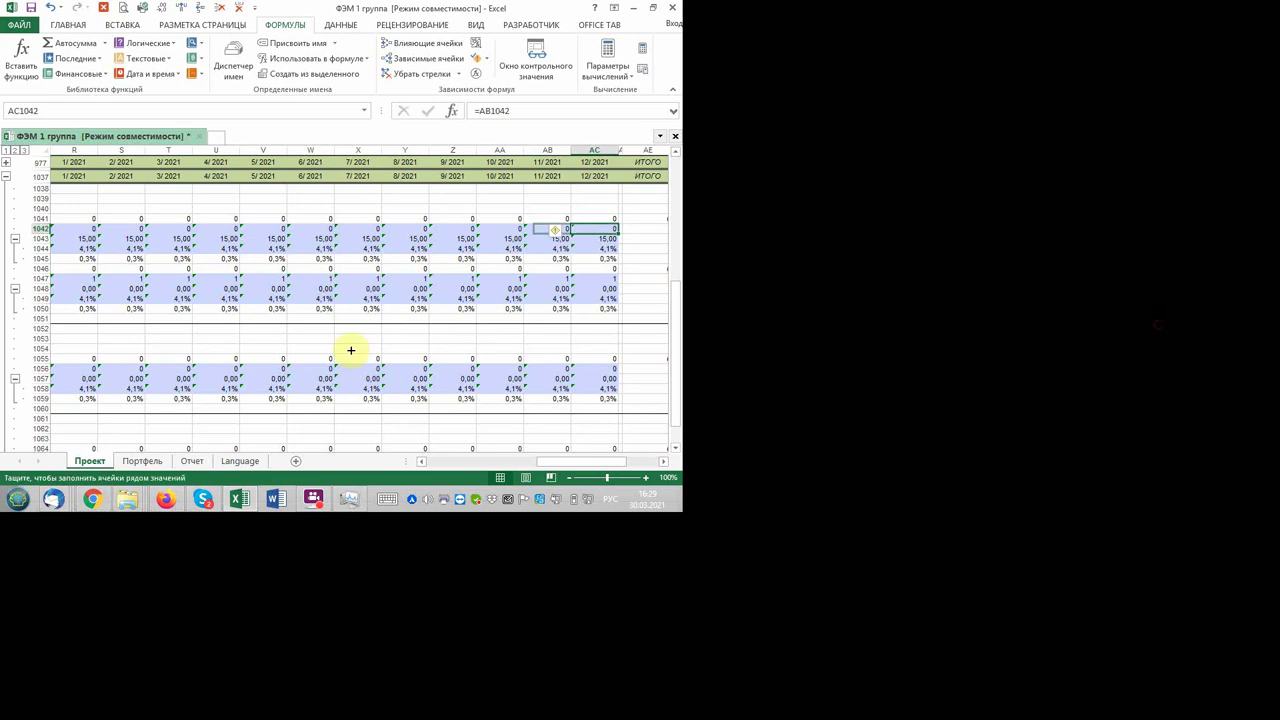
mouse_move(619, 233)
mouse_down()
mouse_move(3, 400)
mouse_move(390, 400)
mouse_up()
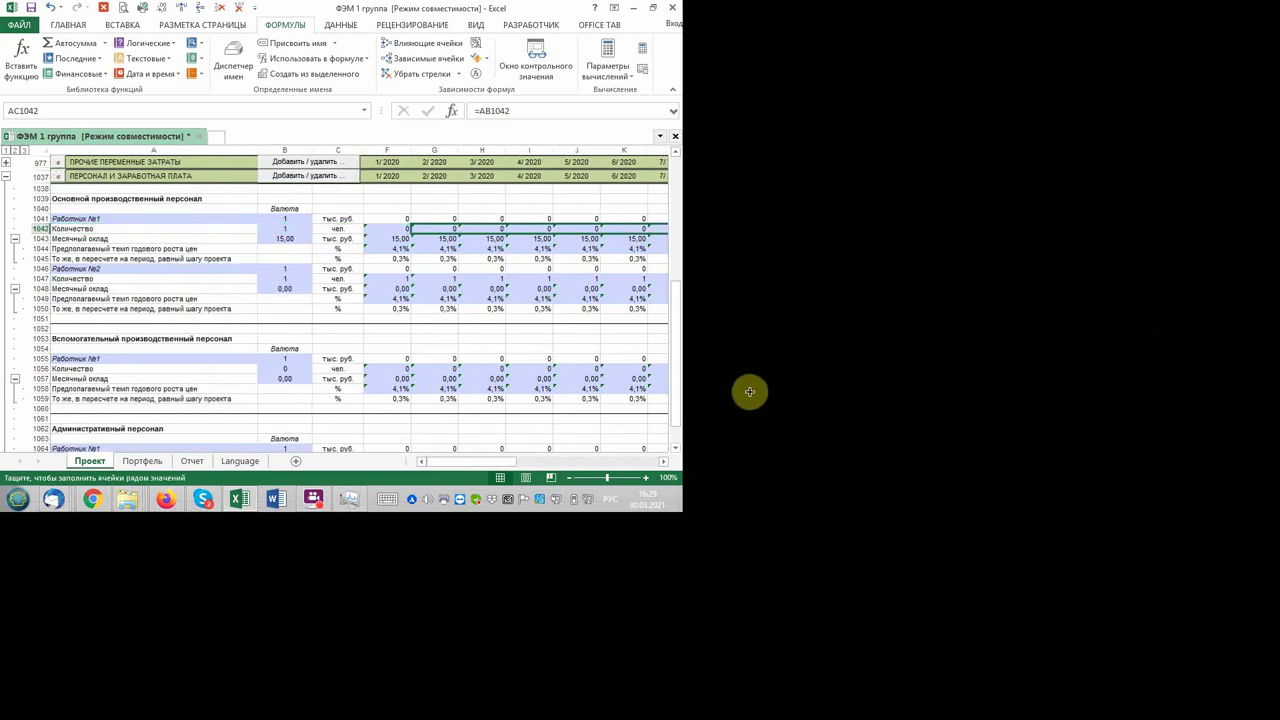
drag(717, 371, 770, 332)
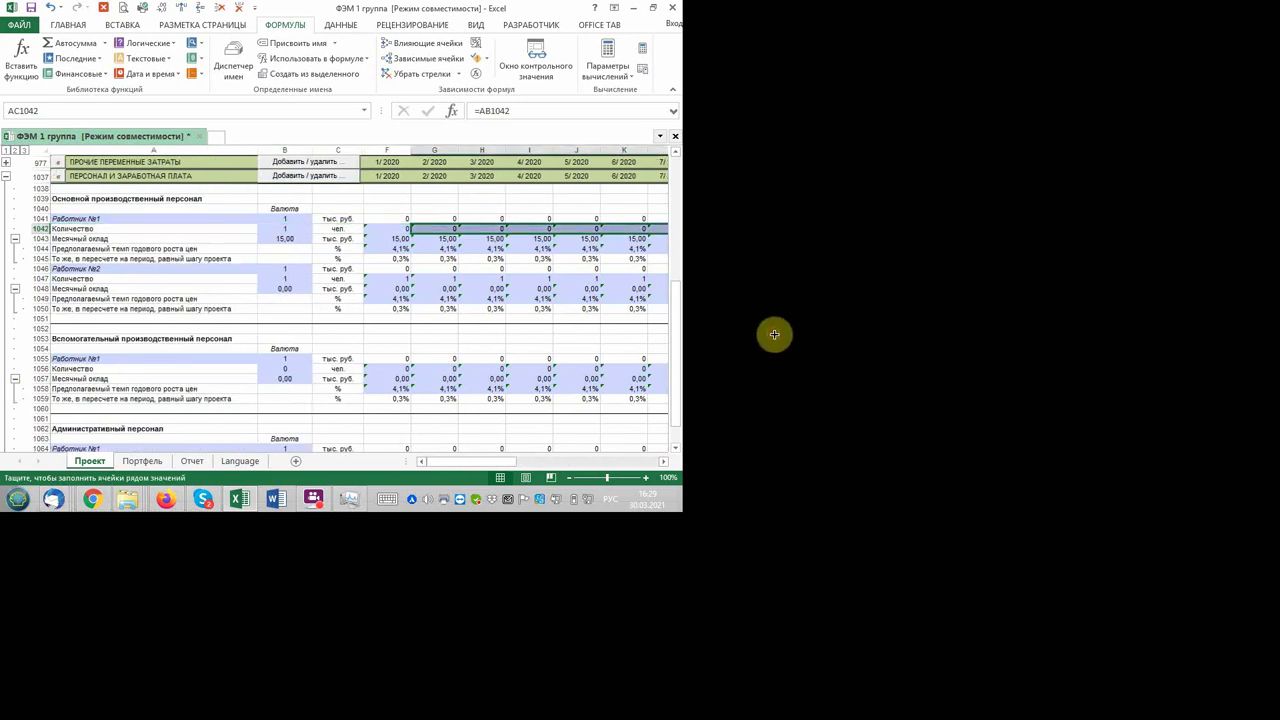
- Set F1042 to =B1042 and fill G1042's =F1042 through column AC, showing 1 monthly
key(Home)
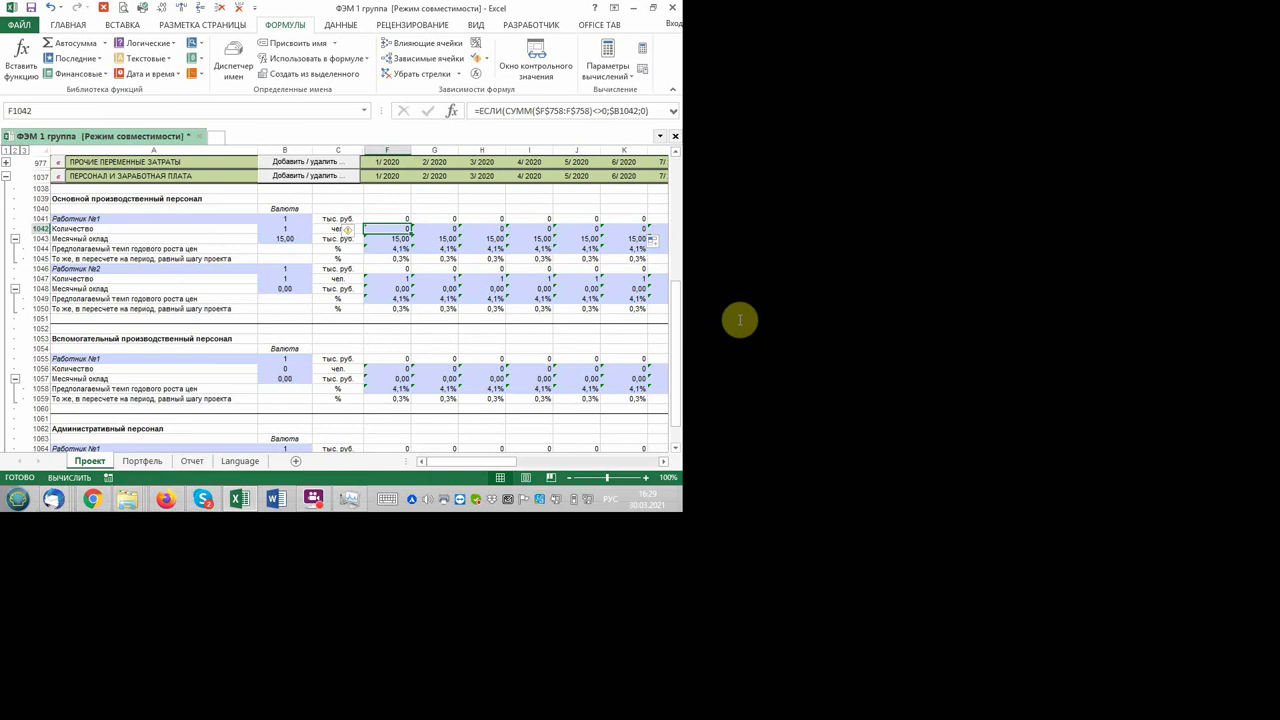
text(=)
key(Left)
key(Left)
key(Left)
key(Return)
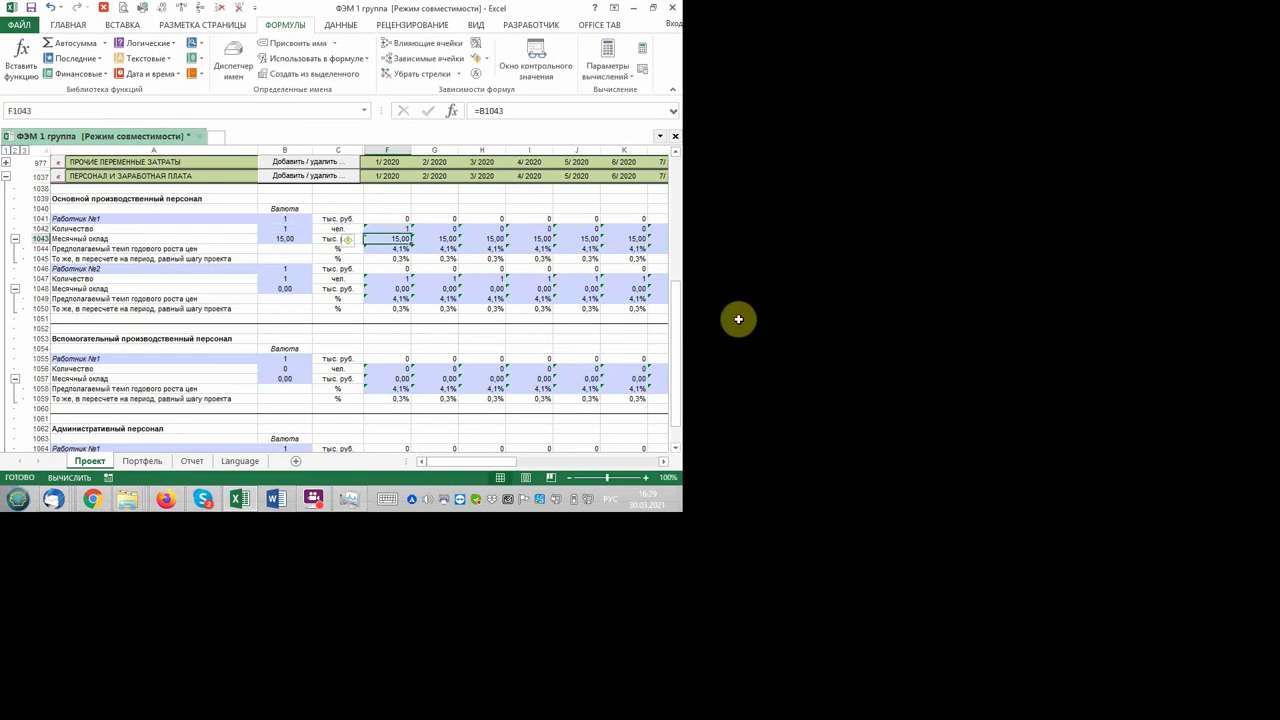
key(Up)
key(Right)
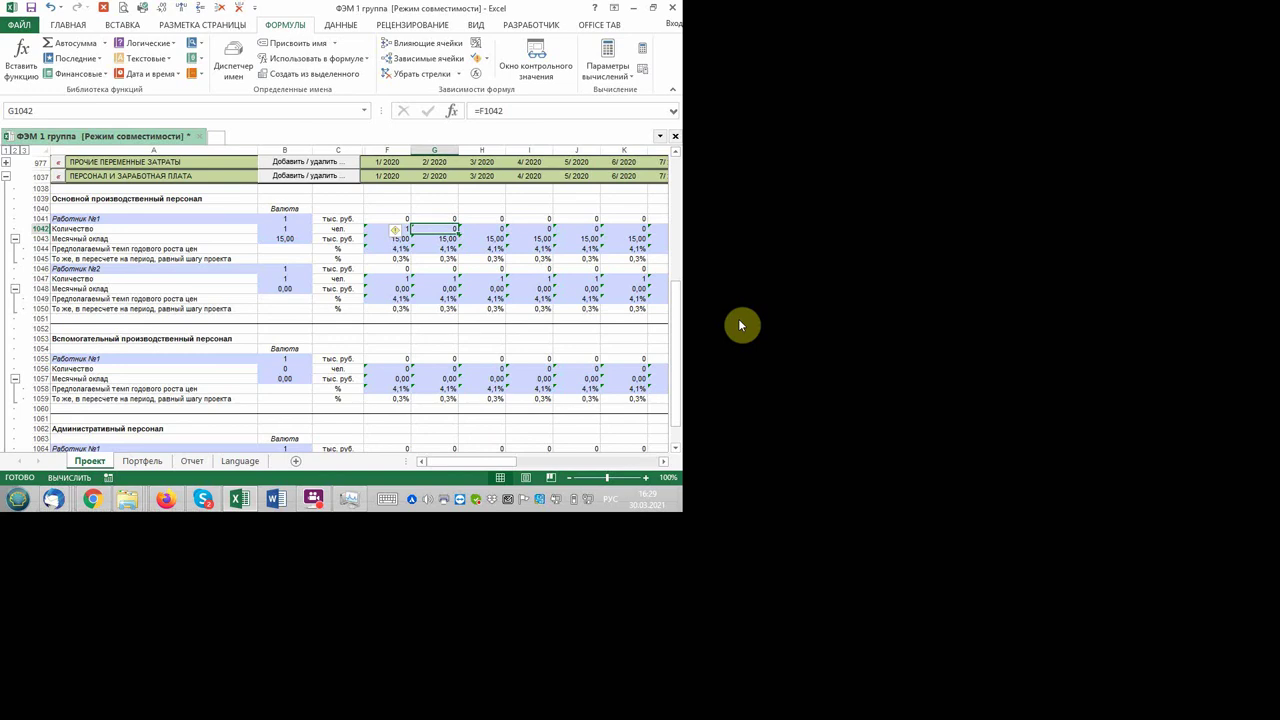
key(F2)
key(Return)
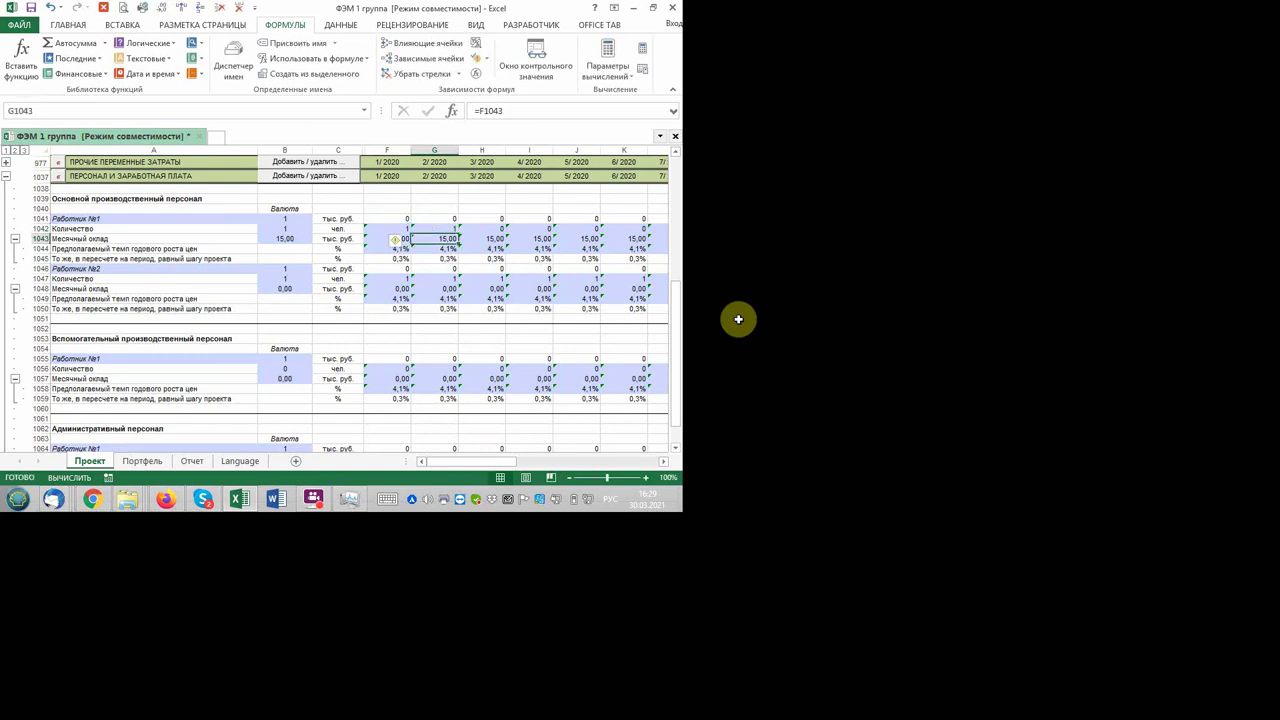
key(Up)
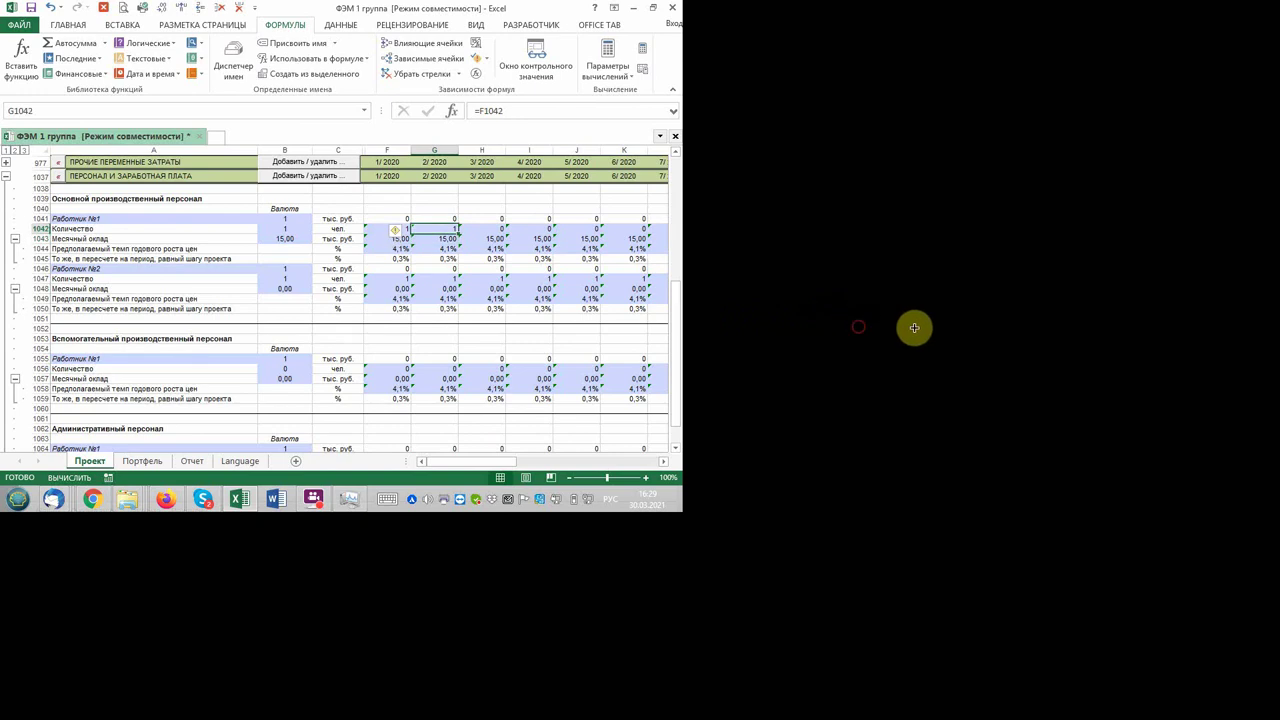
drag(914, 328, 1131, 339)
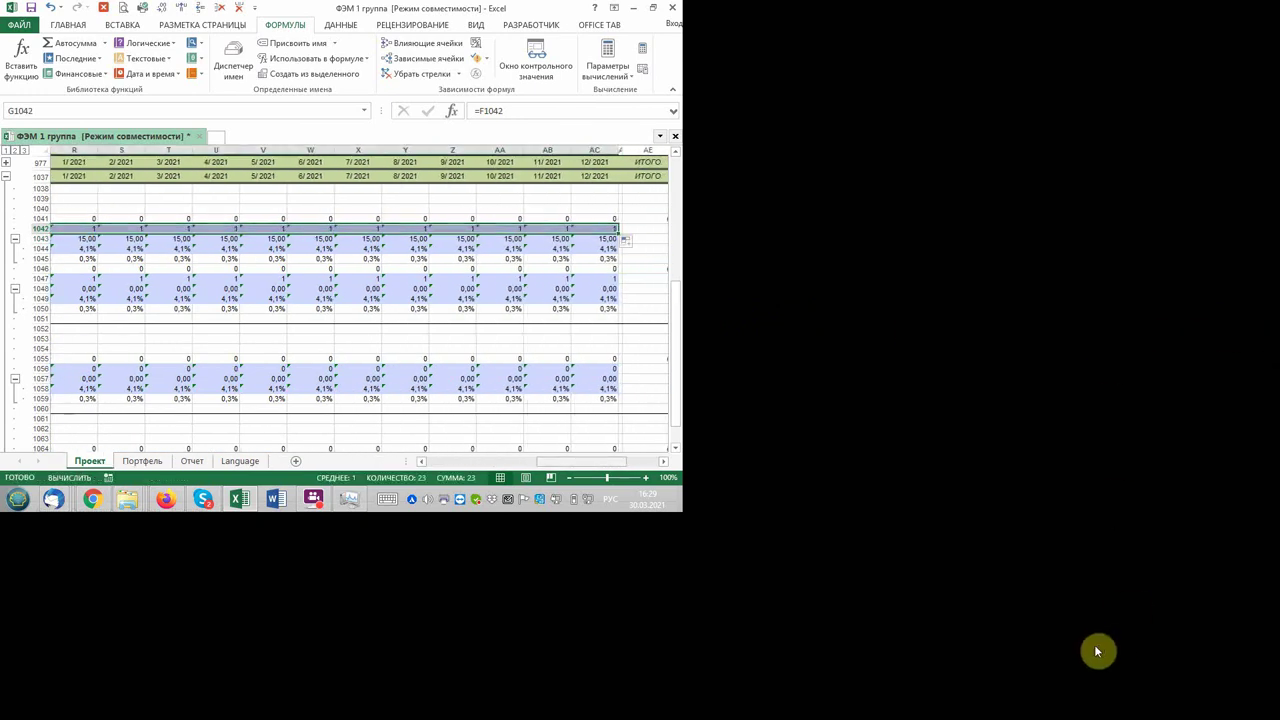
key(ctrl+BackSpace)
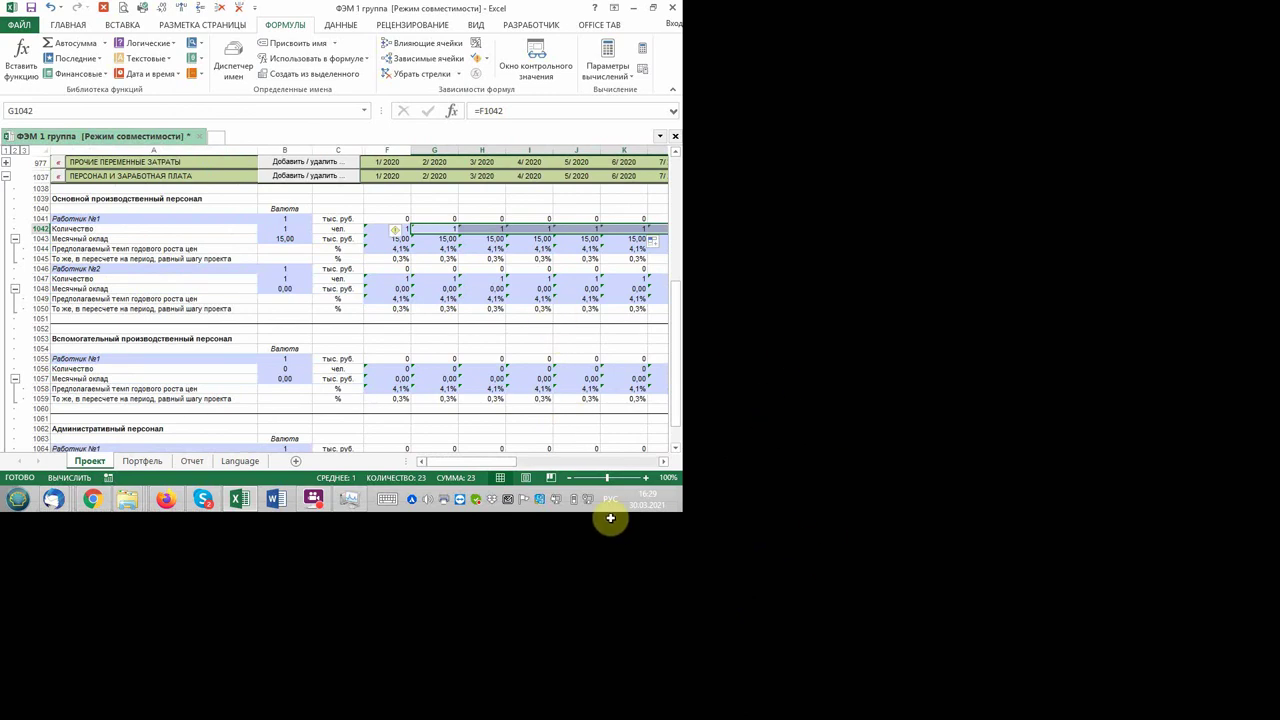
- Set the auxiliary Работник №1 count in B1056 to 1
click(285, 368)
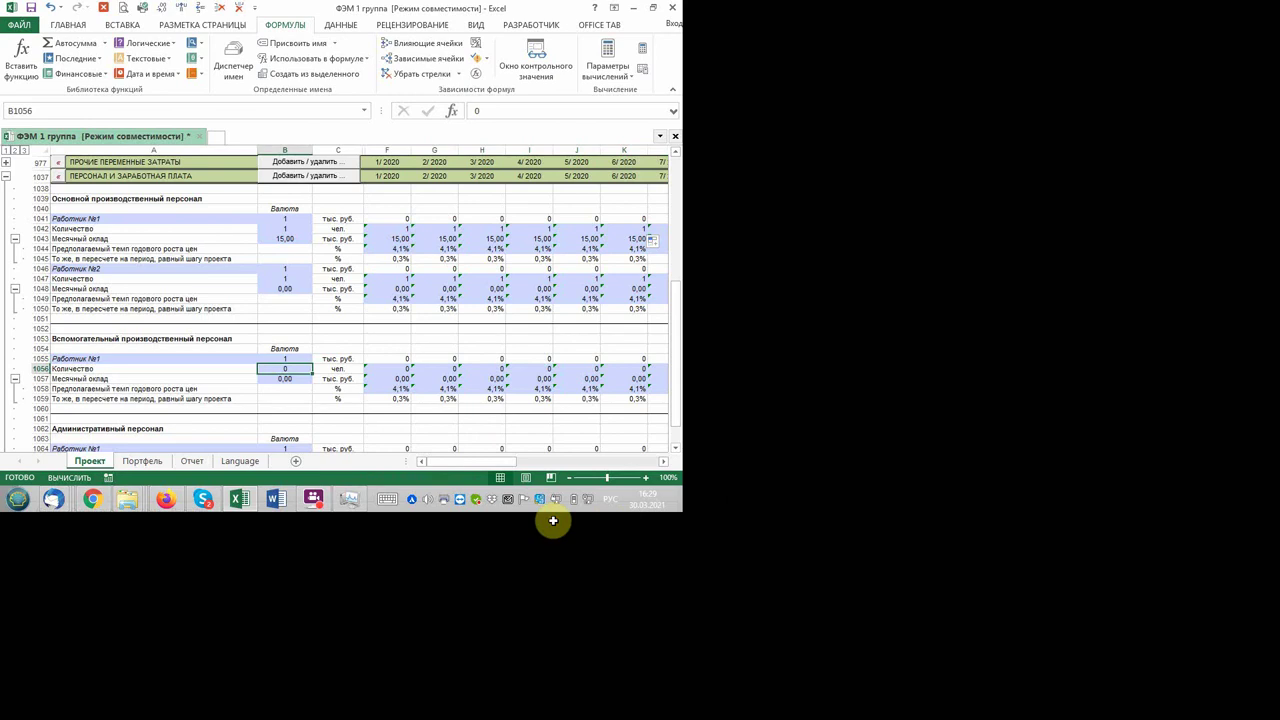
text(1)
key(Return)
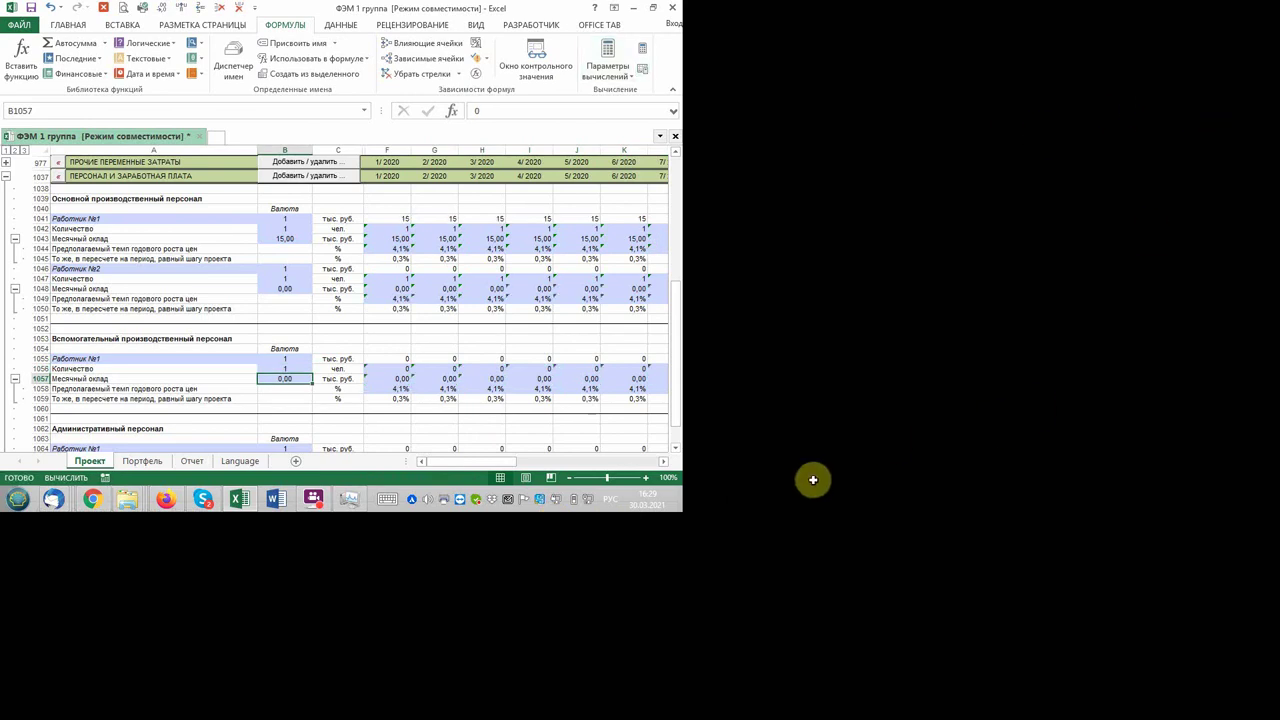
- Review the monthly ЕСЛИ count formulas in F1056, F1065 and F1070
click(387, 368)
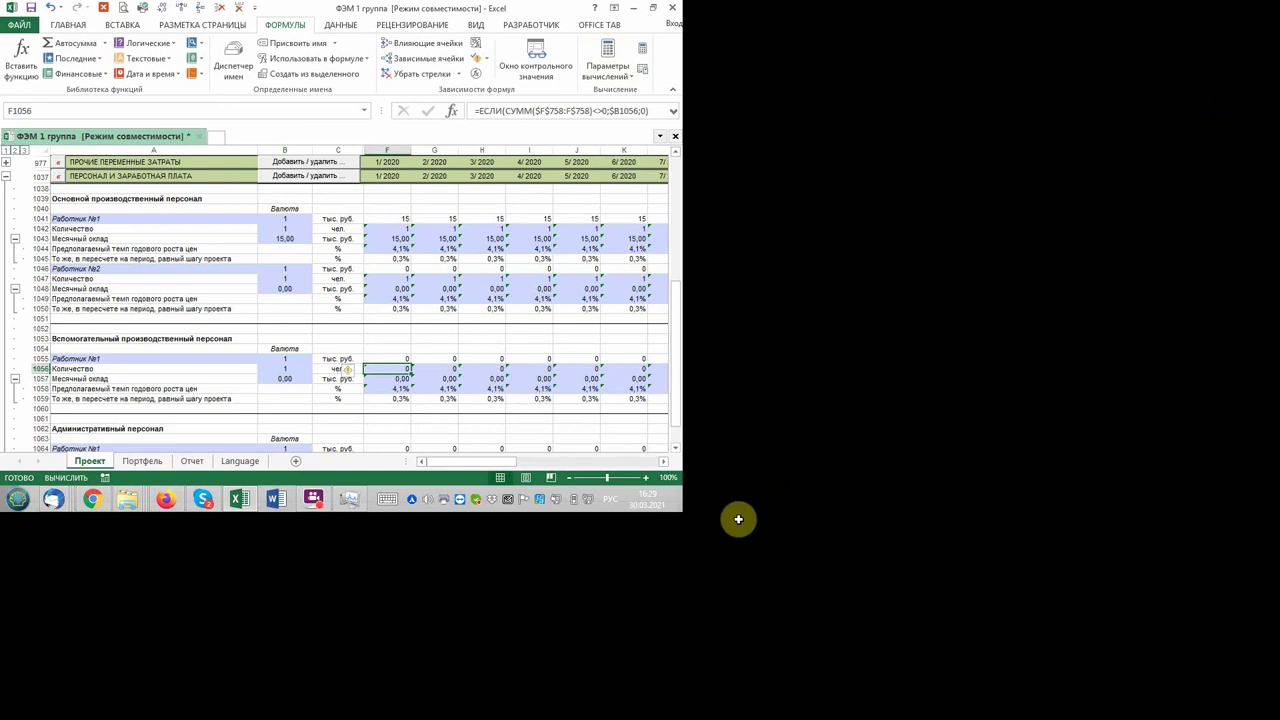
scroll(740, 530, down, 2)
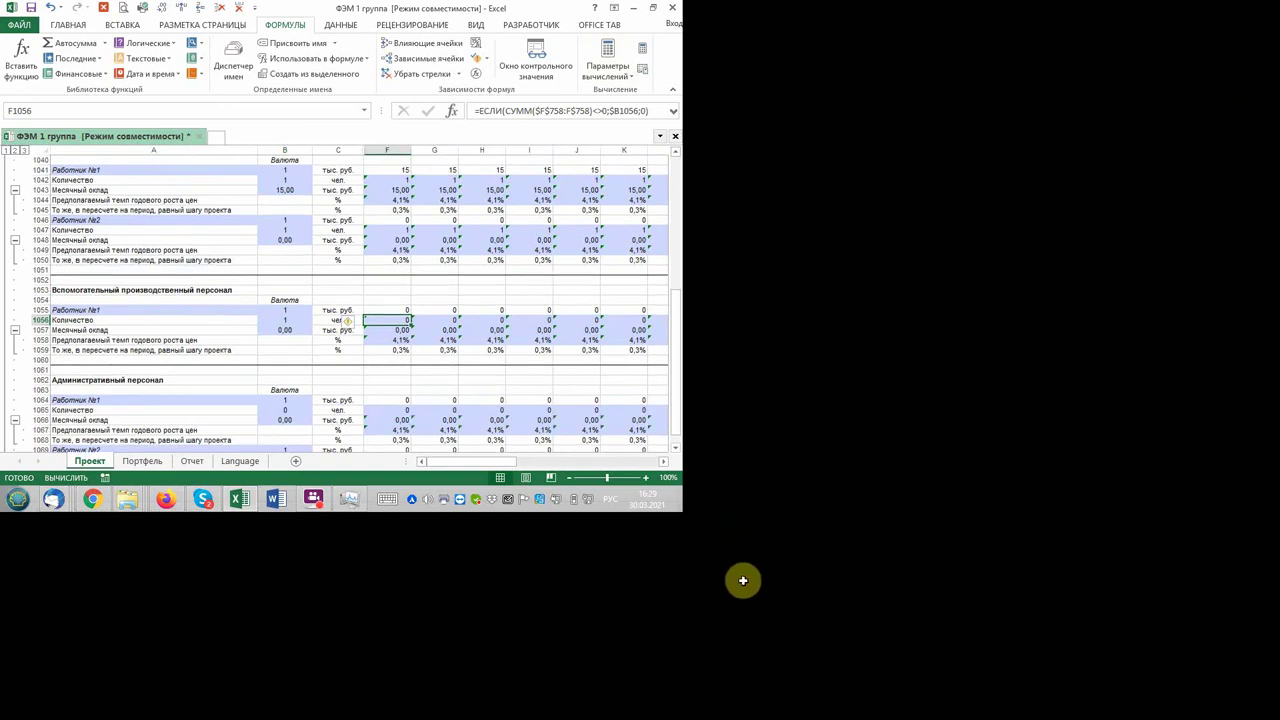
key(Down)
key(Down)
key(Down)
scroll(797, 574, down, 1)
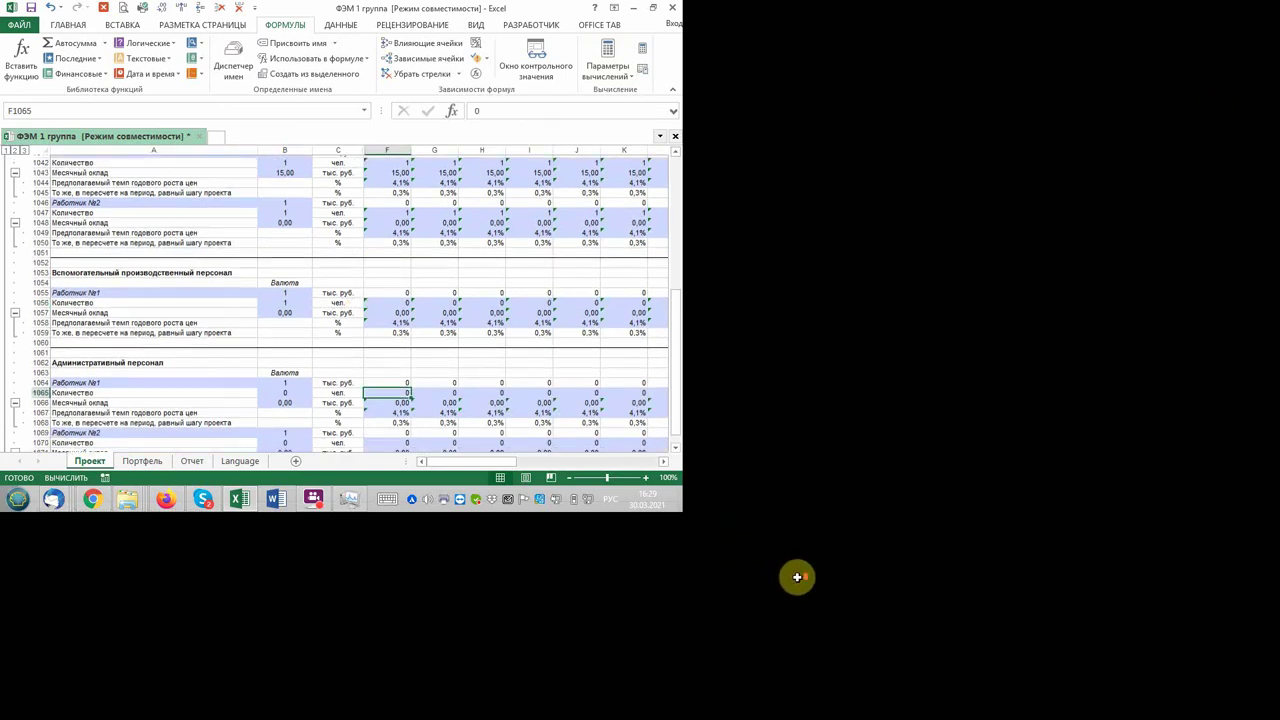
scroll(797, 574, down, 1)
key(Down)
key(Down)
key(Down)
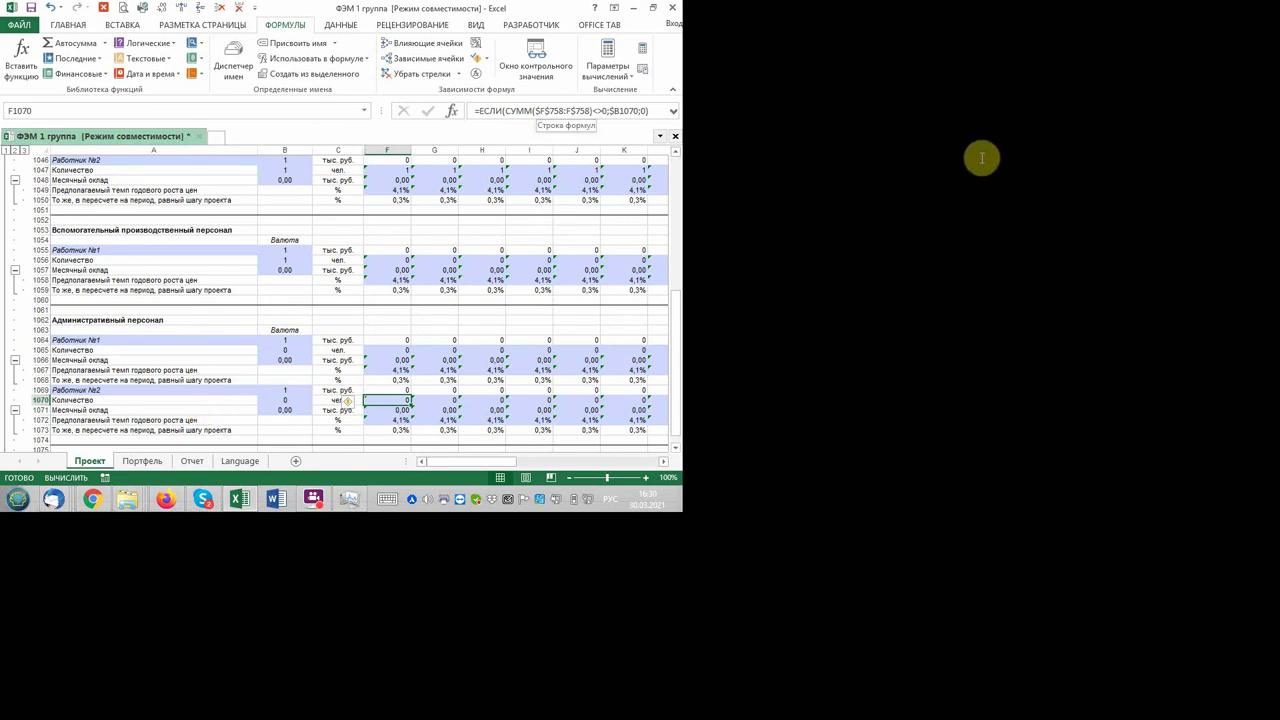
scroll(101, 358, up, 3)
- Expand the collapsed ДОХОДЫ ОТ ПРОДАЖ outline group at row 731
scroll(101, 358, up, 2)
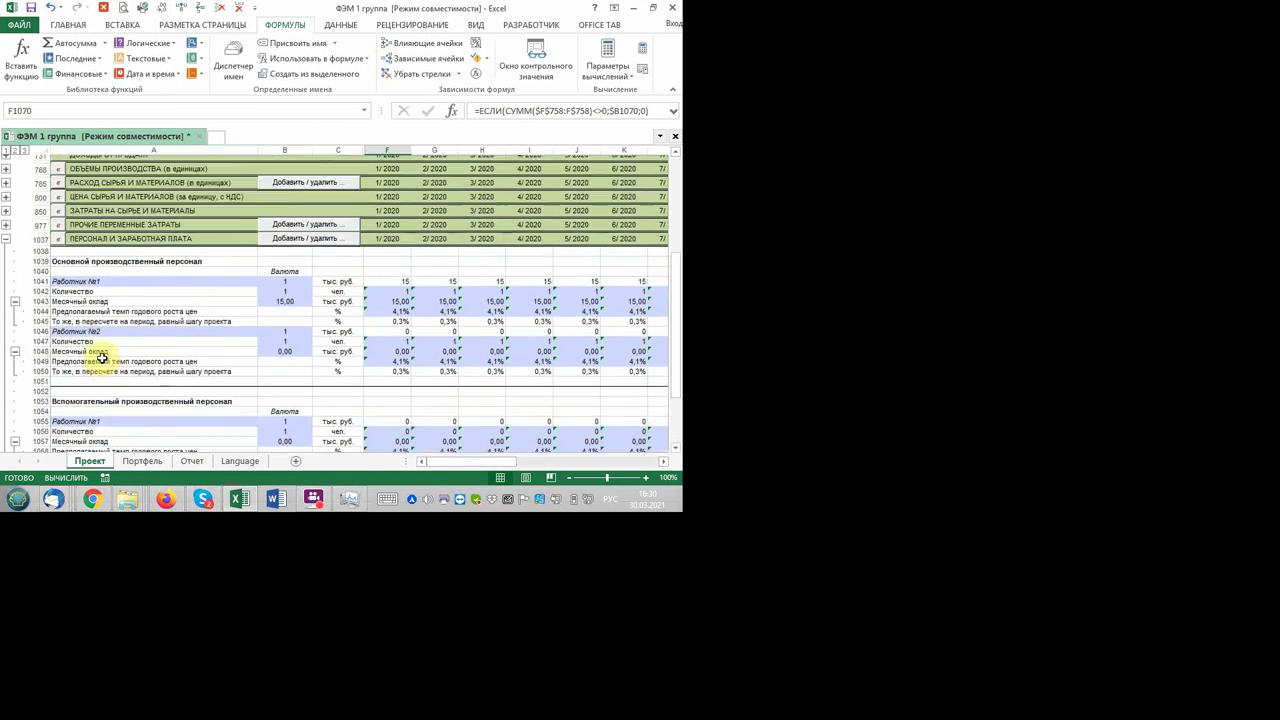
scroll(101, 358, up, 2)
scroll(60, 360, up, 1)
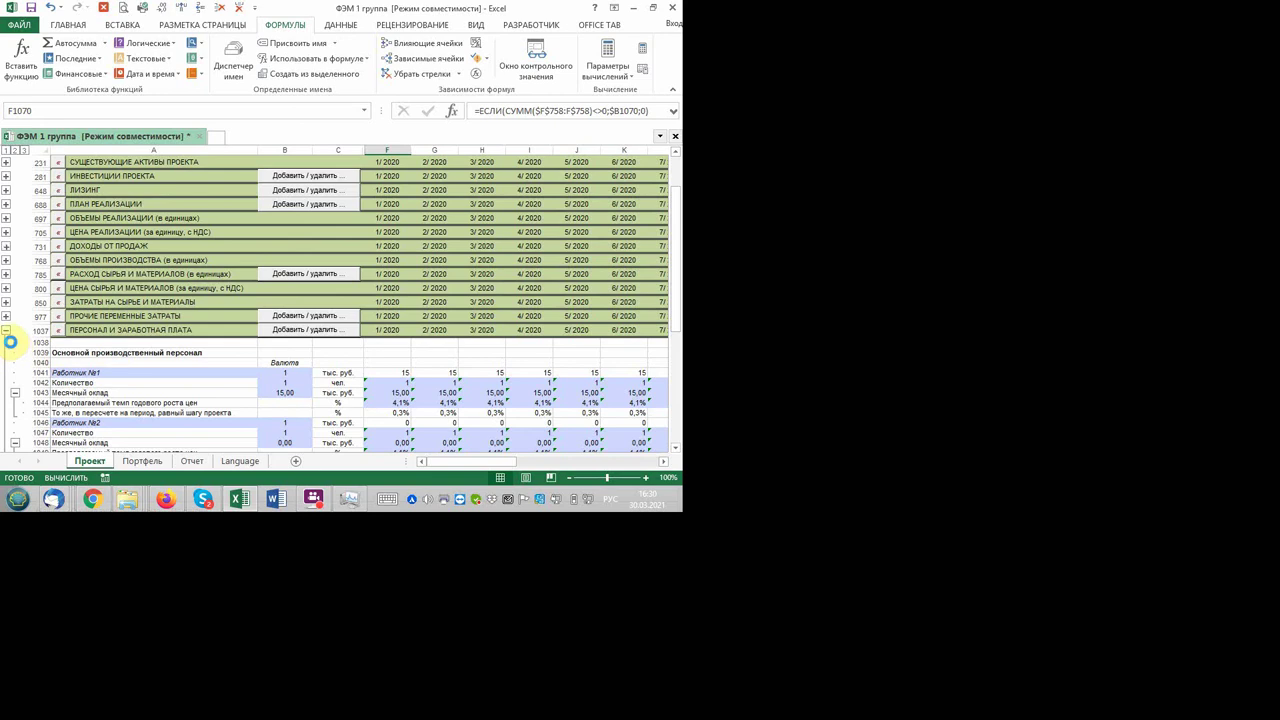
click(8, 333)
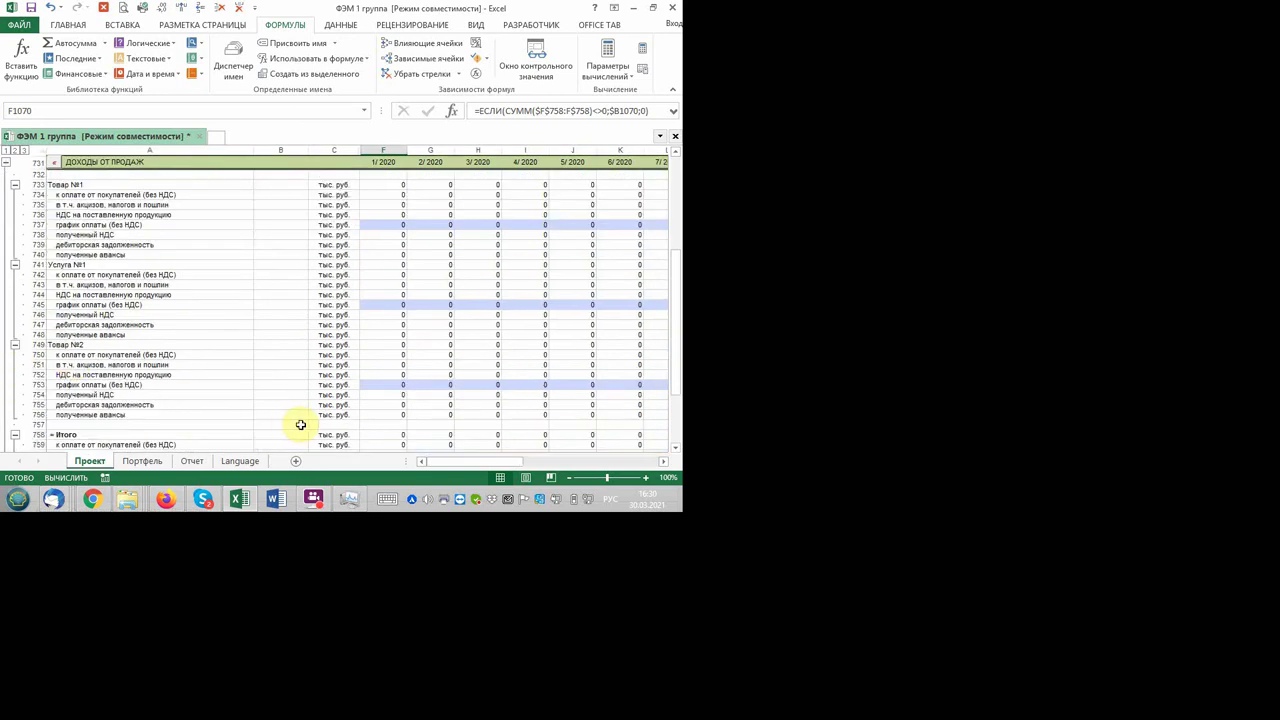
- Collapse the detail rows of Товар №1, Услуга №1, Товар №2 and Итого
scroll(300, 425, down, 4)
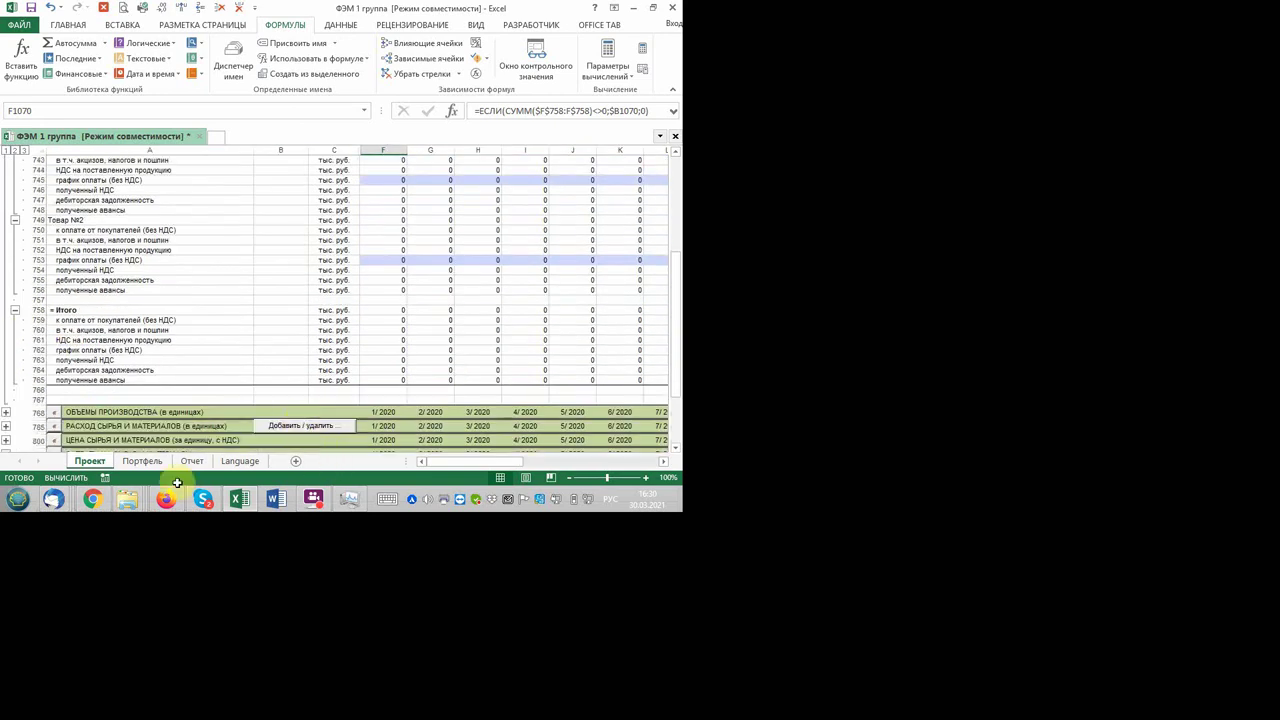
scroll(799, 438, up, 3)
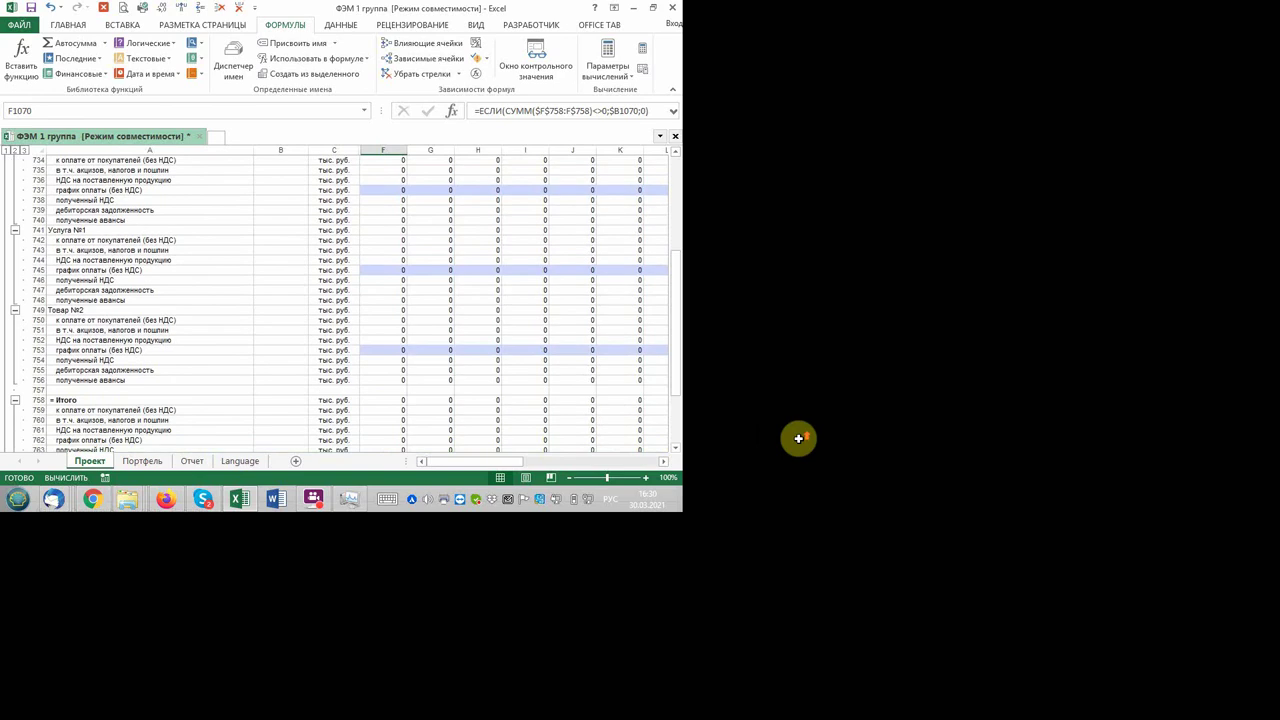
scroll(651, 437, up, 1)
scroll(651, 437, up, 2)
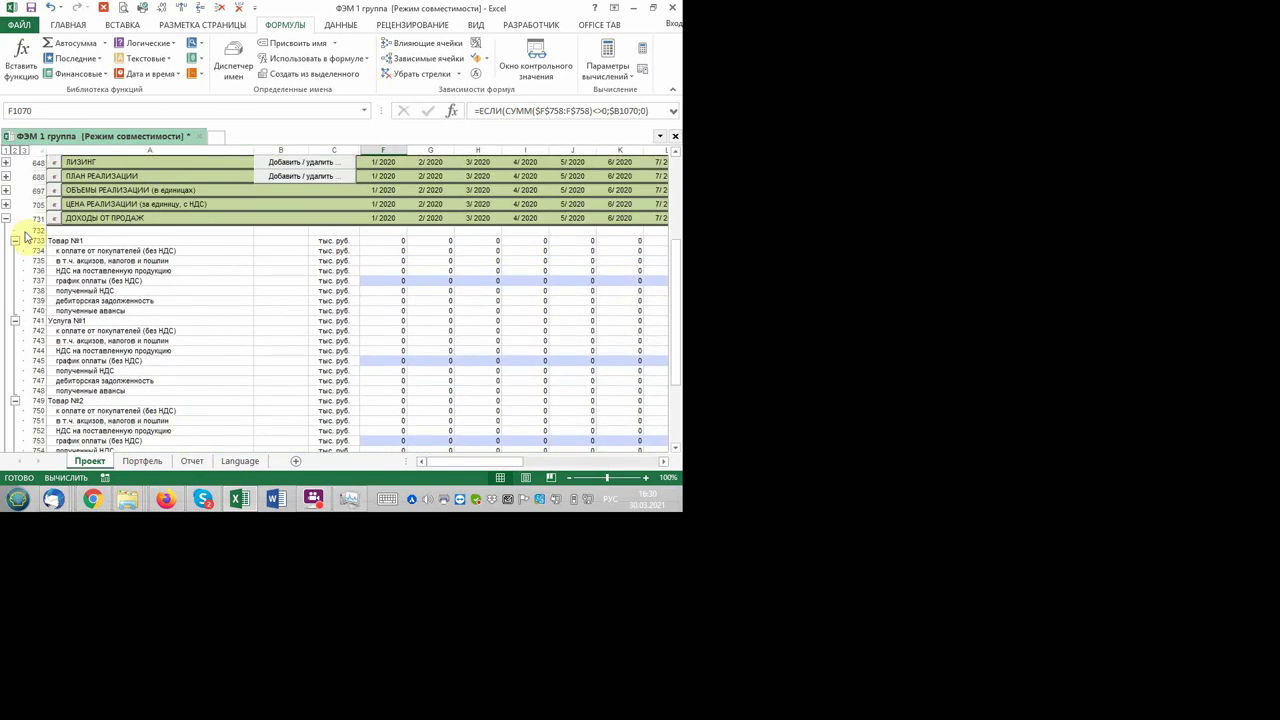
click(15, 321)
click(15, 331)
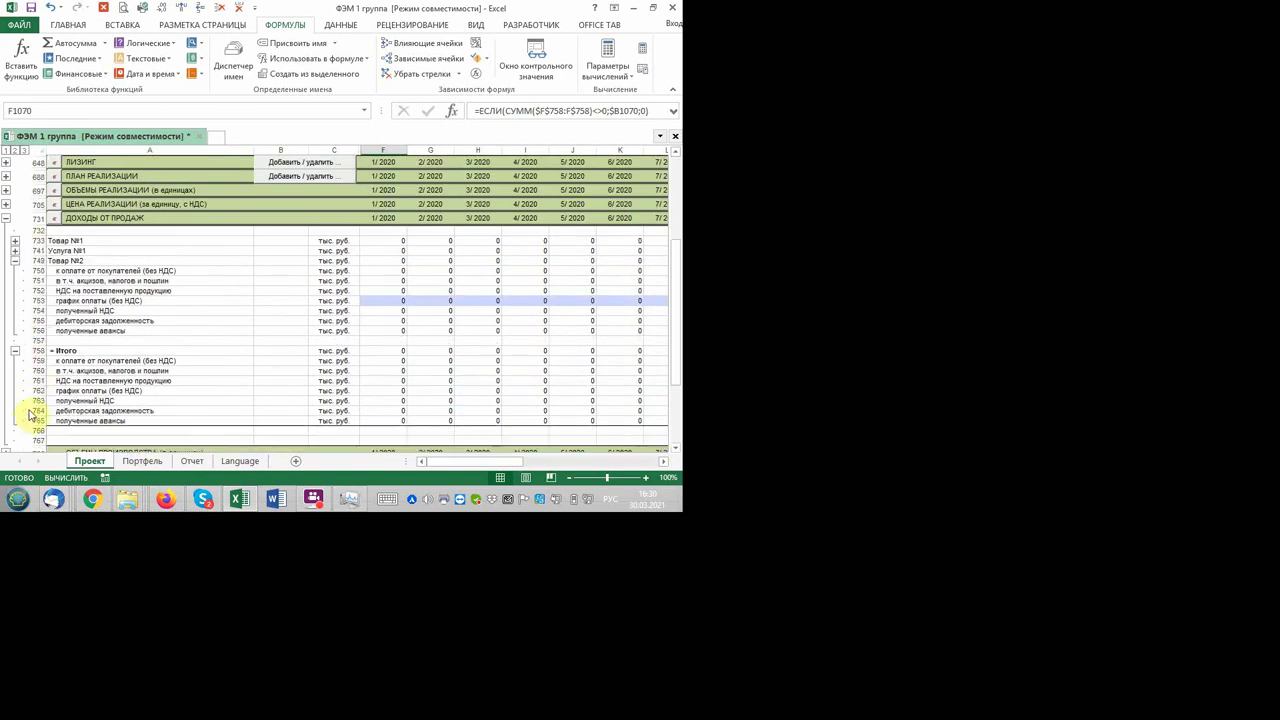
click(15, 260)
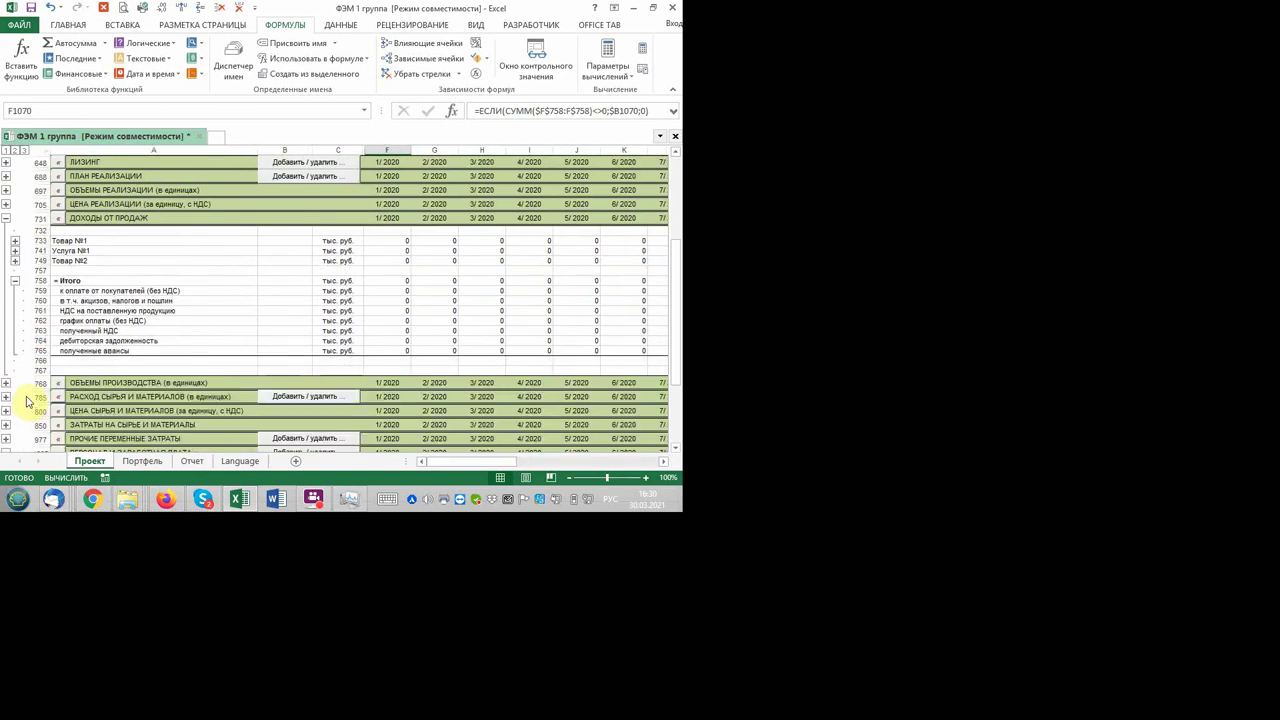
click(15, 280)
- Inspect the Итого formula in F758, then jump to the auxiliary Работник №1 count formula in F1056
click(387, 280)
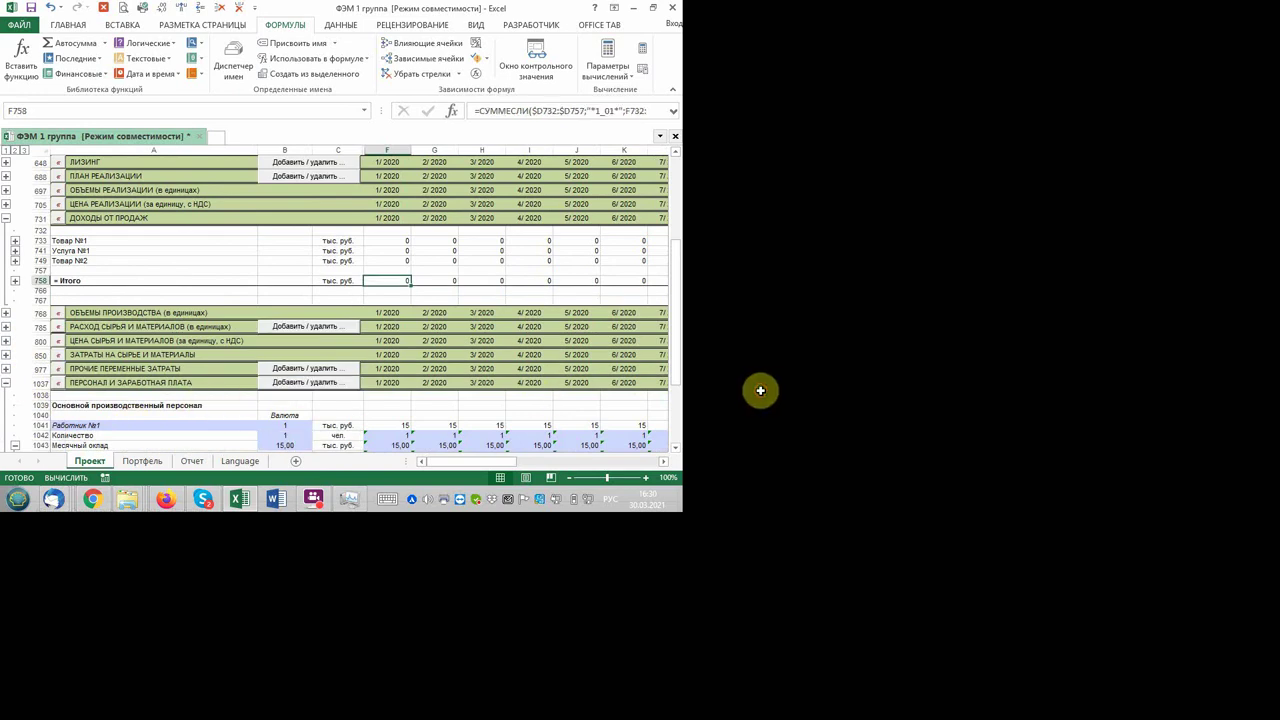
scroll(180, 437, down, 2)
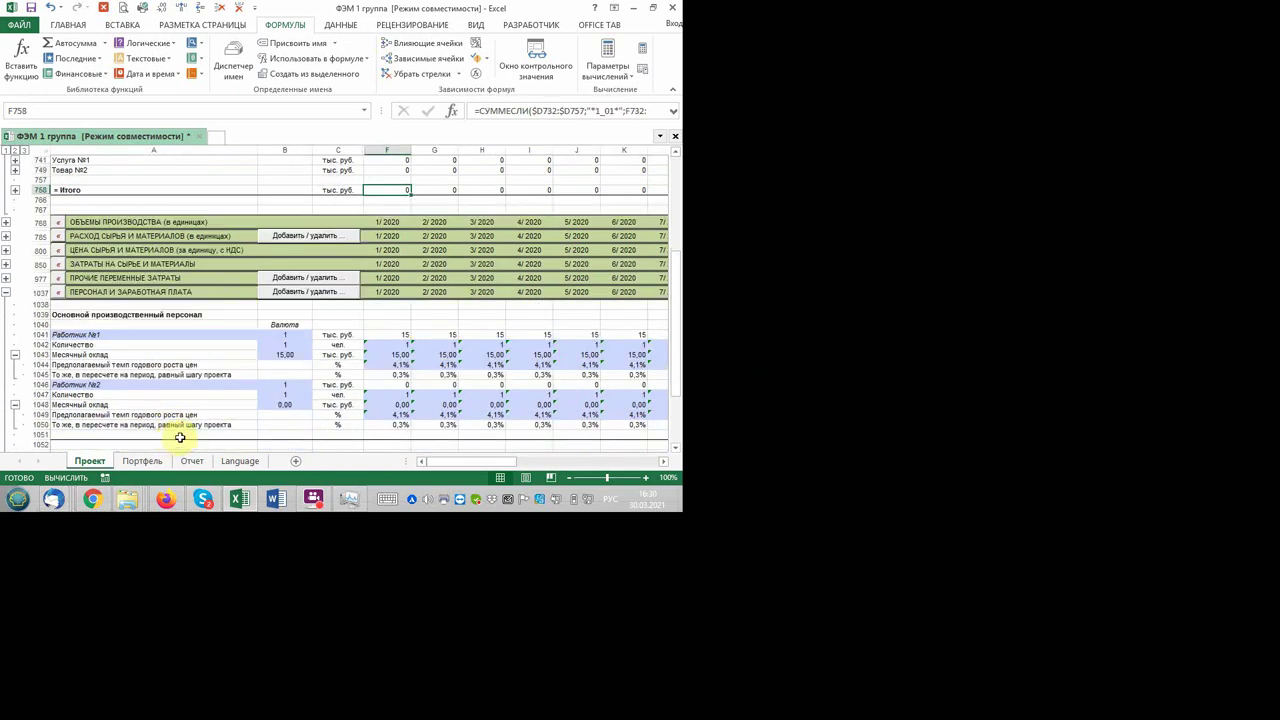
scroll(180, 437, down, 1)
scroll(171, 442, down, 1)
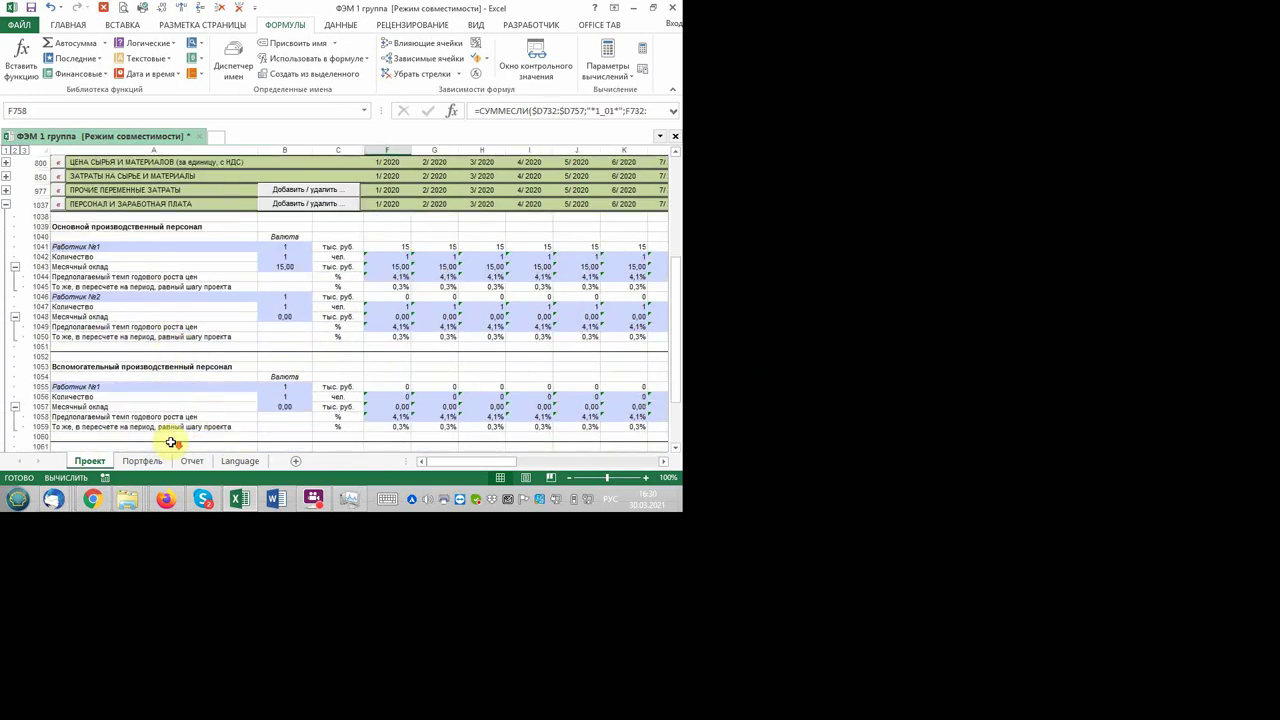
scroll(171, 442, down, 1)
key(ctrl+bracketright)
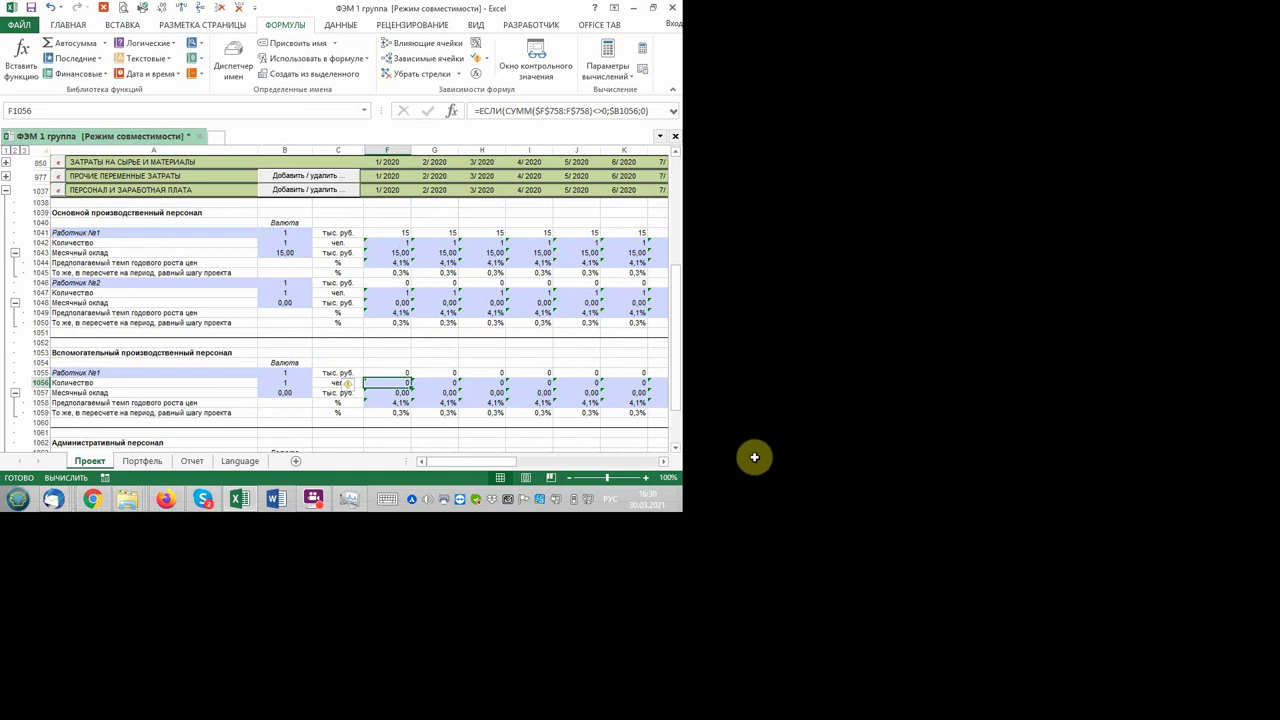
scroll(754, 457, up, 1)
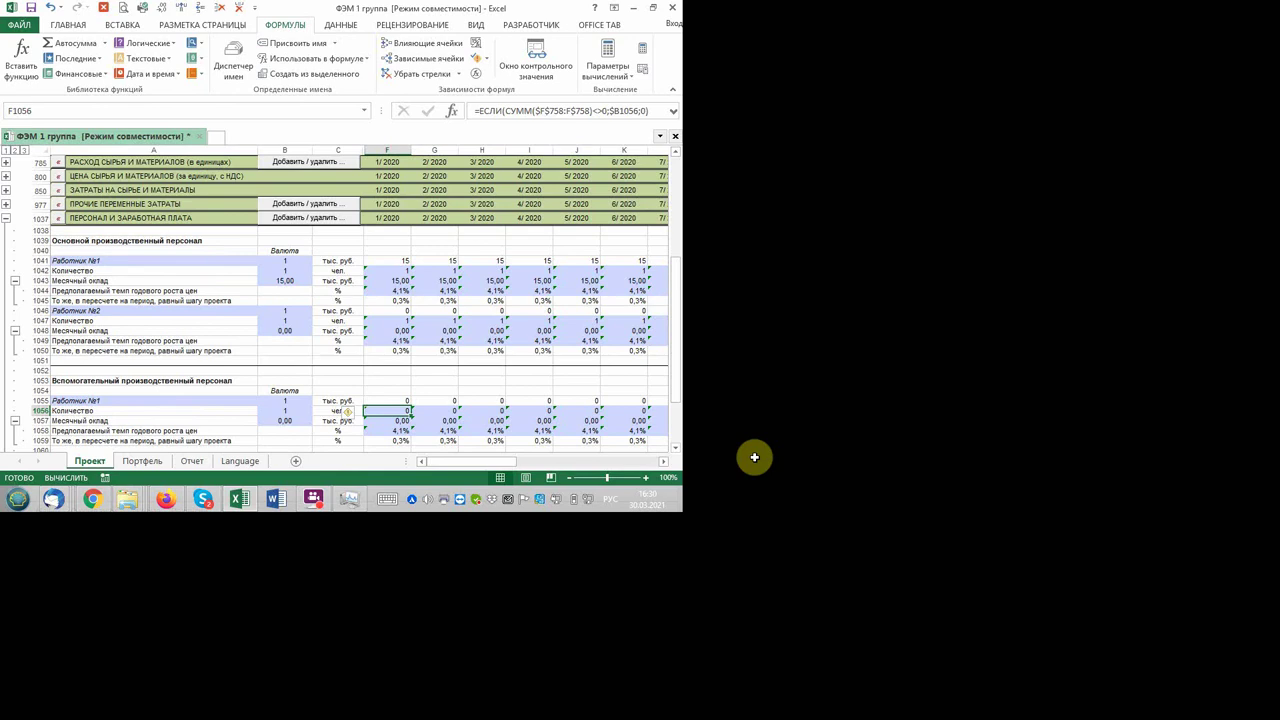
scroll(754, 457, up, 2)
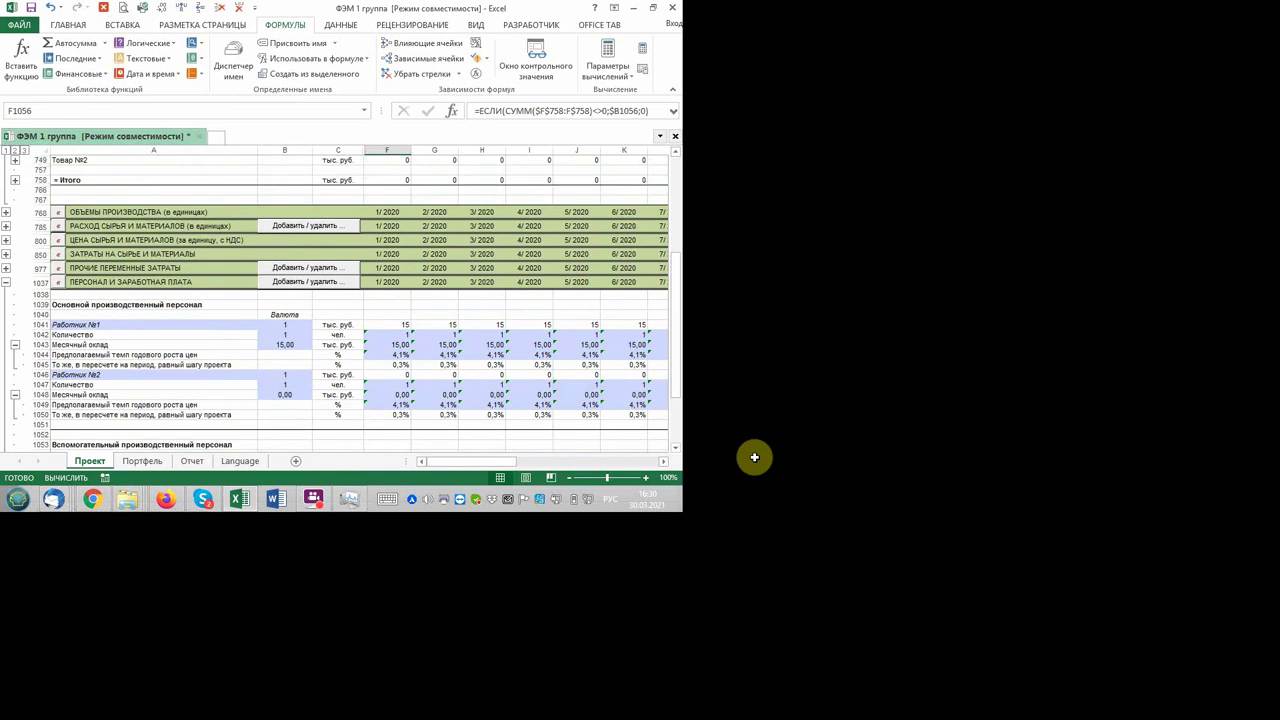
scroll(754, 457, up, 2)
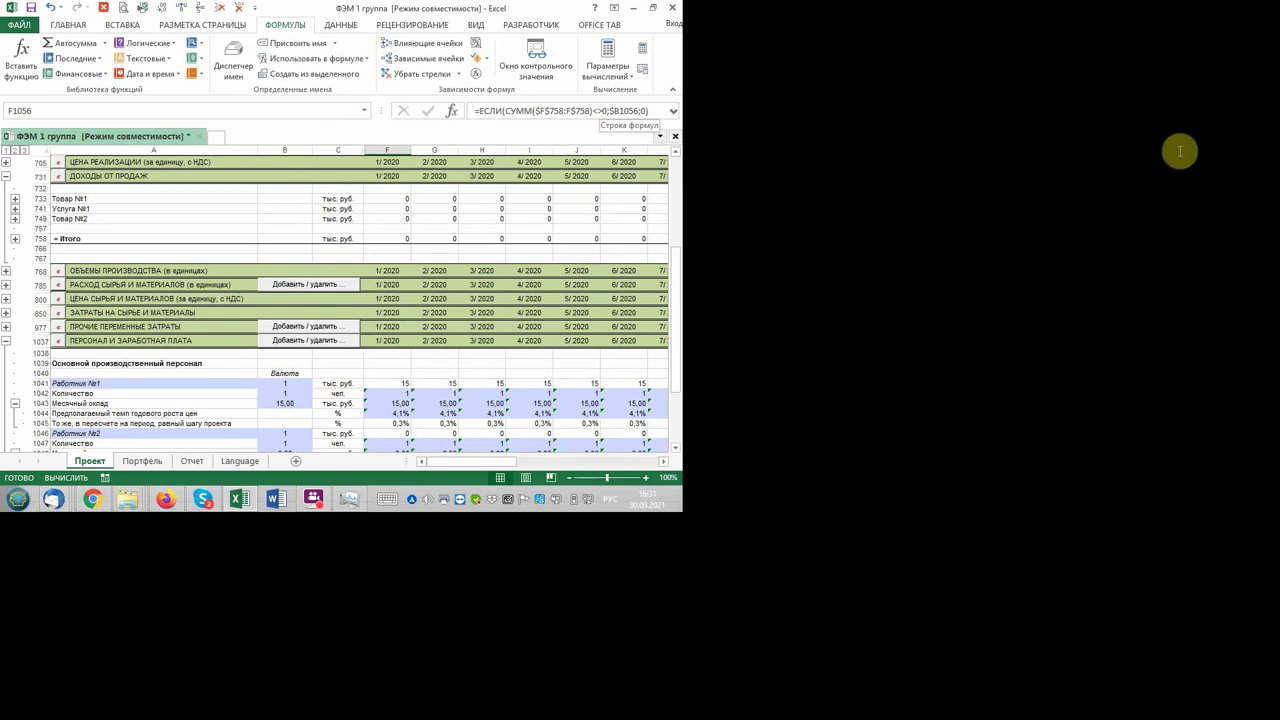
scroll(551, 386, down, 2)
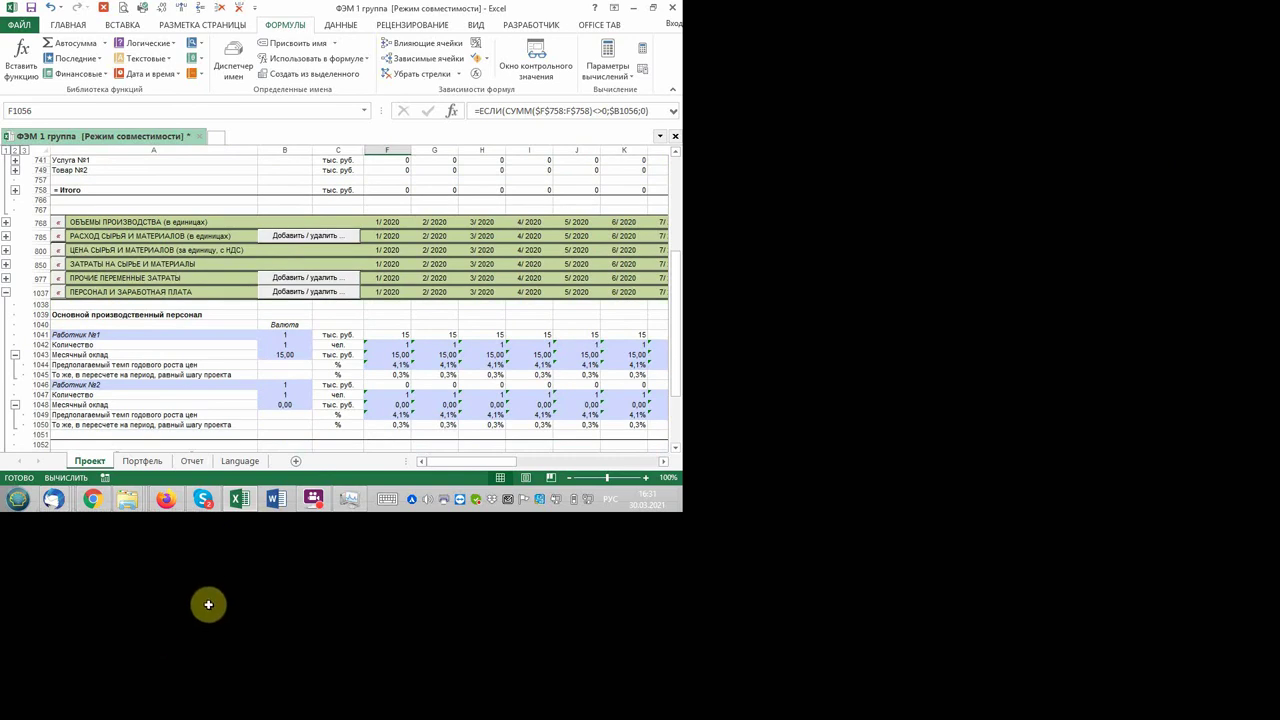
scroll(233, 575, down, 2)
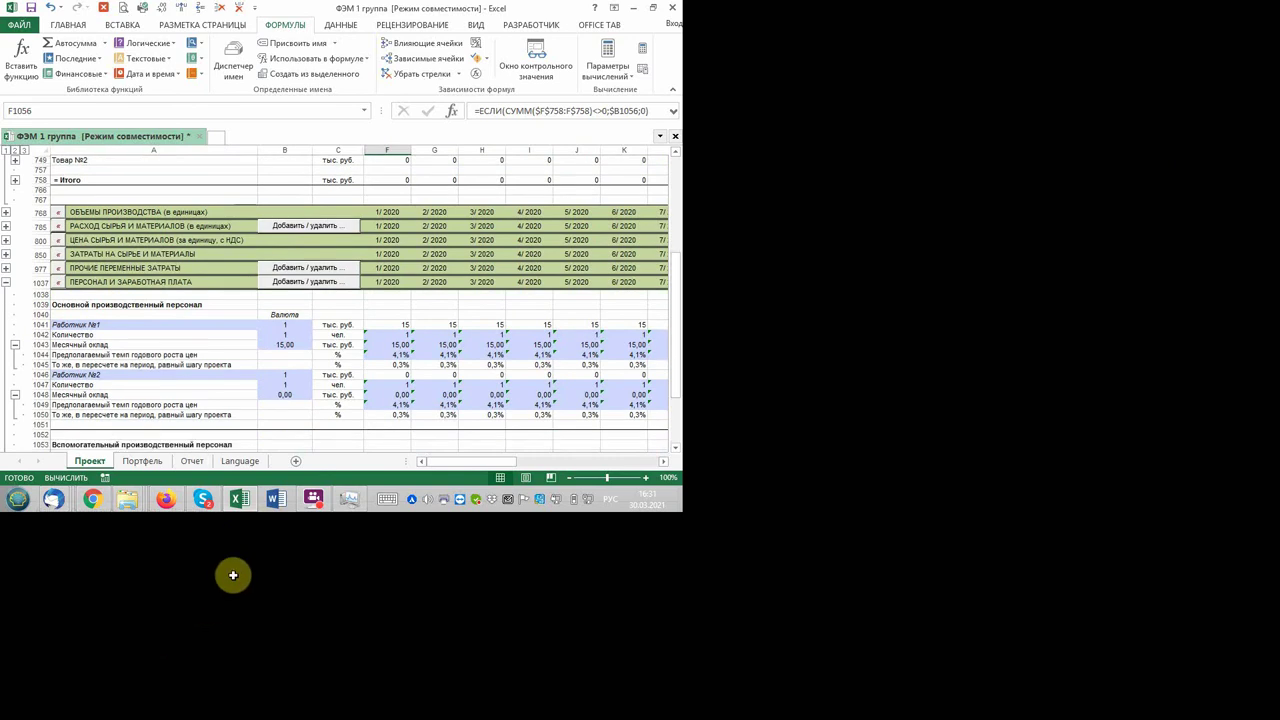
scroll(233, 575, down, 2)
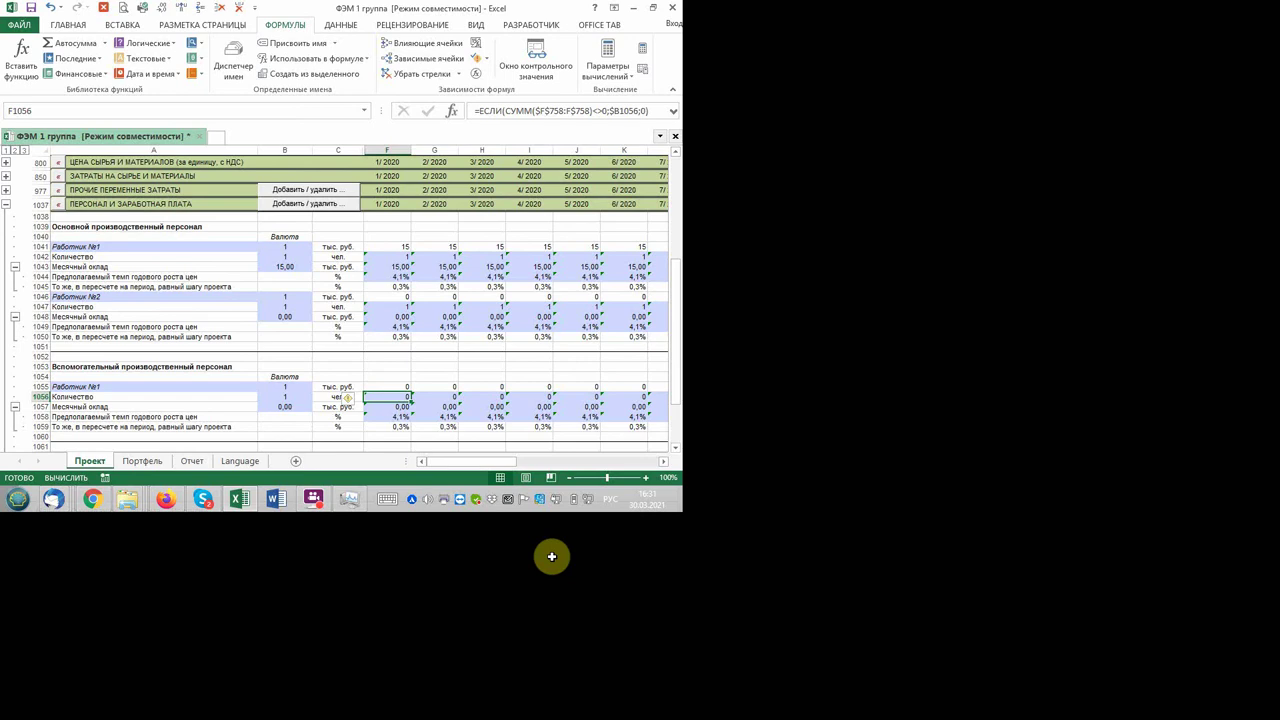
key(Left)
key(Left)
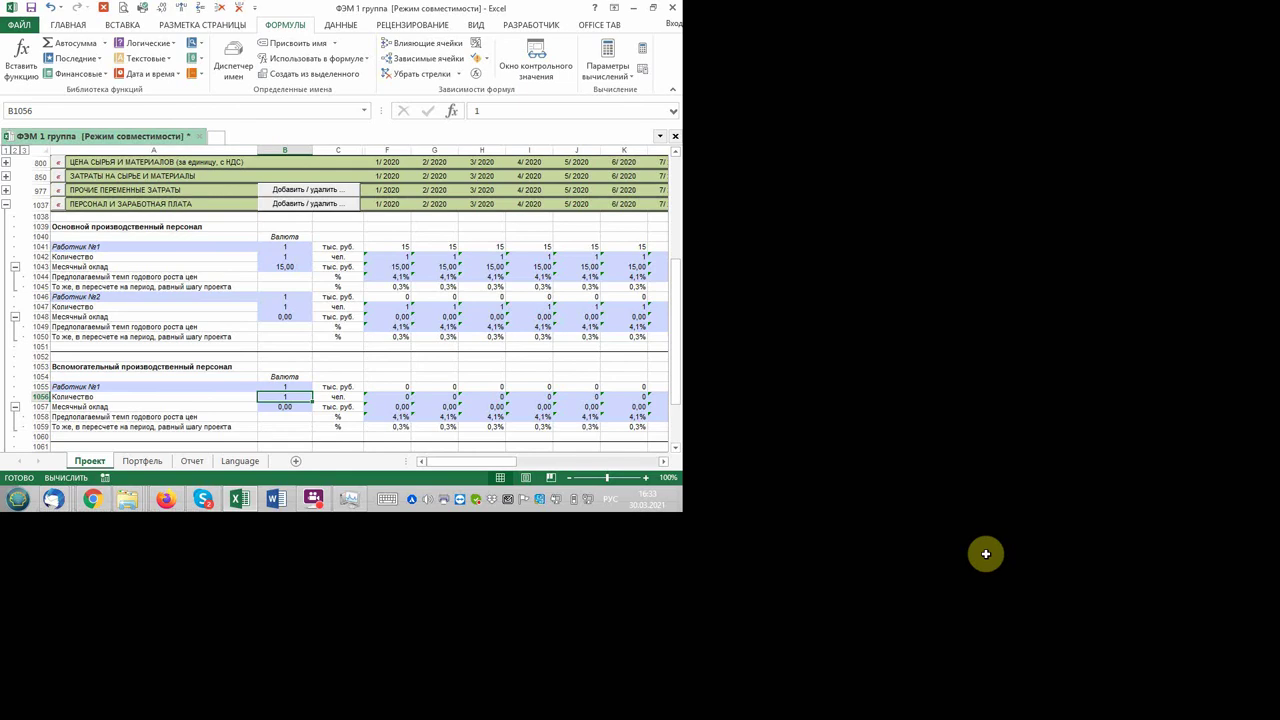
- Scroll up toward the УПРОЩЕННАЯ СИСТЕМА НАЛОГООБЛОЖЕНИЯ section and click a cell there
scroll(985, 553, up, 1)
scroll(971, 549, up, 1)
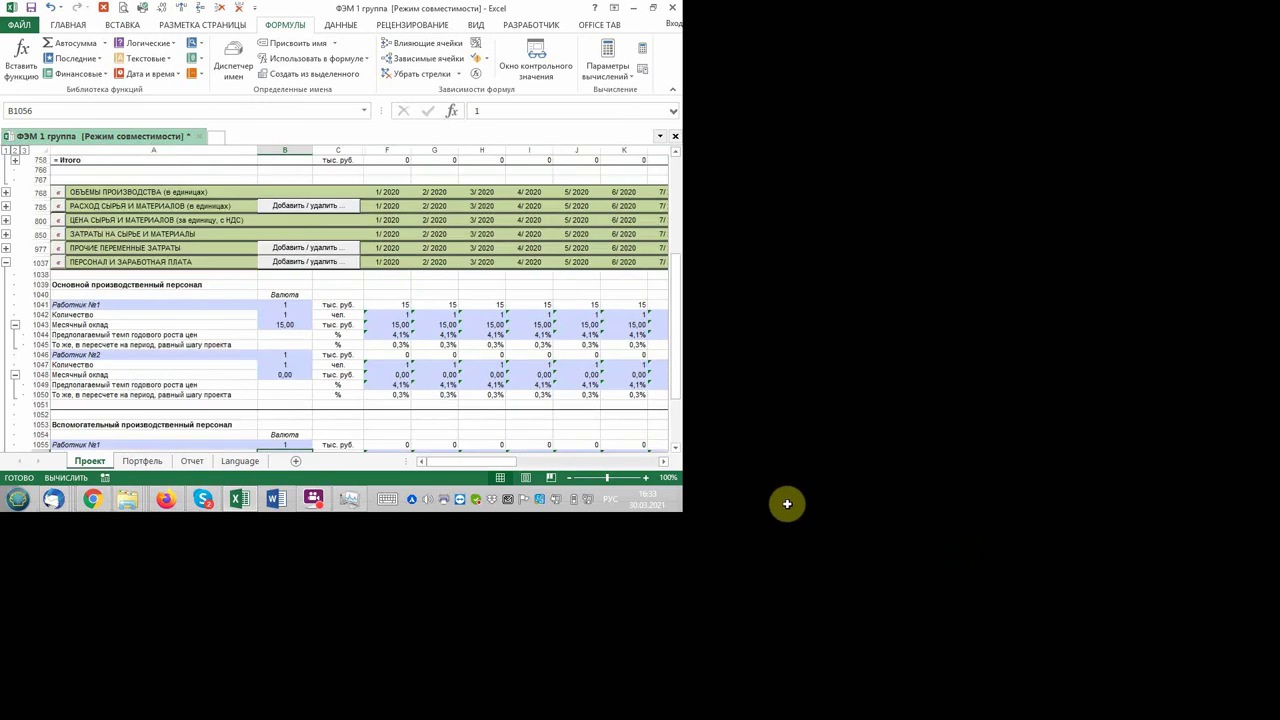
scroll(777, 504, up, 1)
scroll(740, 512, up, 2)
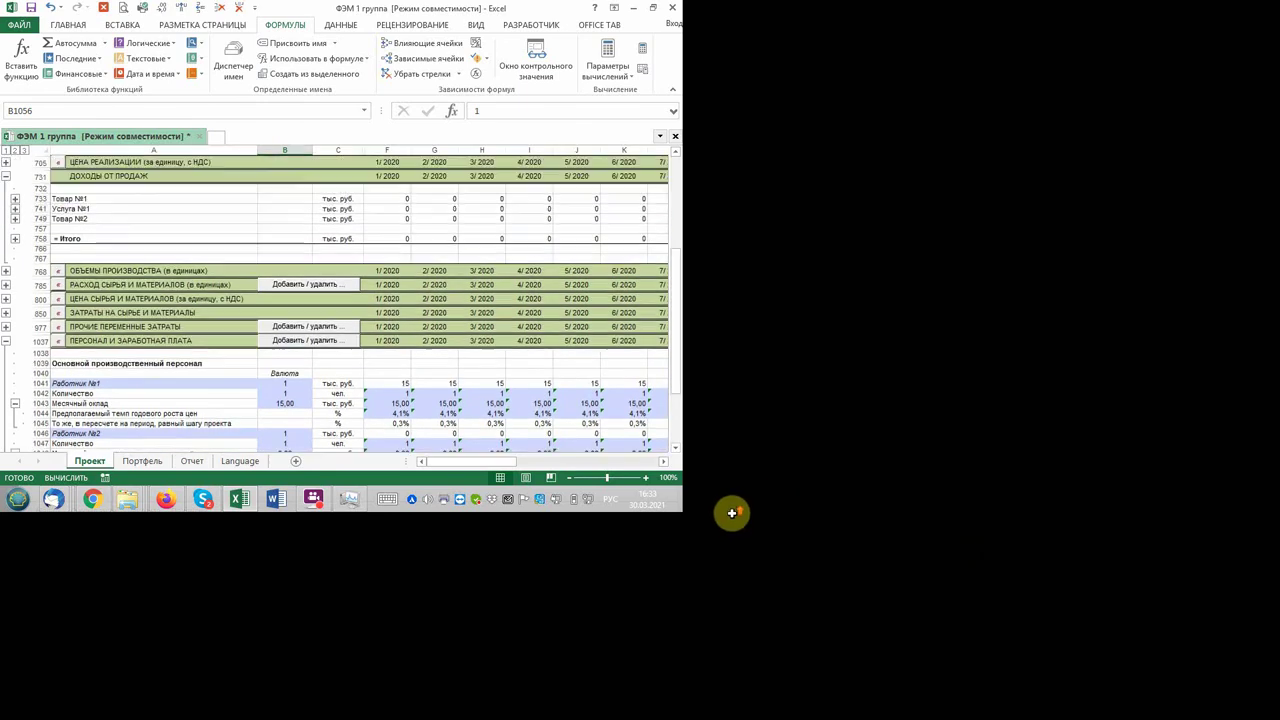
scroll(731, 514, up, 1)
scroll(731, 513, up, 1)
scroll(731, 513, down, 1)
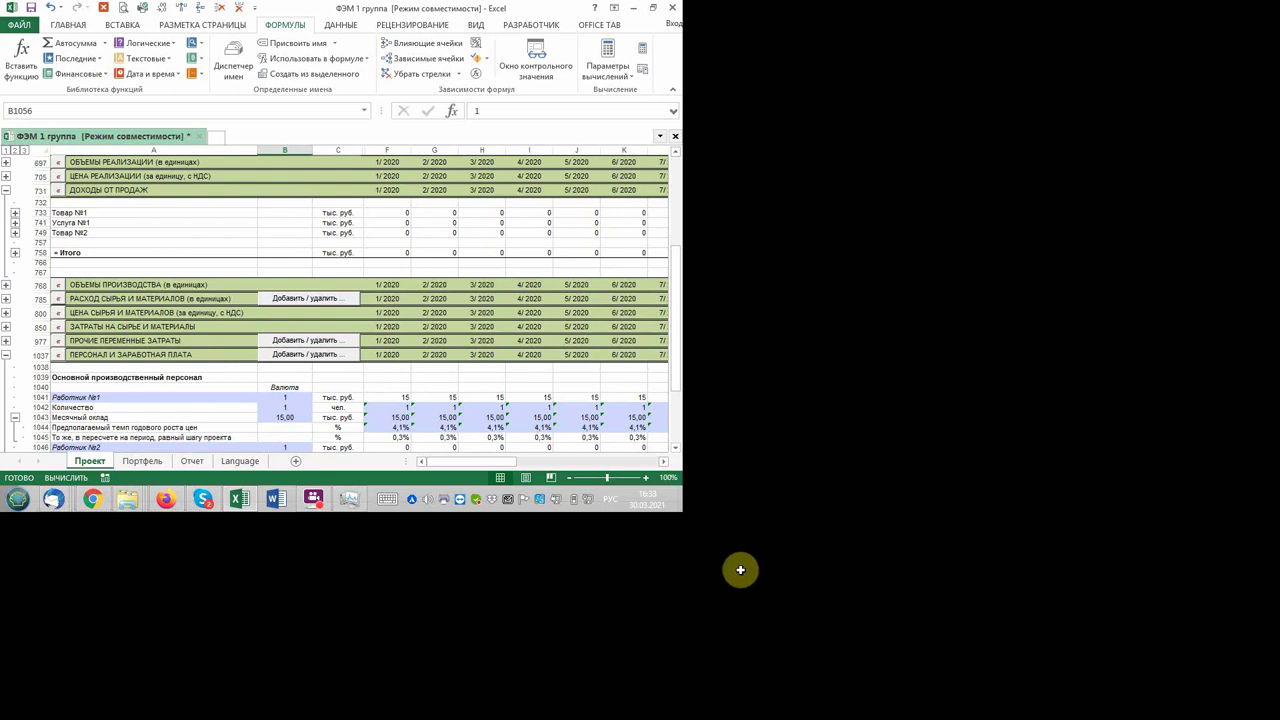
scroll(745, 568, up, 3)
scroll(745, 568, up, 3)
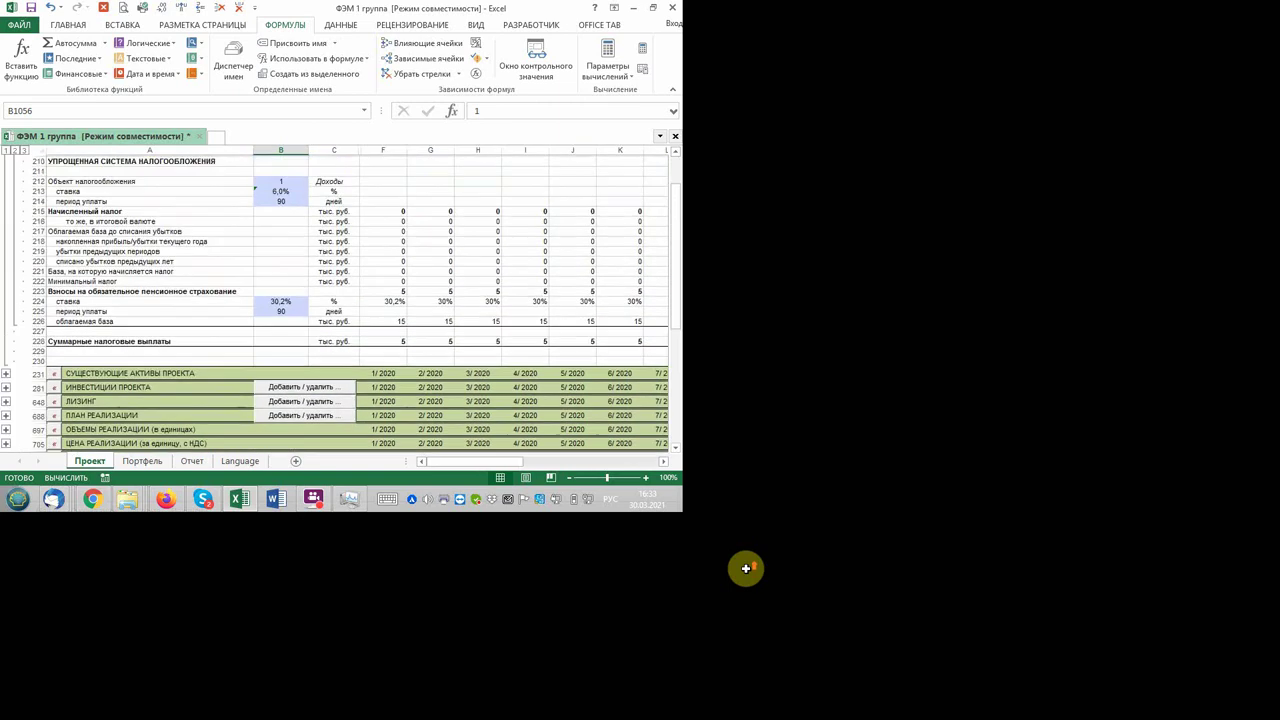
scroll(745, 568, up, 3)
scroll(745, 568, up, 3)
scroll(745, 568, up, 1)
scroll(745, 568, up, 2)
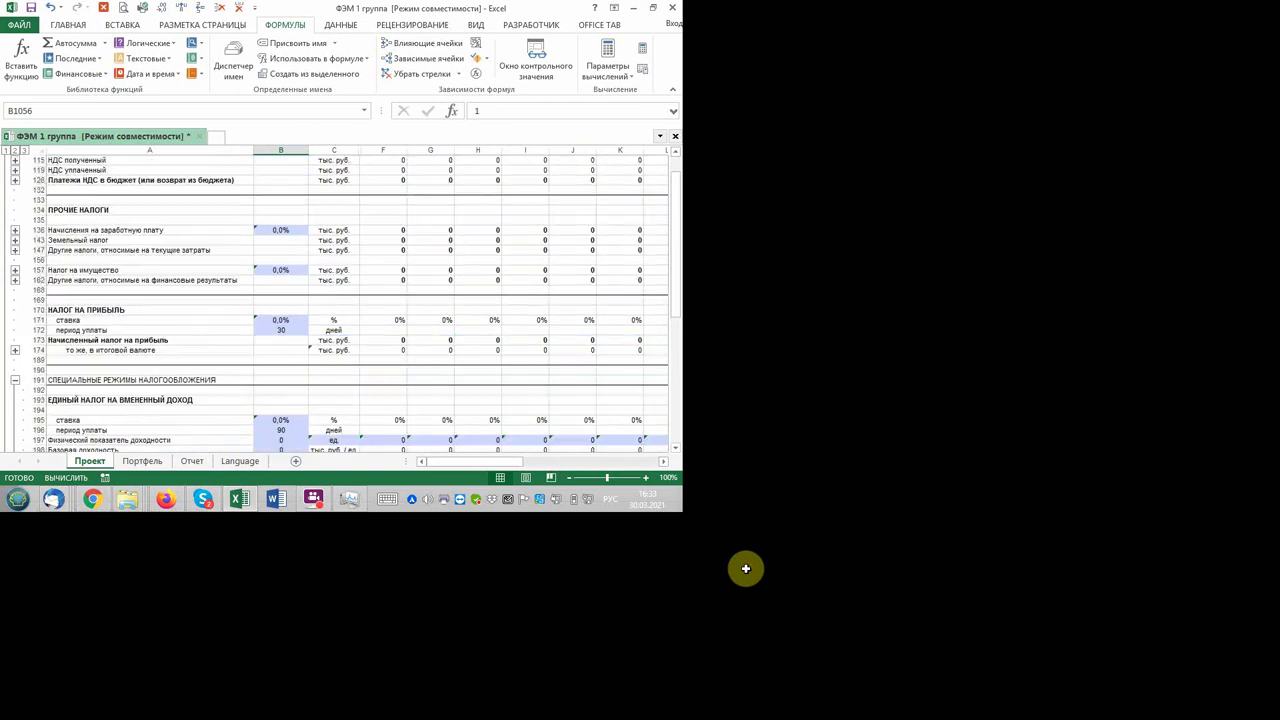
click(313, 498)
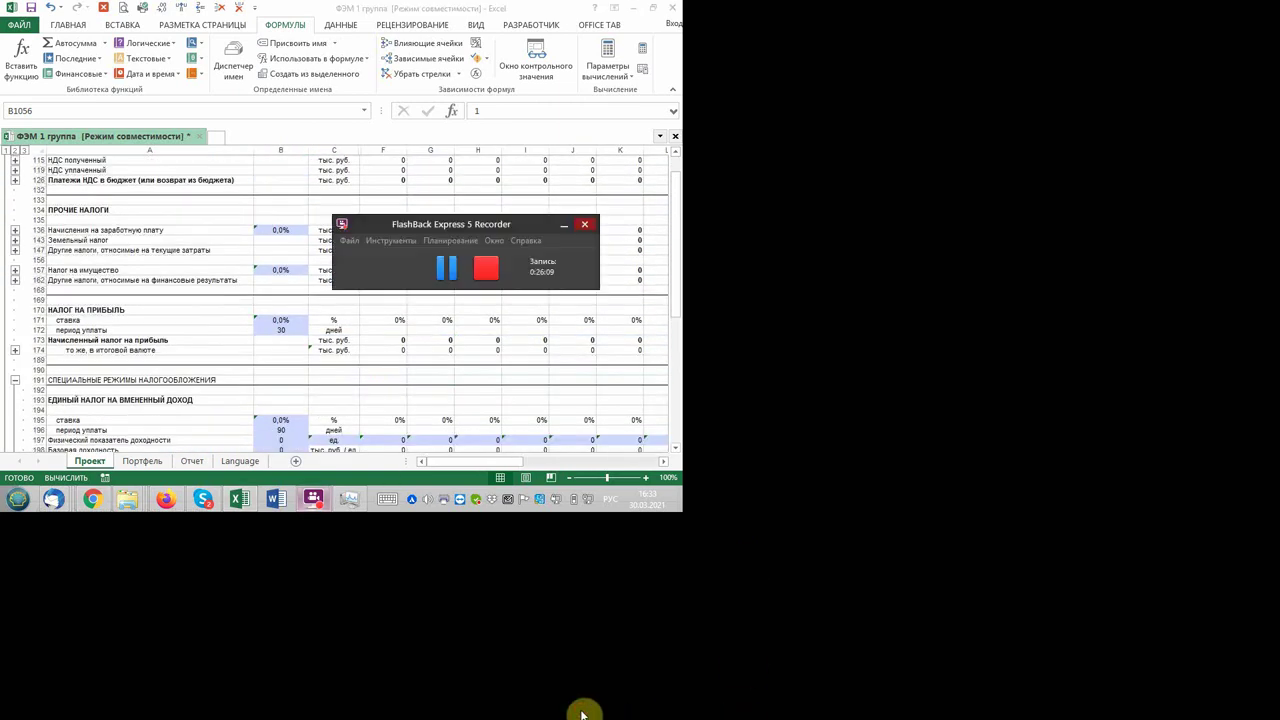
click(313, 498)
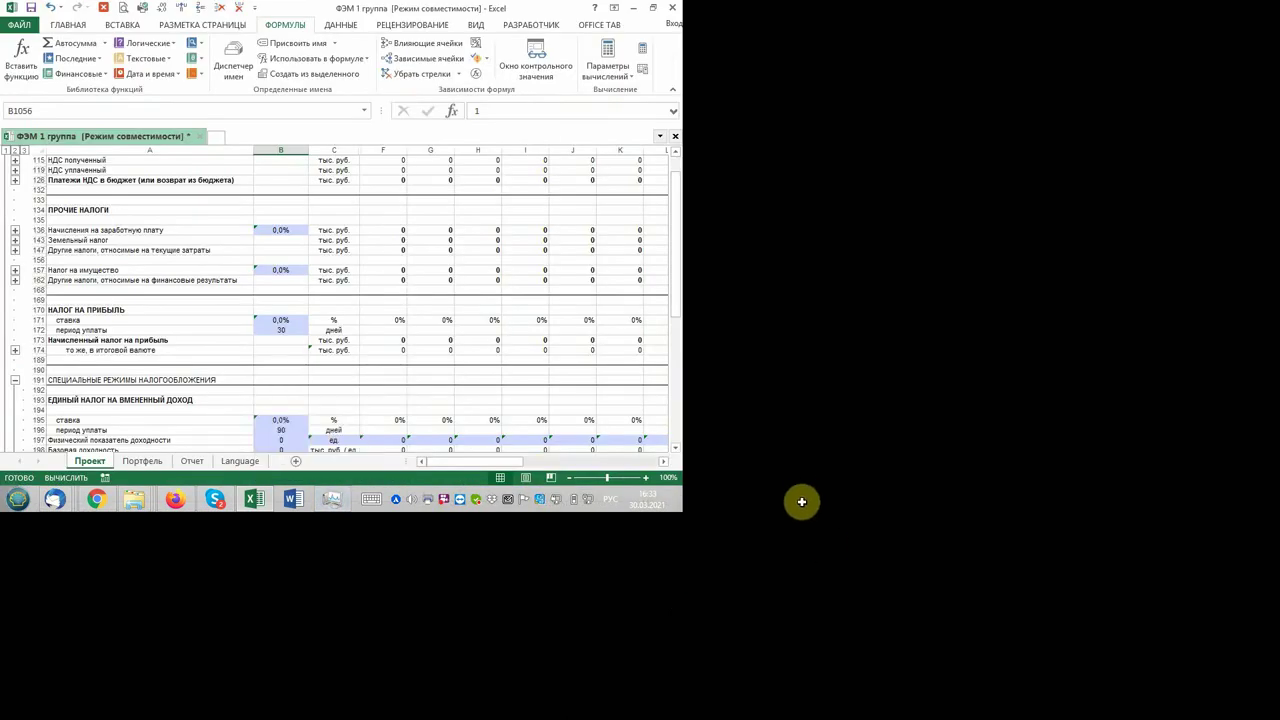
- Select the pension contribution formula cell F223
scroll(526, 523, down, 2)
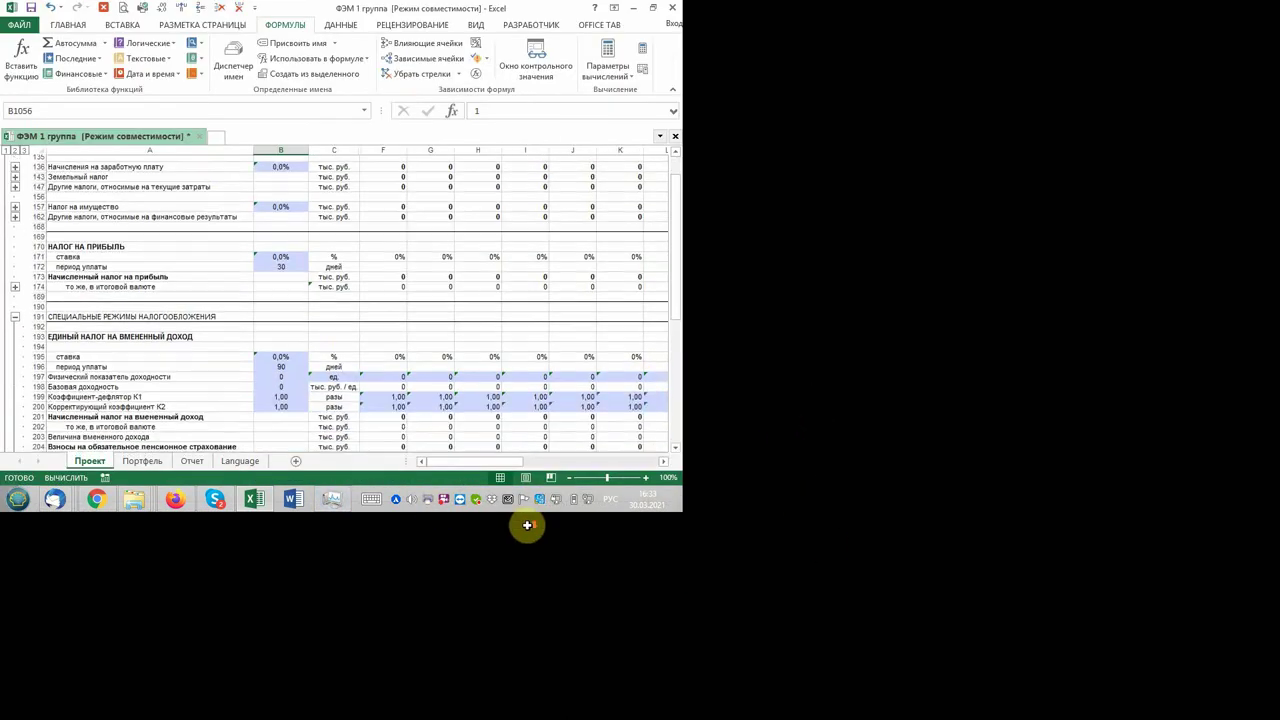
scroll(634, 517, down, 2)
scroll(655, 517, down, 1)
scroll(675, 517, down, 1)
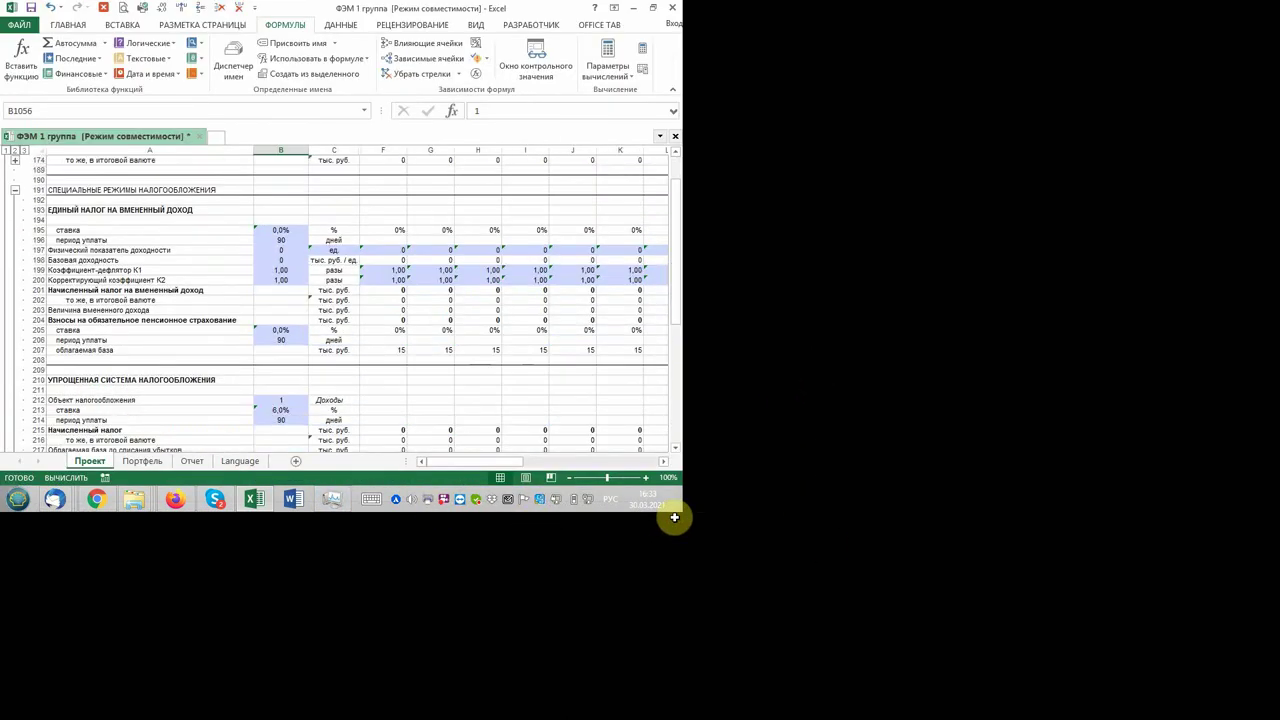
scroll(675, 517, down, 4)
scroll(675, 517, down, 2)
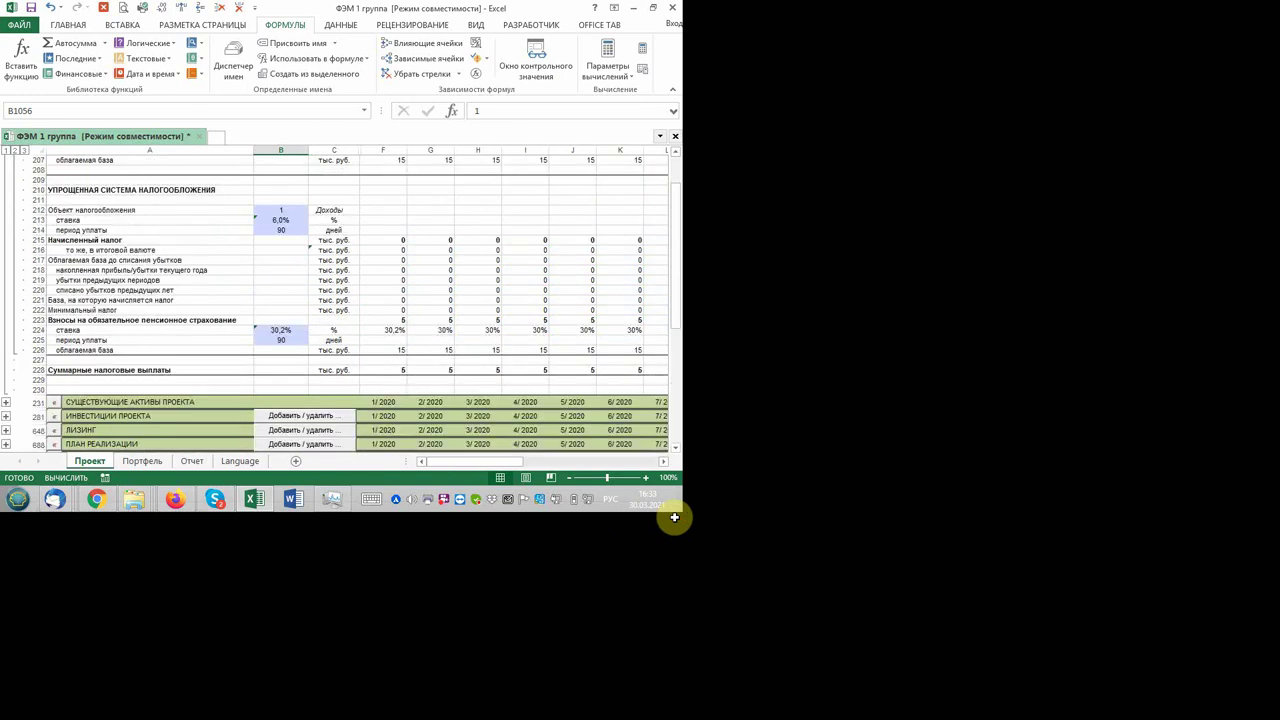
click(737, 452)
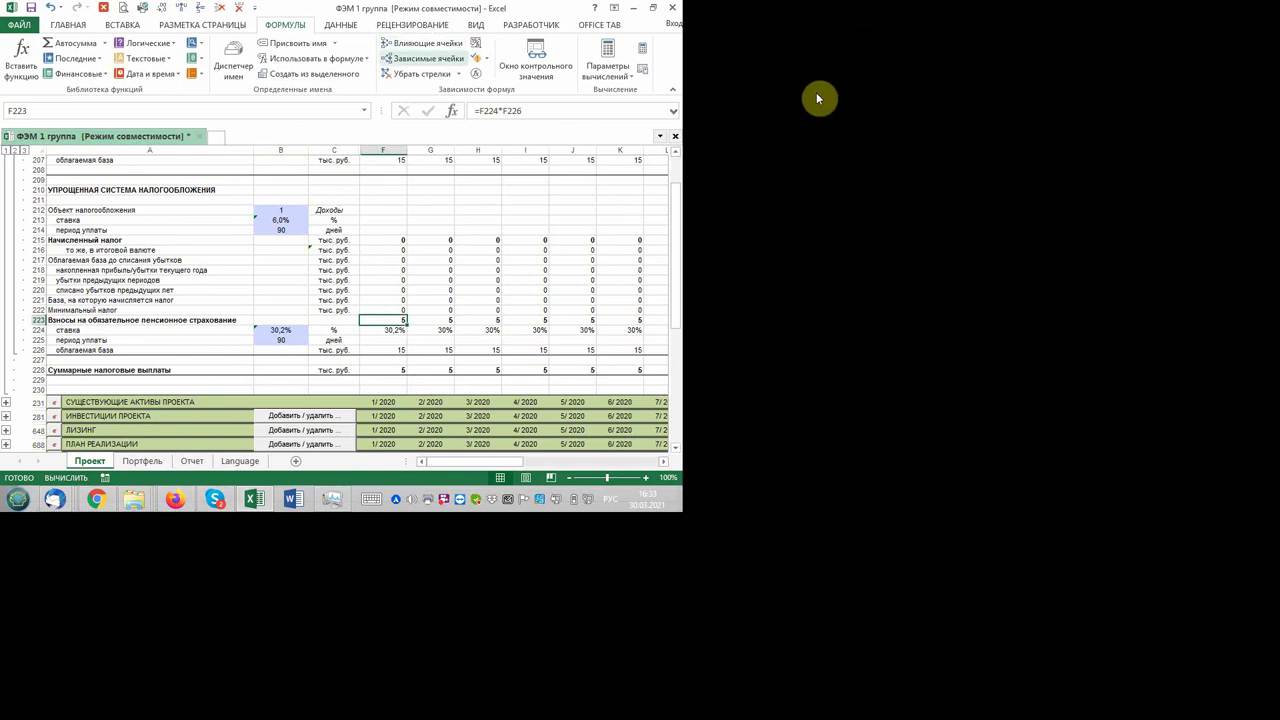
- Add two decimal places to F223 so it reads 4,53, then move down a row
scroll(131, 30, up, 3)
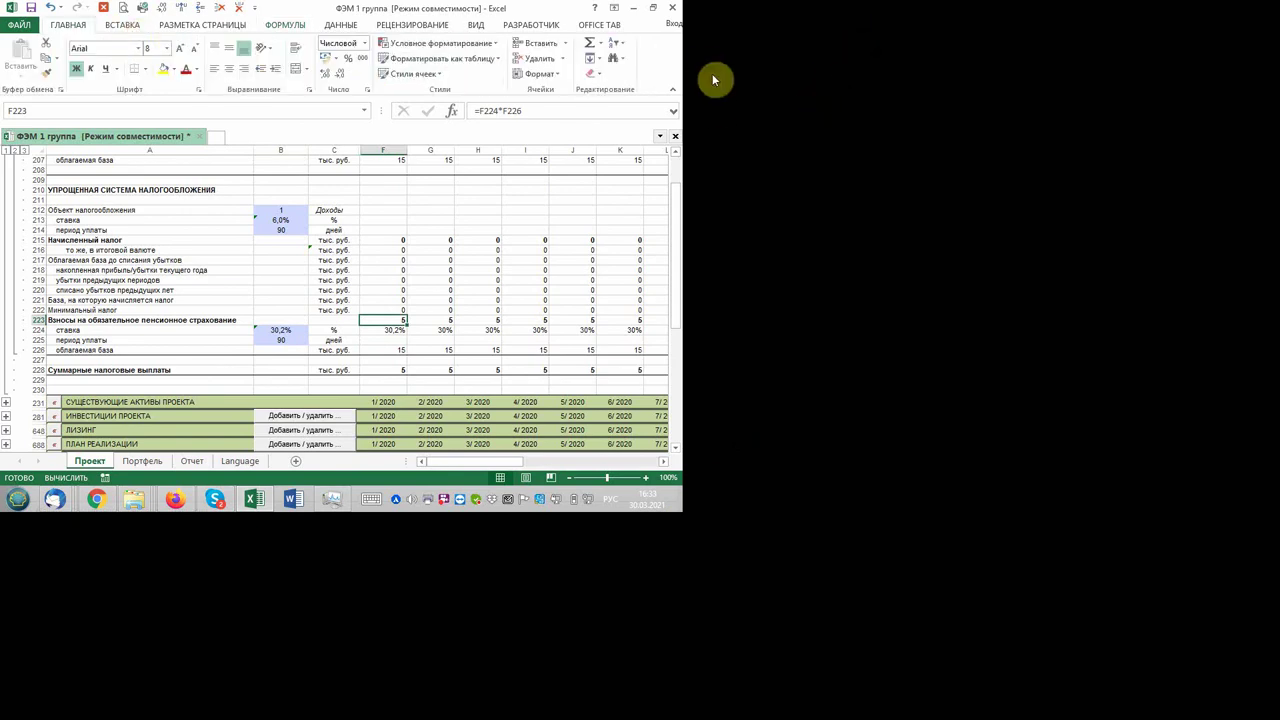
click(604, 104)
click(604, 104)
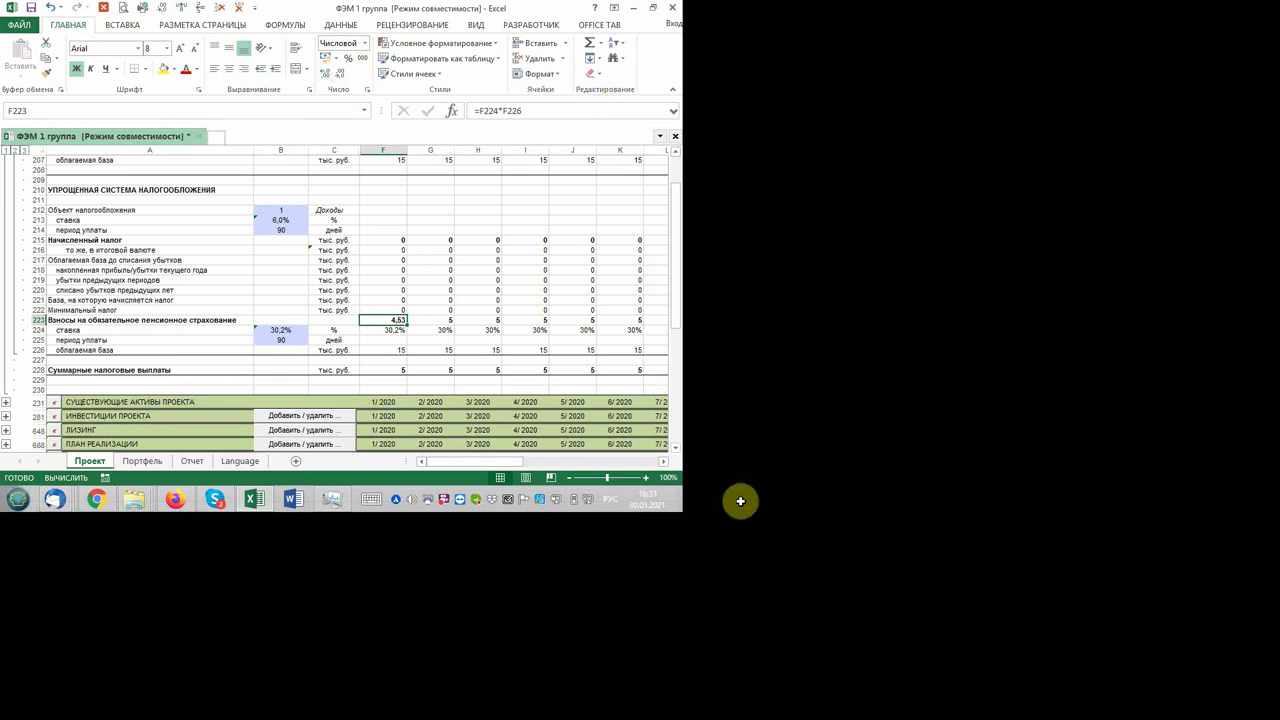
key(Down)
key(Down)
key(Down)
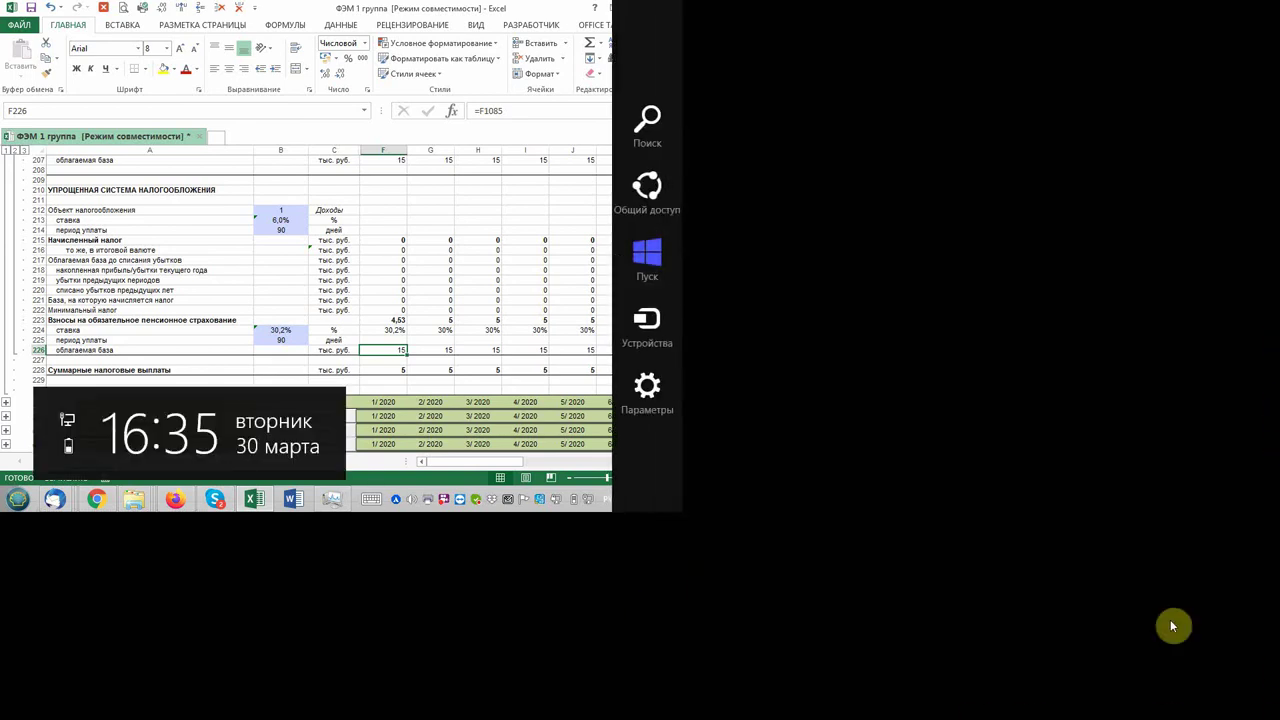
key(Right)
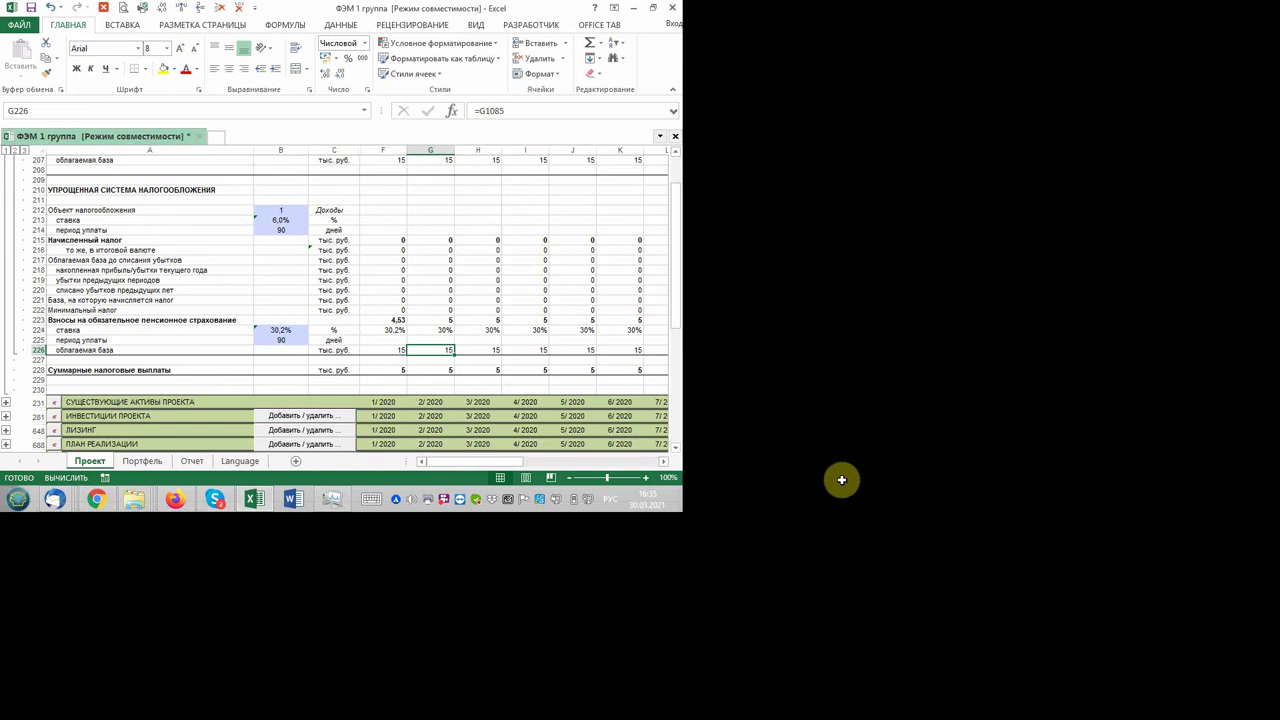
key(Up)
key(Up)
key(Left)
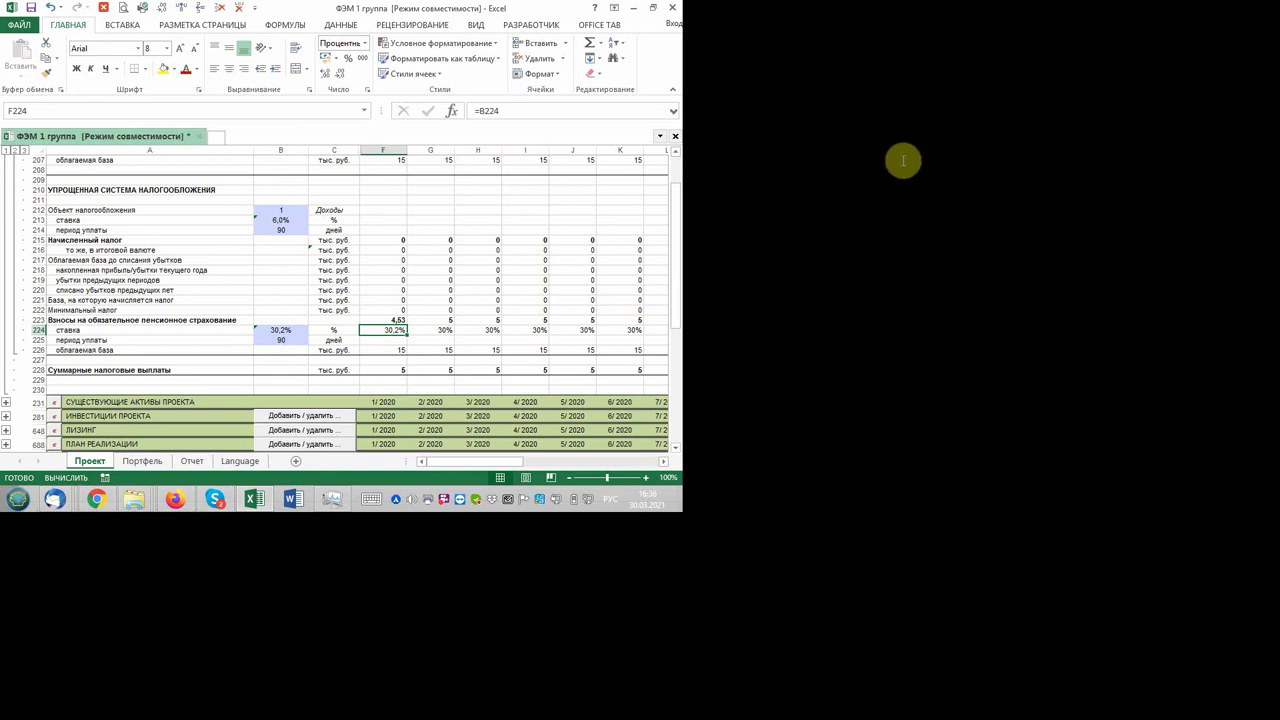
- Replace the F224 rate formula with =0,302*12,13+(F226-12,13)*0,1502
click(903, 158)
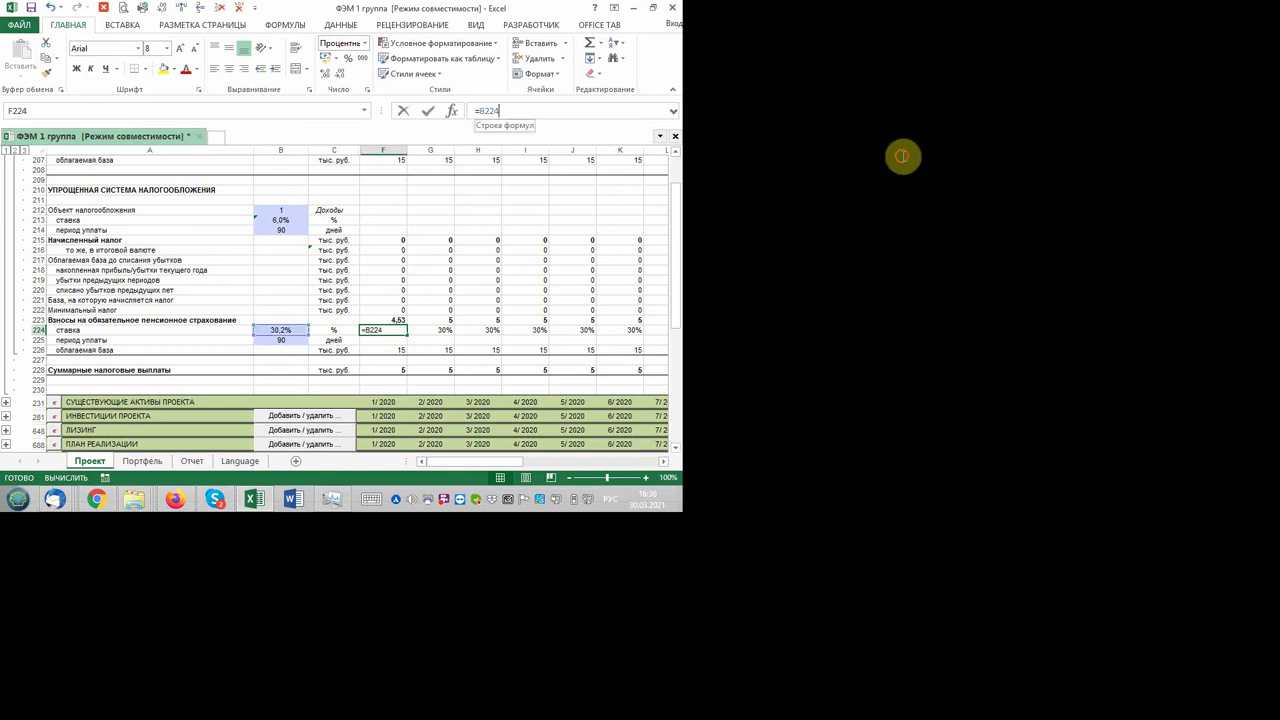
double_click(1021, 156)
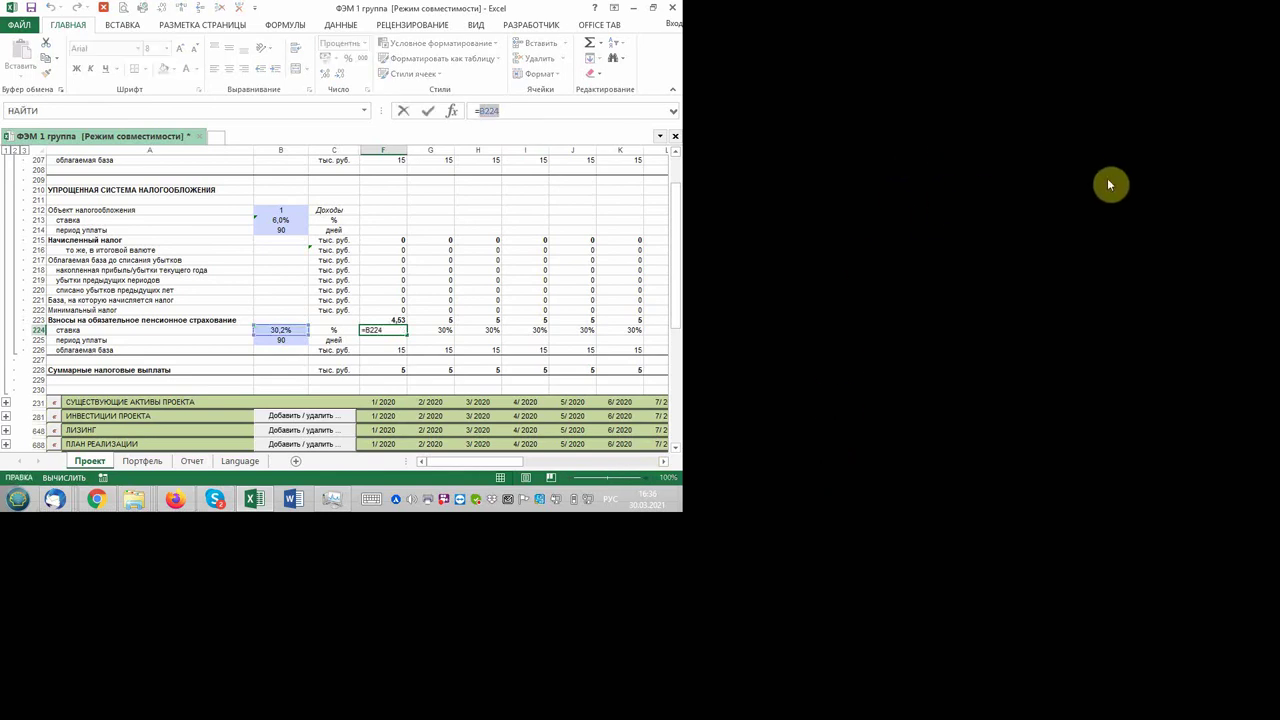
text(0,30)
text(2)
text(*)
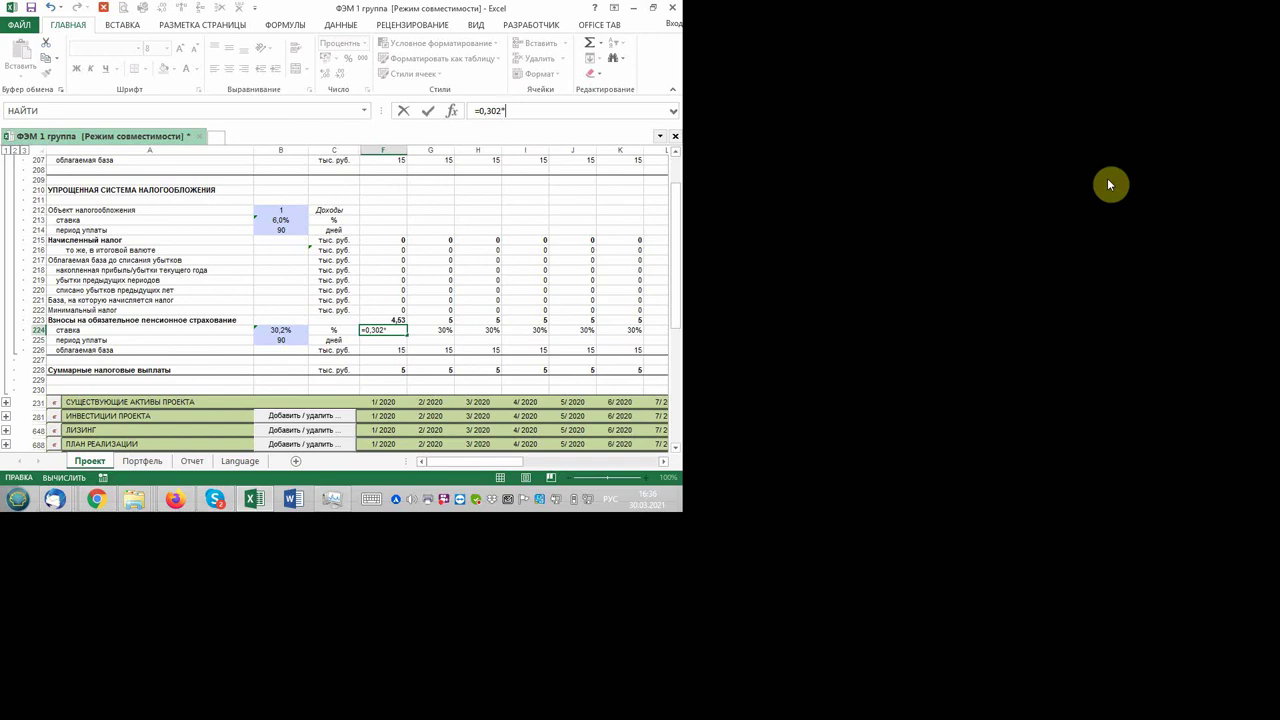
text(12)
text(,)
text(13)
text(+)
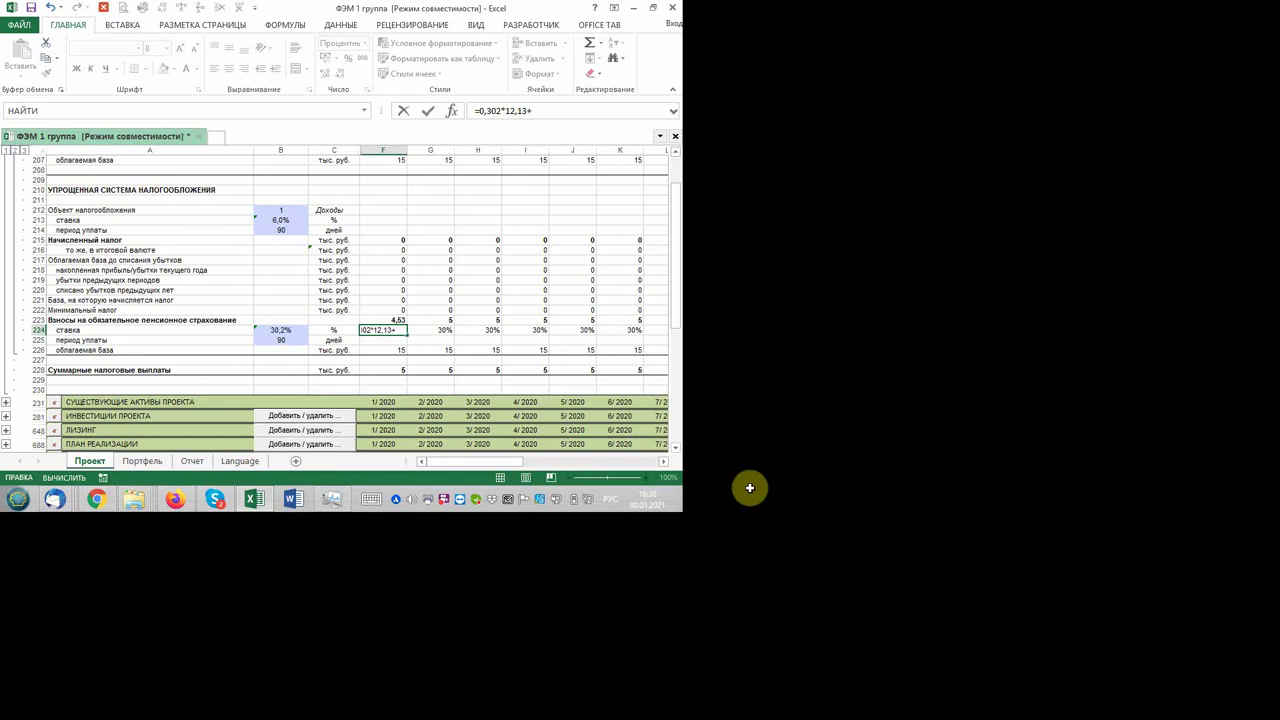
key(Down)
key(Down)
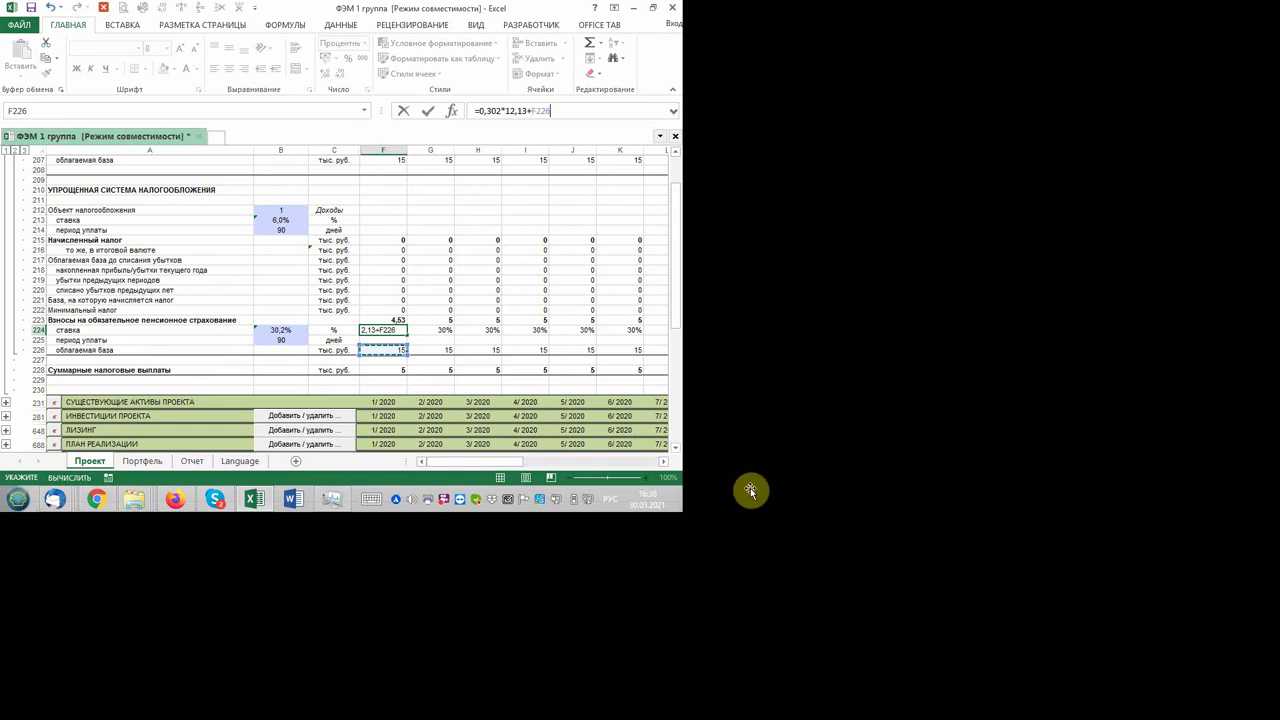
text(-12,13)
text())
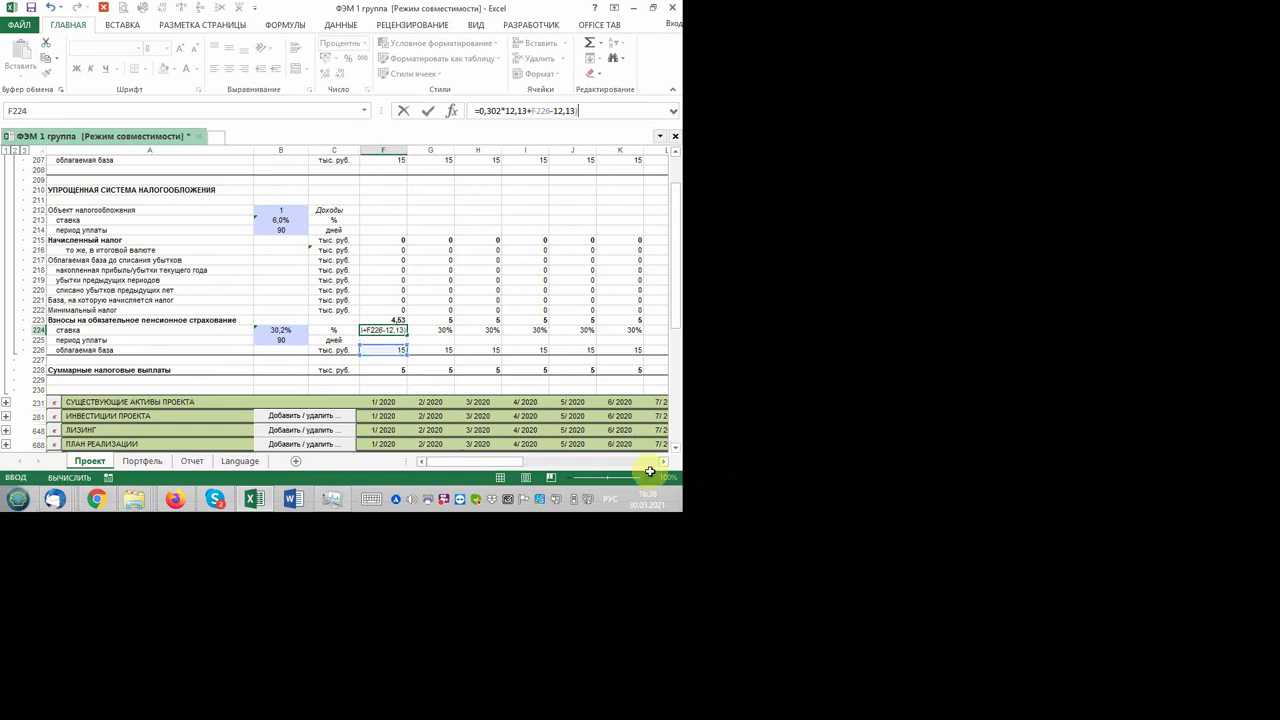
key(F2)
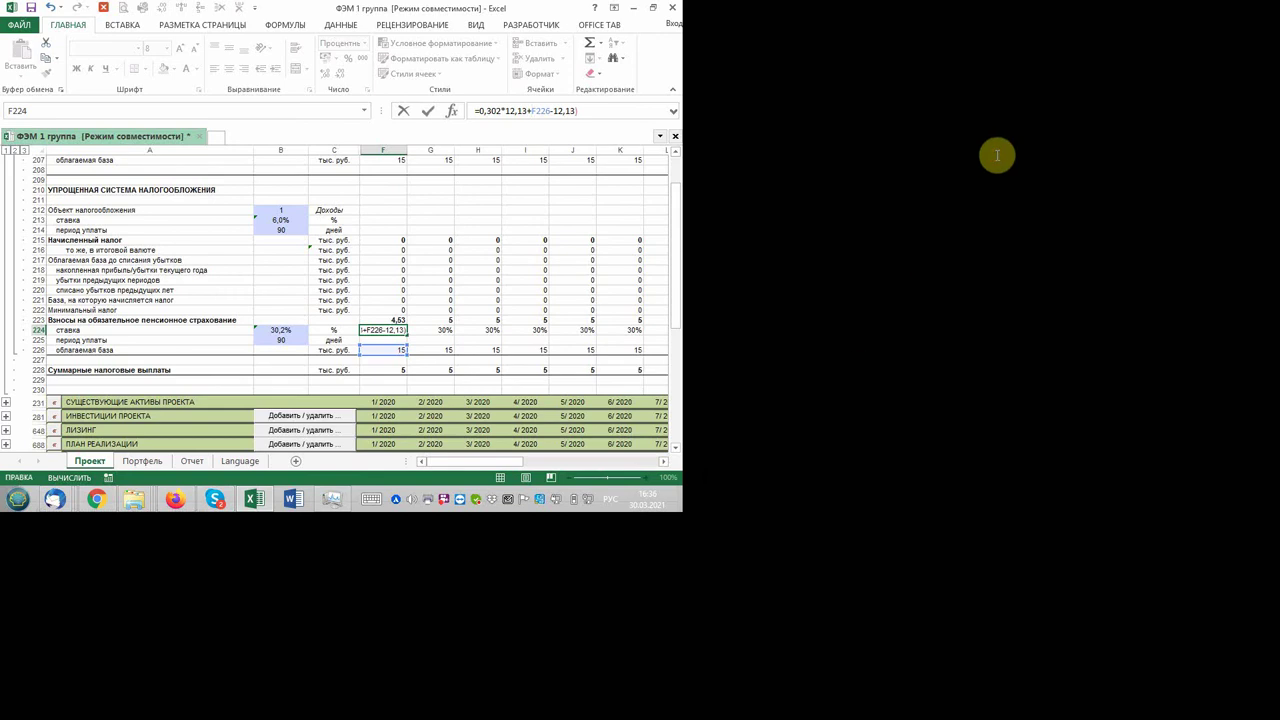
text(()
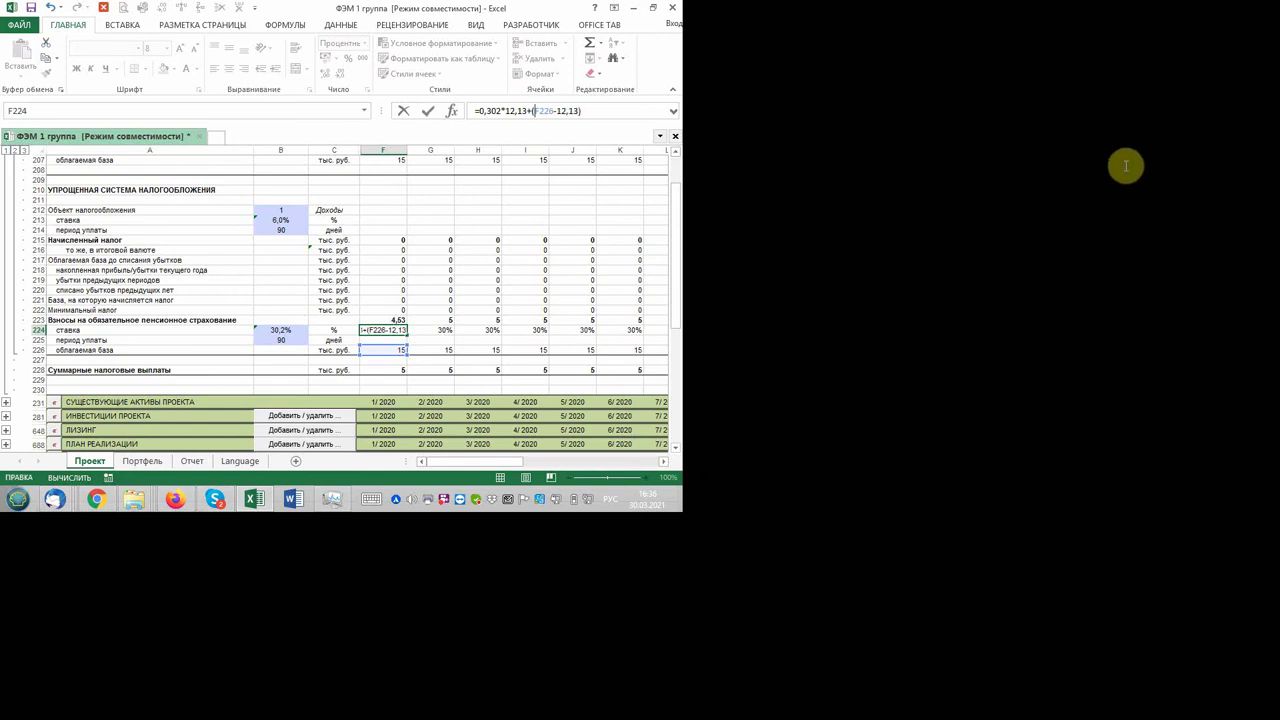
text(*)
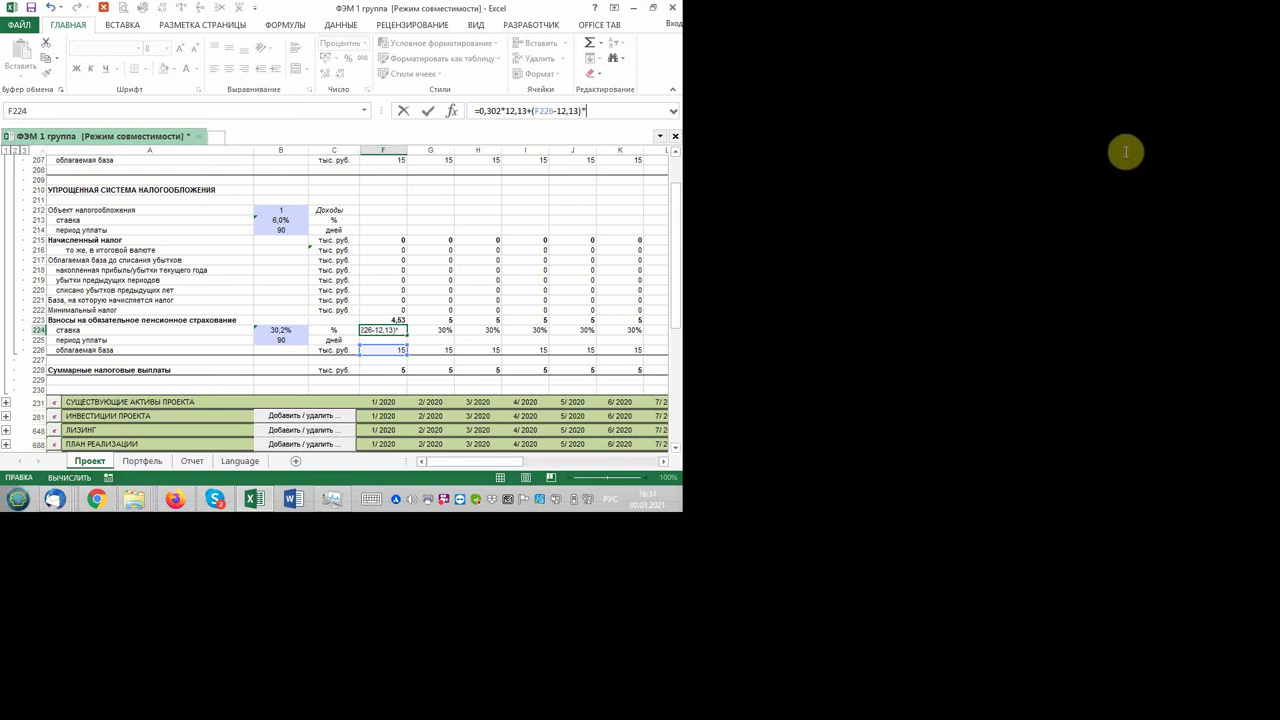
text(0,15)
text(02)
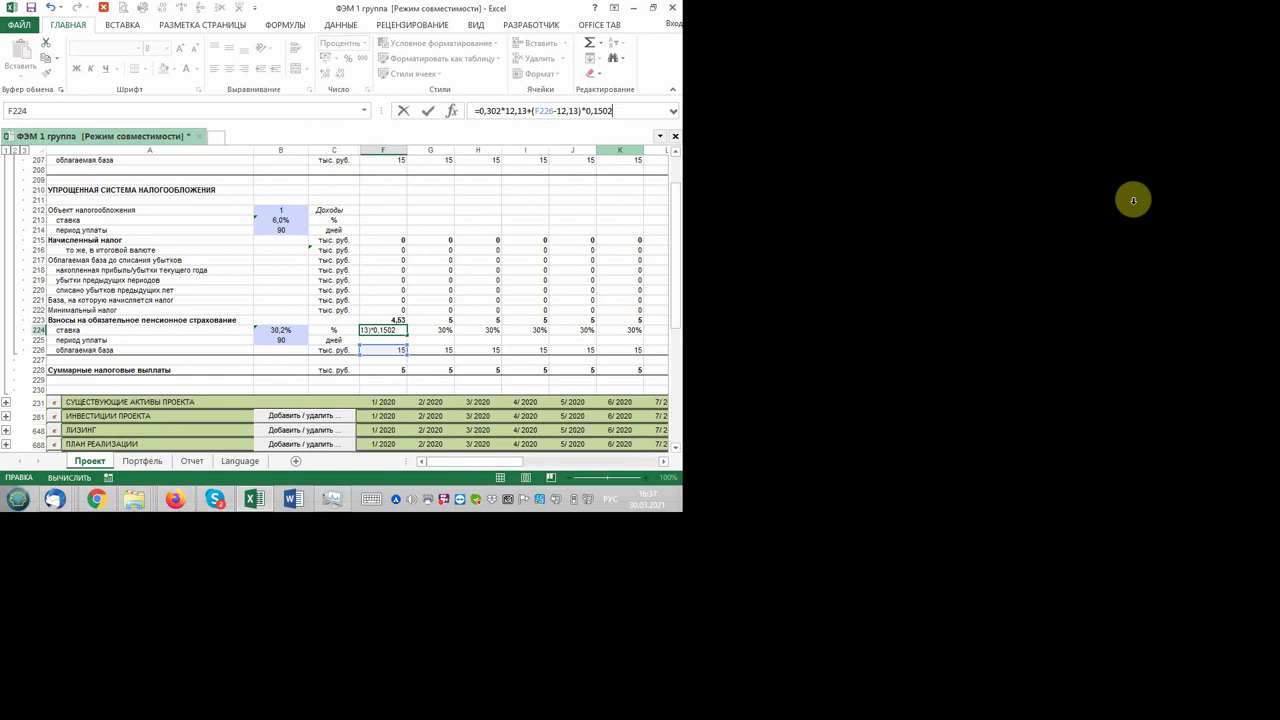
key(Return)
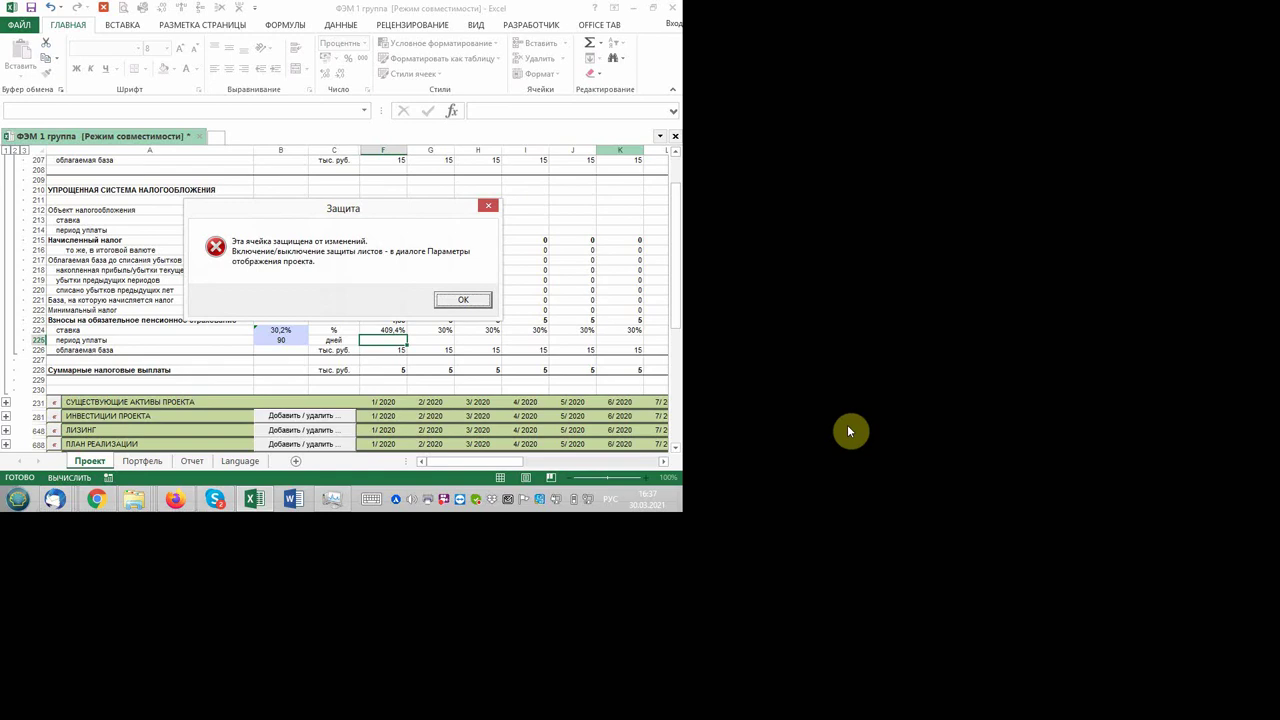
- Dismiss the Защита warning, revert F224 to 30,2% and return to F223
key(Return)
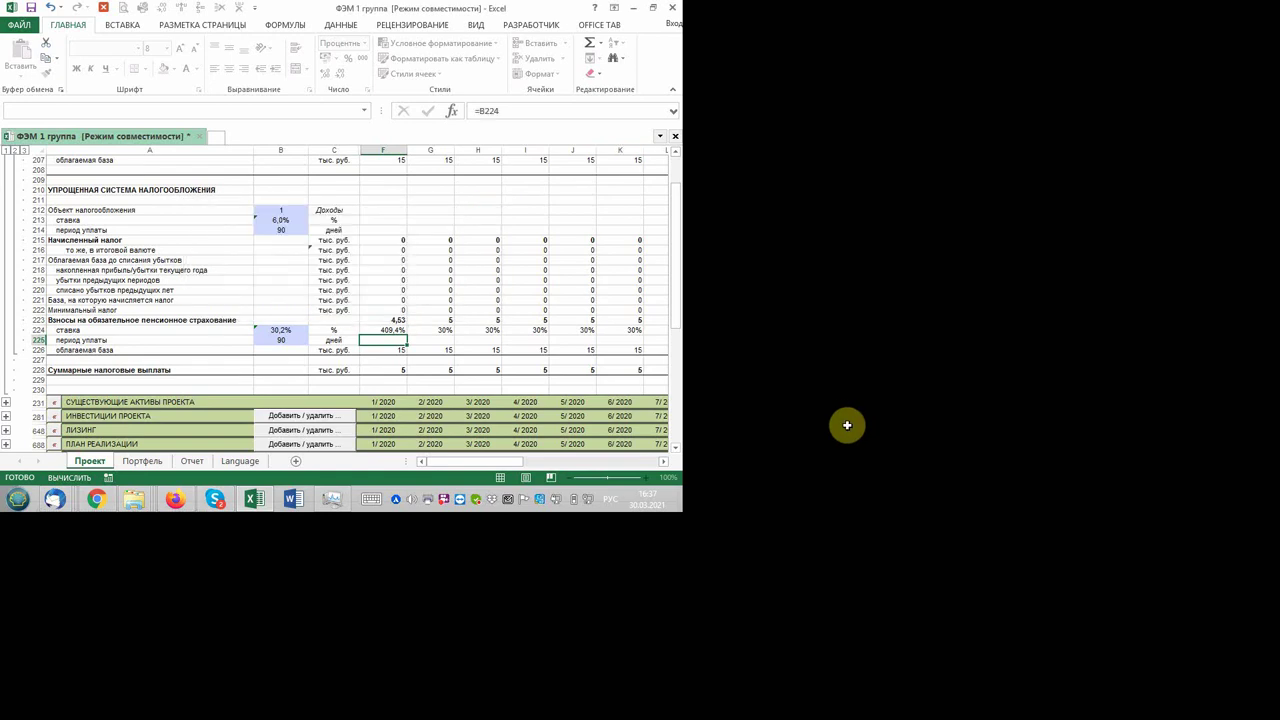
key(Up)
scroll(146, 366, up, 1)
scroll(146, 368, up, 8)
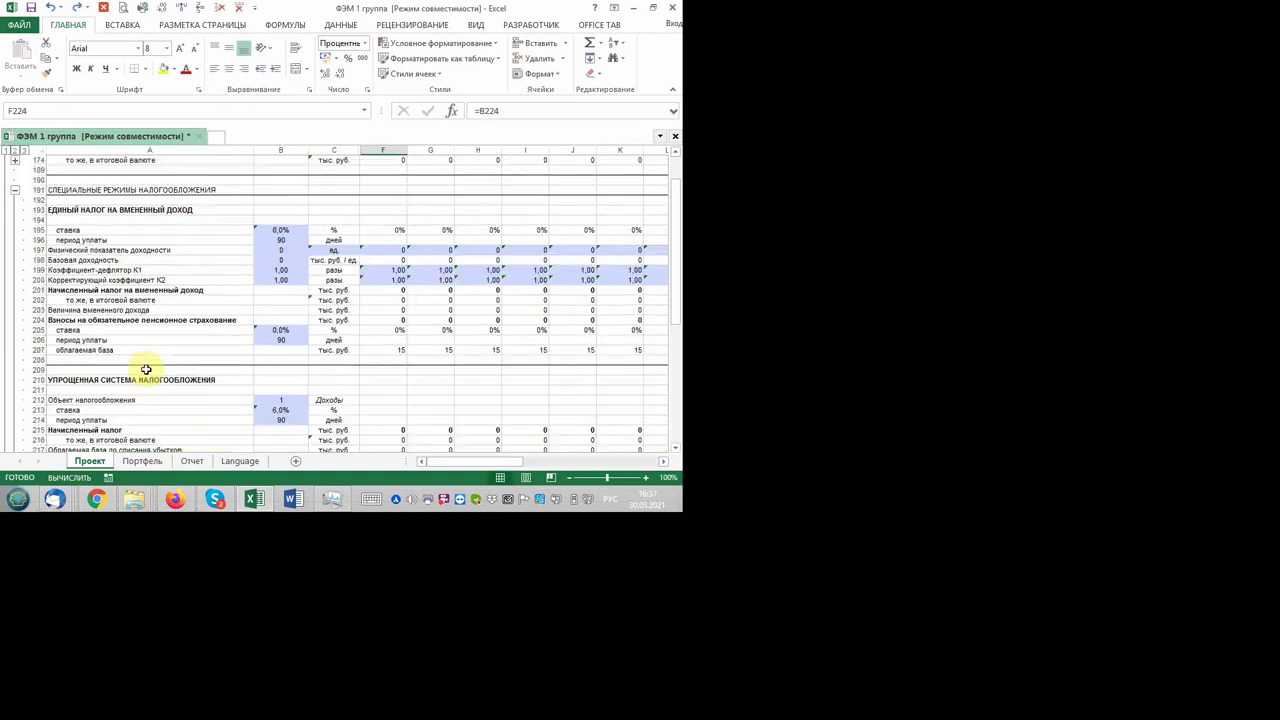
scroll(146, 370, down, 4)
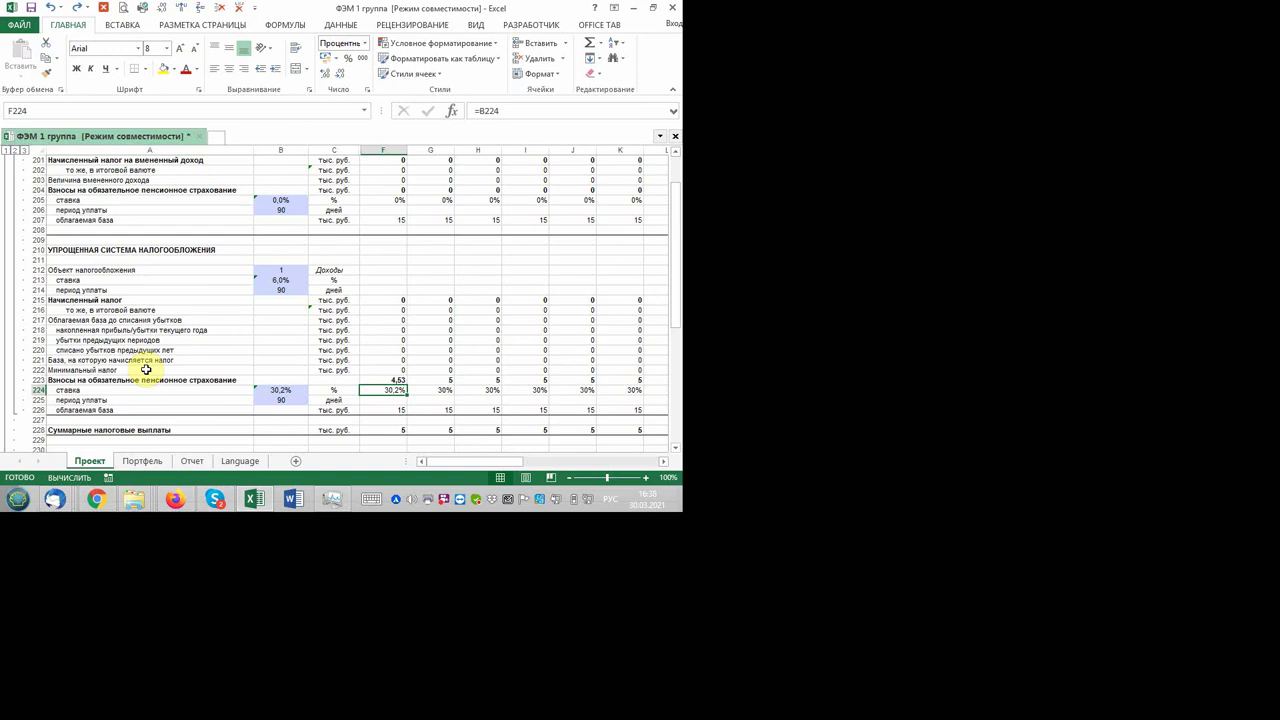
key(Up)
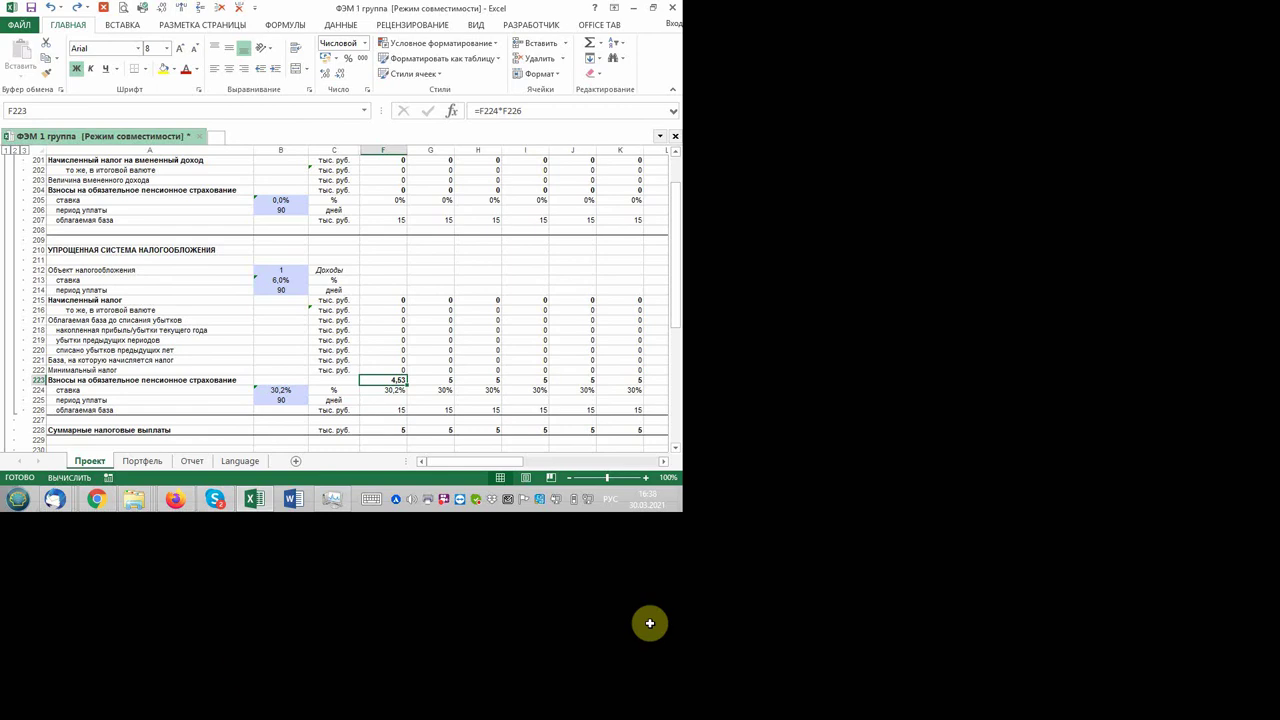
- Scroll up to the start of the НАЛОГИ И ПЛАТЕЖИ В ФОНДЫ block
scroll(440, 430, up, 5)
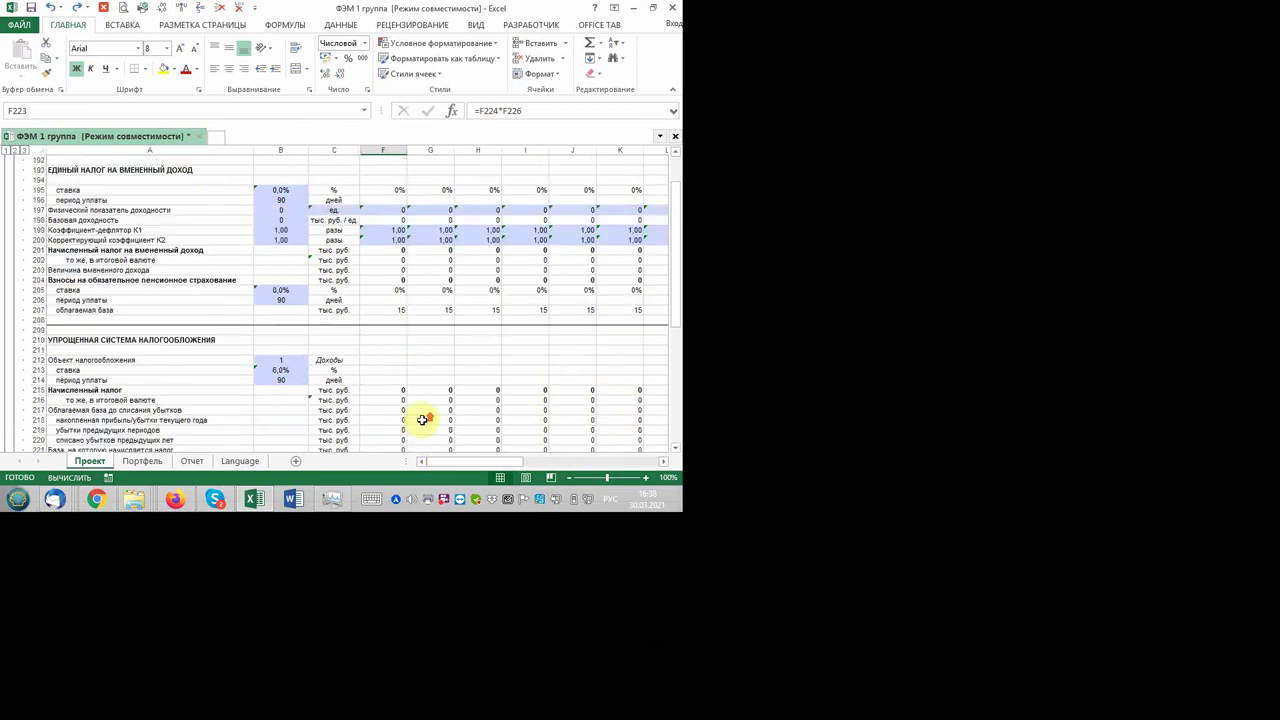
scroll(57, 320, up, 10)
scroll(57, 320, up, 10)
scroll(57, 325, up, 10)
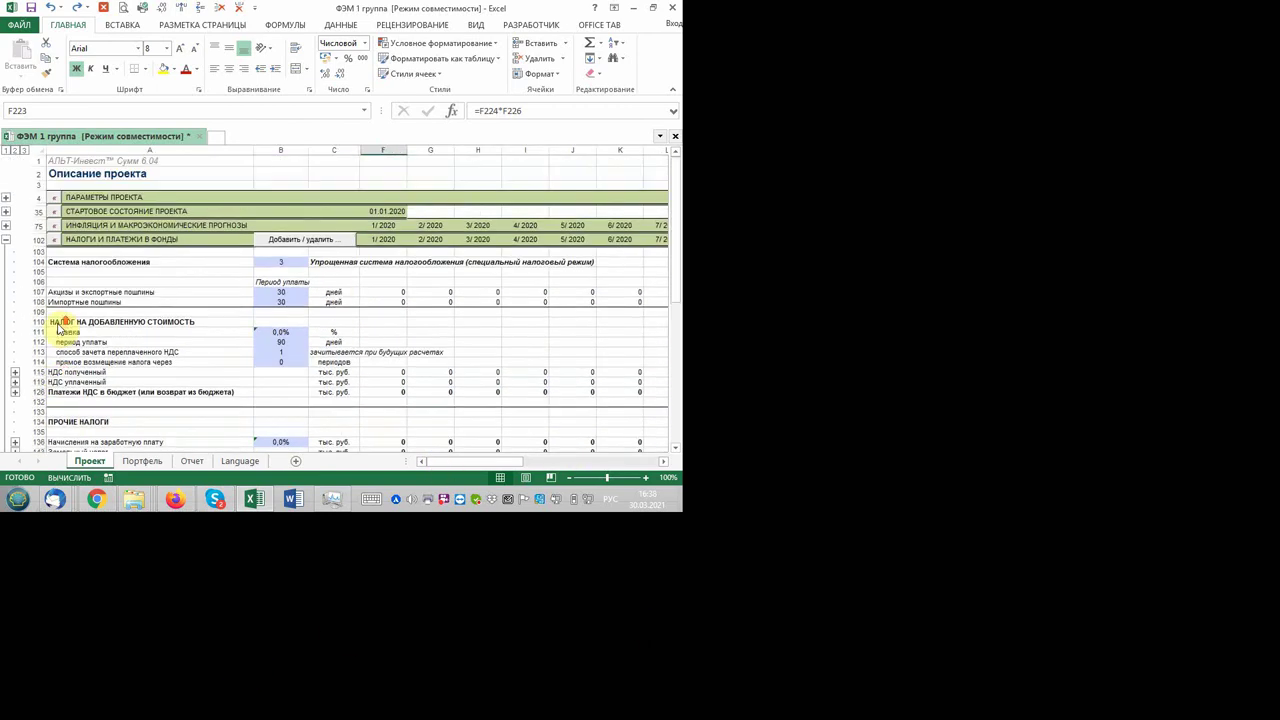
- Expand ПАРАМЕТРЫ ПРОЕКТА and uncheck Защита проекта in the Изменить отображение settings
click(16, 283)
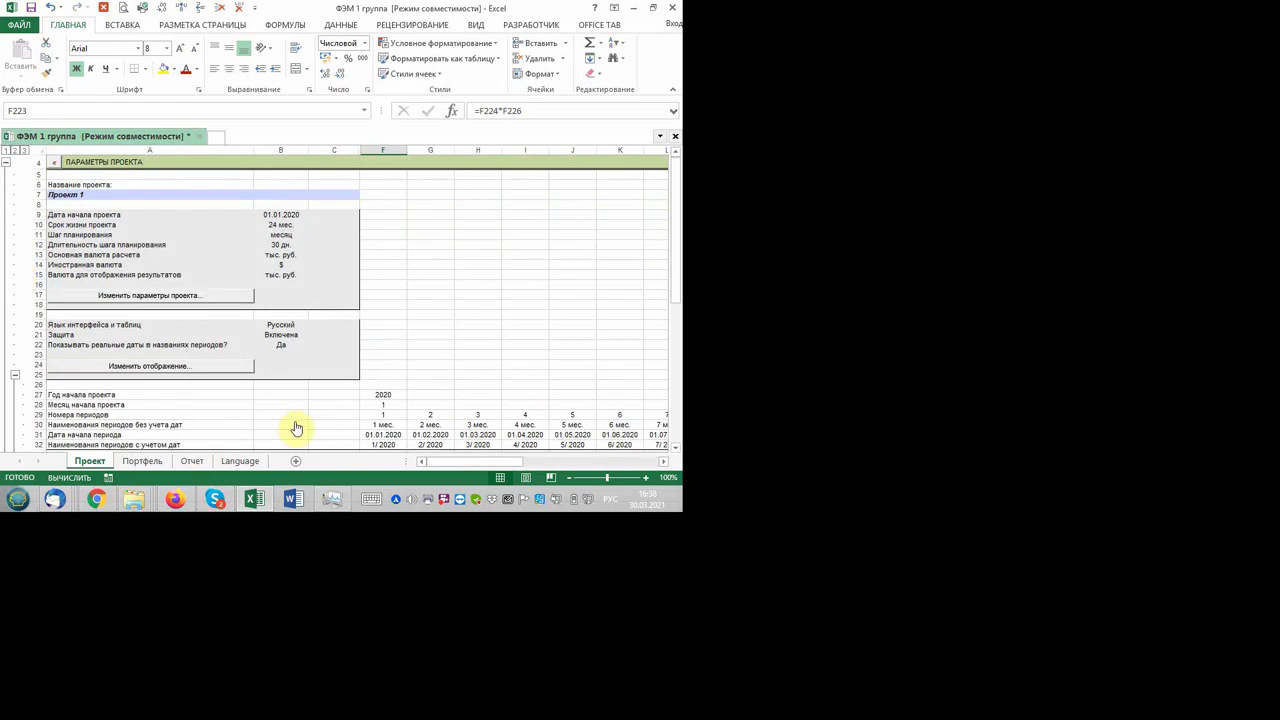
click(282, 512)
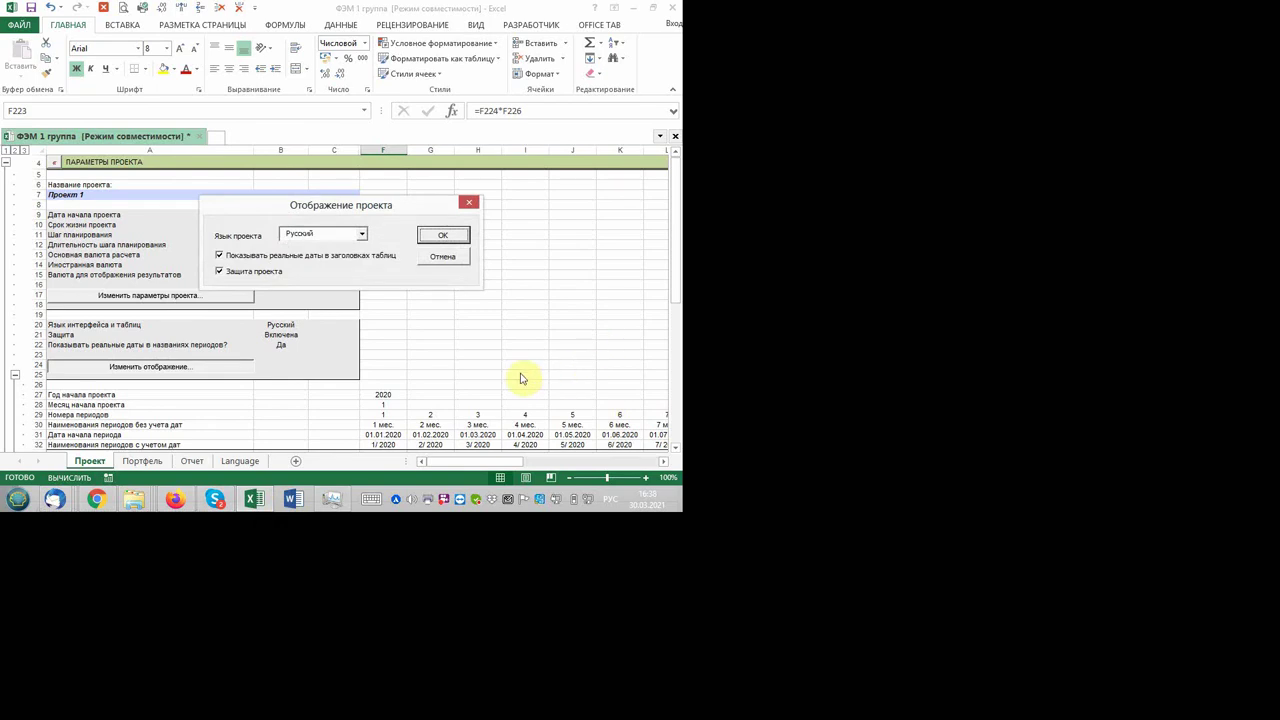
click(487, 383)
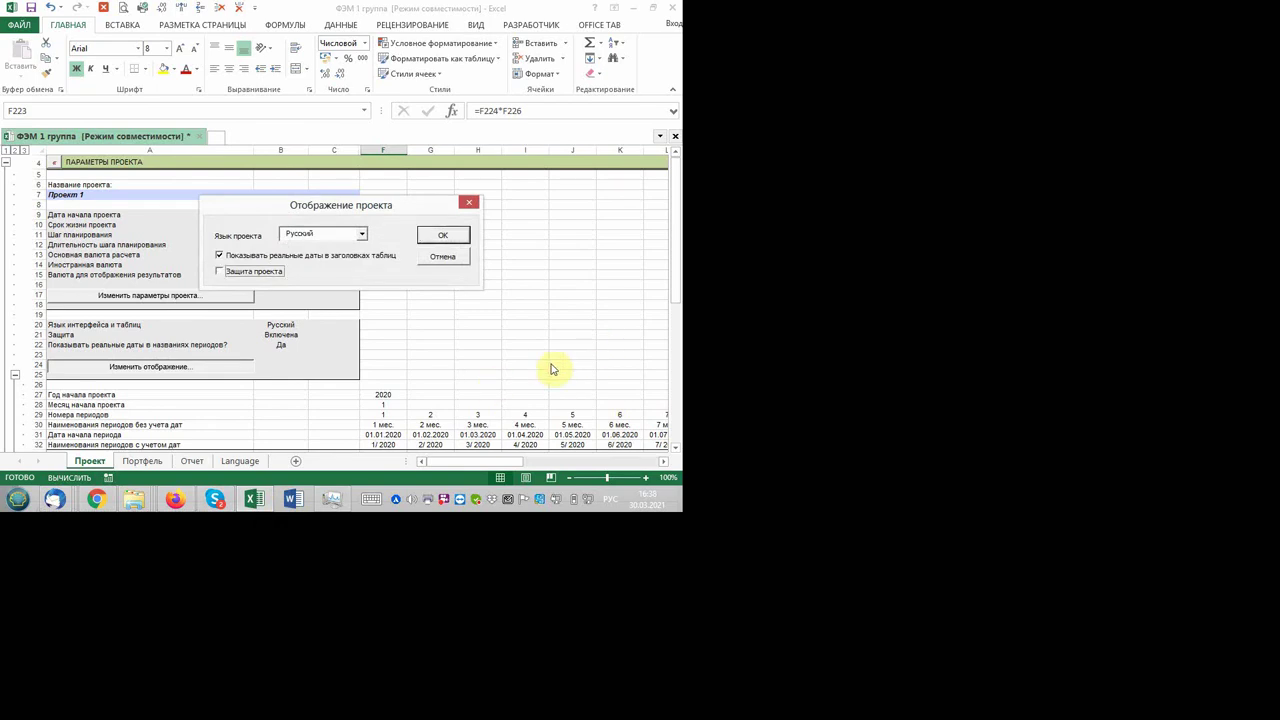
key(Return)
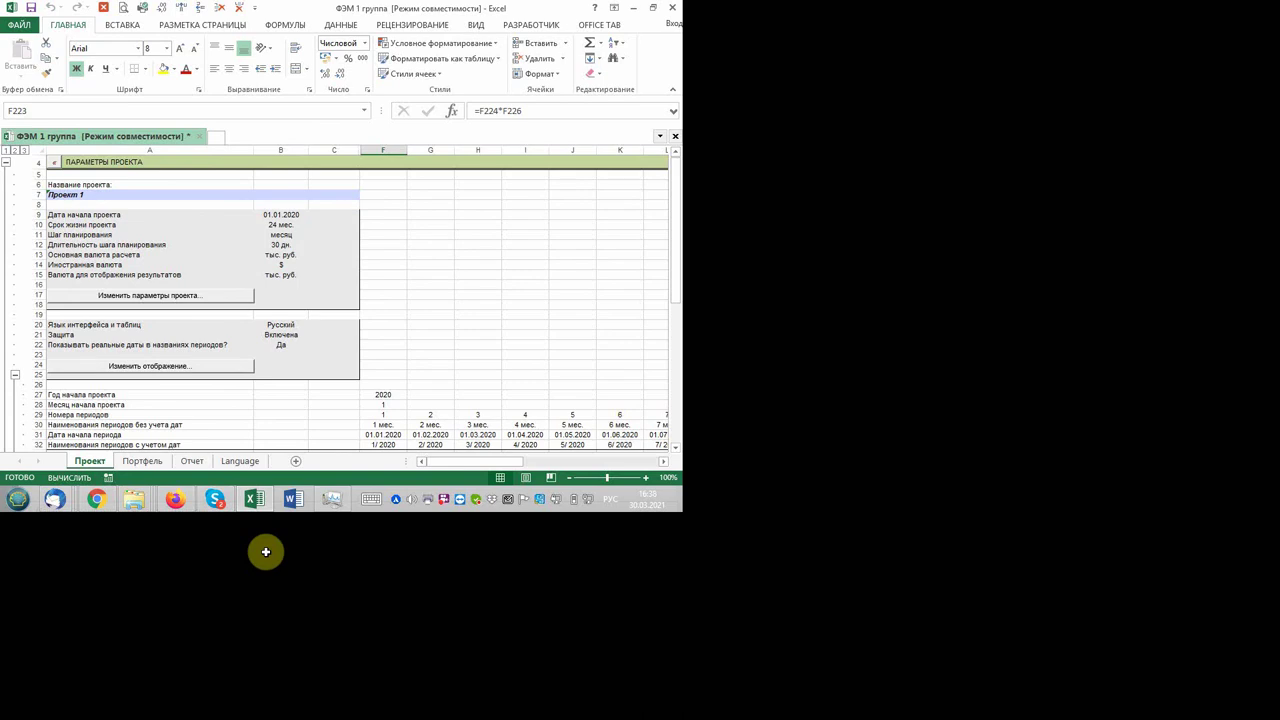
- Scroll down to rows 207–230, where F223 shows 4,53 at a 30,2% rate
scroll(266, 551, down, 1)
scroll(266, 551, down, 5)
scroll(266, 551, down, 1)
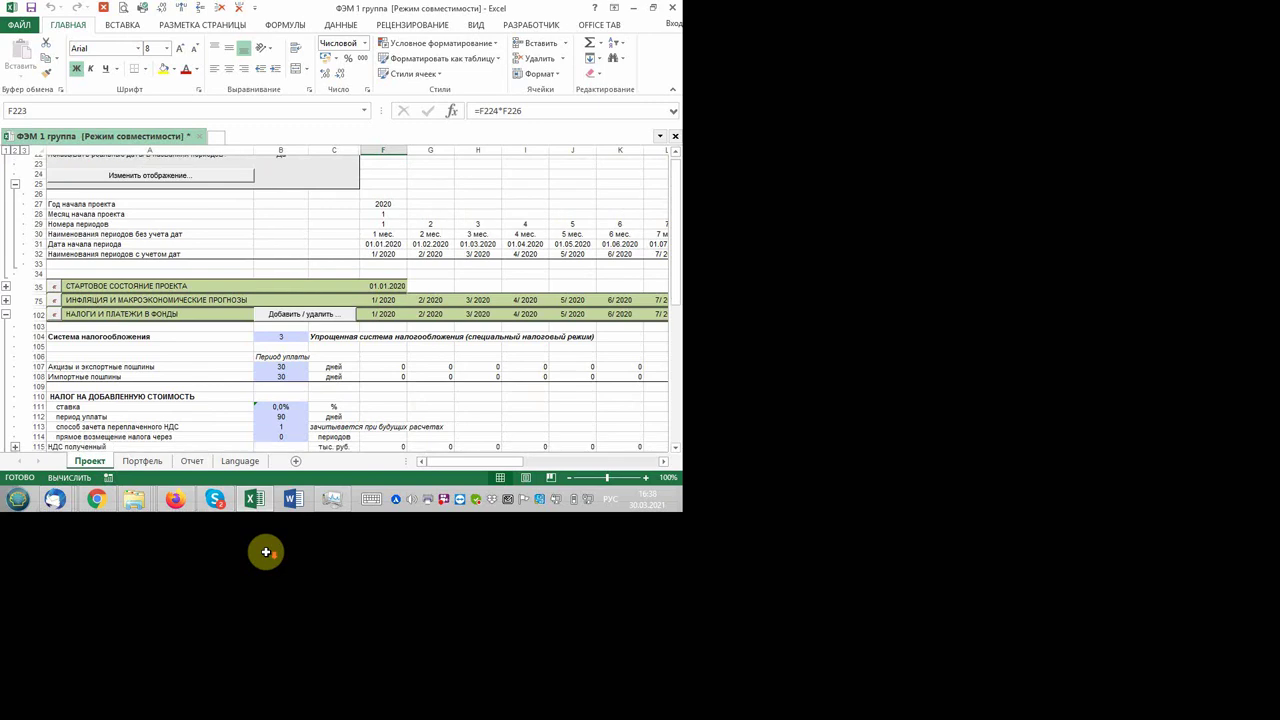
scroll(266, 551, down, 15)
scroll(266, 551, down, 3)
scroll(266, 551, down, 1)
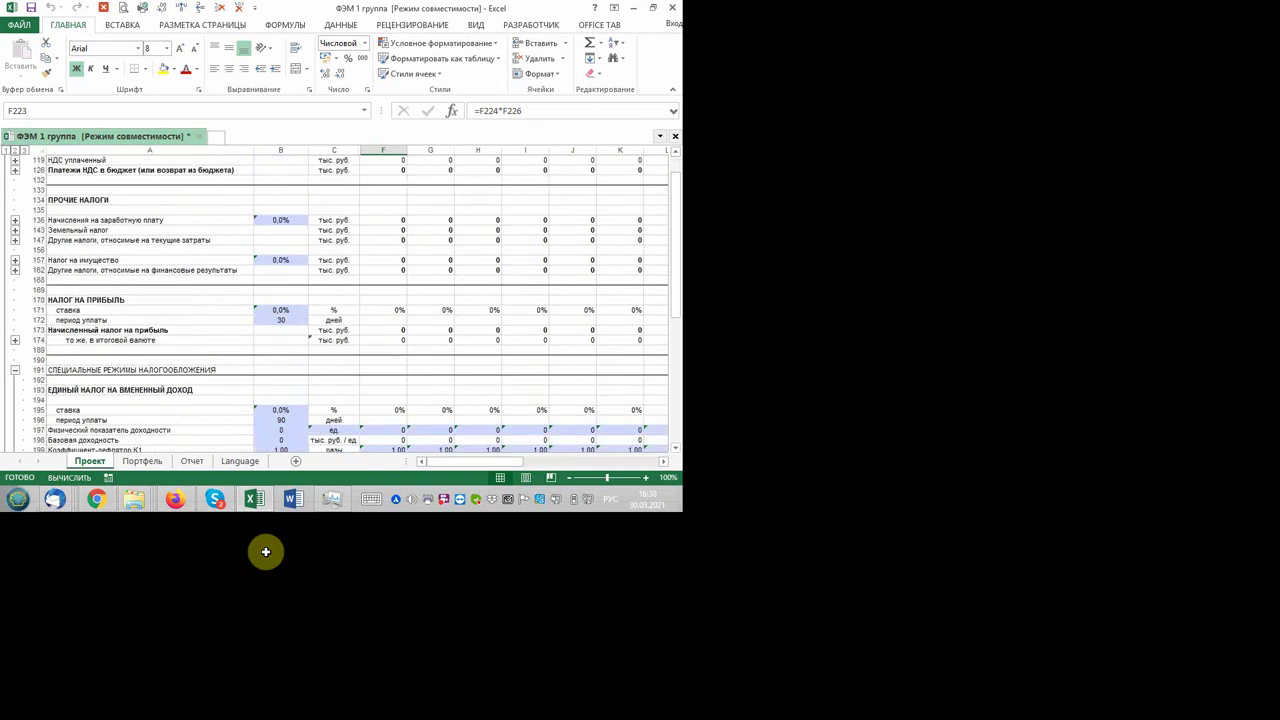
scroll(266, 551, down, 2)
scroll(266, 551, down, 1)
scroll(266, 551, down, 2)
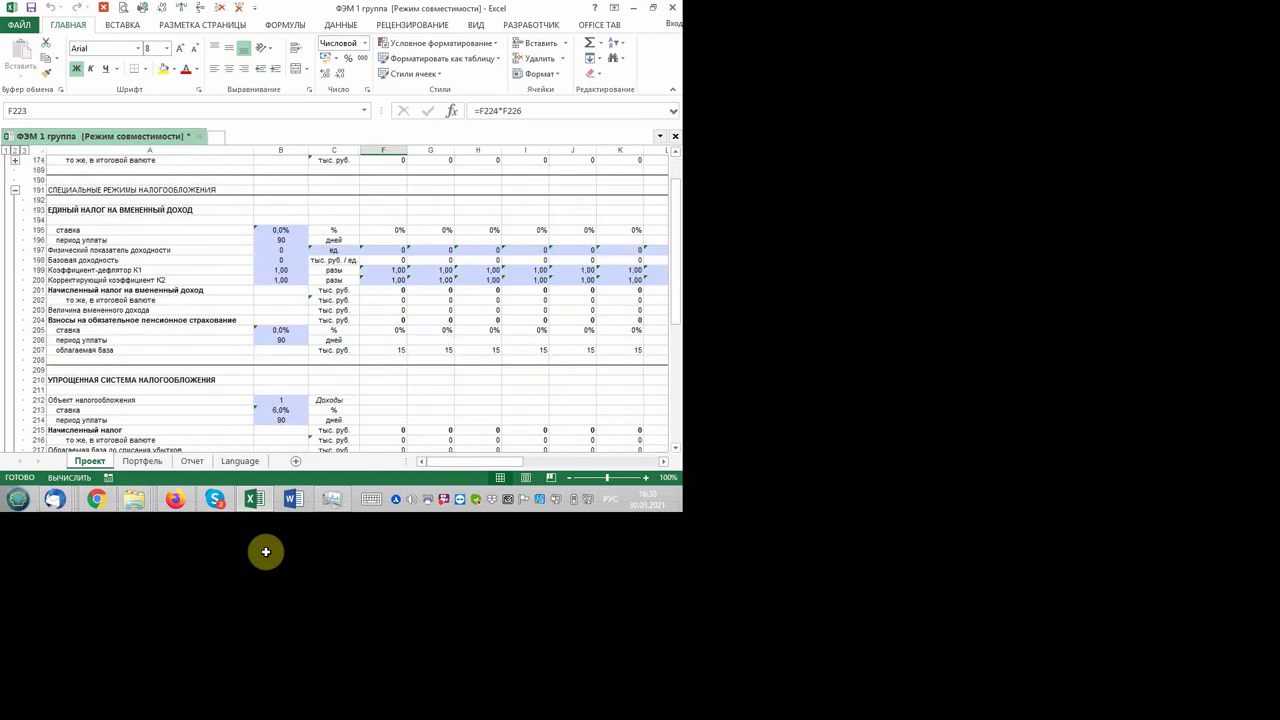
scroll(266, 551, down, 6)
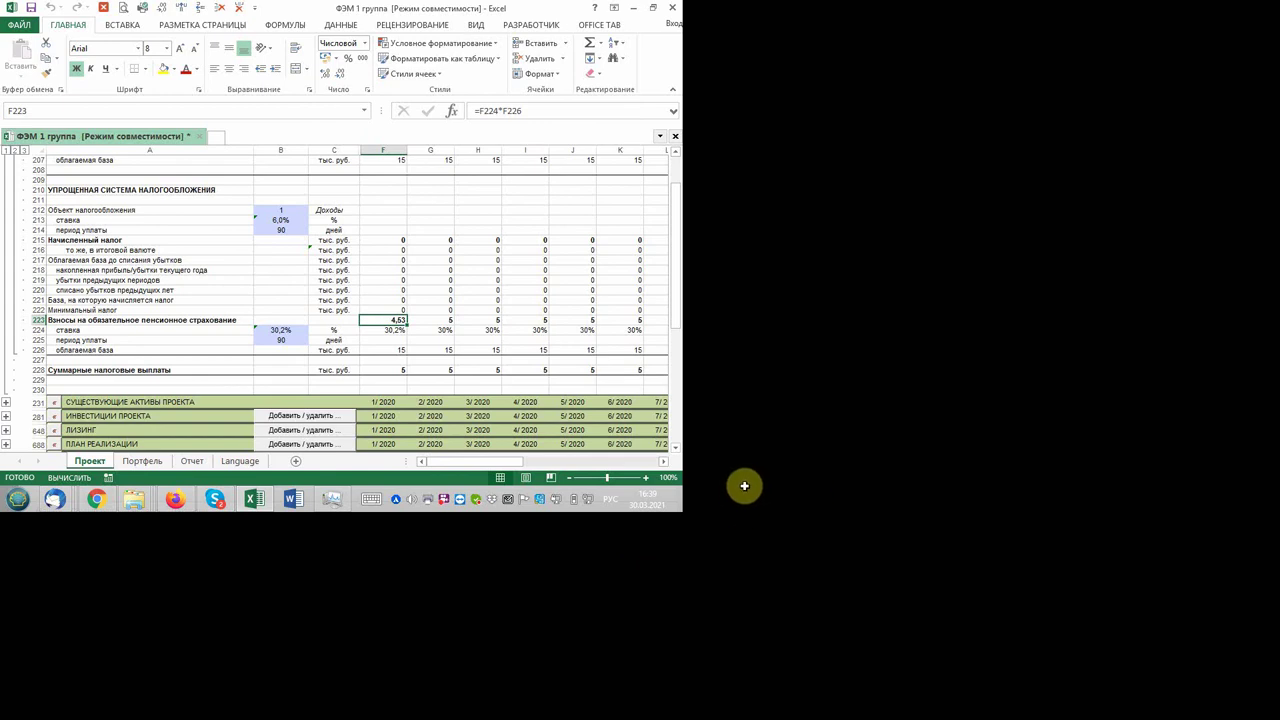
key(Down)
key(Down)
key(Down)
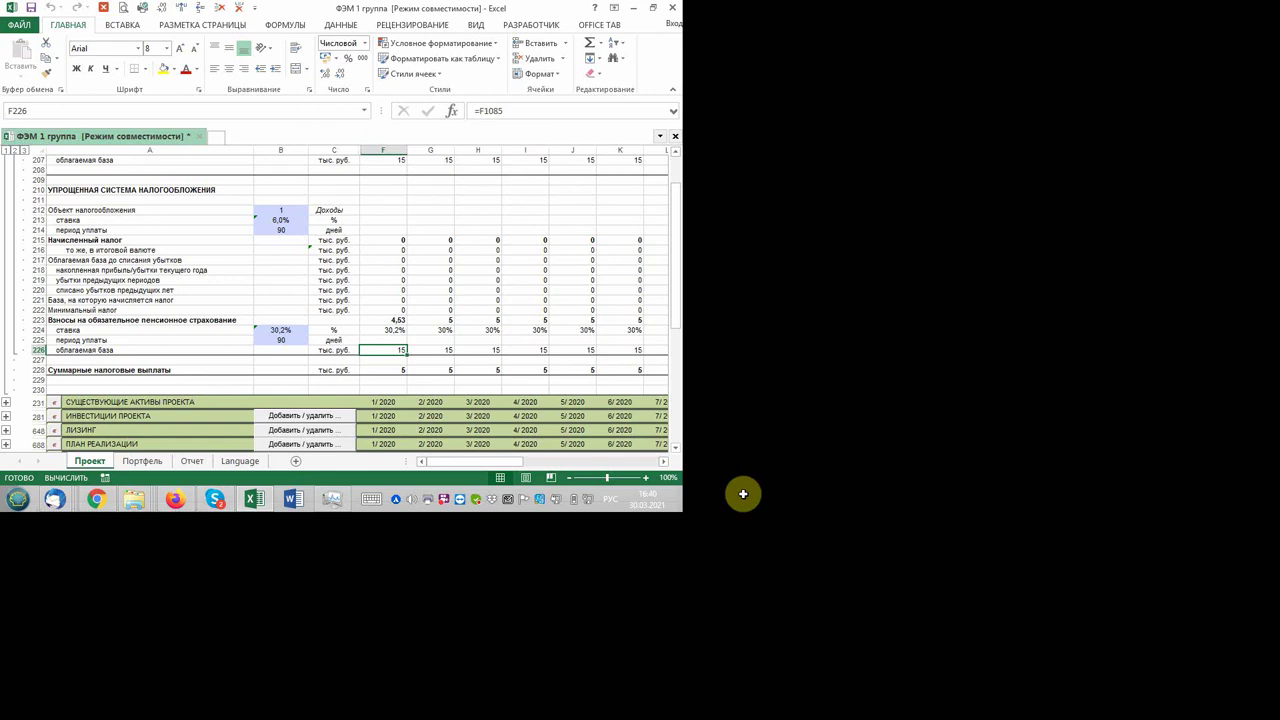
key(Up)
key(Up)
key(Up)
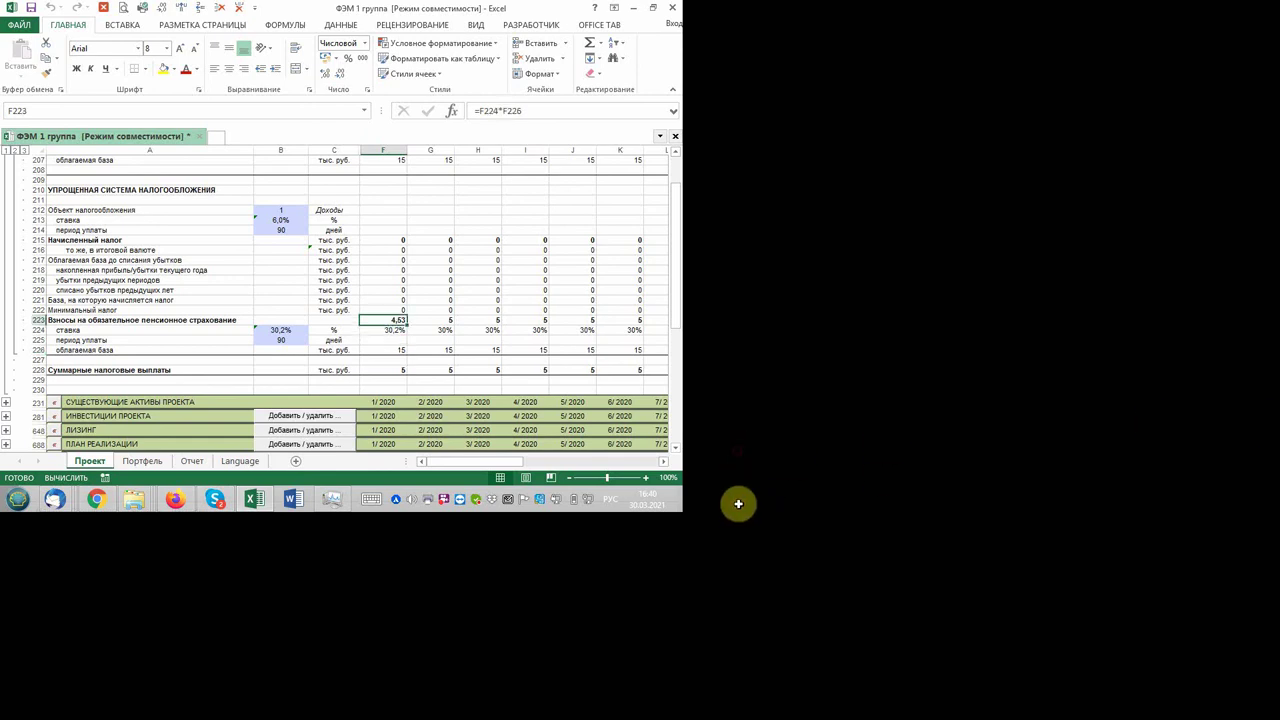
key(ctrl+b)
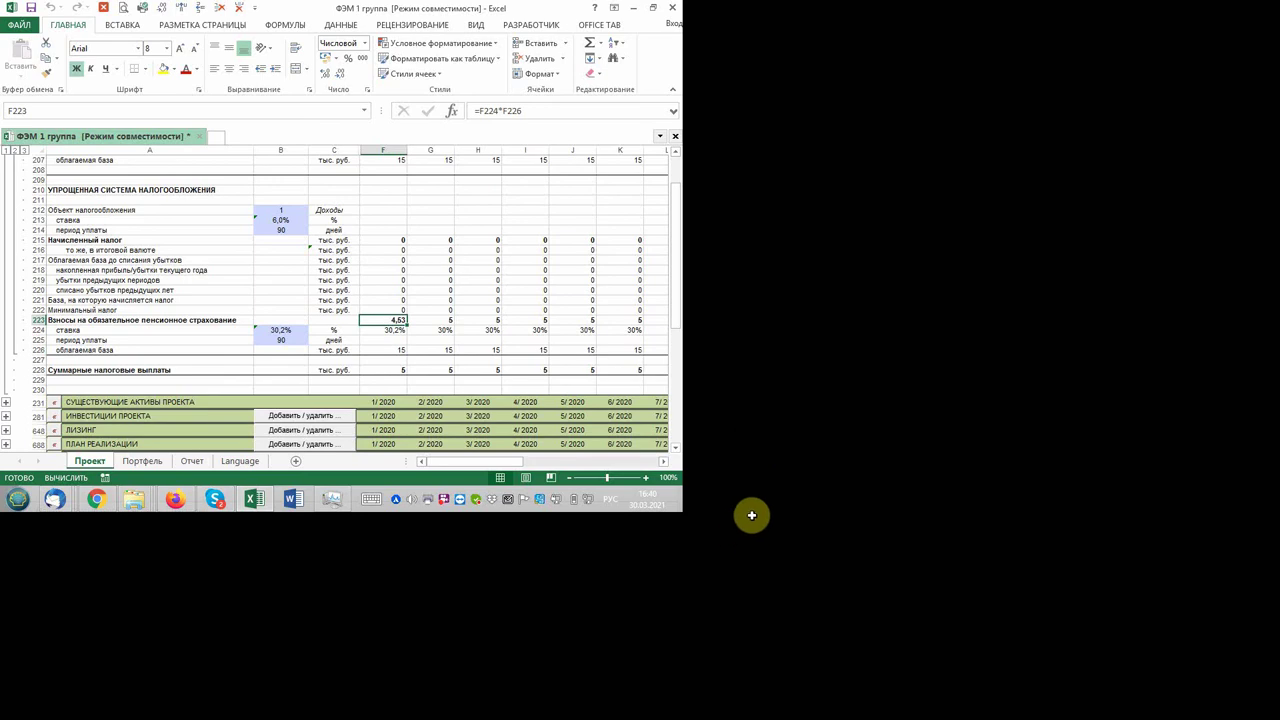
key(Down)
key(Down)
key(Down)
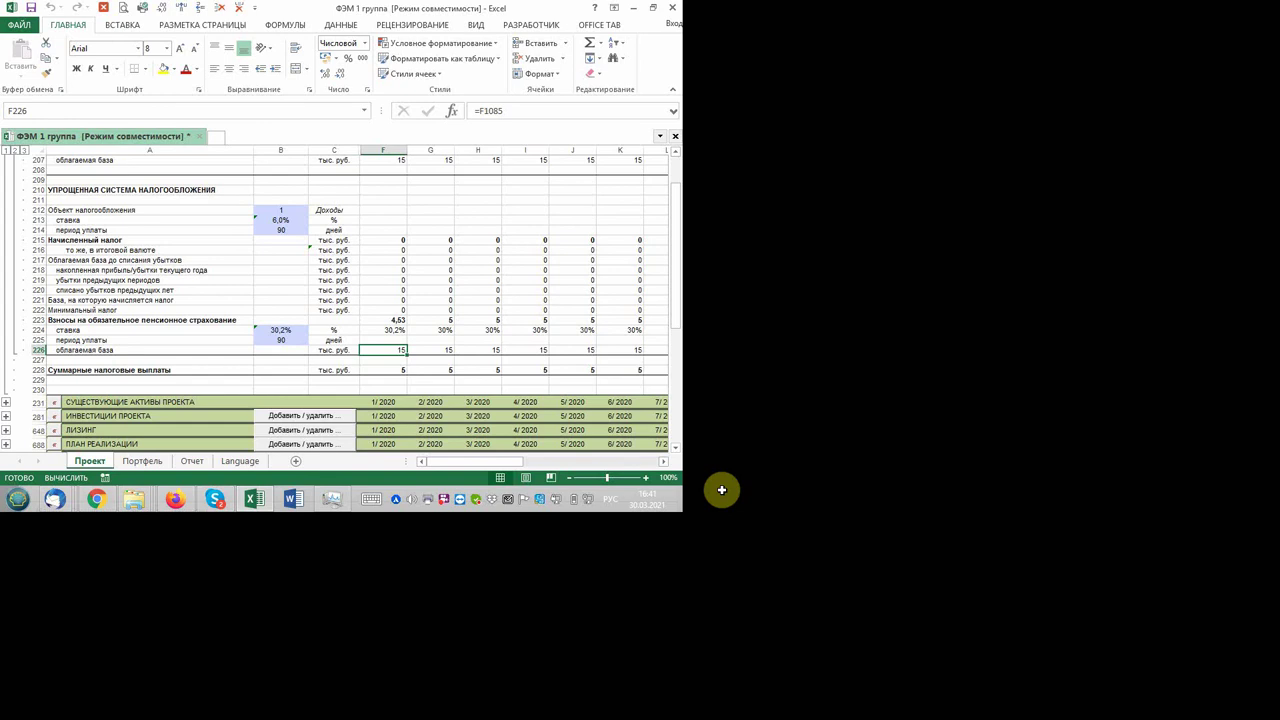
key(Up)
key(Up)
key(Up)
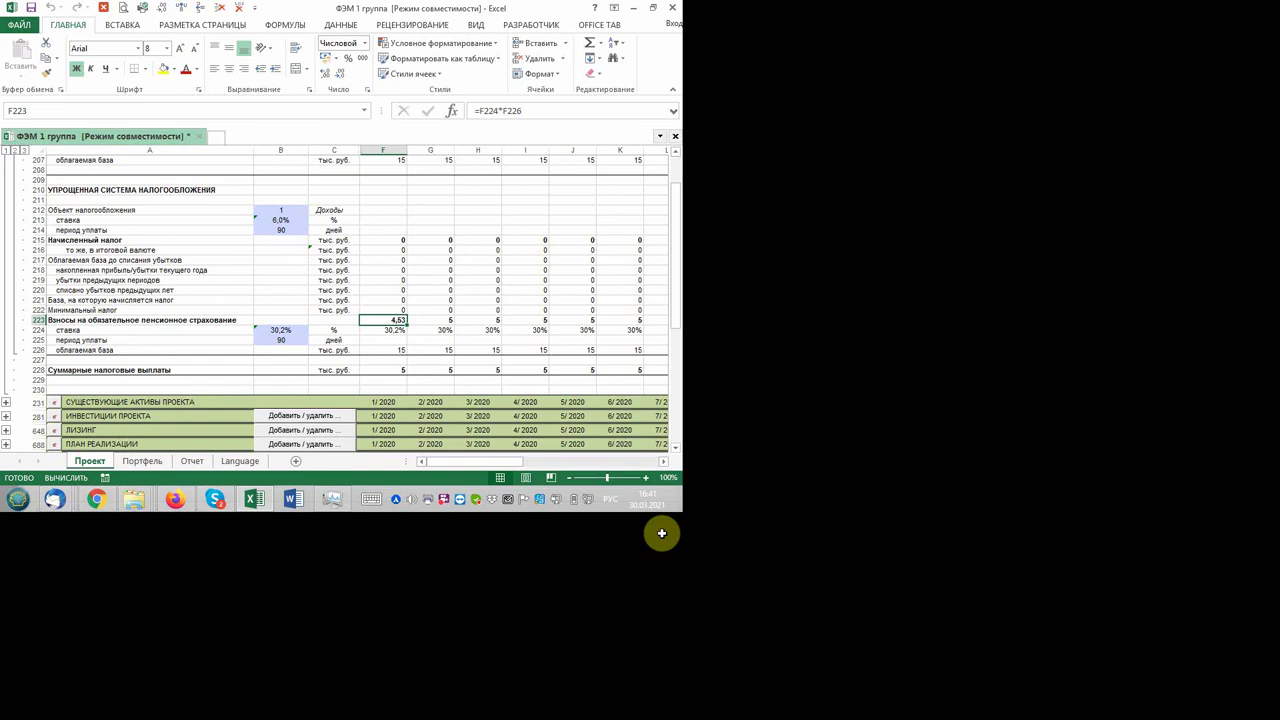
- Type =если(F226>=12,13; into F223, testing the taxable base against 12,13
text(=есл)
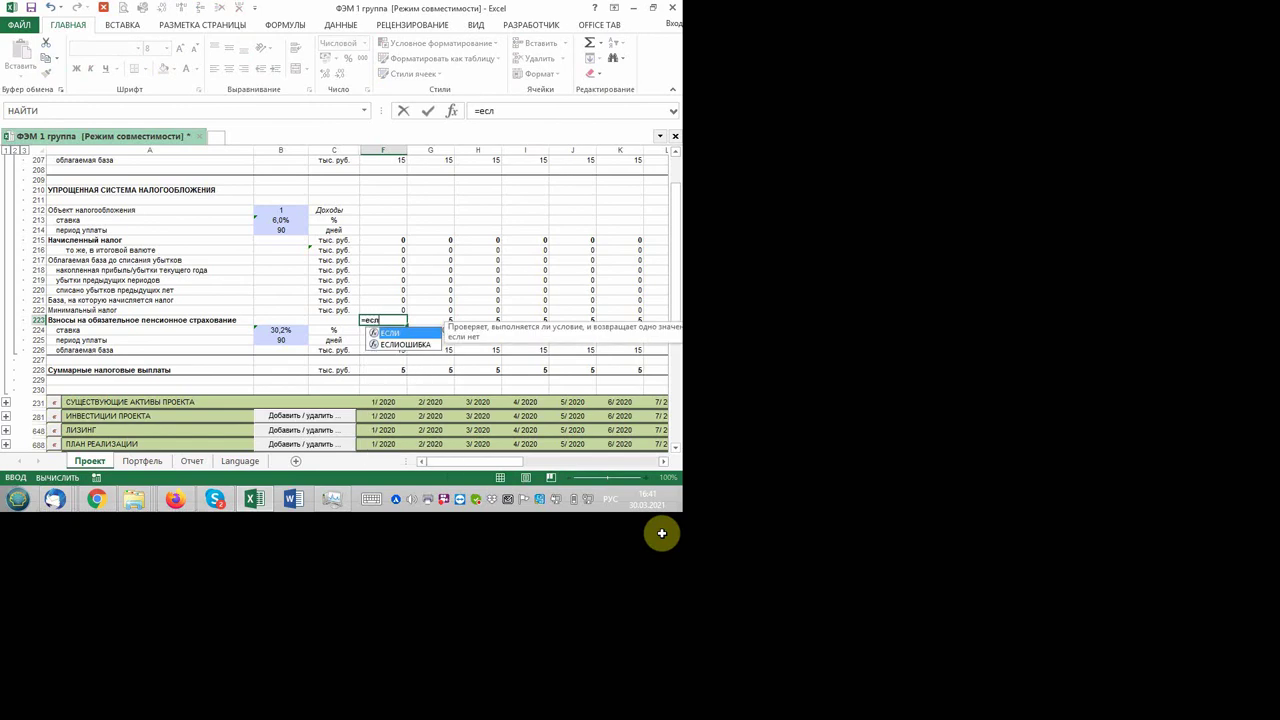
text(и())
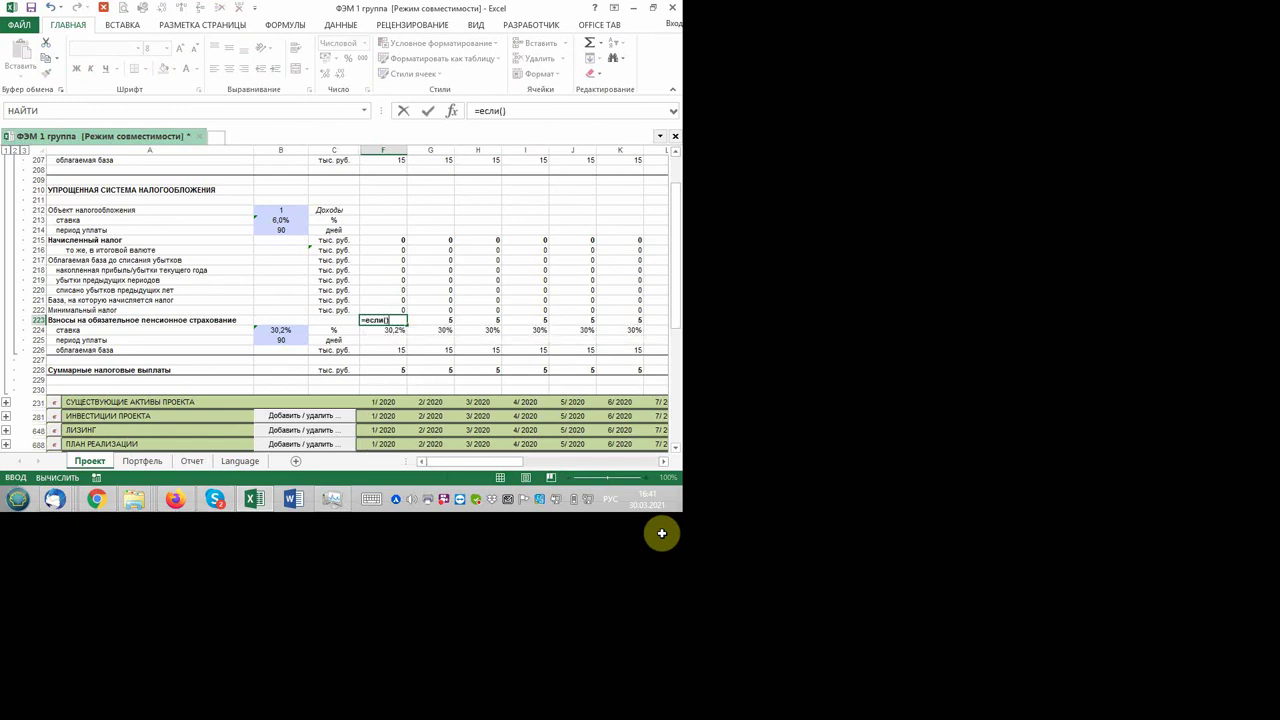
key(F2)
key(Left)
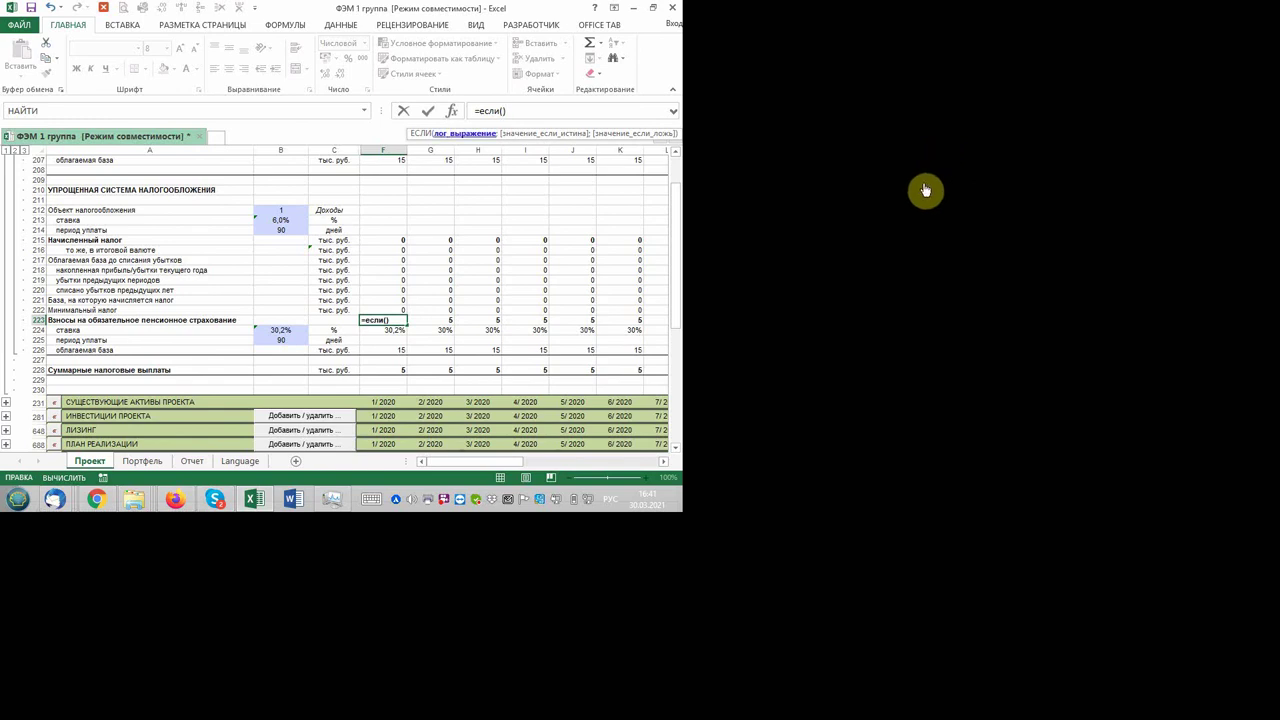
click(737, 492)
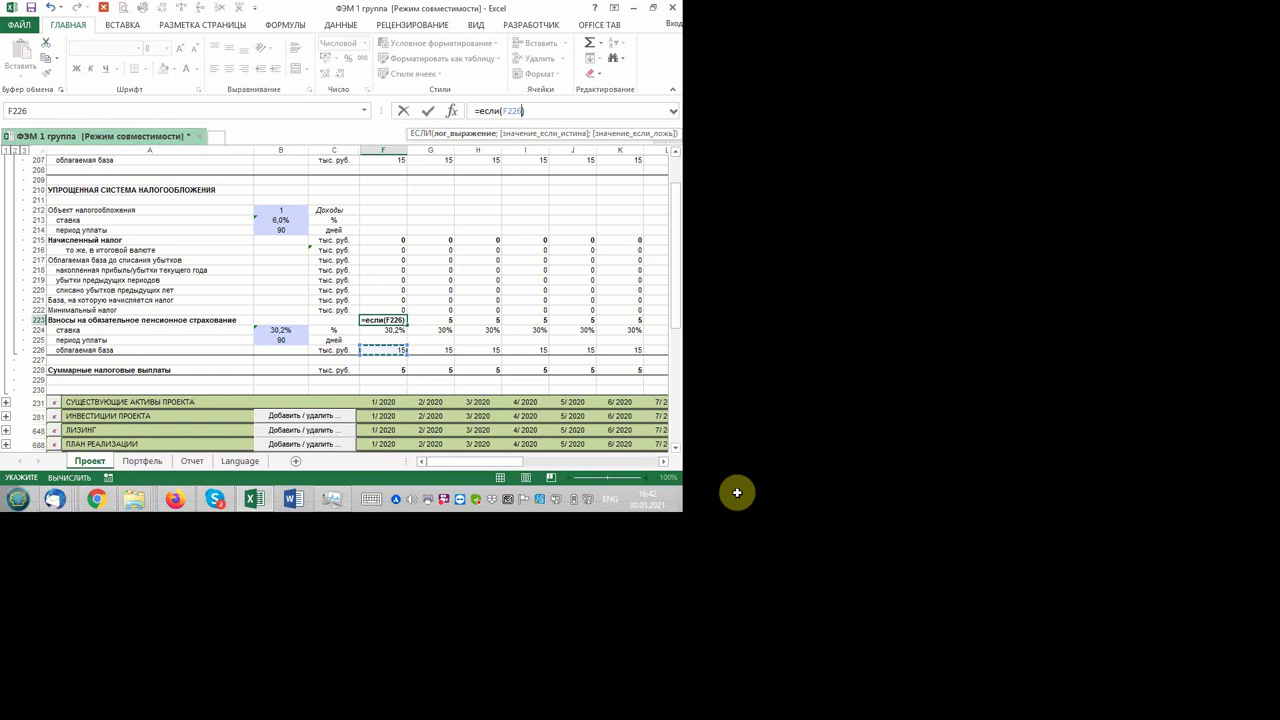
key(alt+shift)
text(>=)
text(12,13)
text($)
key(BackSpace)
text(;)
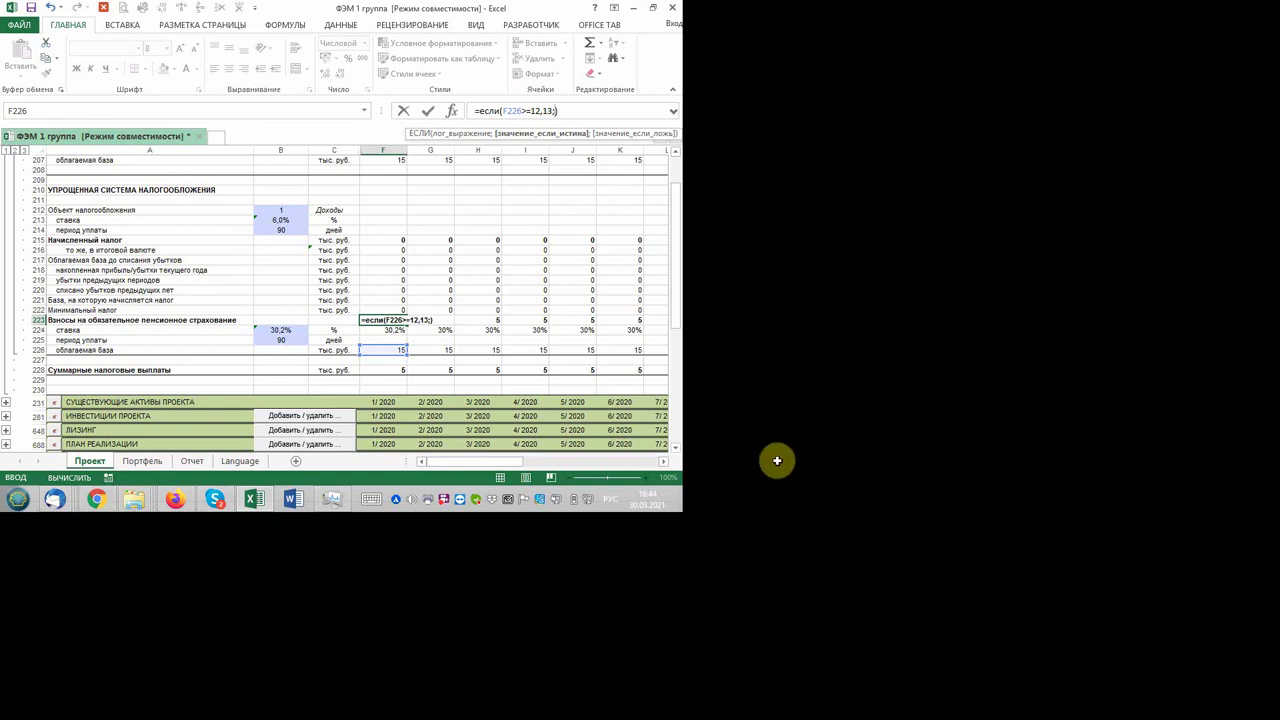
- Complete F223 as =ЕСЛИ(F226>=12,13;12,13*0,302+(F226-12,13)*0,152;F226*0,302), showing 4,10
text(12)
text(,13*0,)
text(302)
text(+)
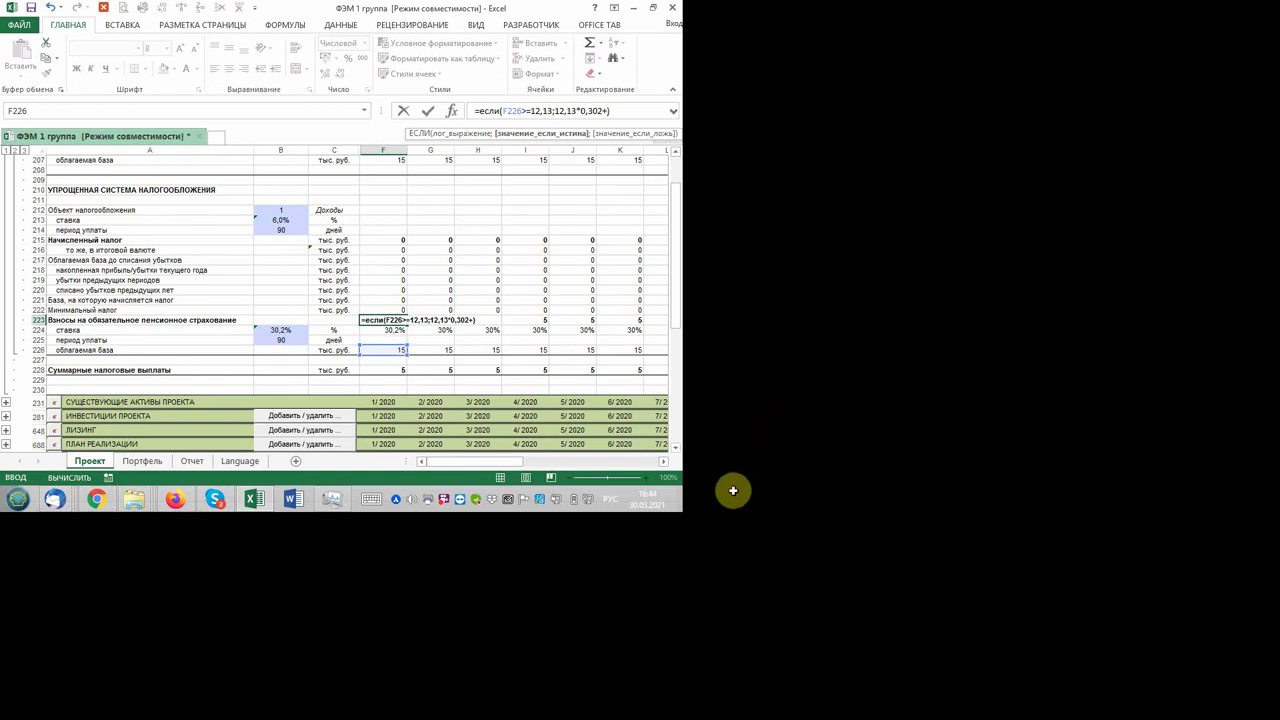
text(-)
text(12,13)
text())
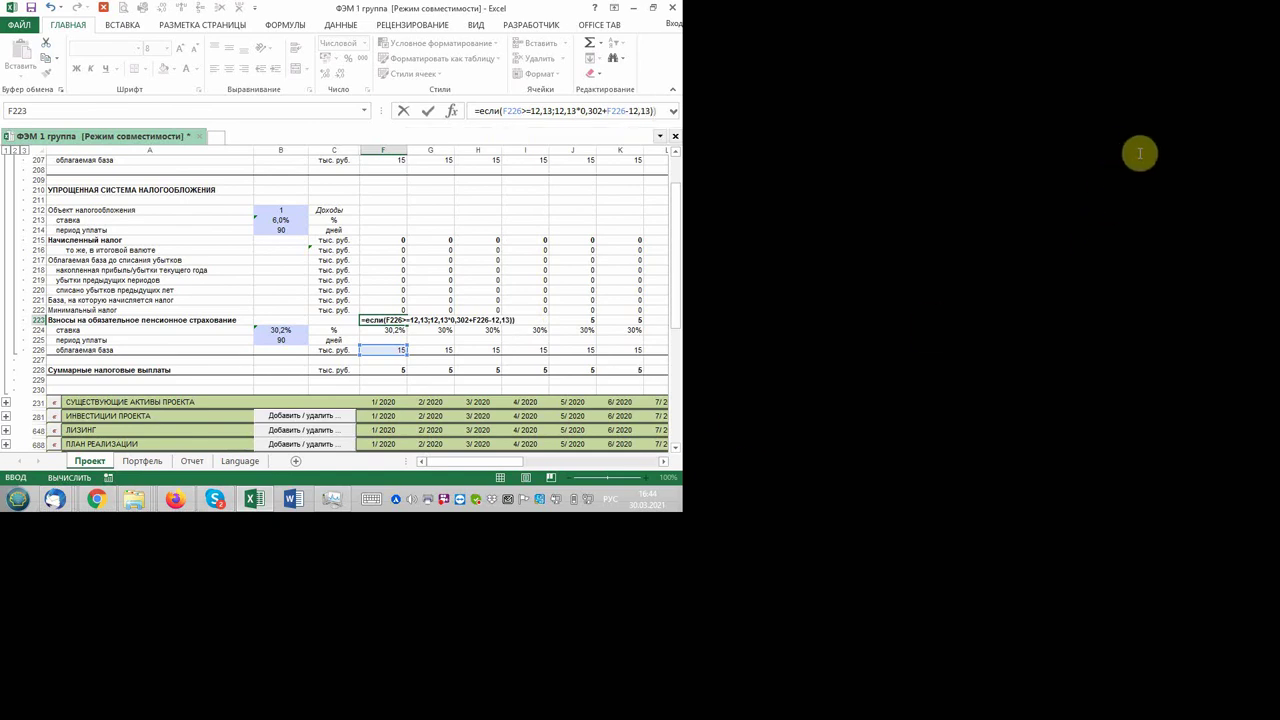
click(1140, 154)
text(()
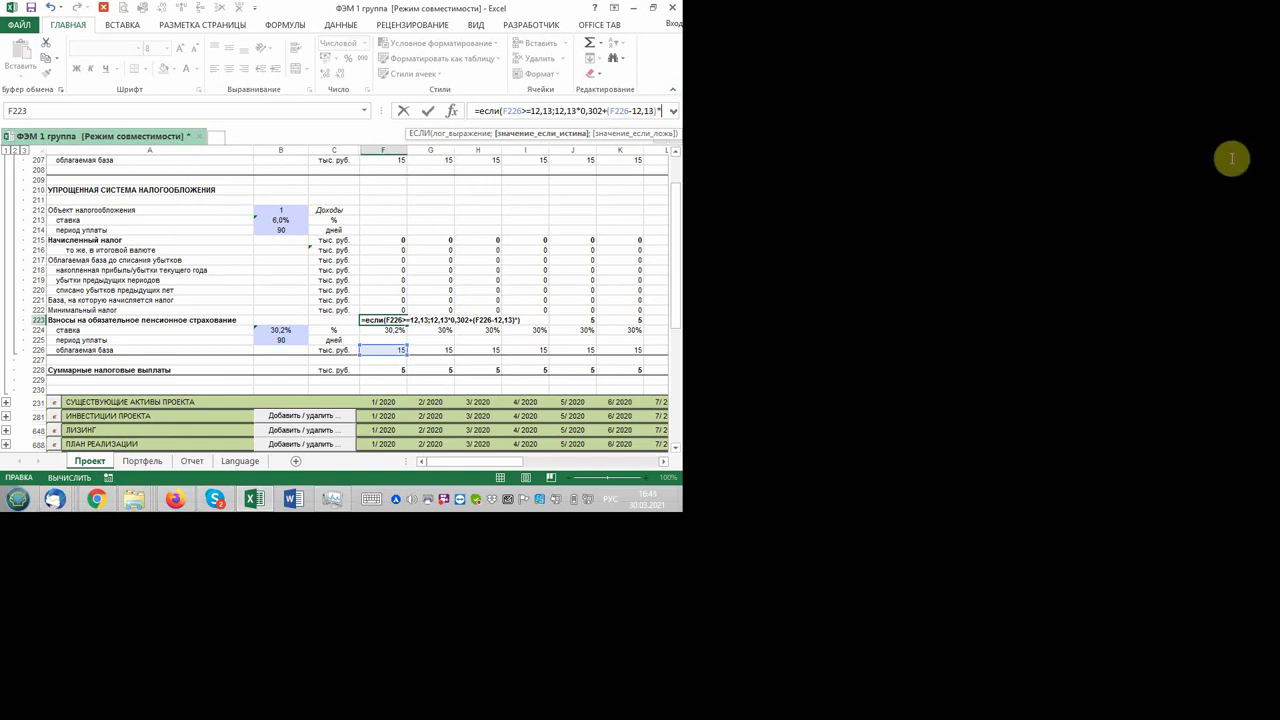
text(*0,152)
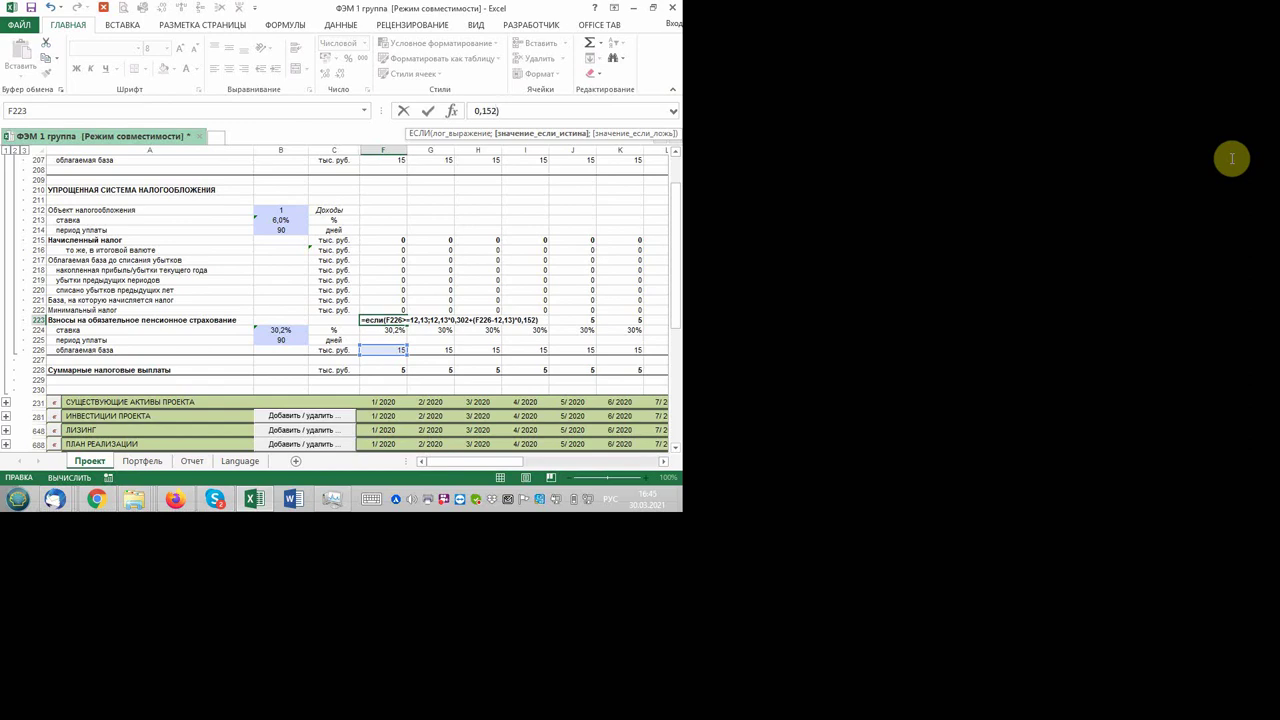
text(;)
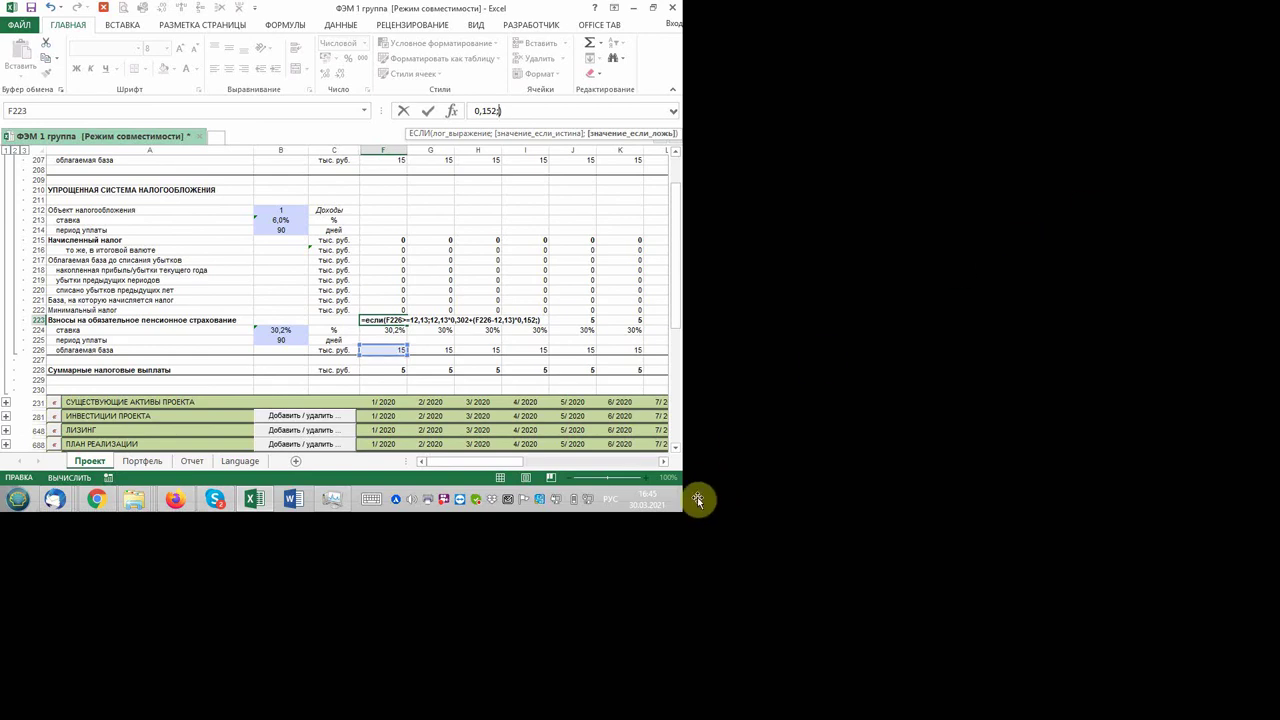
key(Down)
key(Down)
key(Down)
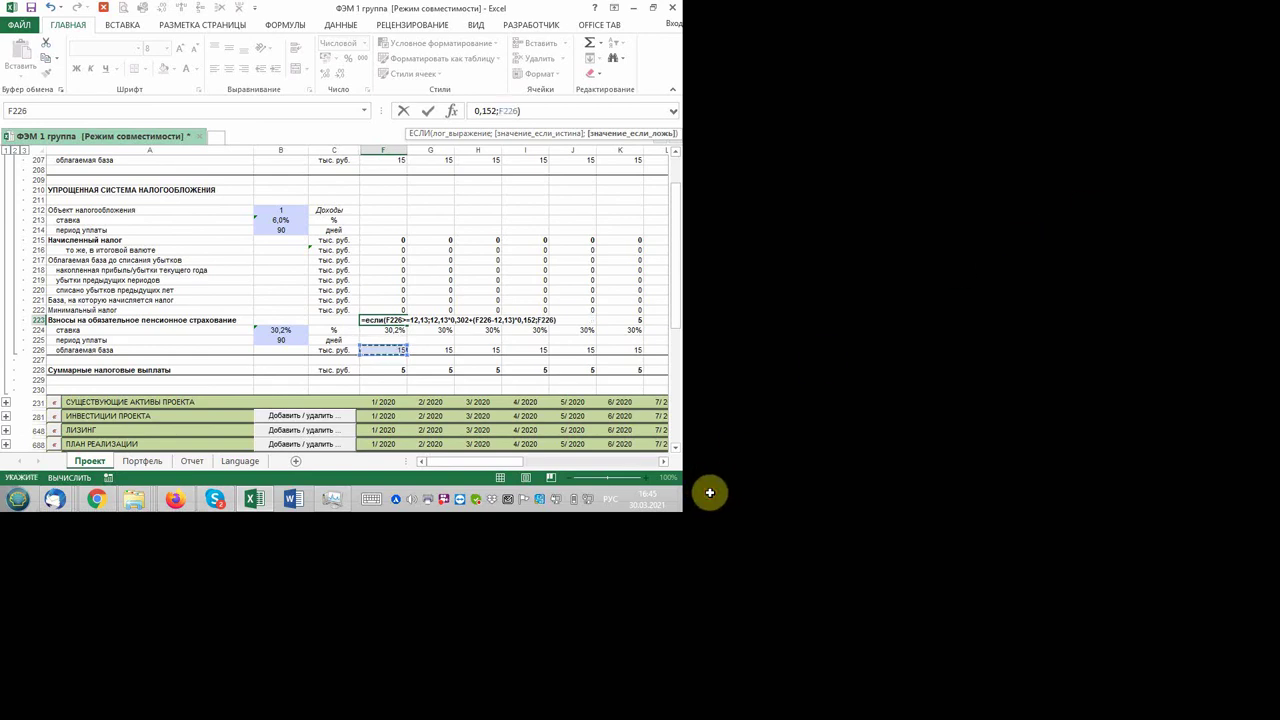
text(*0)
text(,302)
key(Return)
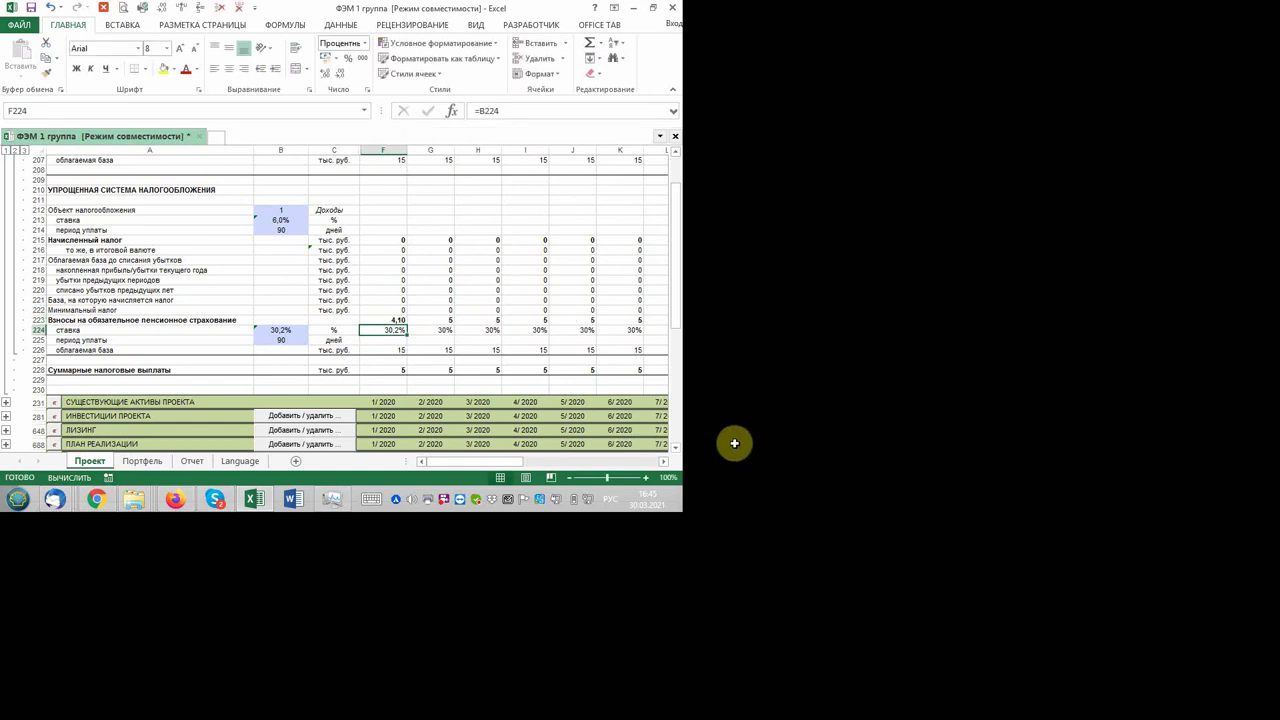
- Expand the formula bar to show F223's full tiered ЕСЛИ pension formula on two lines
key(Up)
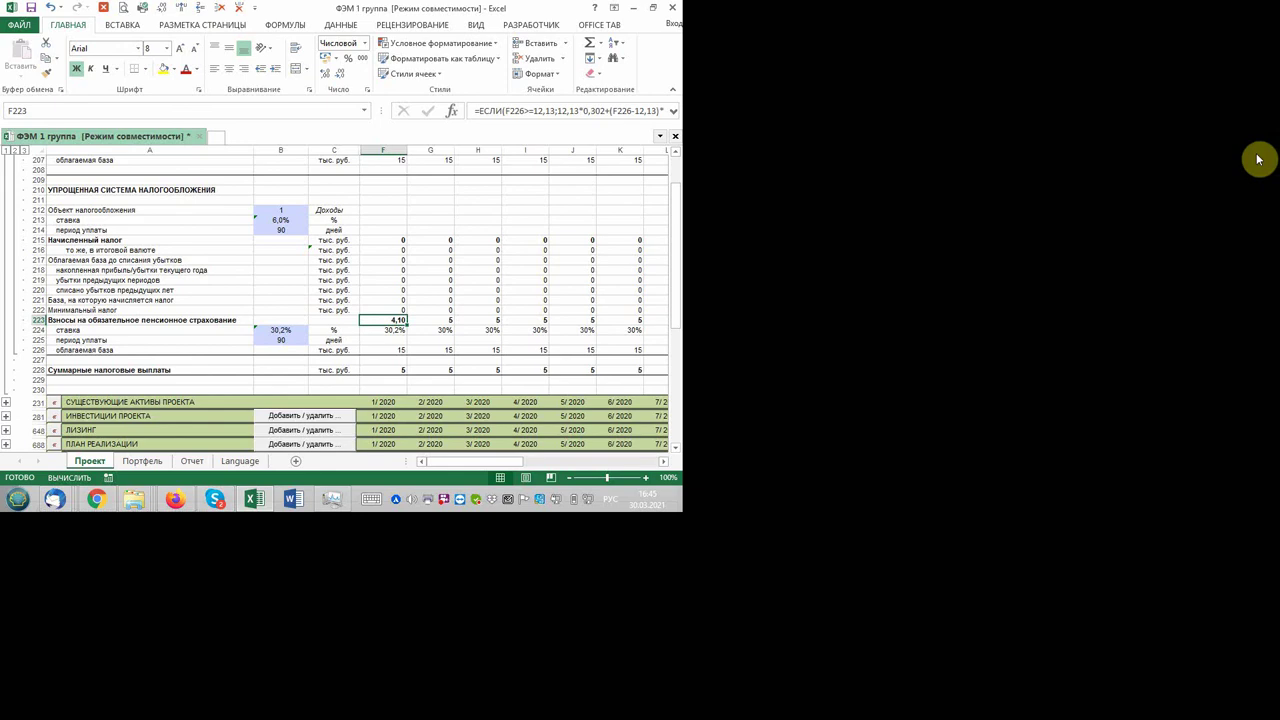
key(ctrl+shift+u)
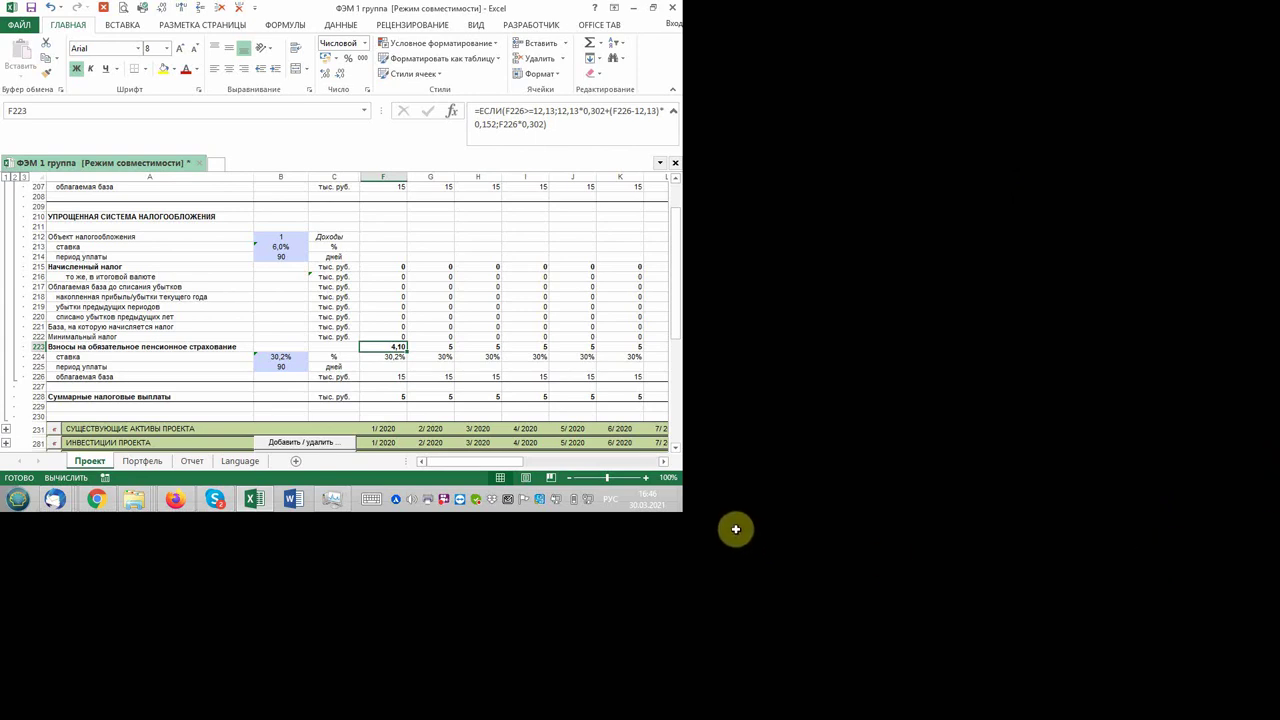
- Replace the F1085 link in taxable base F226 with the test value 7
key(Down)
key(Down)
key(Down)
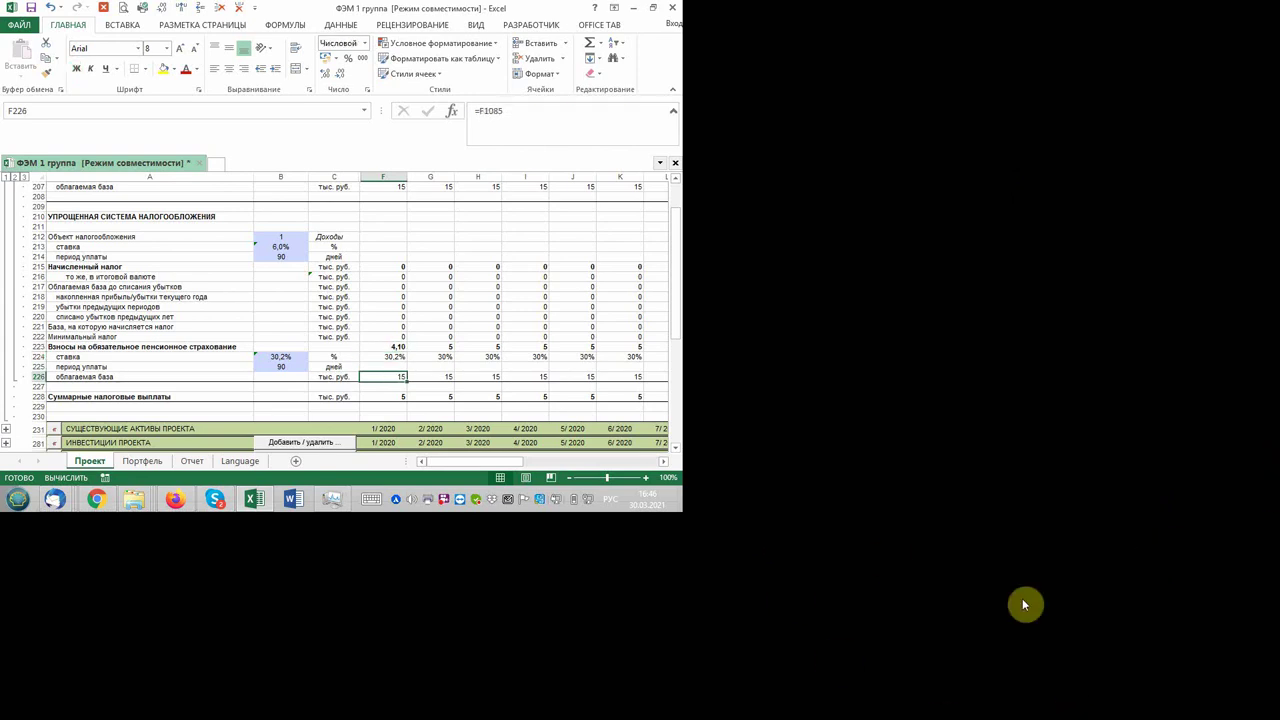
text(7)
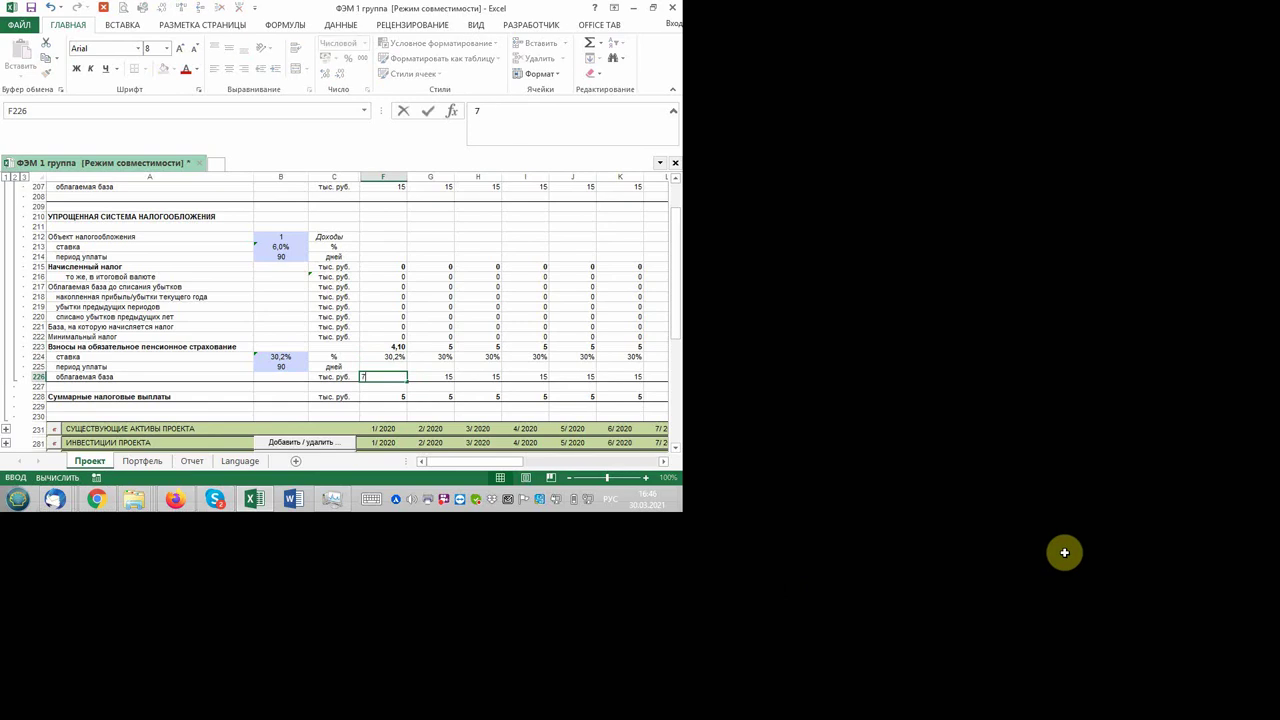
key(Return)
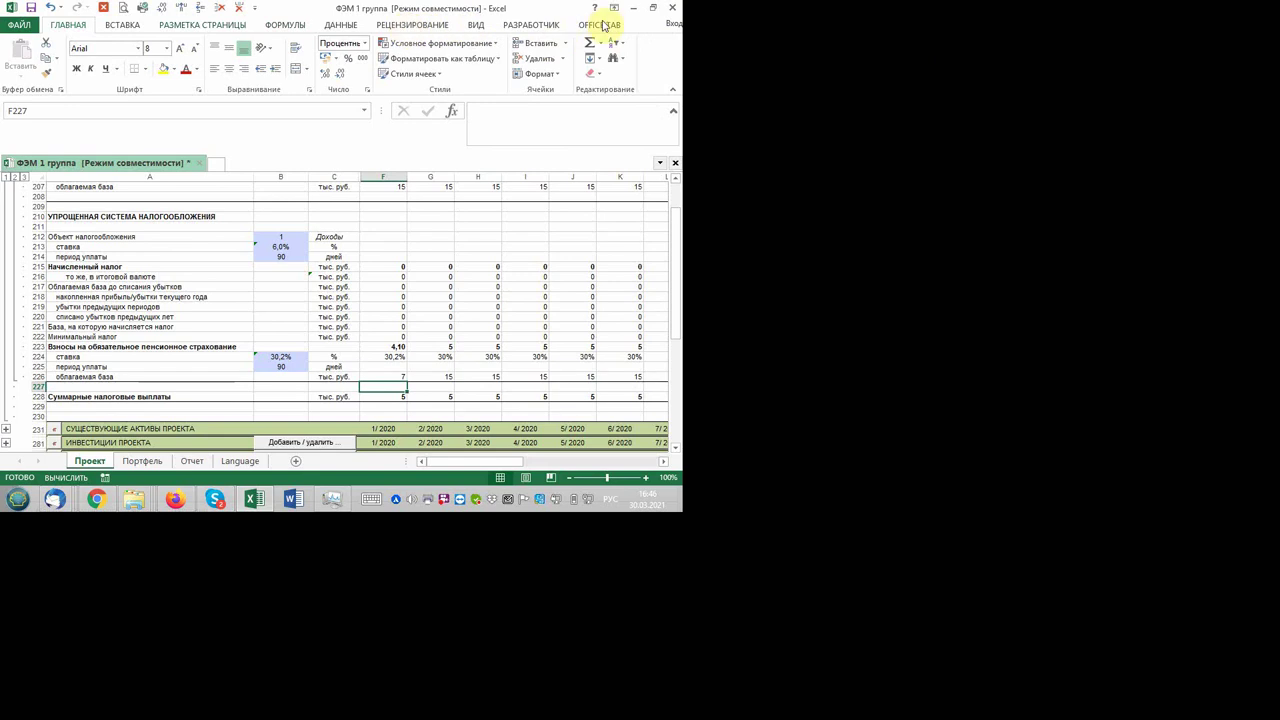
- Set Formulas calculation options to Automatic so F223 recalculates to 2,11
click(338, 26)
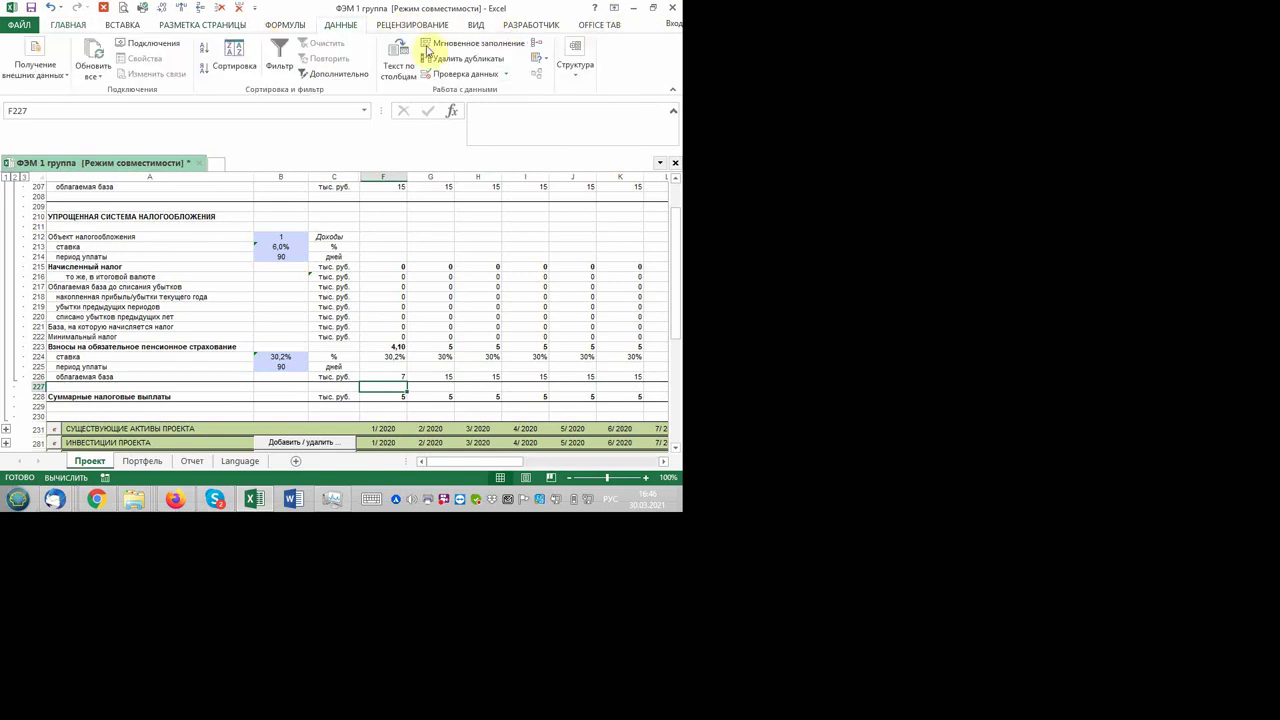
scroll(531, 38, up, 1)
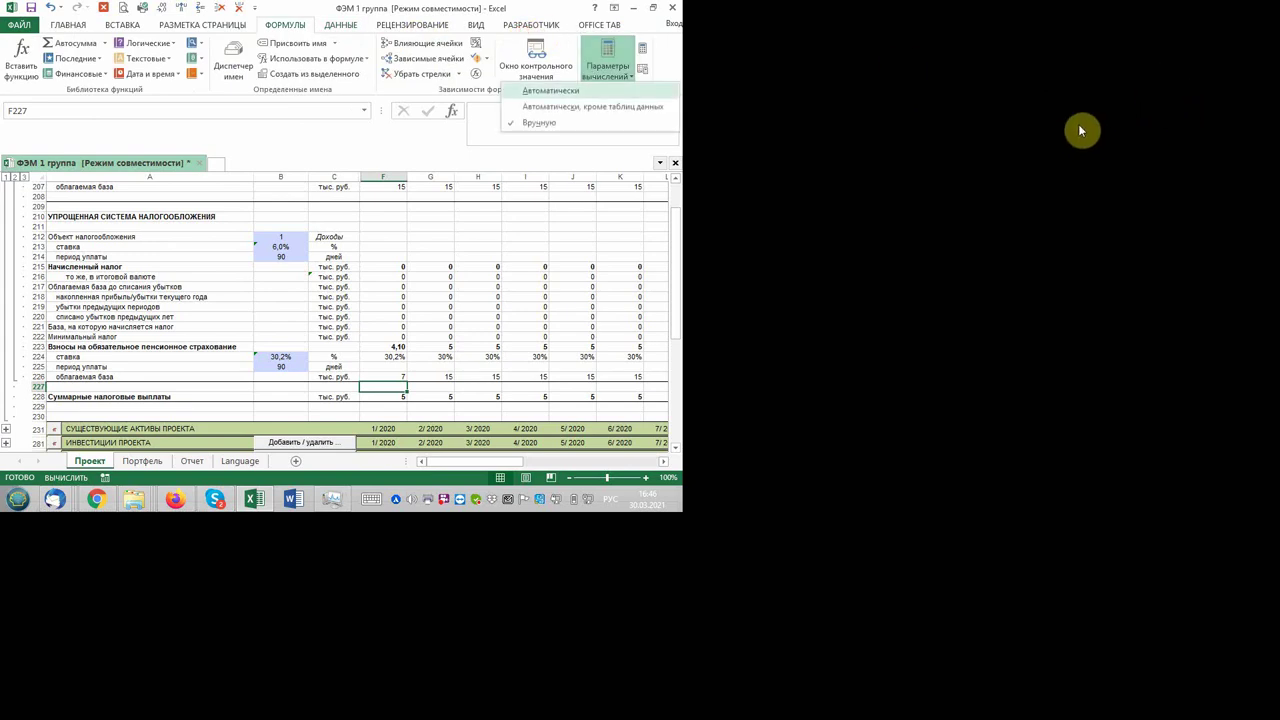
click(605, 88)
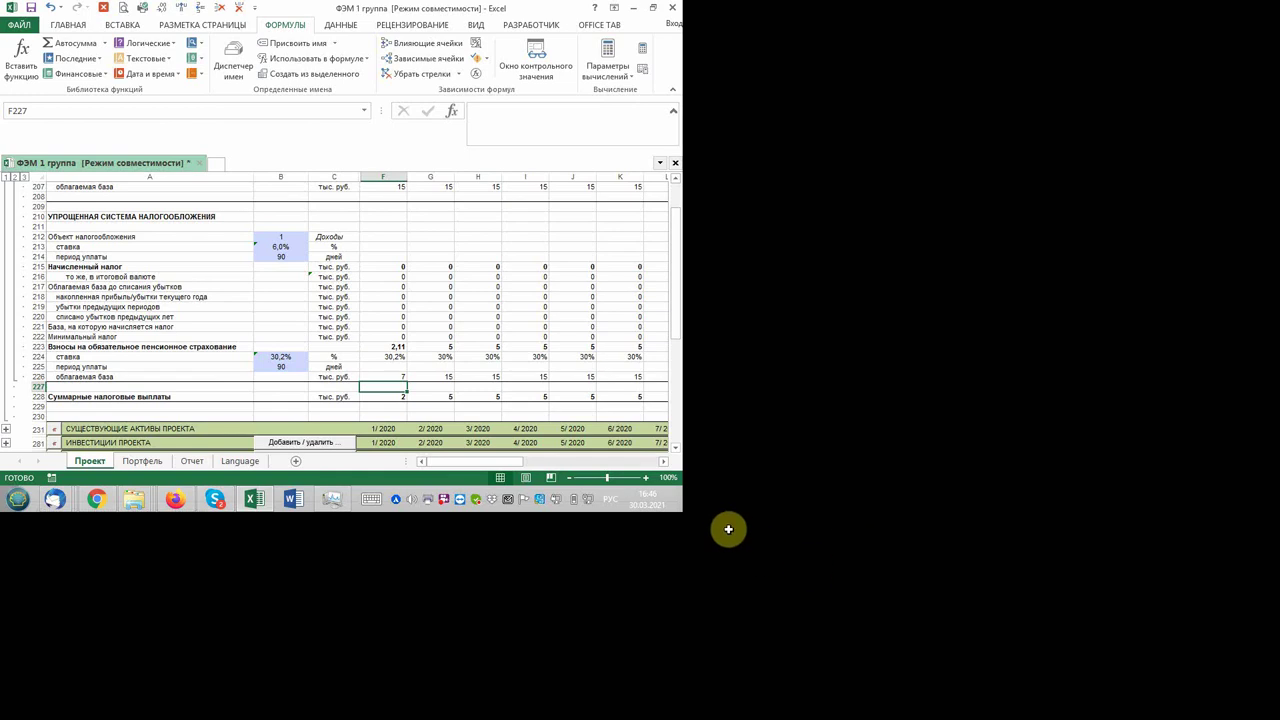
- Enter the test base 12,13 in F226, giving 3,66 in F223
key(Up)
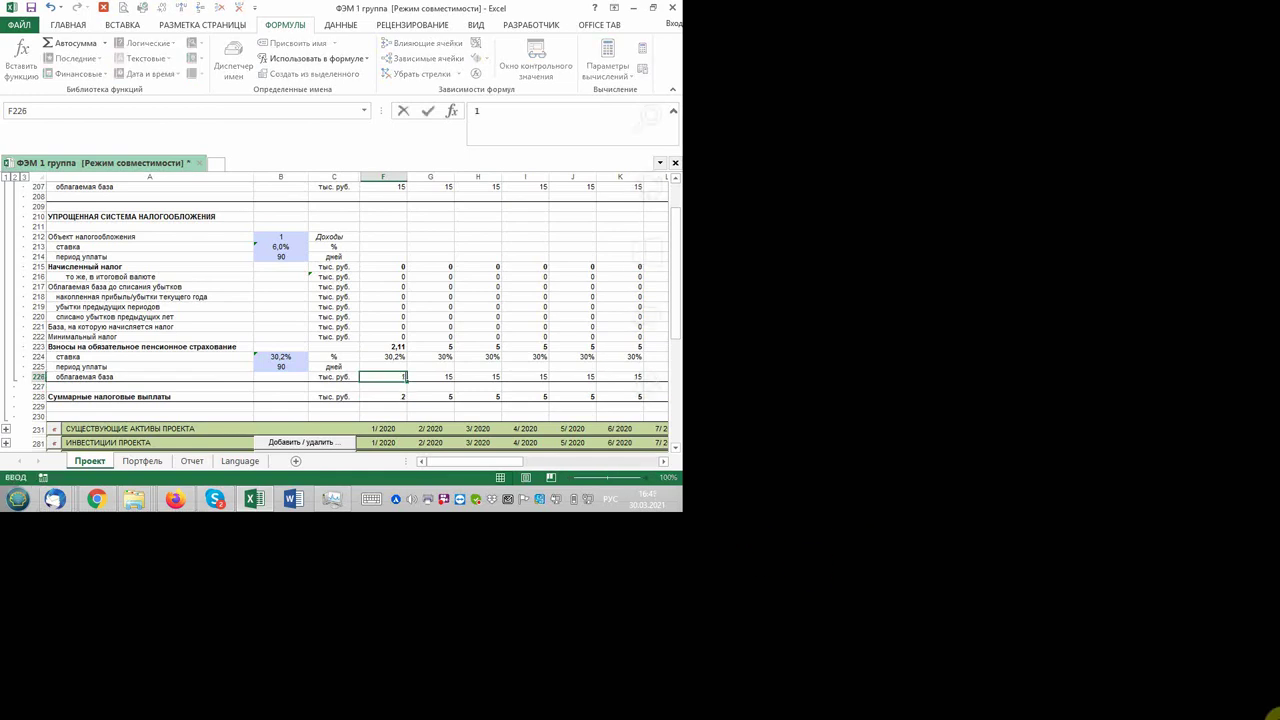
text(12,13)
key(Return)
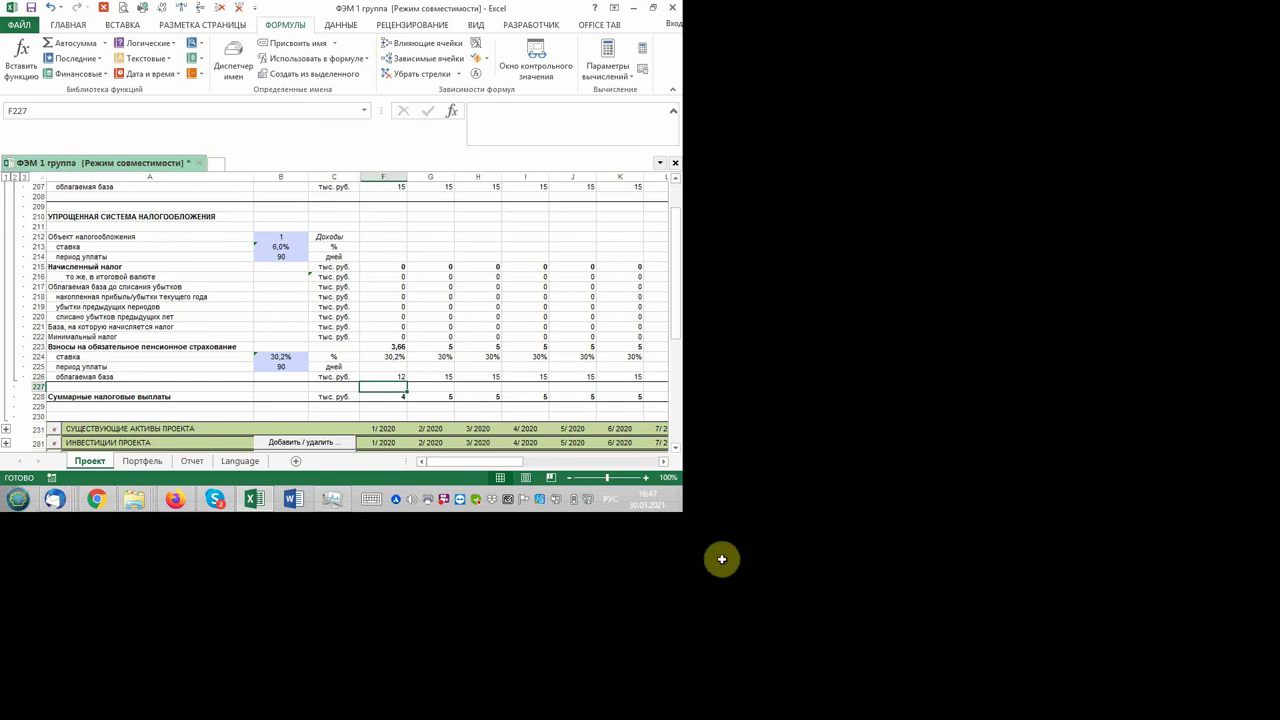
- Change the F226 test base to 15,13 so F223 reads 4,12
key(Up)
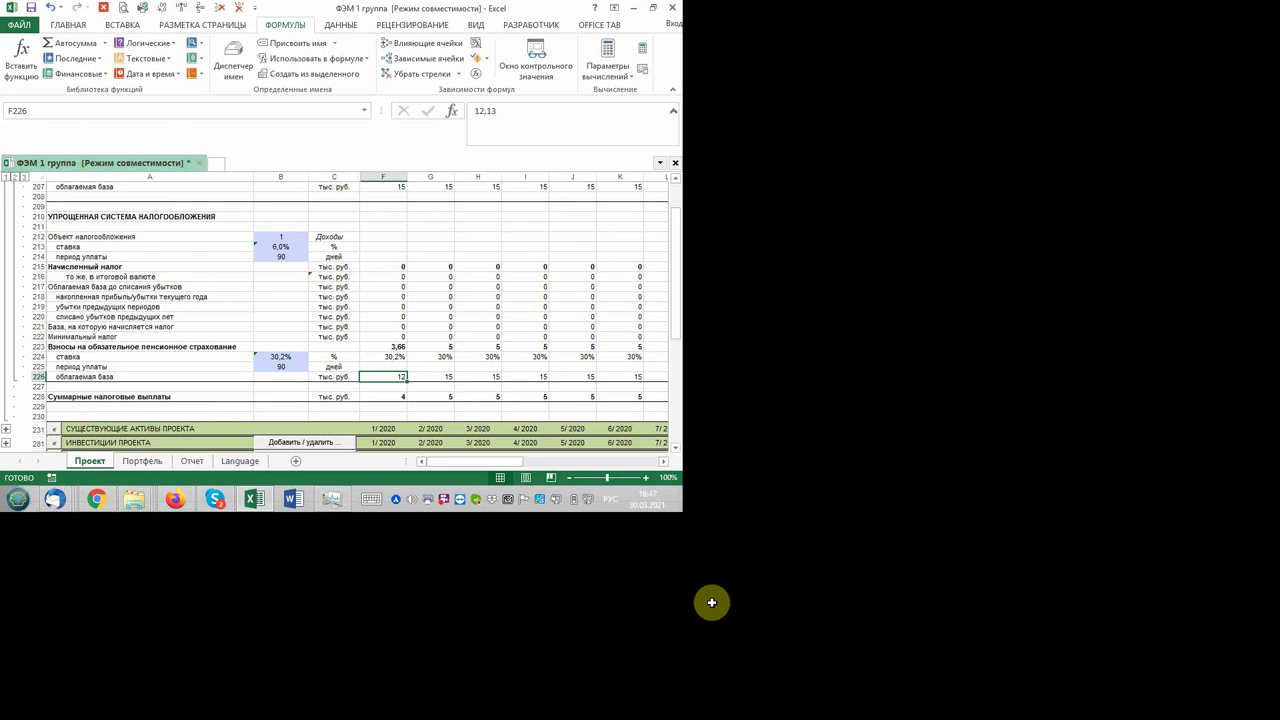
text(15,13)
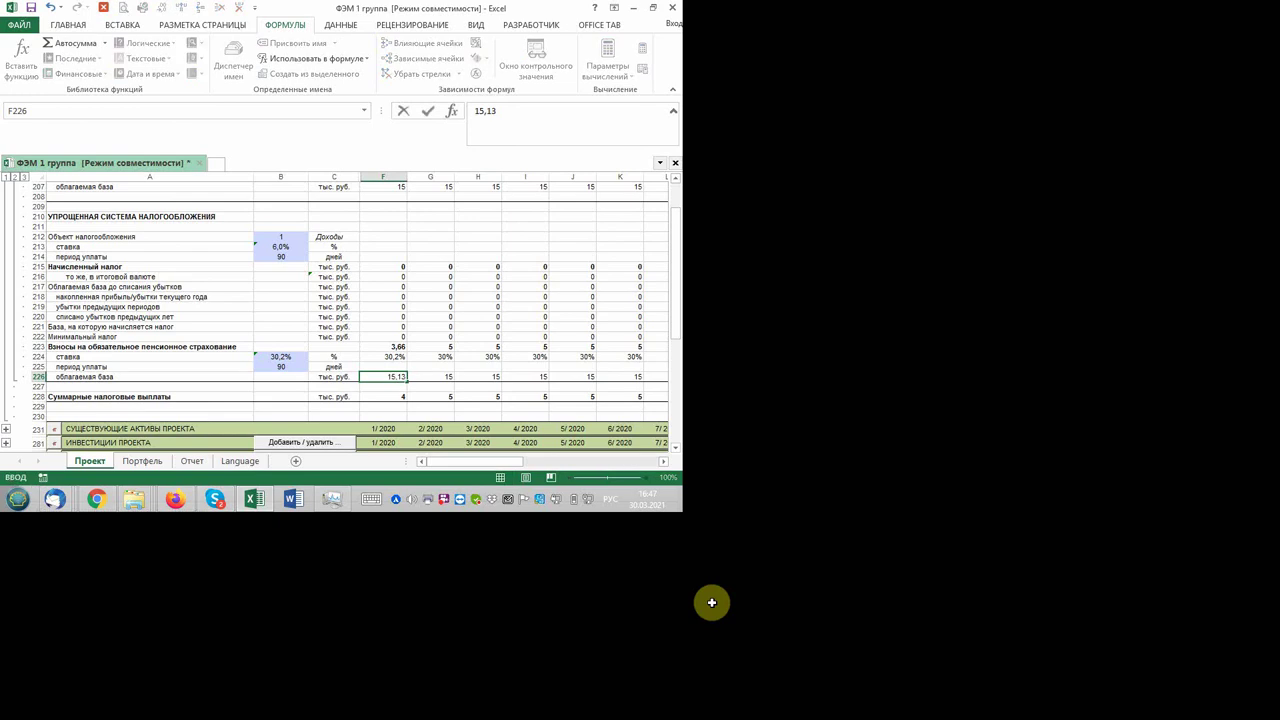
key(Return)
key(Up)
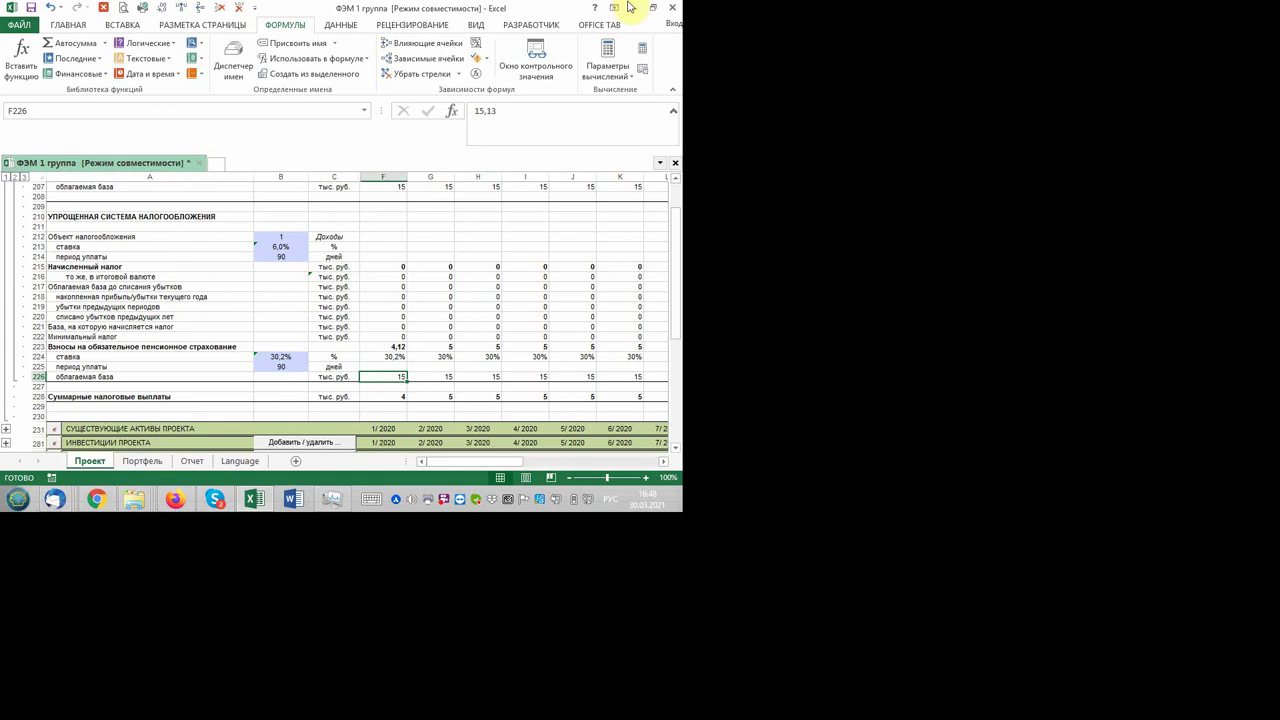
key(Up)
key(Up)
key(Up)
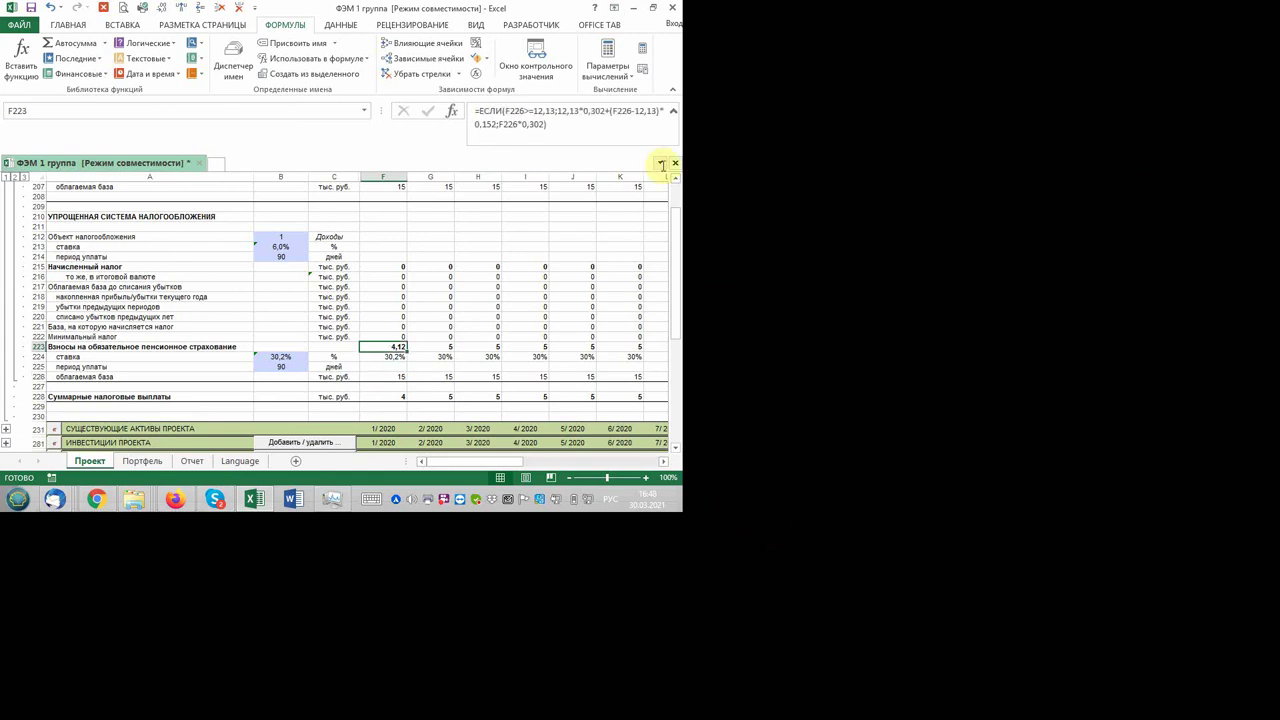
- Increase F223's displayed decimal places to five
key(alt+Cyrillic_ya)
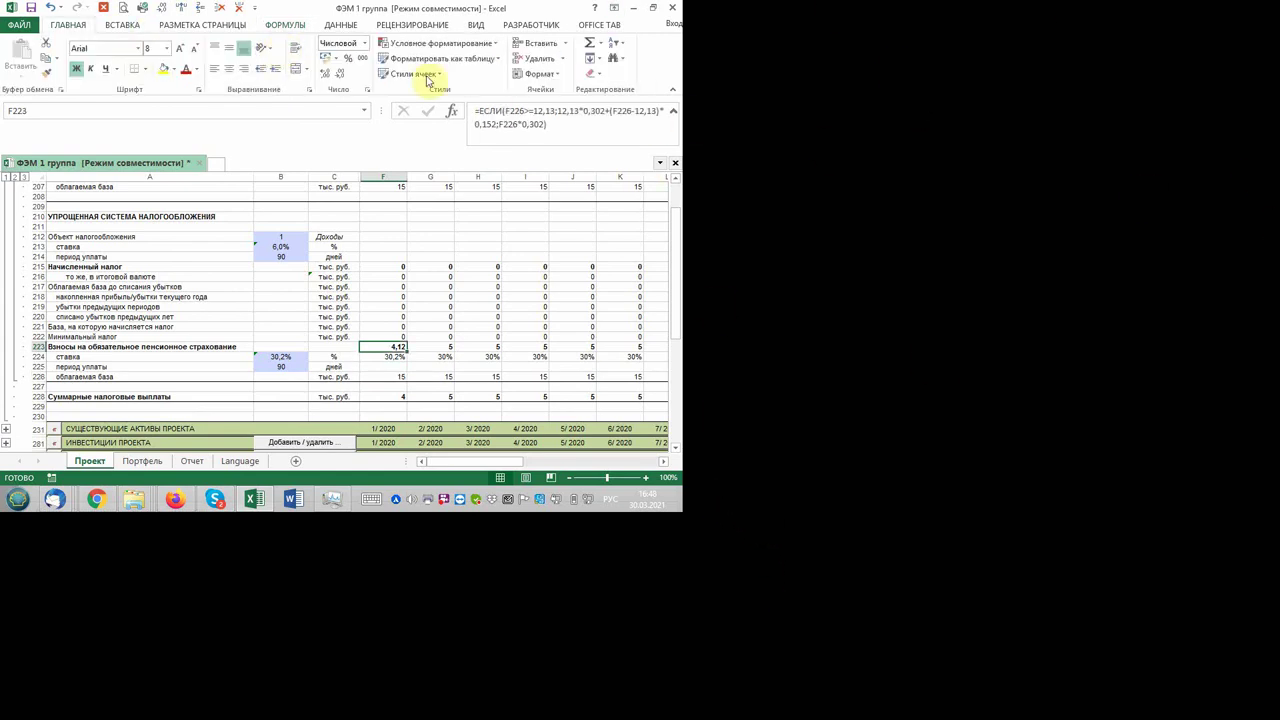
key(0)
key(alt+Cyrillic_ya)
key(0)
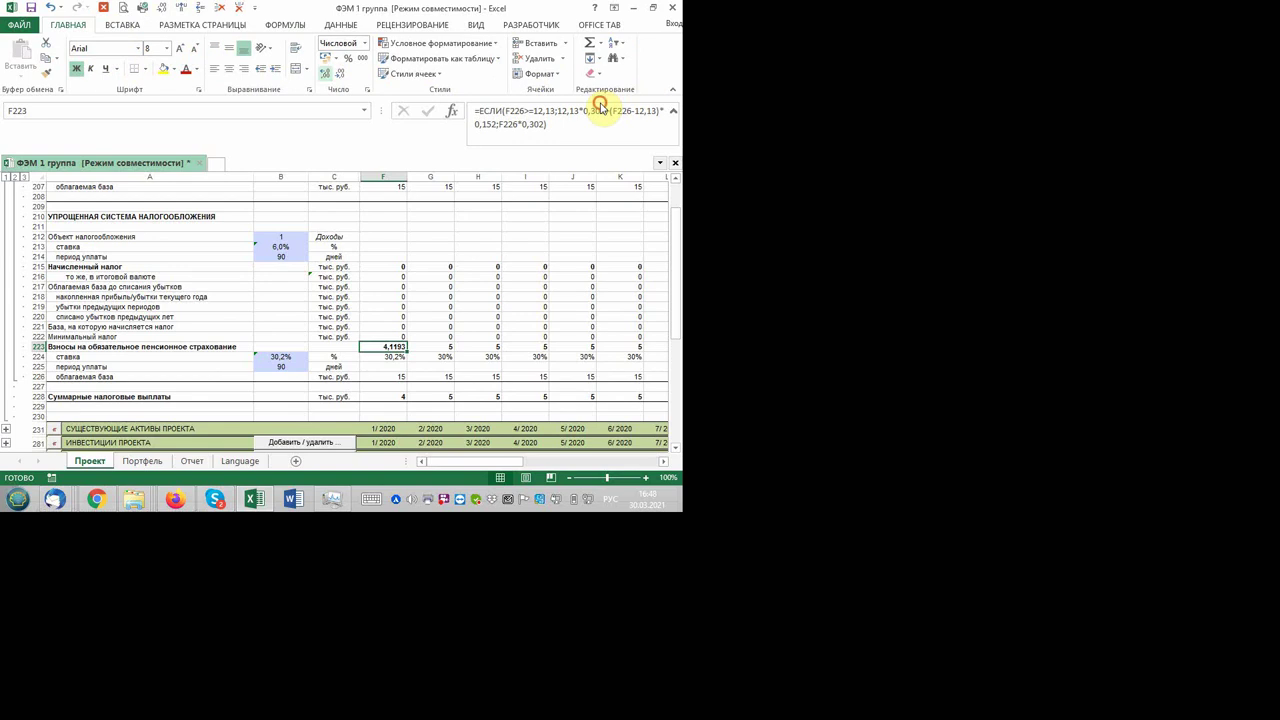
key(alt+Cyrillic_ya)
key(0)
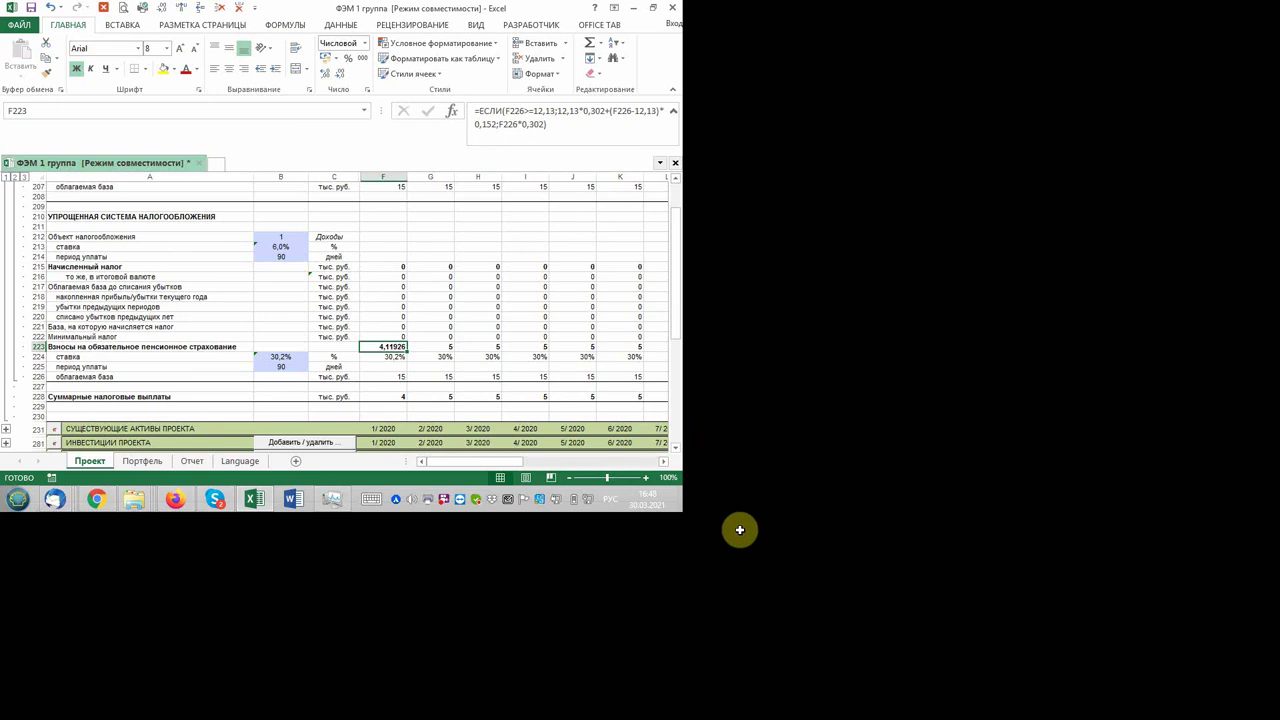
- Fill G226's linked formula back into F226 to restore =F1085, making F223 read 4,09950
key(Down)
key(Down)
key(Down)
key(Right)
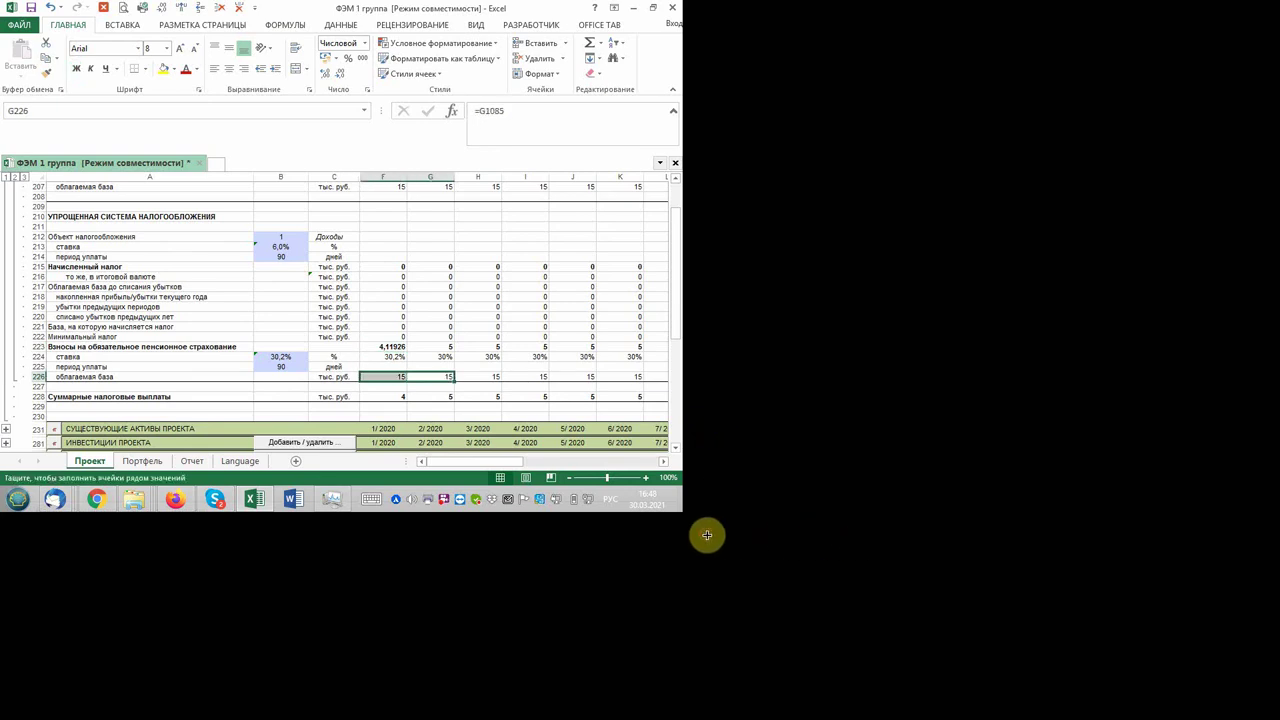
drag(707, 535, 706, 532)
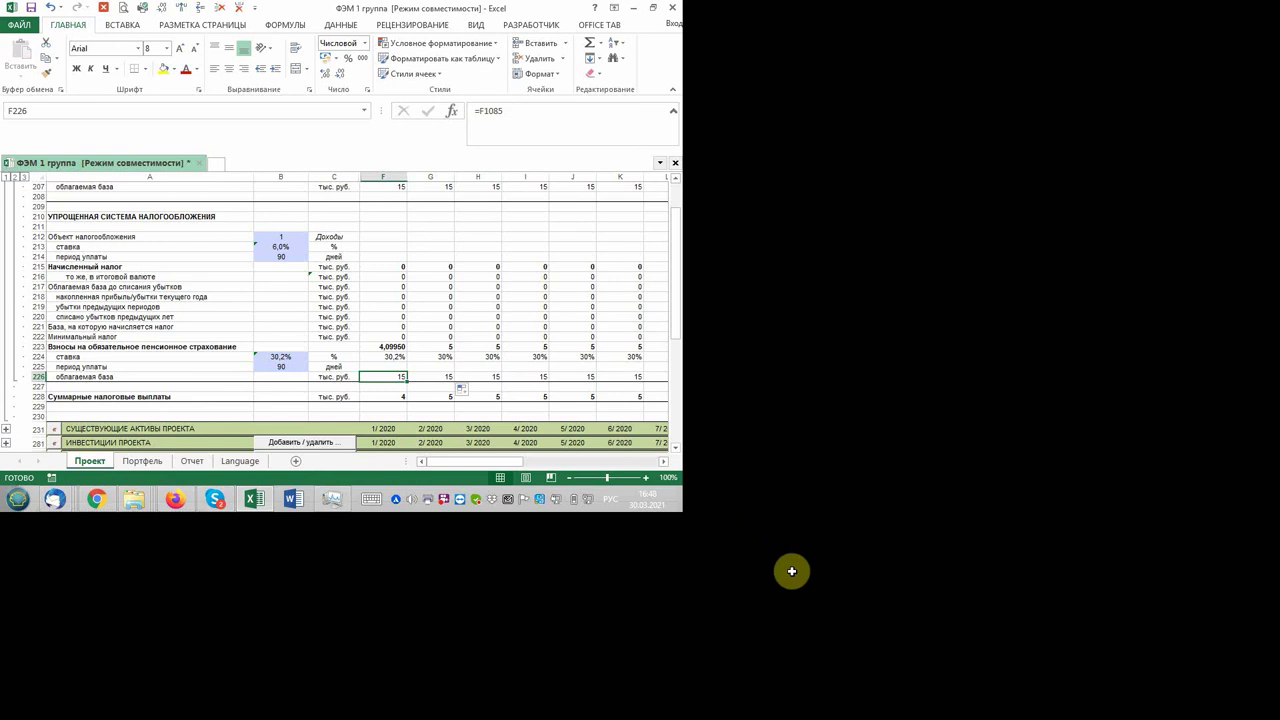
click(739, 487)
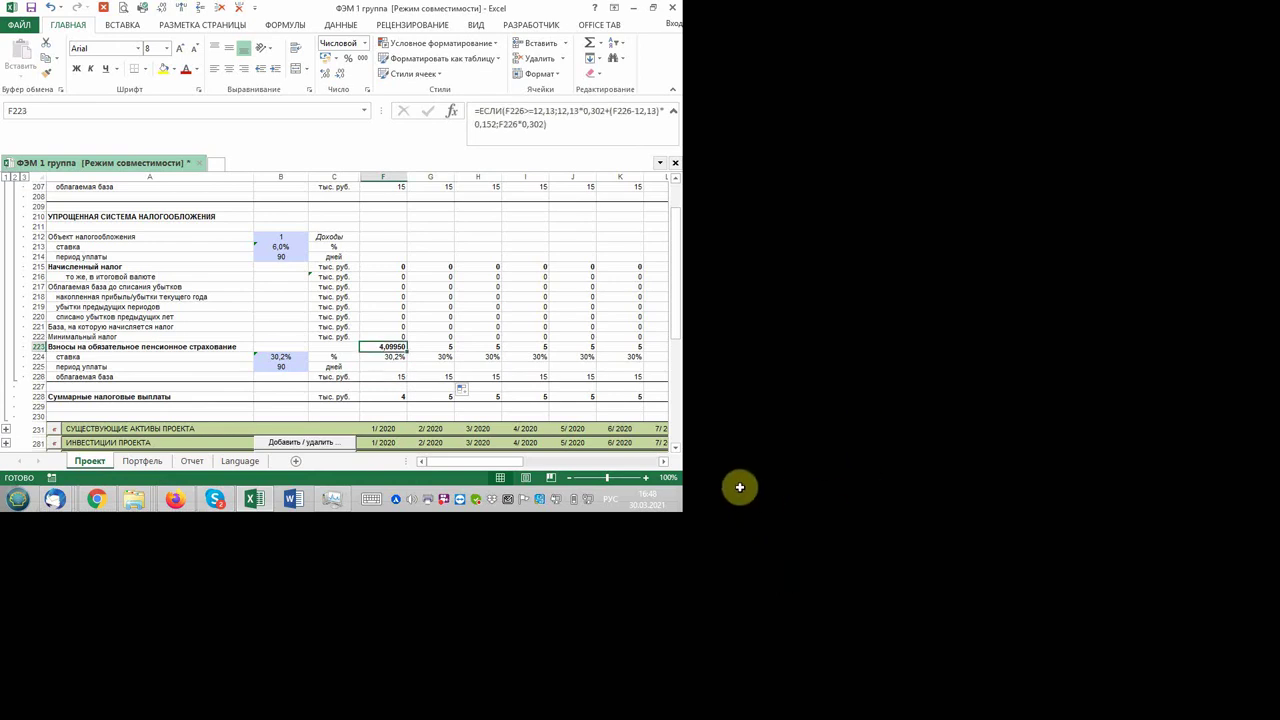
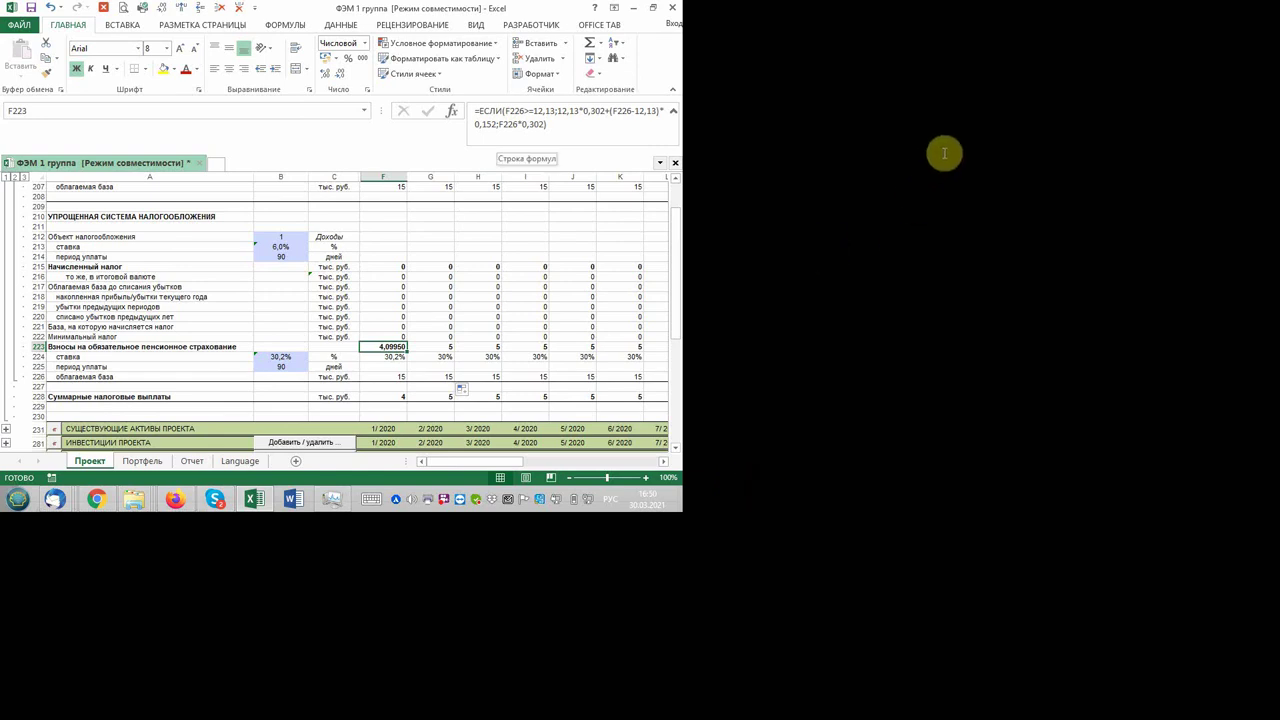
- Inspect F223's pension formula condition F226>=12,13 and select its hard-coded 0,302 rate
click(955, 153)
drag(955, 153, 1039, 153)
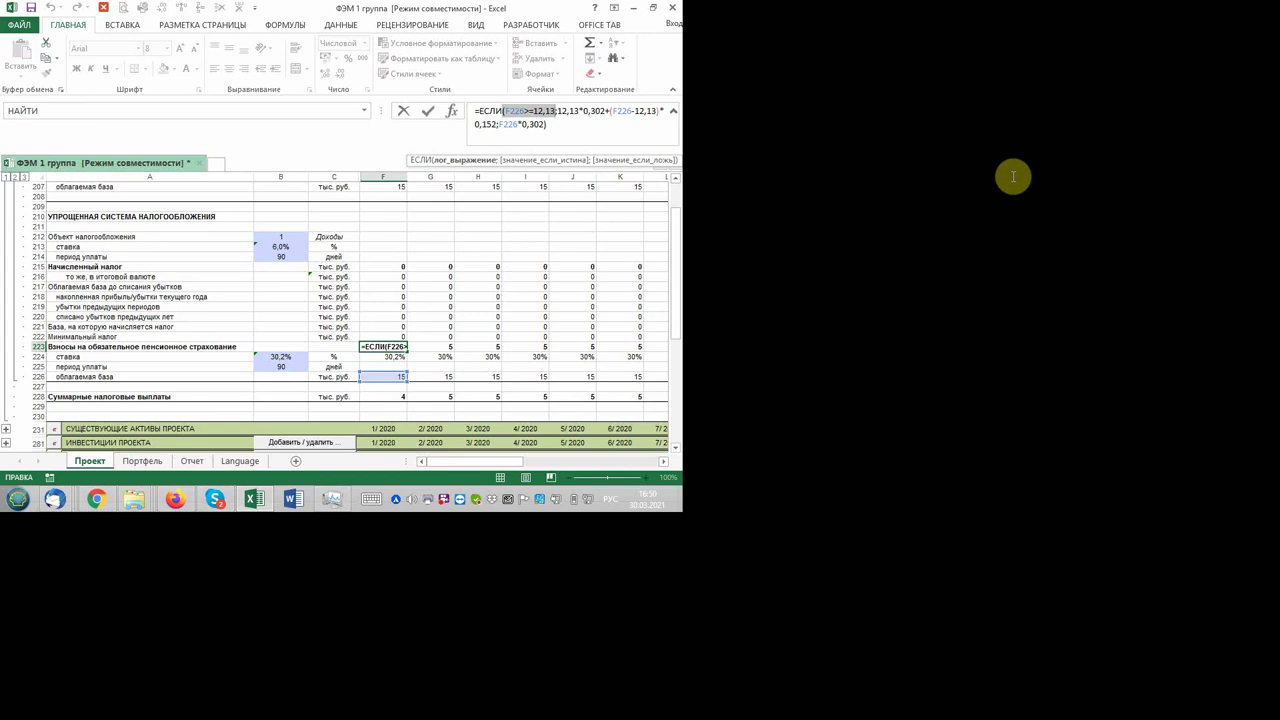
key(ctrl+Return)
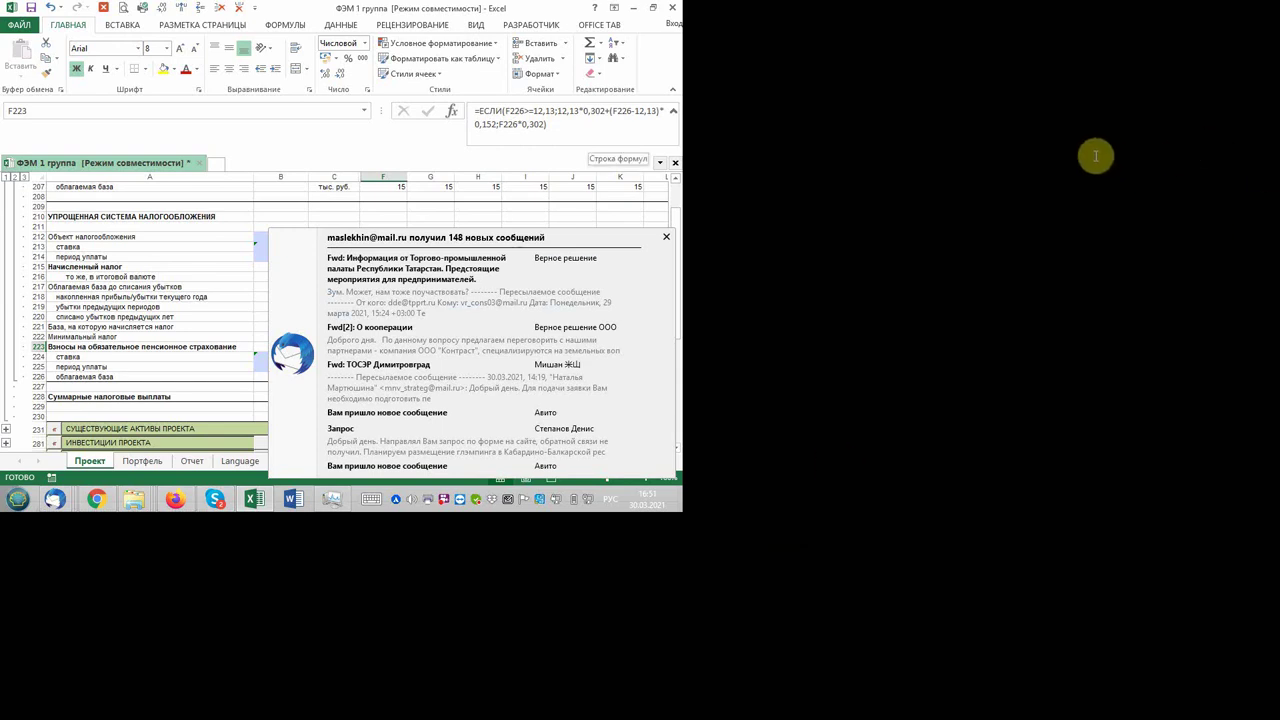
double_click(1131, 156)
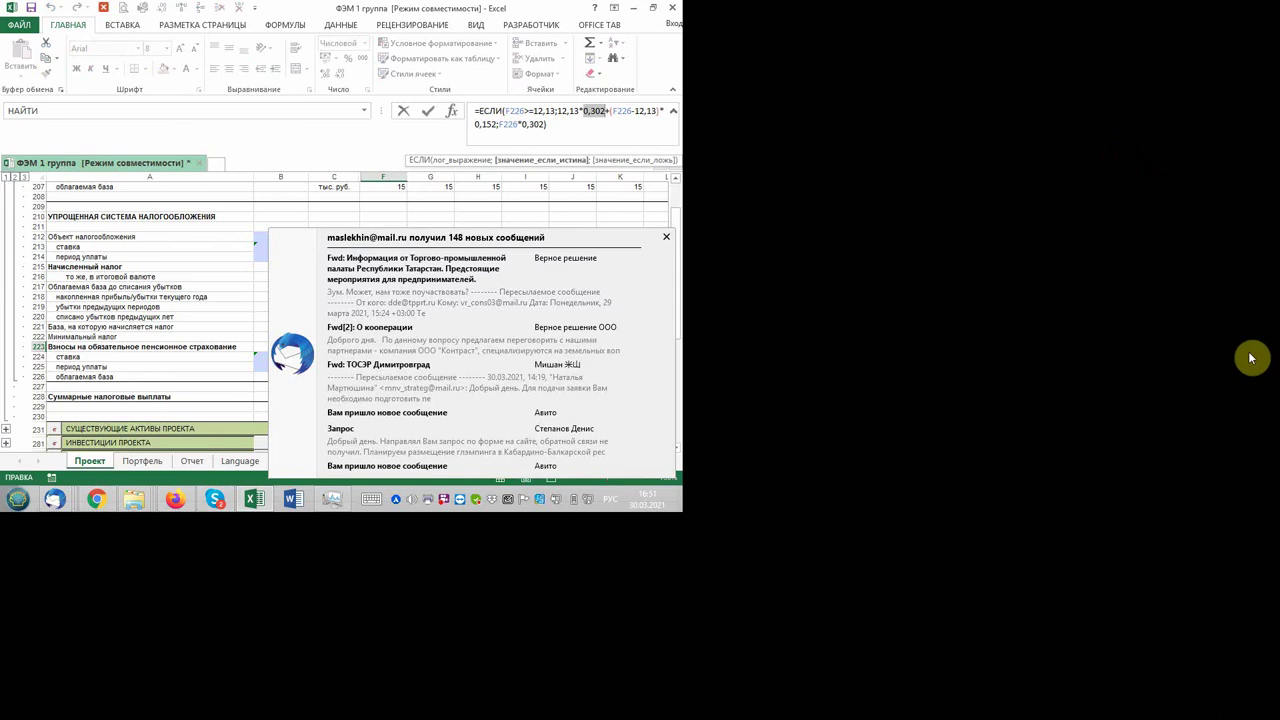
- Replace both 0,302 rates in F223's formula with references to F224, giving 4,09950
click(745, 508)
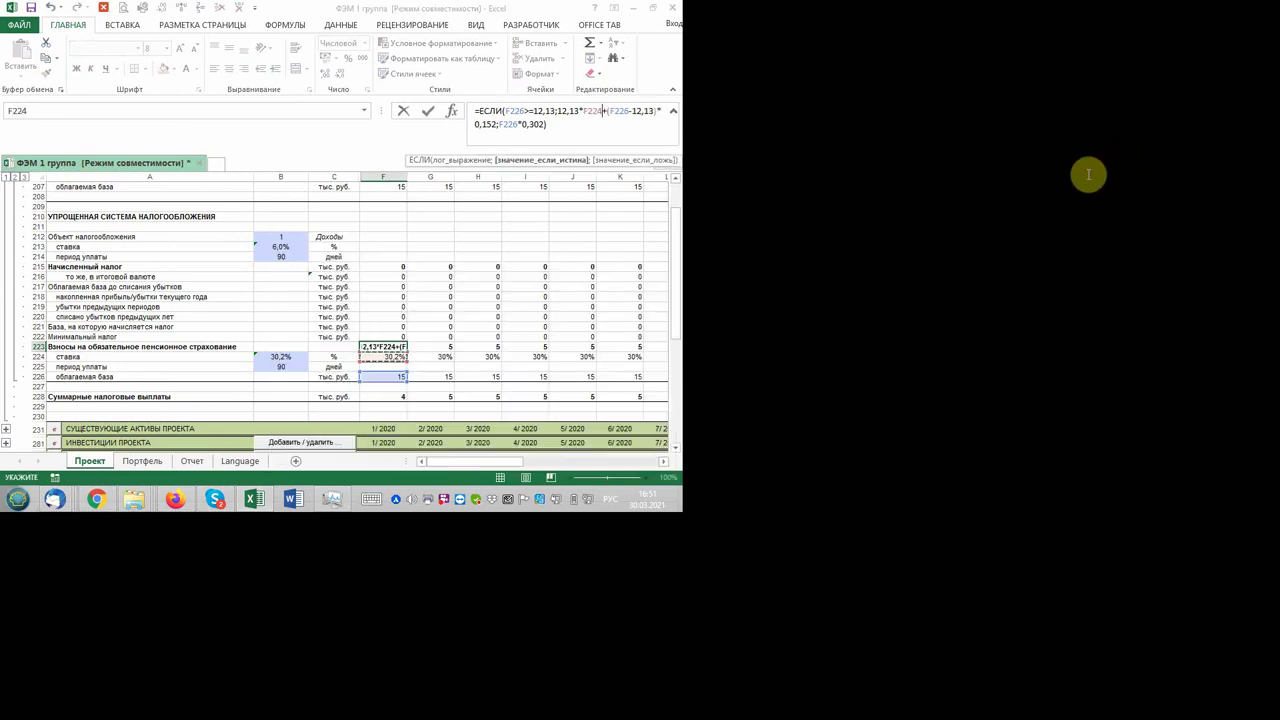
key(shift+Right)
key(shift+Right)
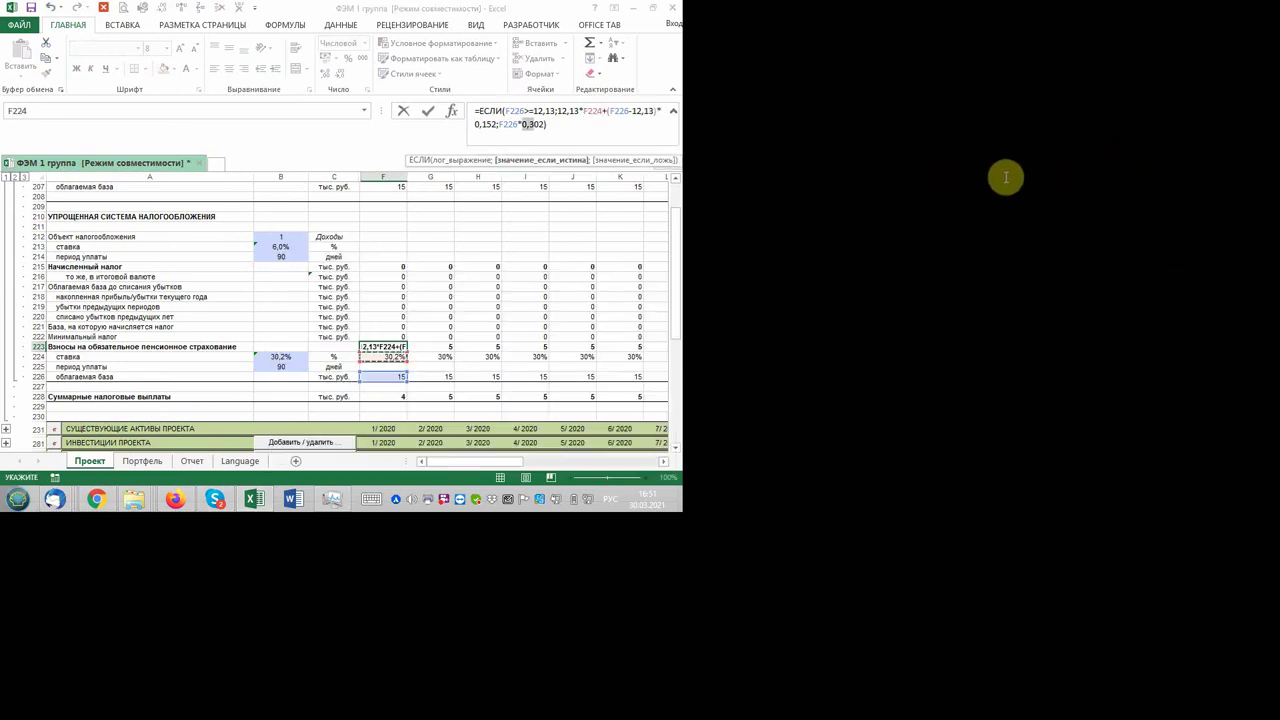
key(shift+Right)
key(shift+Right)
key(shift+Right)
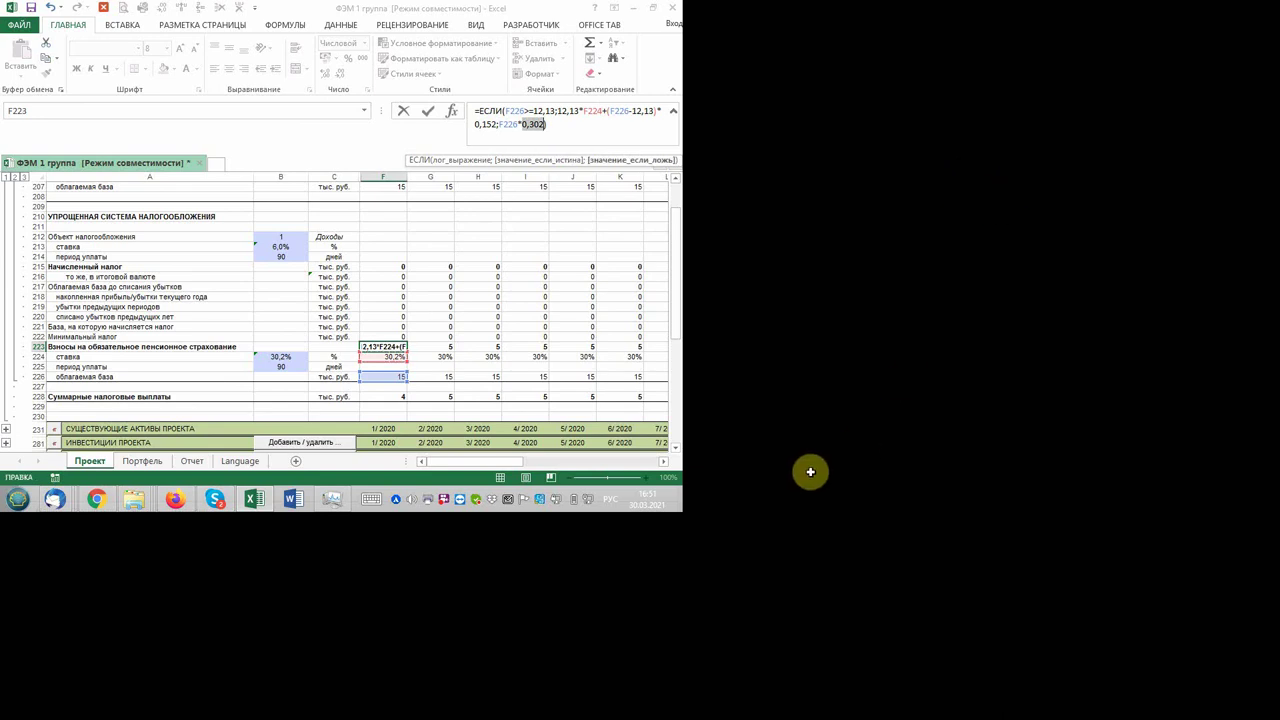
click(747, 502)
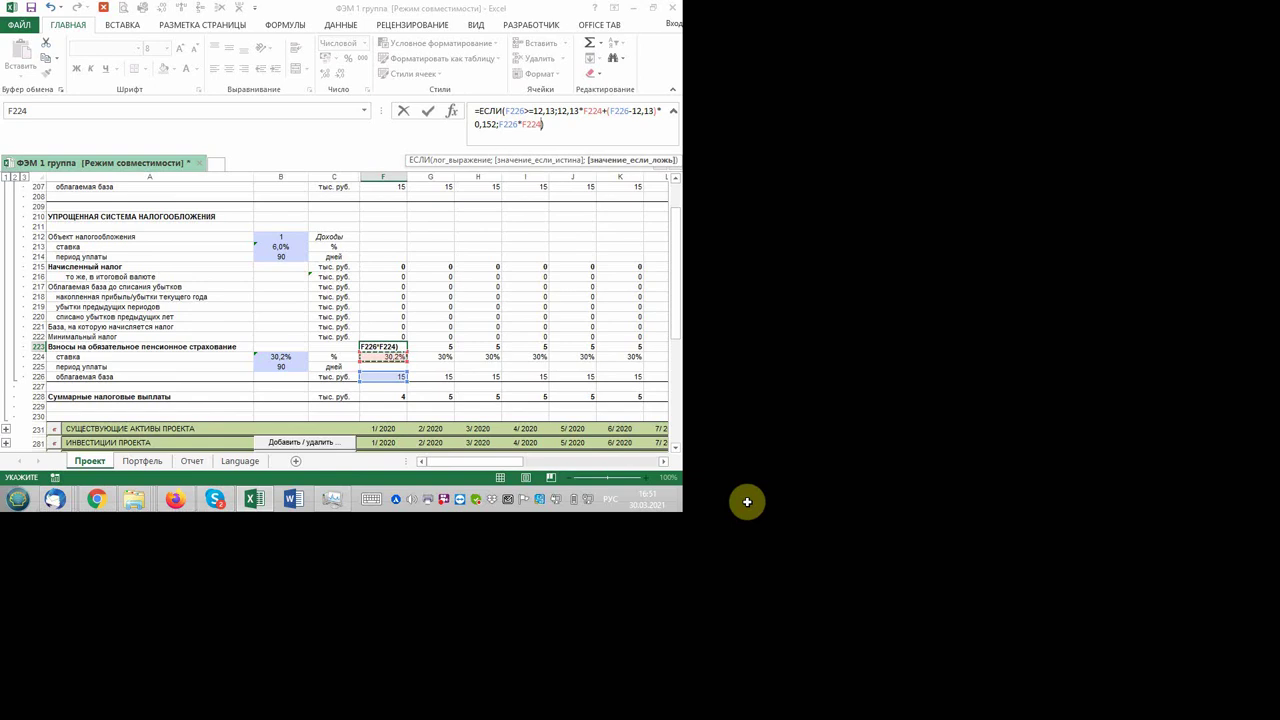
key(Return)
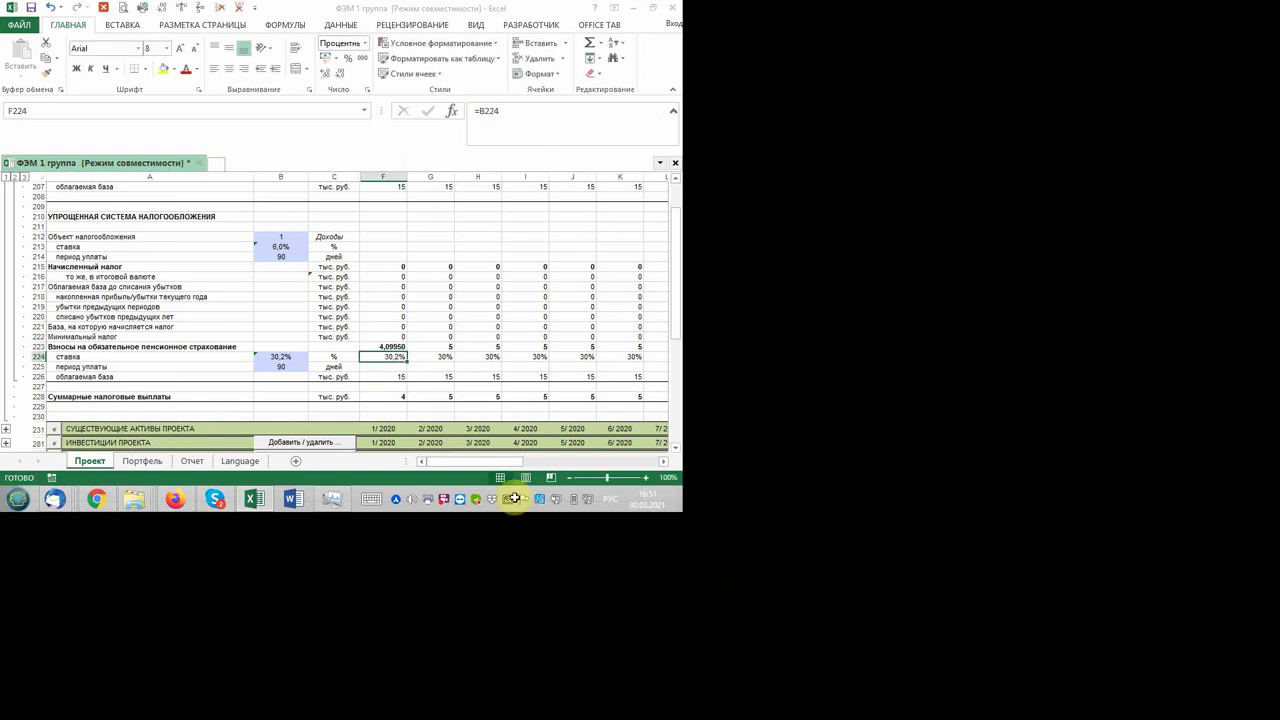
key(Left)
key(Left)
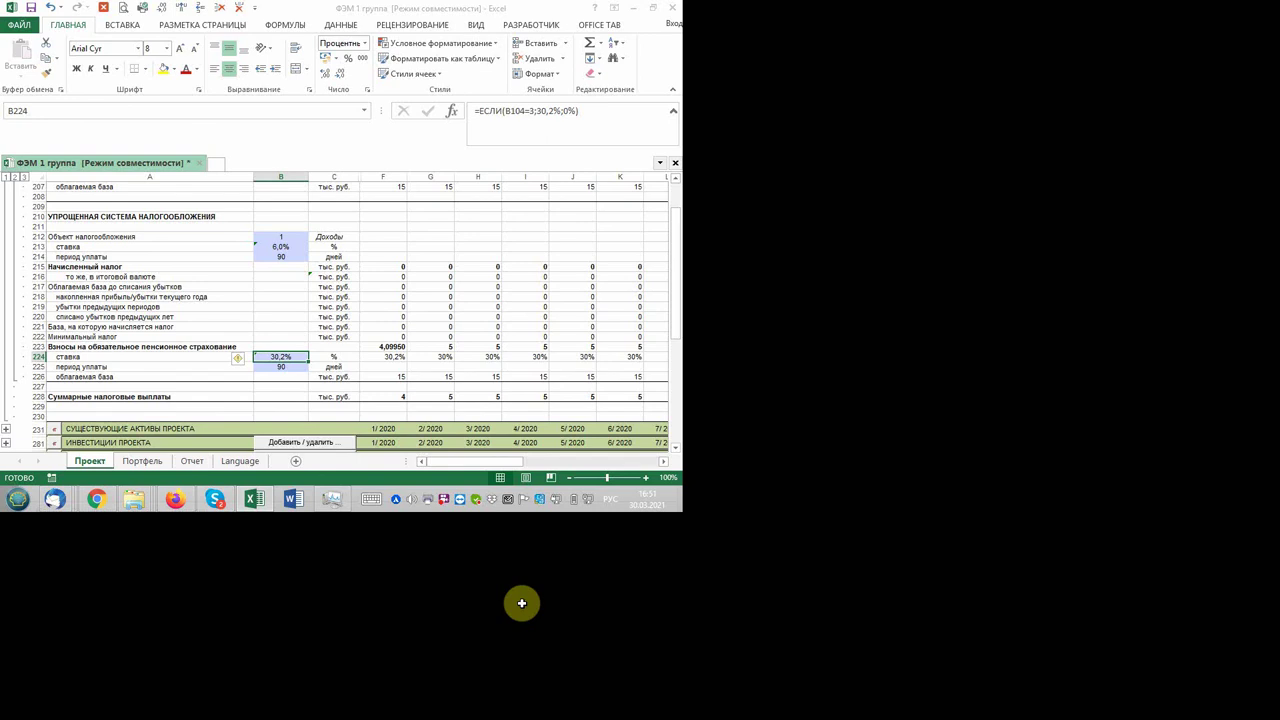
key(Up)
key(Right)
key(Right)
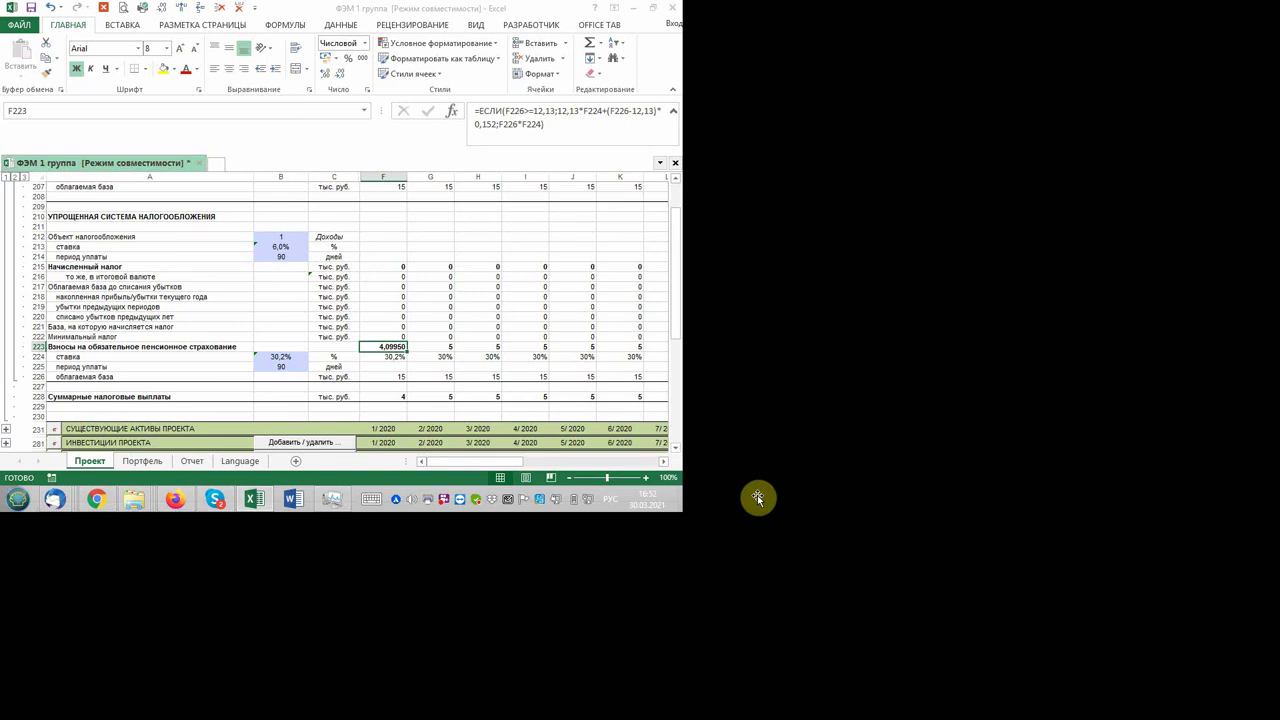
- Fill F223's pension formula across row 223 so every period shows 4,09950
mouse_move(760, 492)
mouse_down()
mouse_move(1240, 505)
mouse_move(783, 495)
mouse_up()
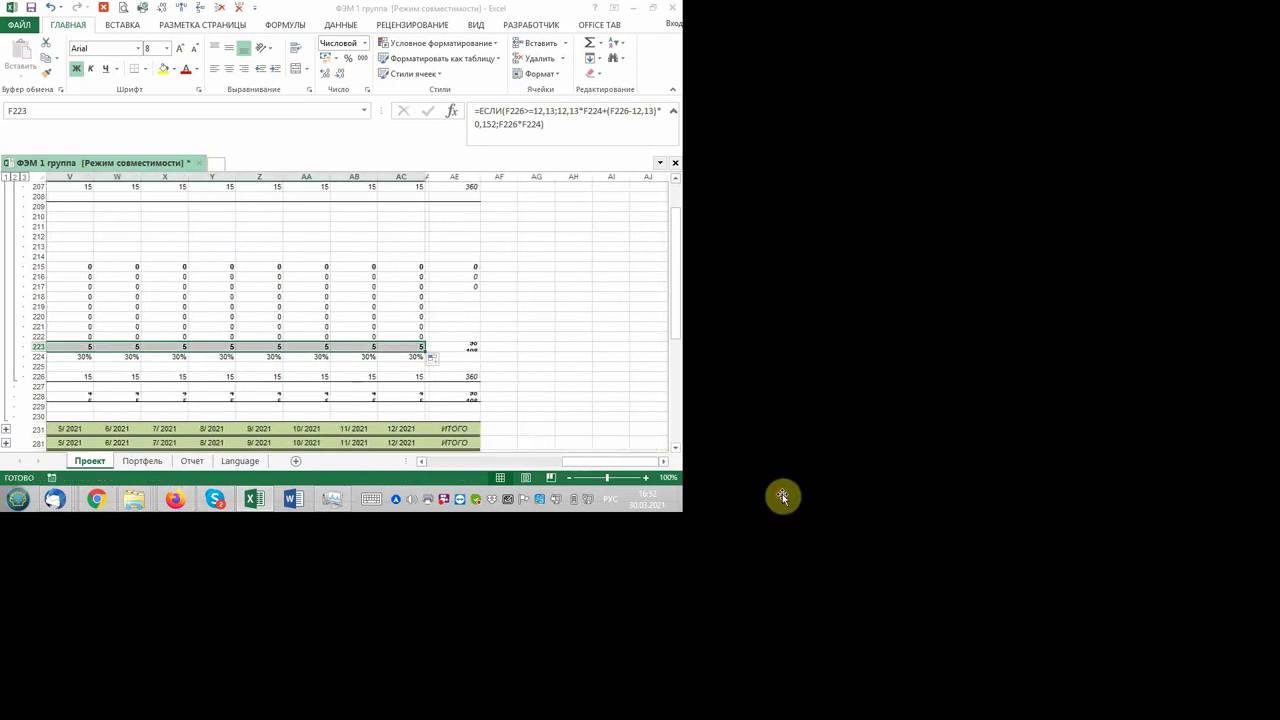
drag(1067, 657, 384, 565)
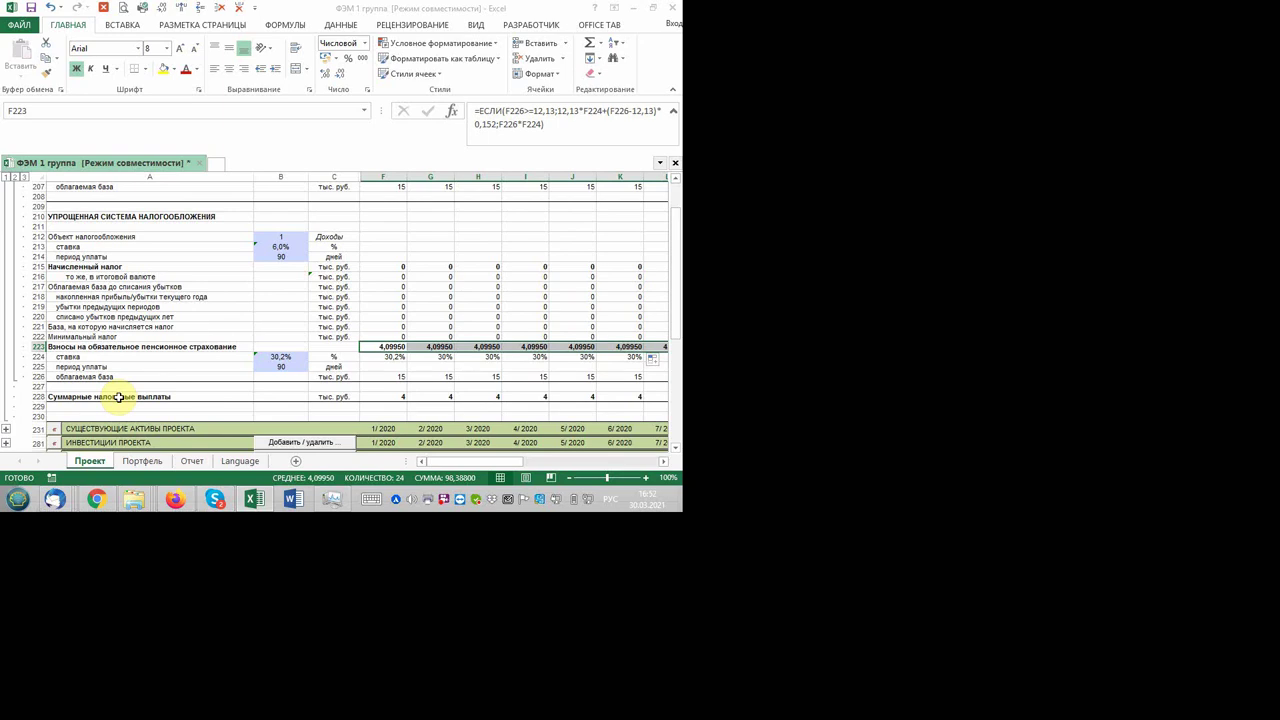
- Tick Защита проекта in the project display settings so protection reads Включена
scroll(119, 397, up, 15)
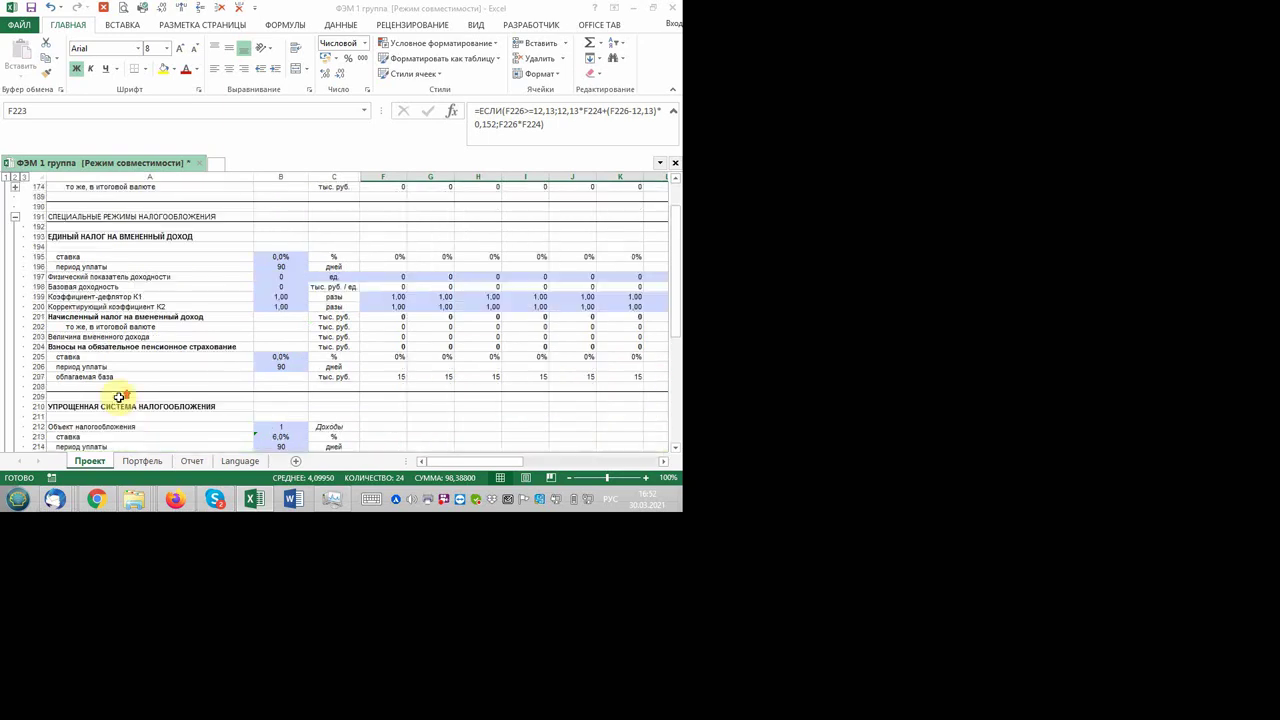
scroll(119, 397, up, 15)
scroll(119, 397, up, 15)
scroll(119, 397, up, 15)
scroll(119, 397, up, 1)
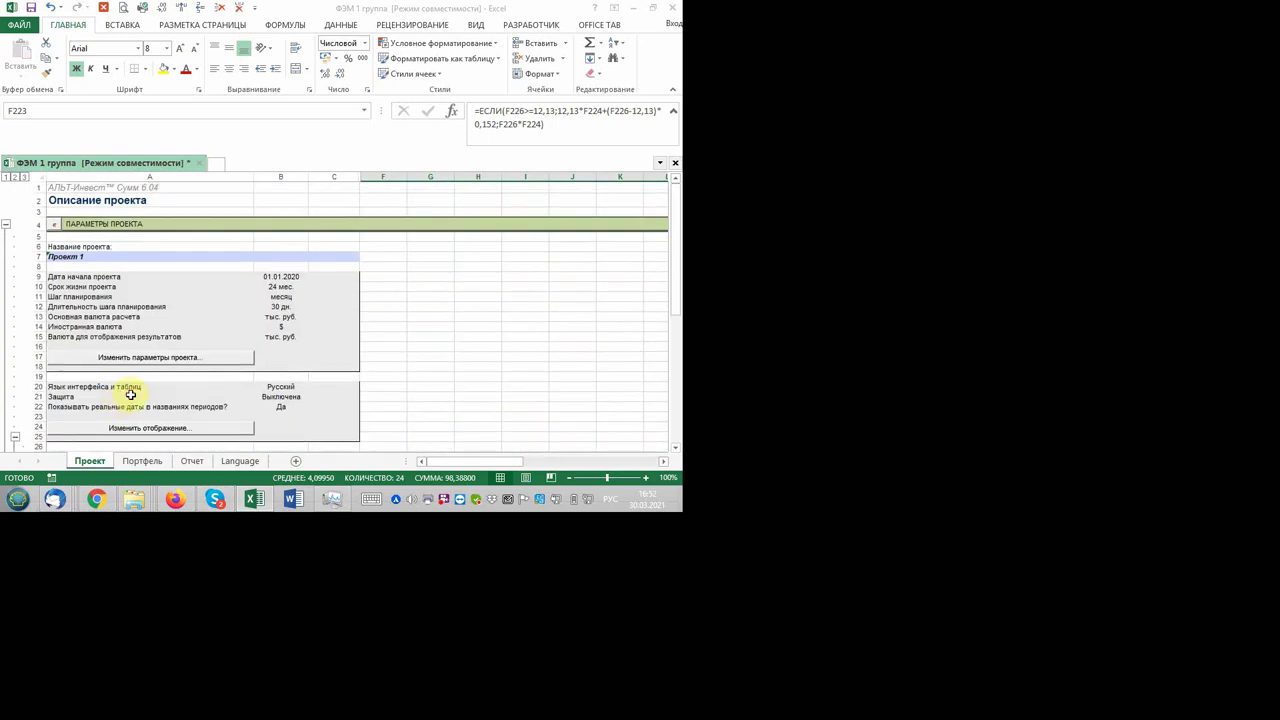
click(253, 607)
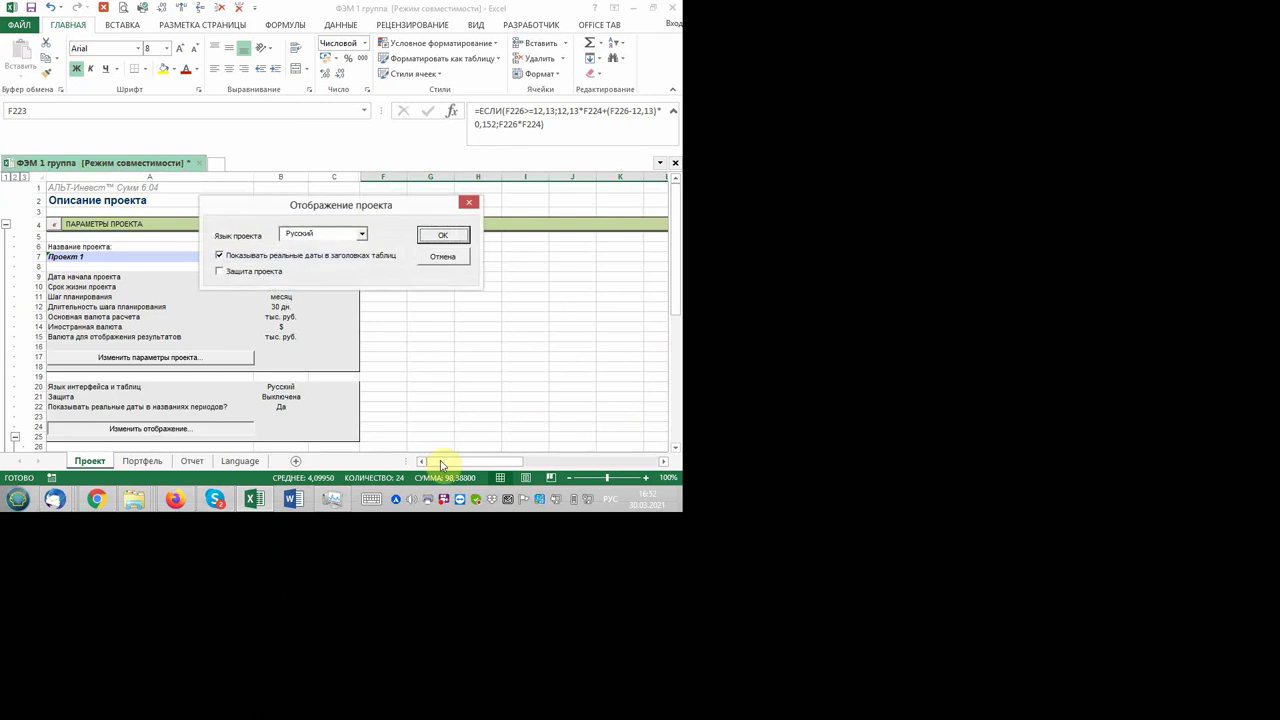
click(486, 386)
click(859, 340)
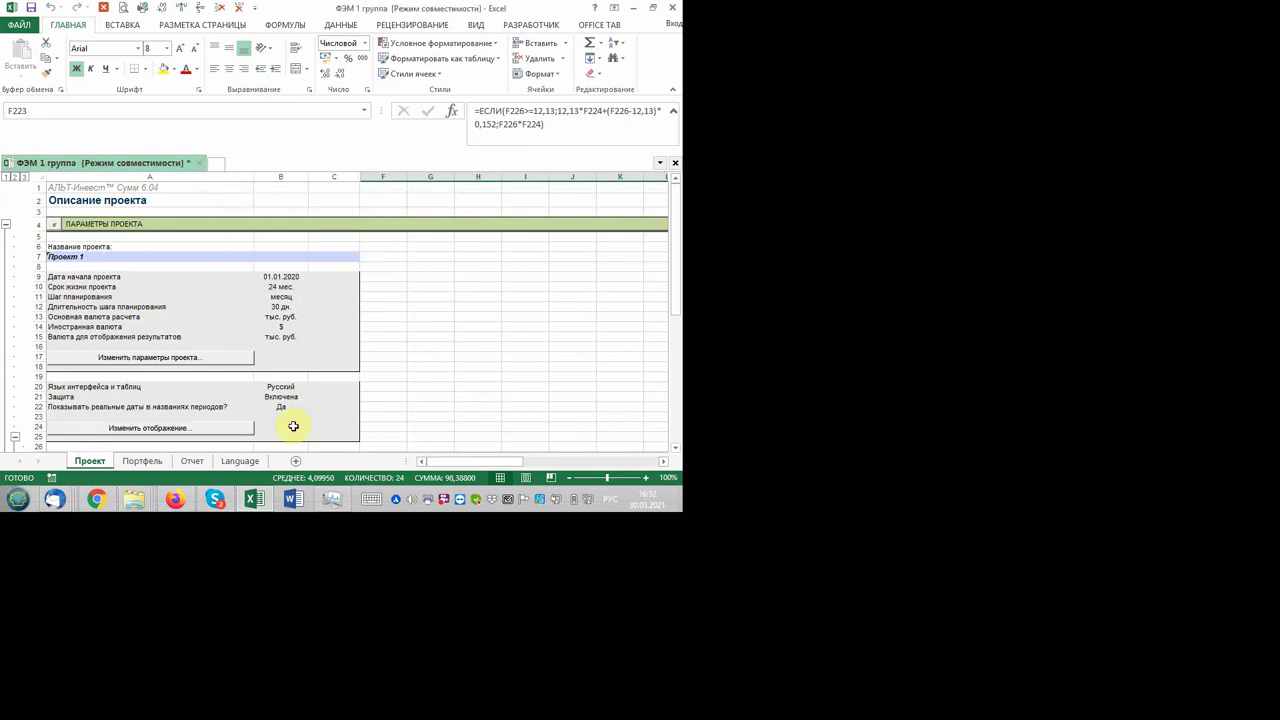
scroll(293, 426, down, 5)
scroll(300, 422, down, 10)
scroll(318, 418, down, 5)
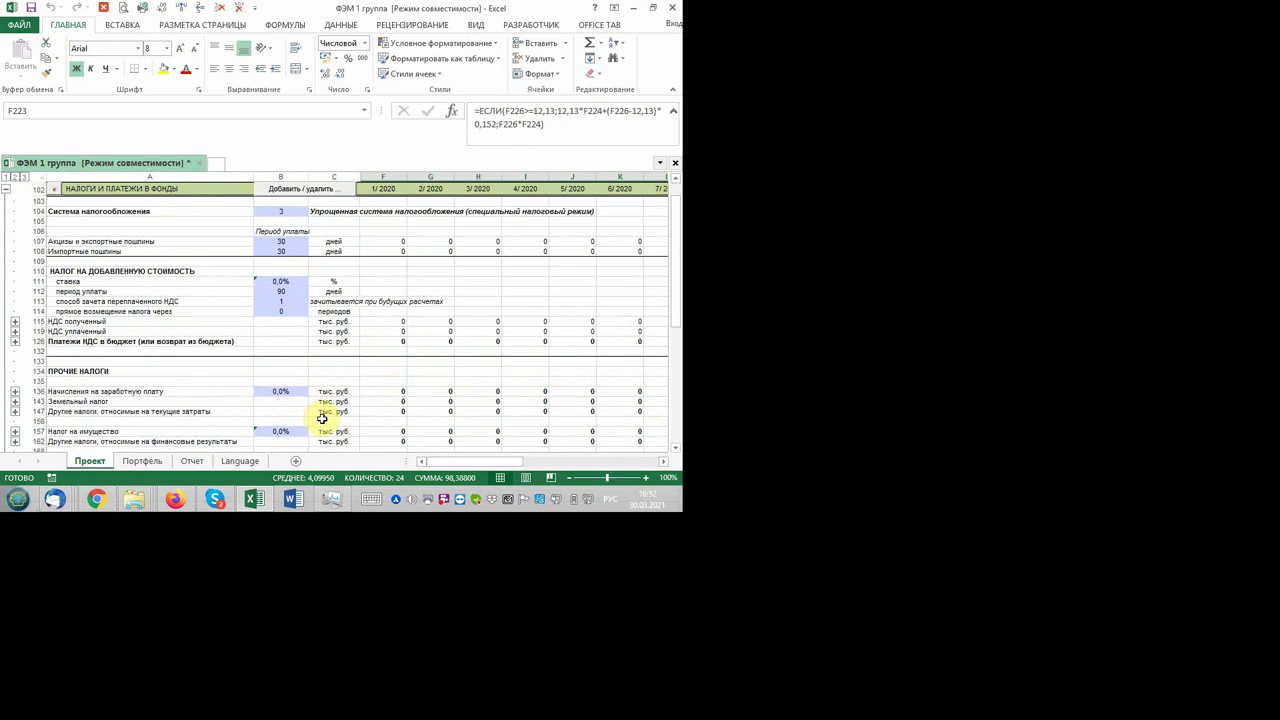
scroll(322, 418, up, 1)
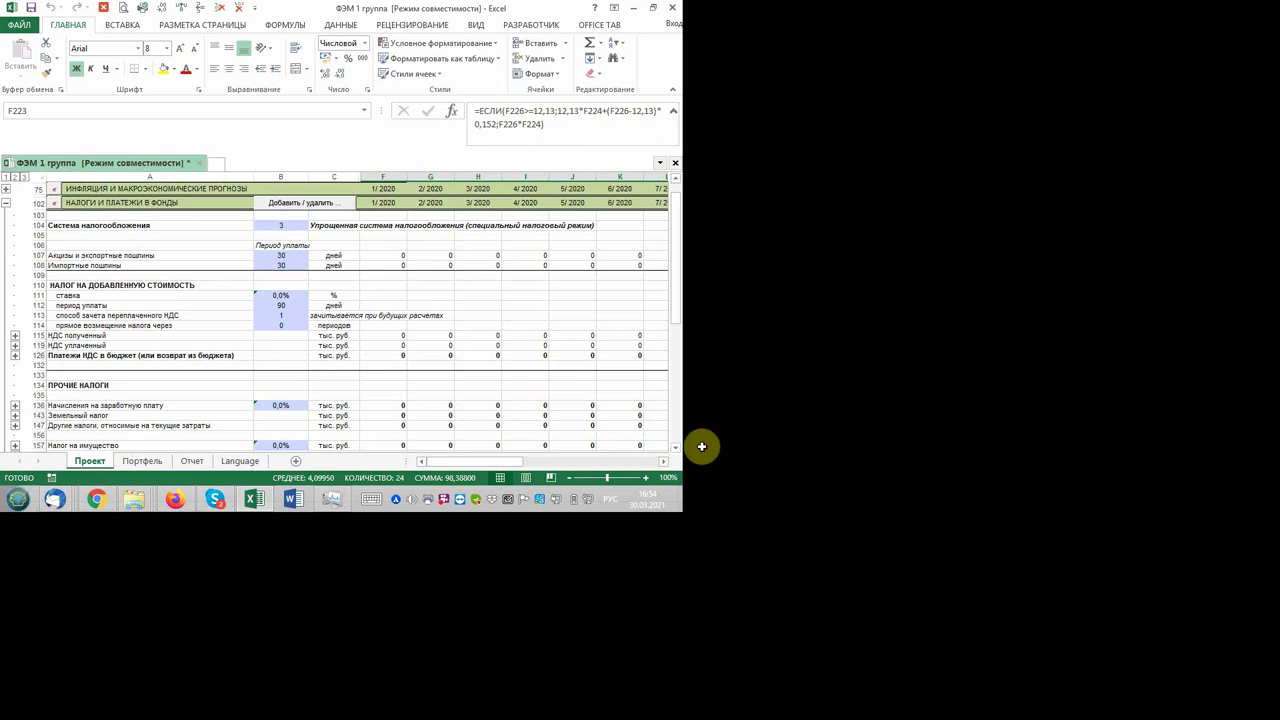
- Review the tax rows, then collapse the special tax regimes group beside row 191
scroll(702, 446, down, 3)
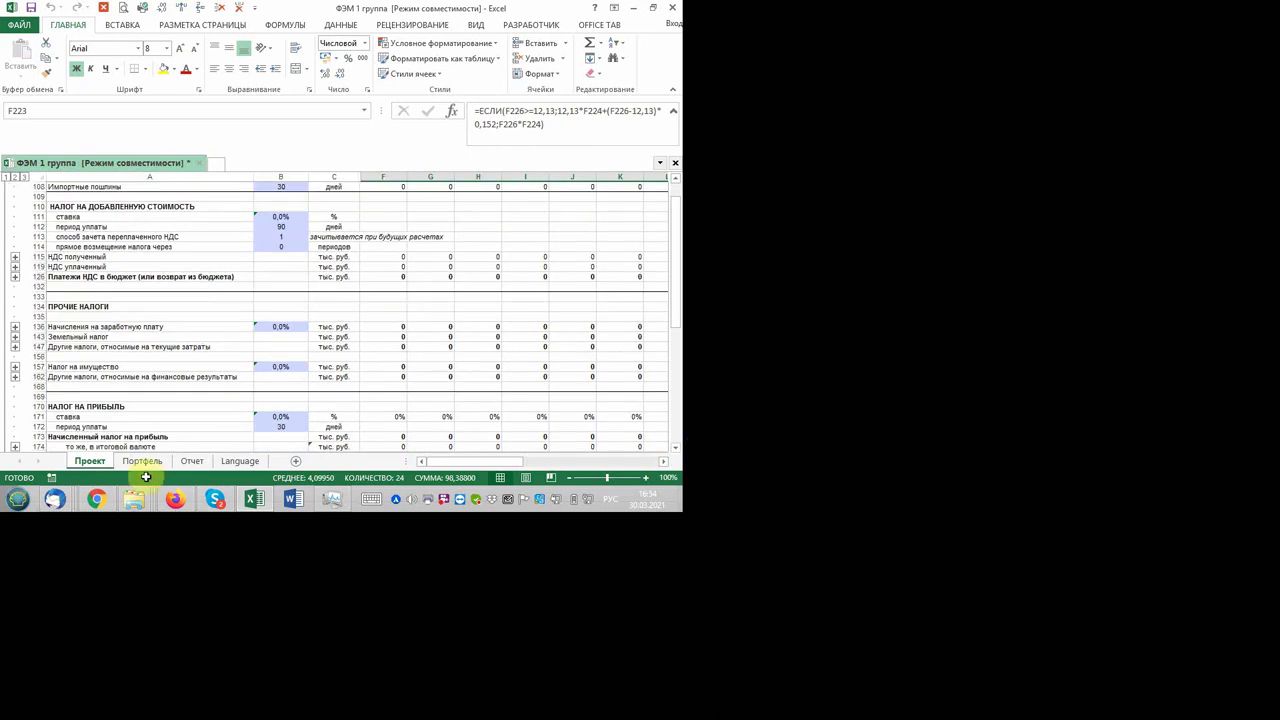
scroll(145, 477, down, 3)
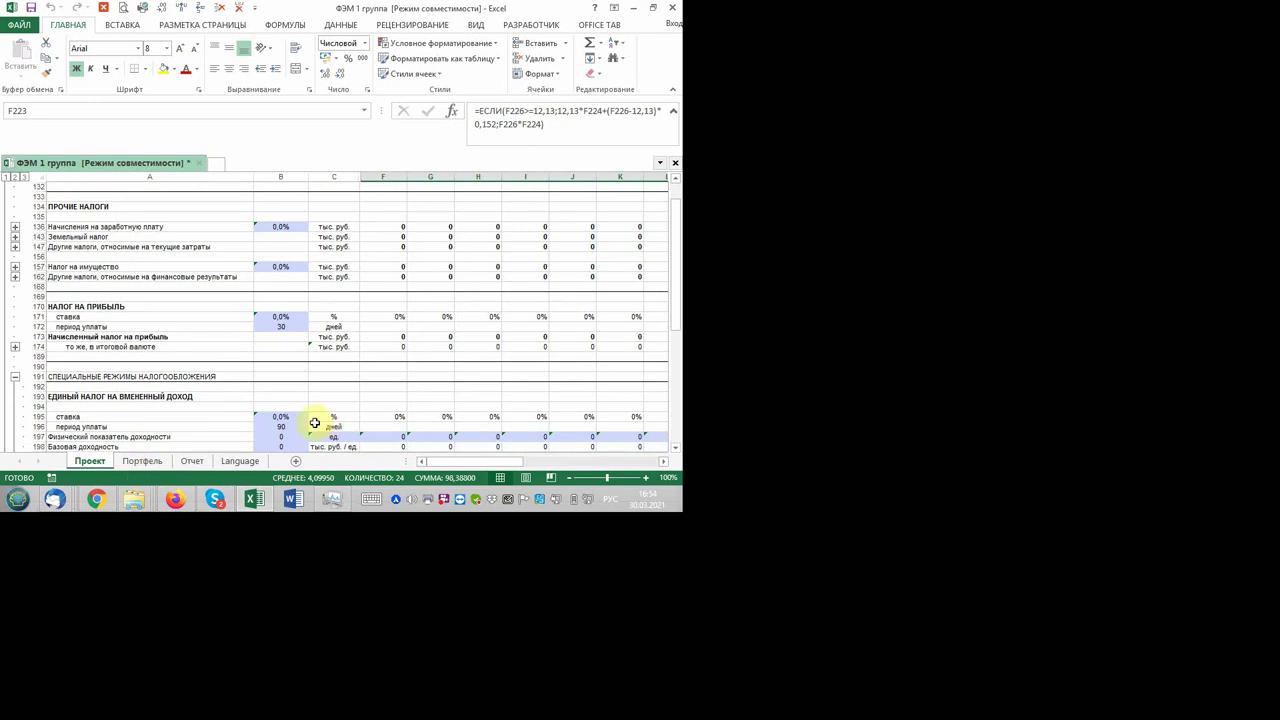
scroll(332, 416, down, 3)
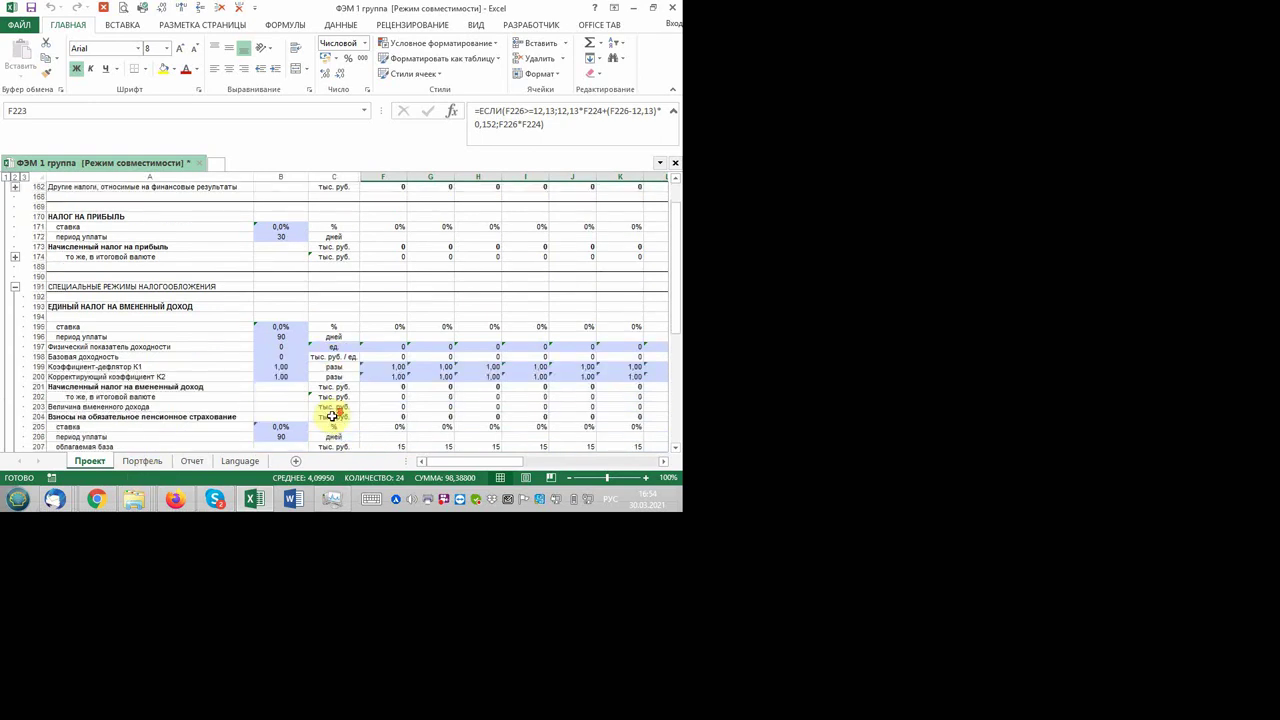
scroll(332, 416, down, 3)
scroll(332, 416, down, 3)
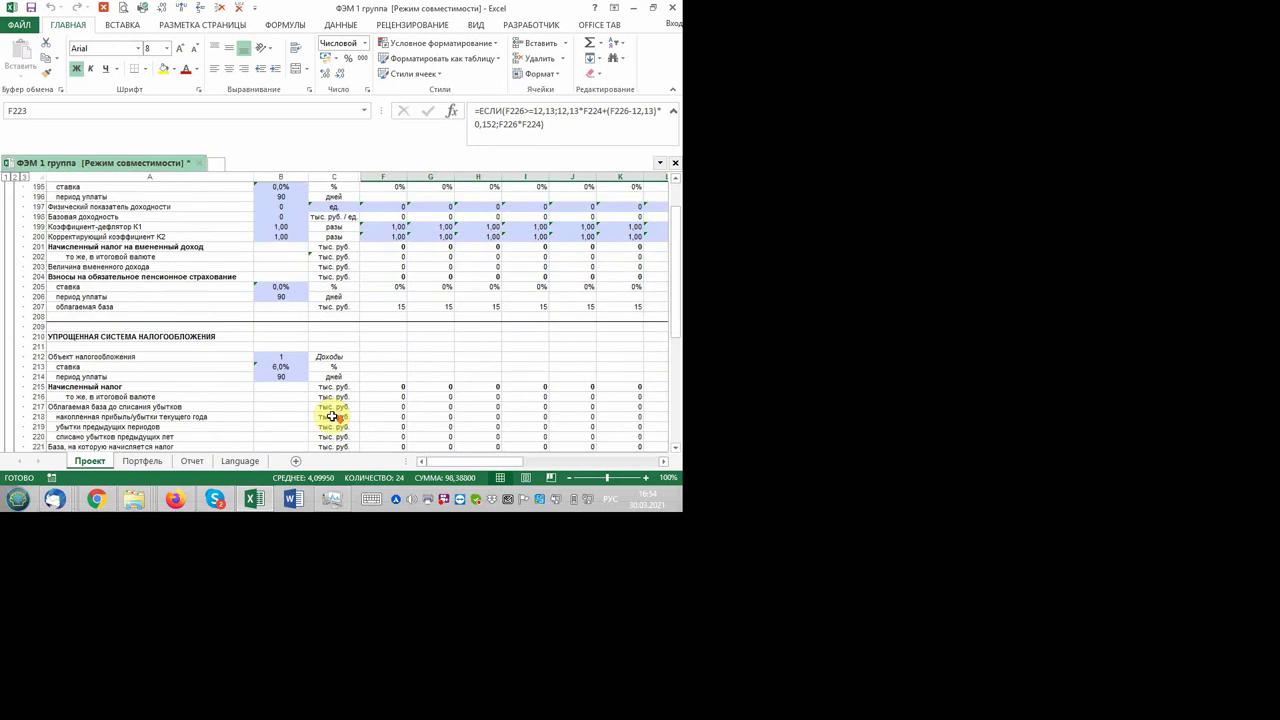
scroll(332, 416, down, 3)
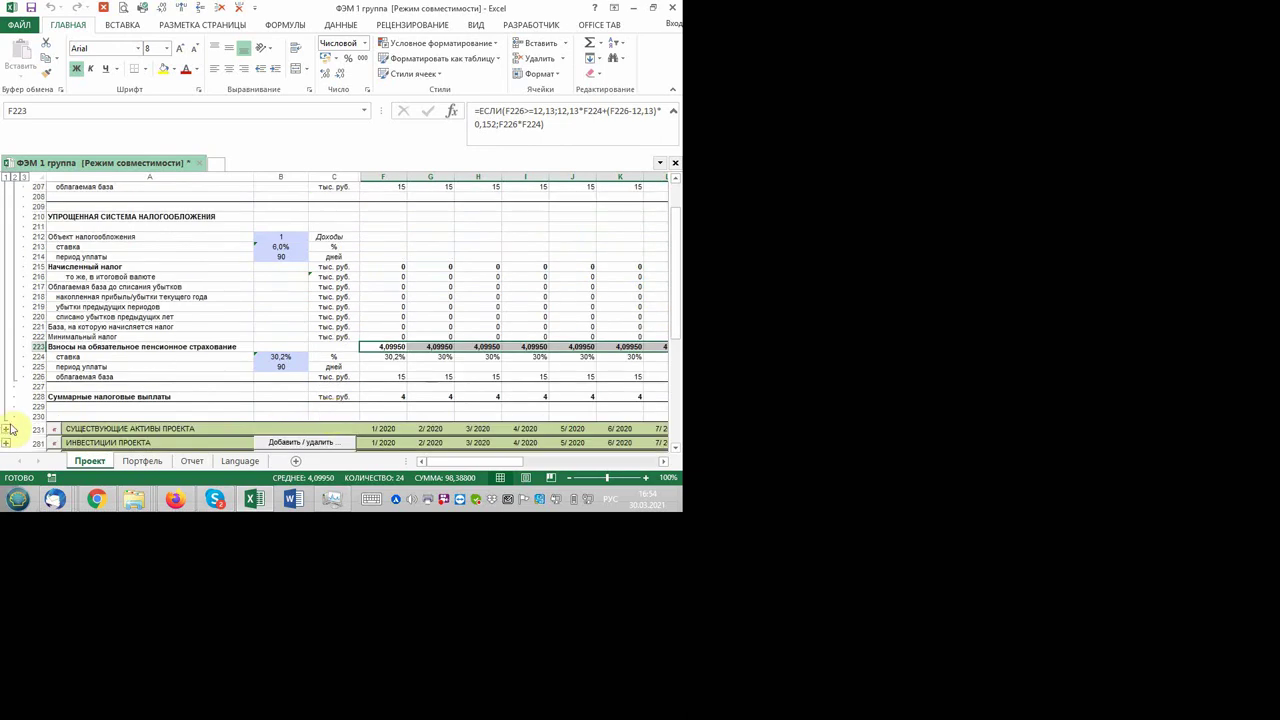
scroll(102, 394, up, 3)
scroll(102, 394, up, 3)
scroll(102, 394, up, 2)
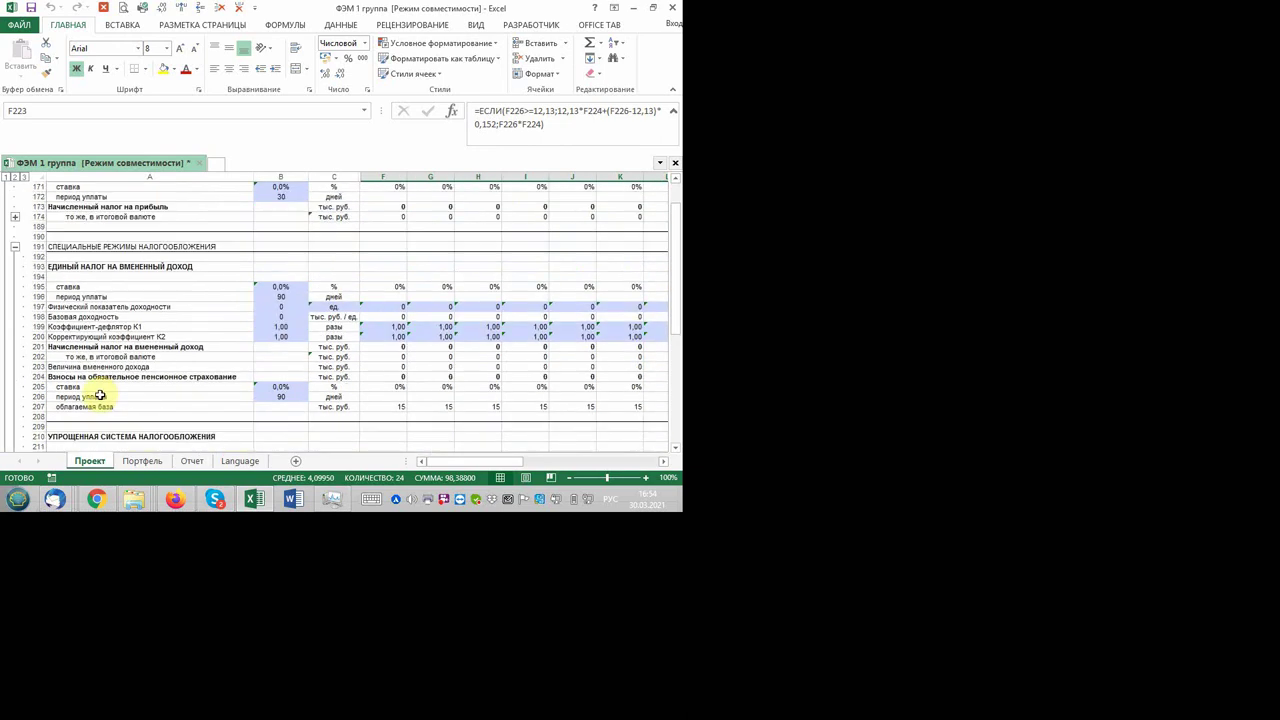
scroll(130, 478, up, 2)
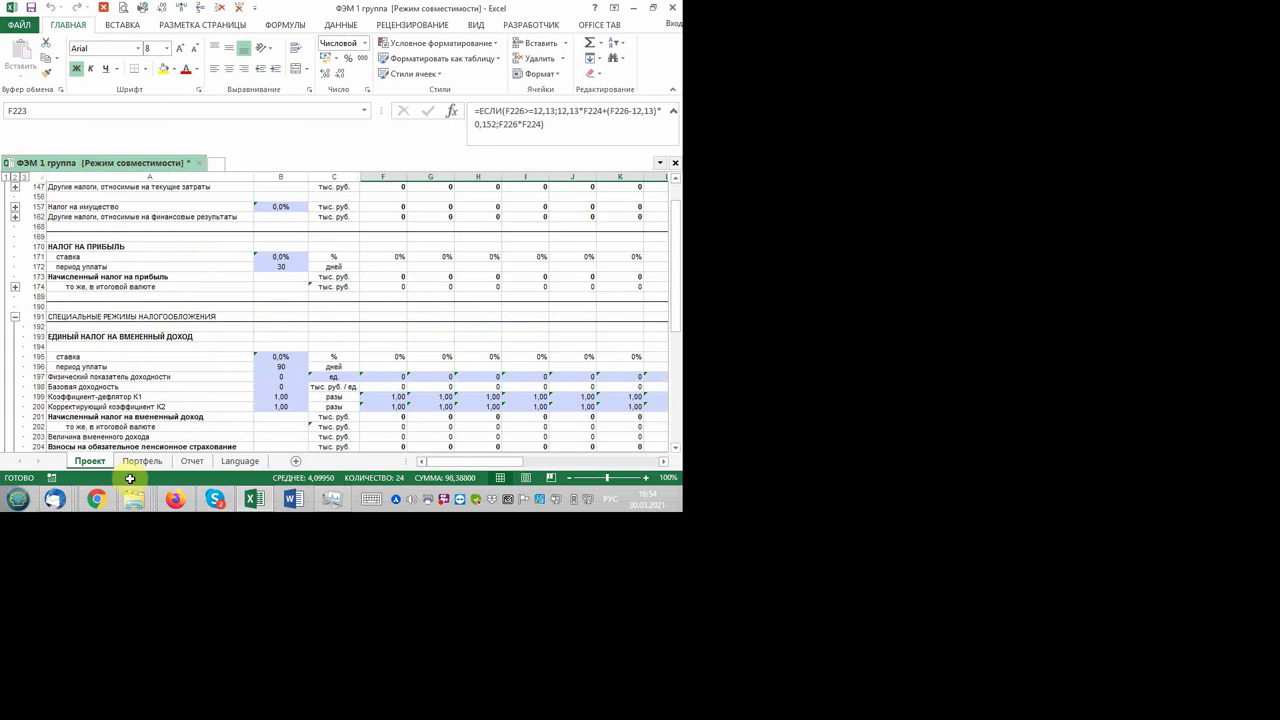
scroll(130, 478, up, 2)
scroll(130, 478, up, 2)
scroll(130, 478, up, 2)
scroll(130, 478, up, 1)
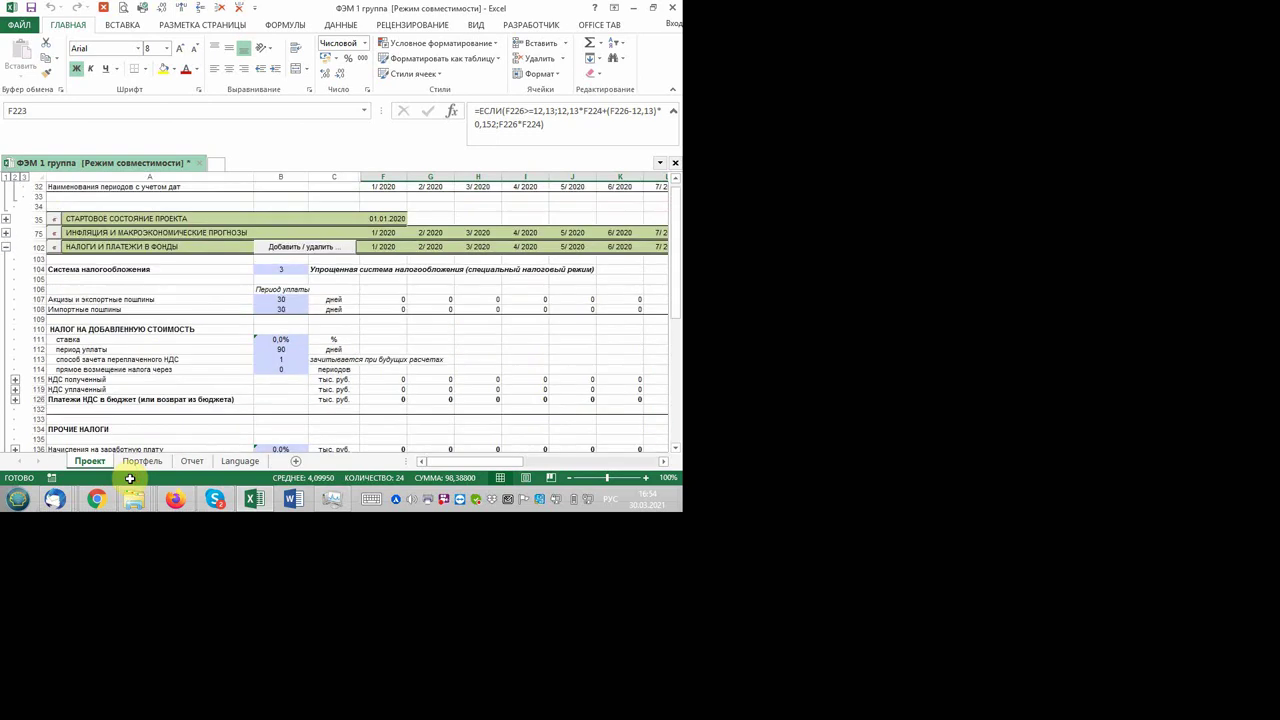
scroll(130, 478, down, 1)
scroll(130, 478, down, 3)
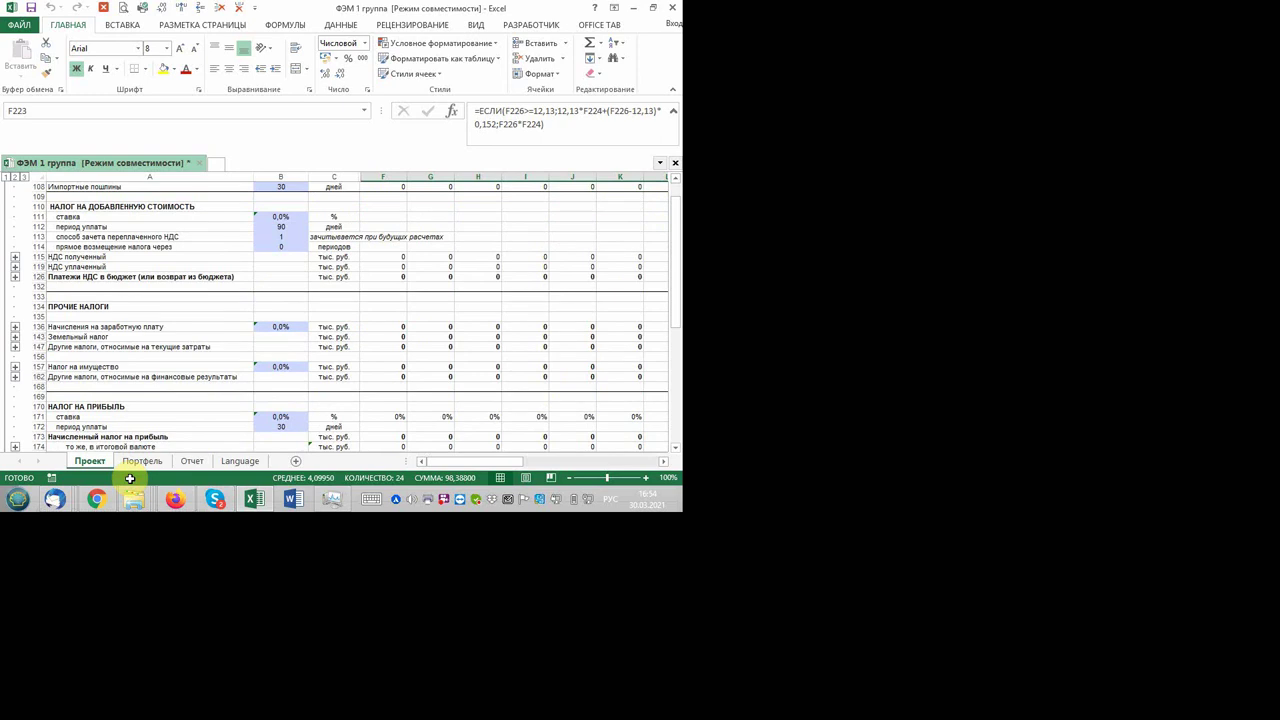
scroll(130, 478, down, 3)
scroll(130, 478, down, 3)
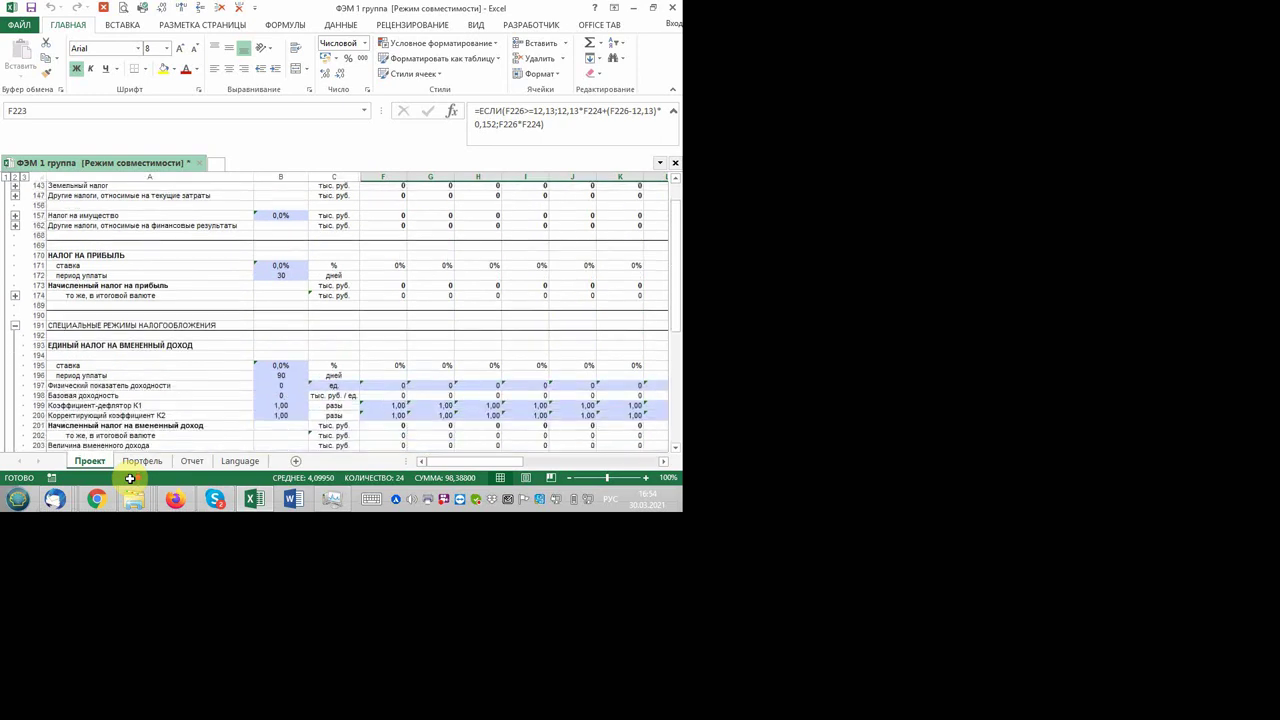
scroll(130, 478, down, 2)
scroll(130, 478, down, 1)
scroll(130, 478, down, 2)
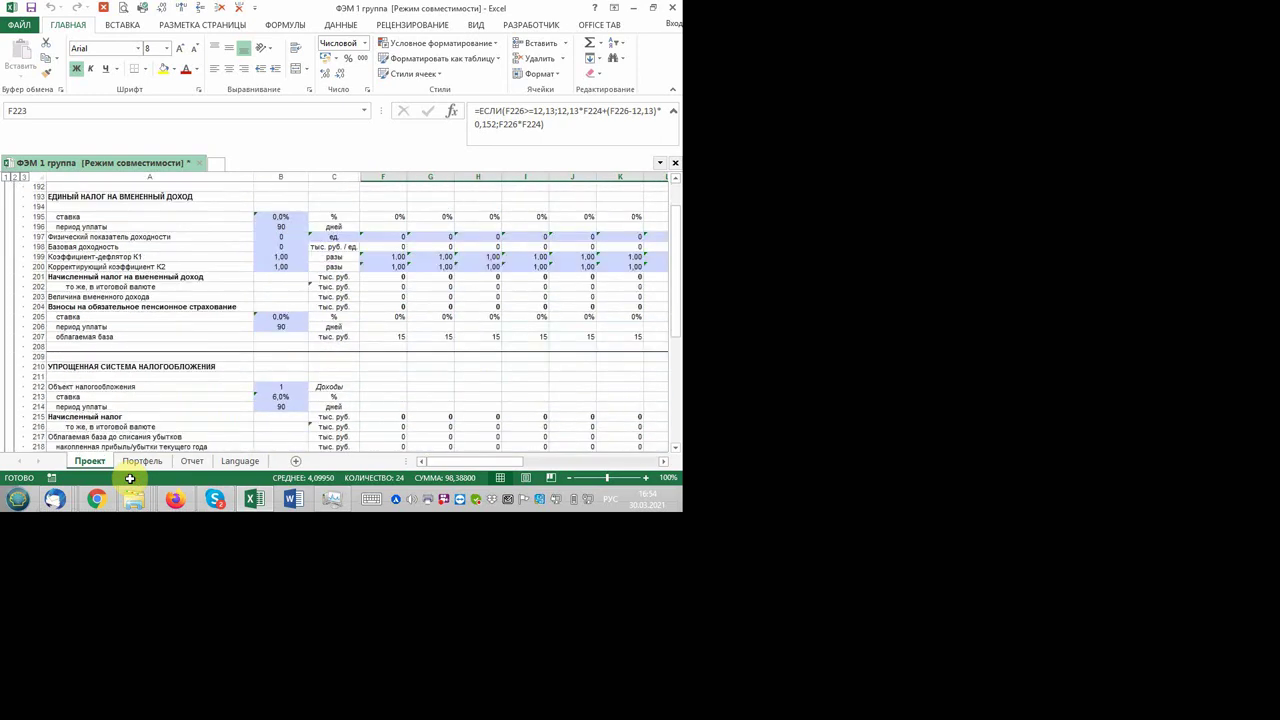
scroll(130, 478, down, 5)
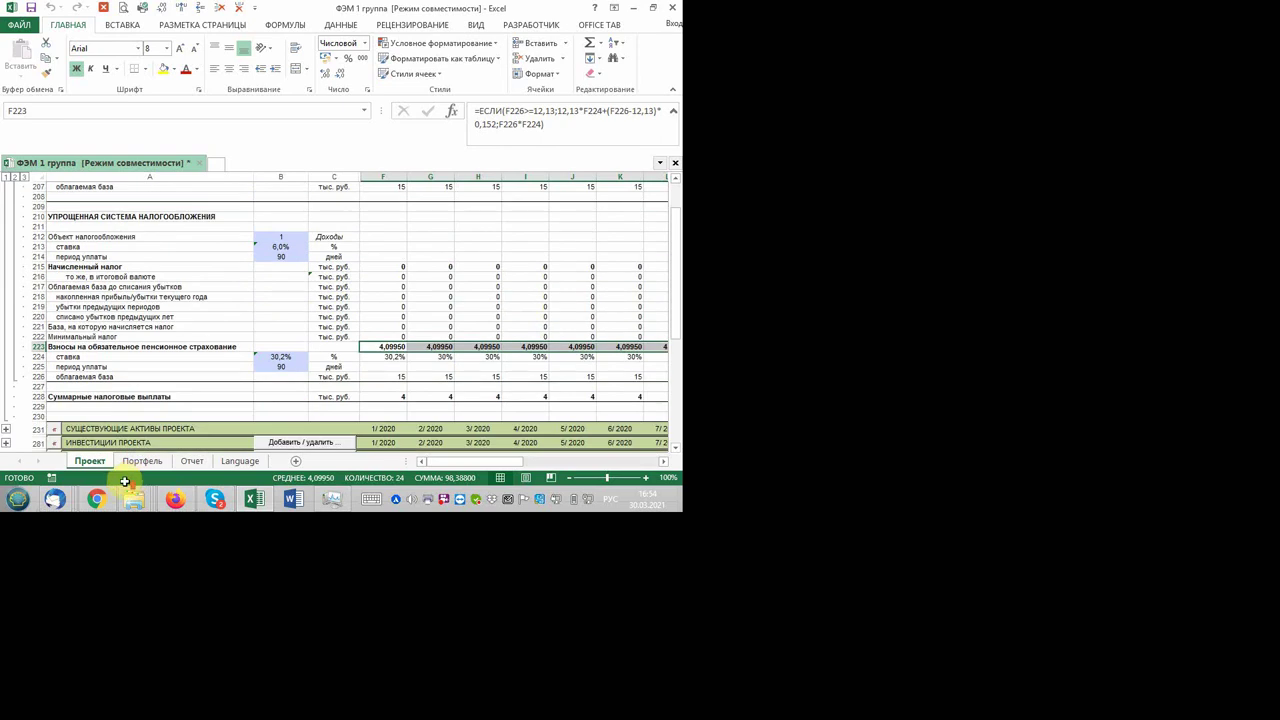
scroll(130, 478, up, 4)
scroll(12, 382, up, 3)
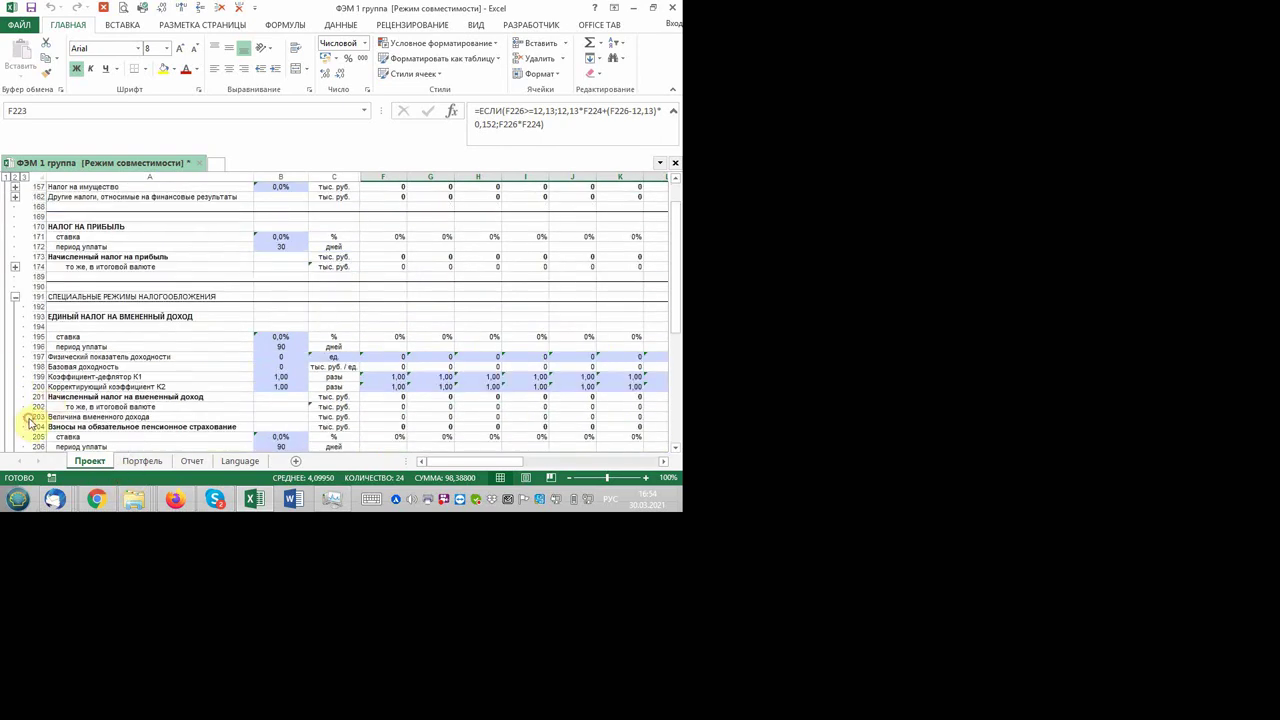
click(18, 414)
- Scroll down to the payroll taxes and staff totals around row 1079
scroll(172, 459, down, 4)
scroll(172, 459, down, 2)
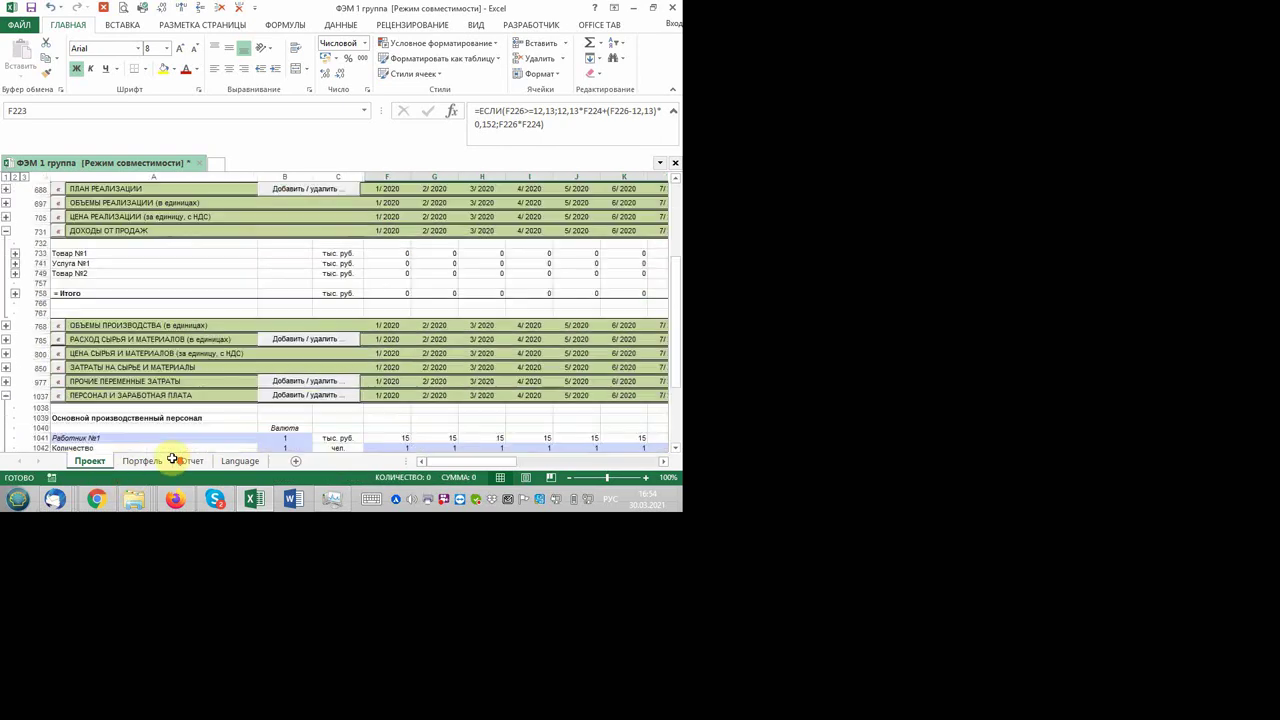
scroll(172, 459, down, 2)
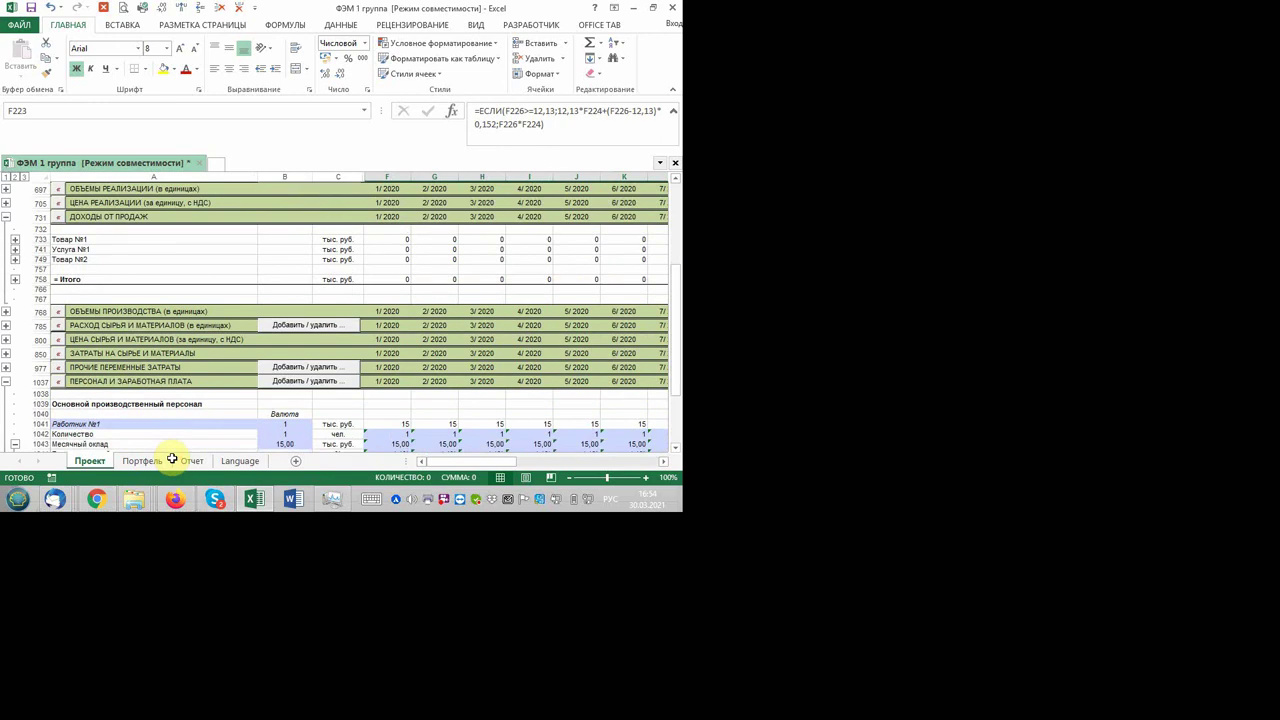
scroll(172, 459, down, 2)
scroll(172, 459, down, 2)
scroll(172, 459, down, 2)
scroll(172, 459, down, 2)
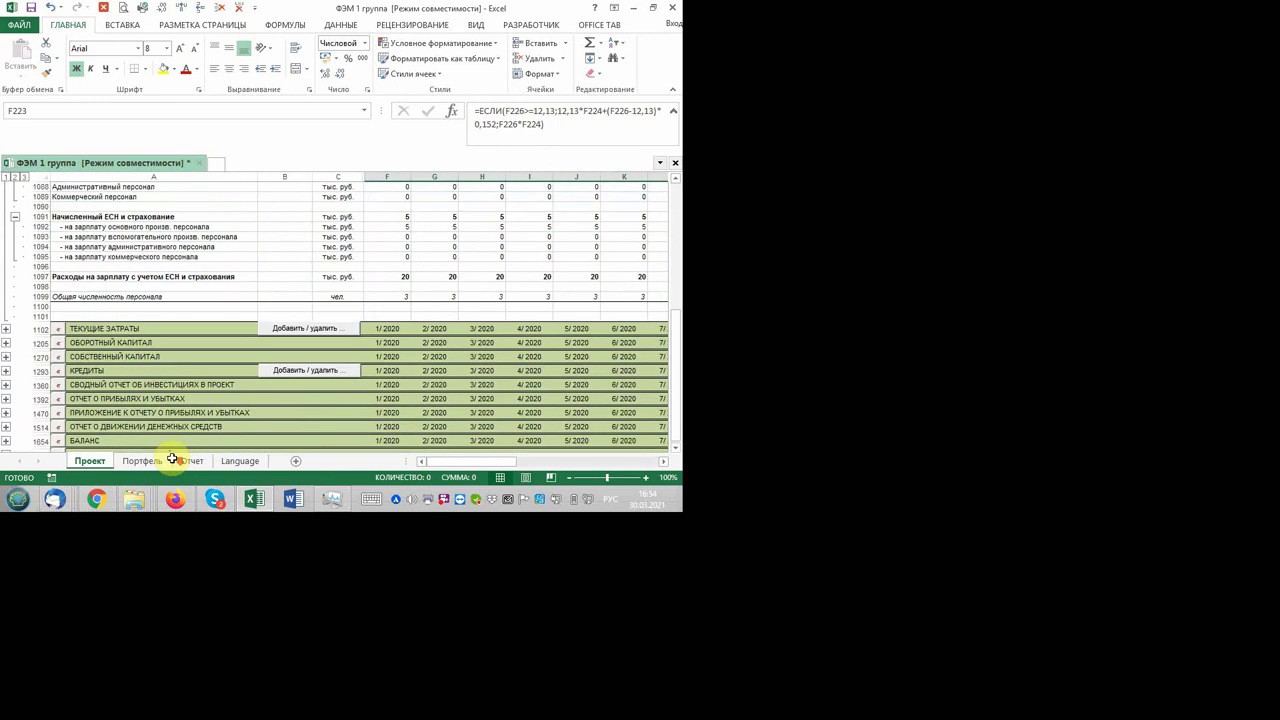
scroll(172, 459, up, 1)
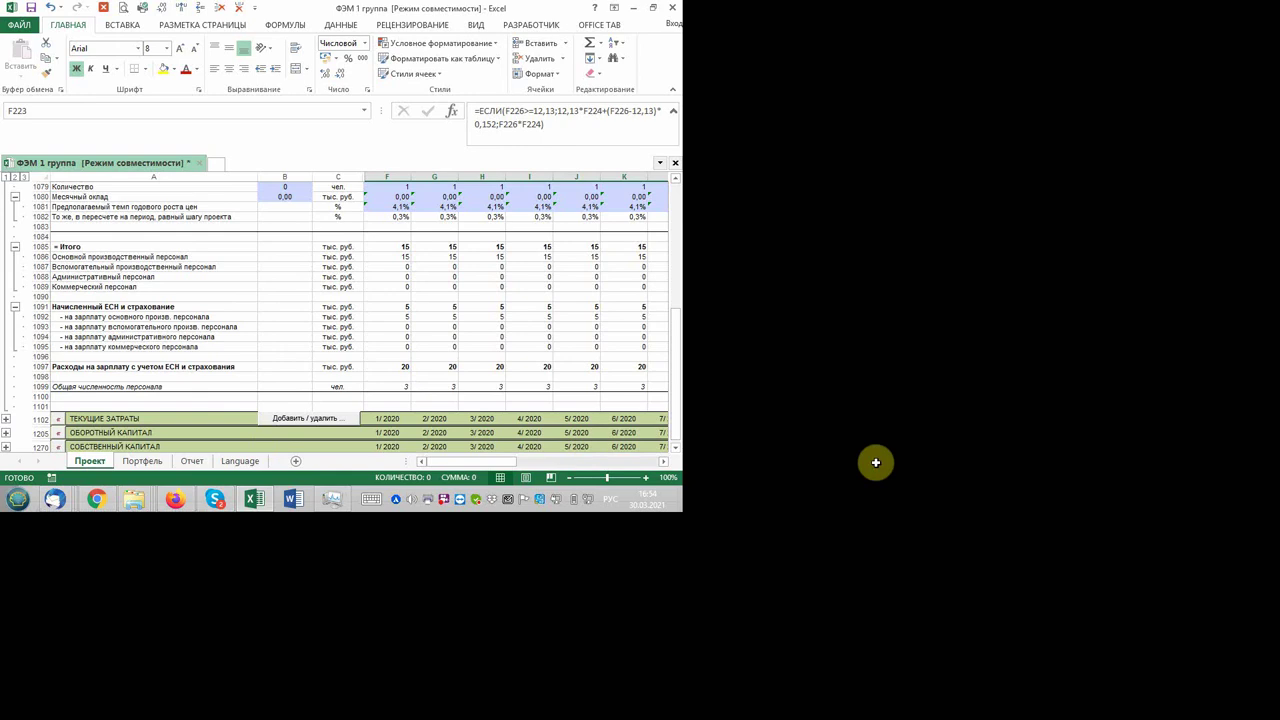
- Check F1091's =СУММ(F1092:F1095) payroll taxes formula, then scroll to the collapsed section headers
click(733, 428)
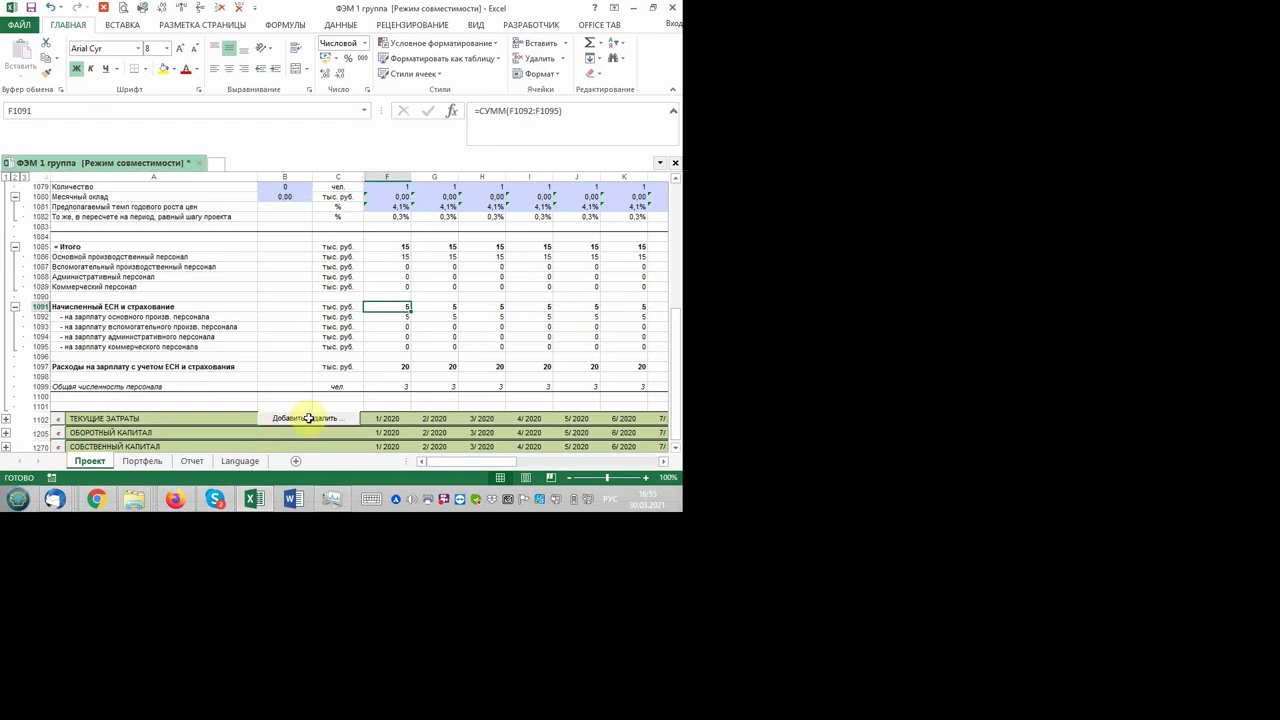
scroll(71, 434, up, 1)
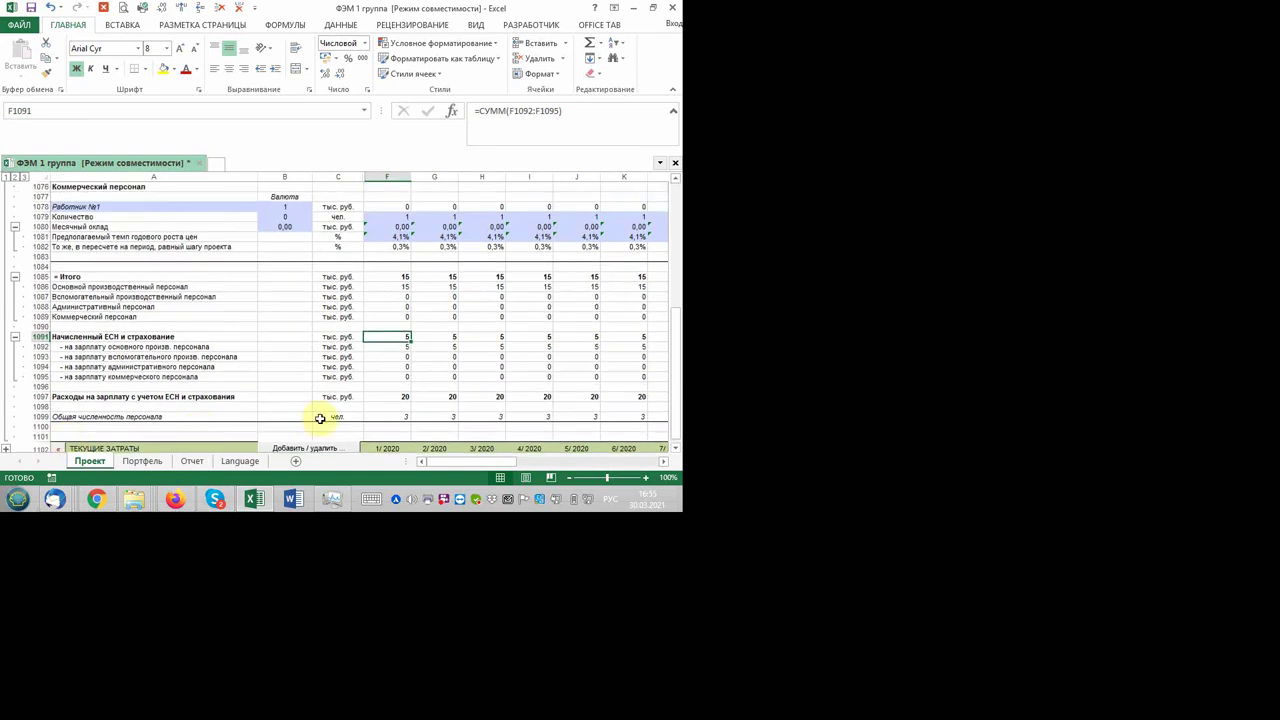
scroll(320, 418, up, 2)
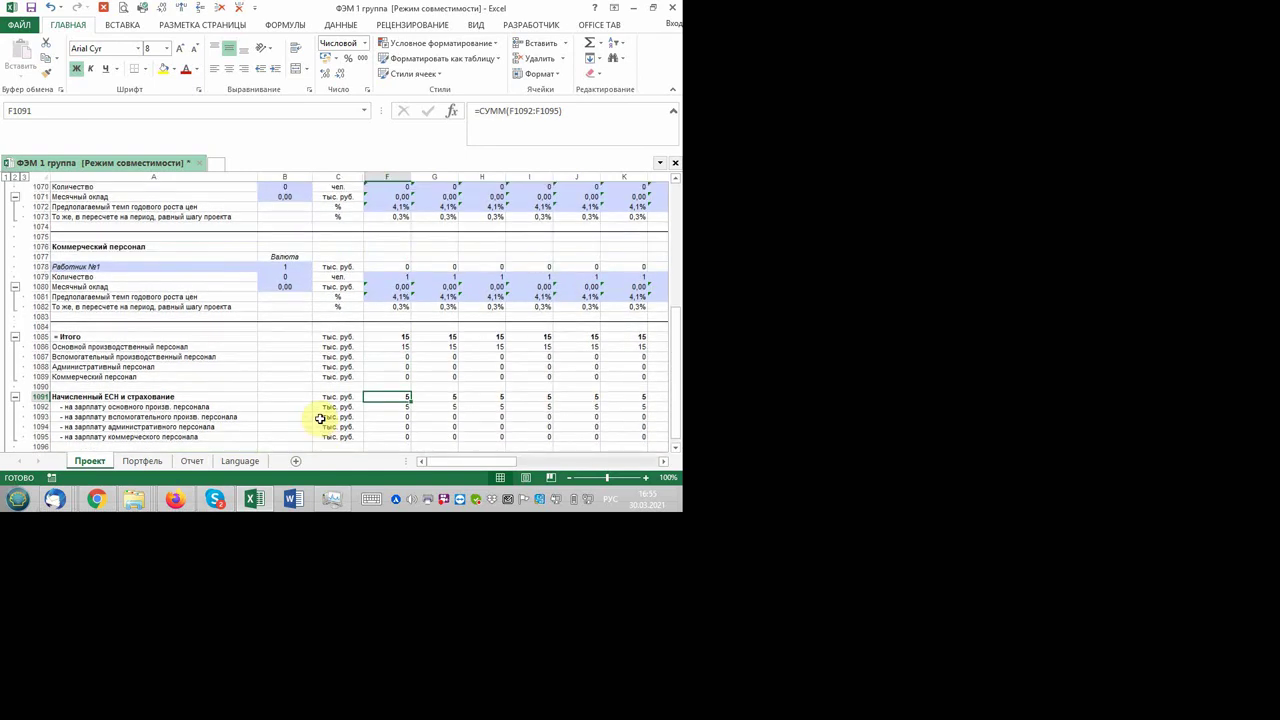
scroll(320, 418, down, 2)
scroll(320, 418, down, 2)
scroll(320, 418, down, 2)
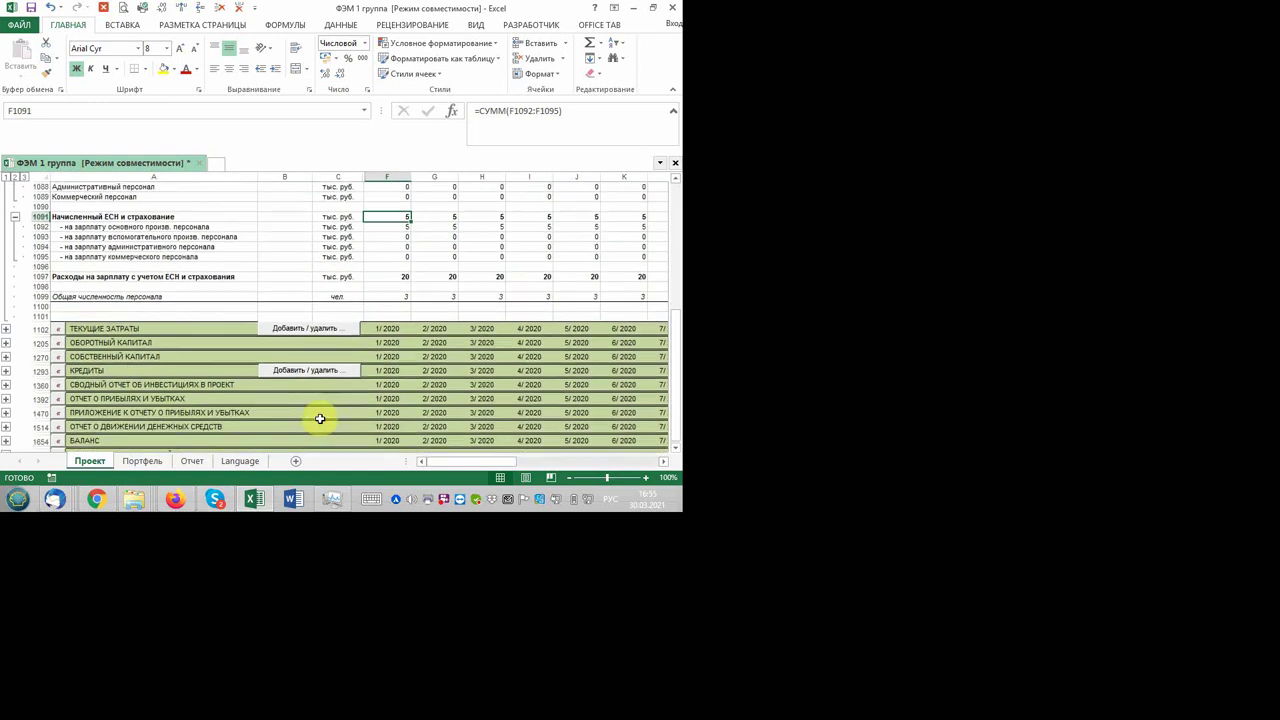
scroll(320, 418, down, 2)
scroll(320, 418, down, 1)
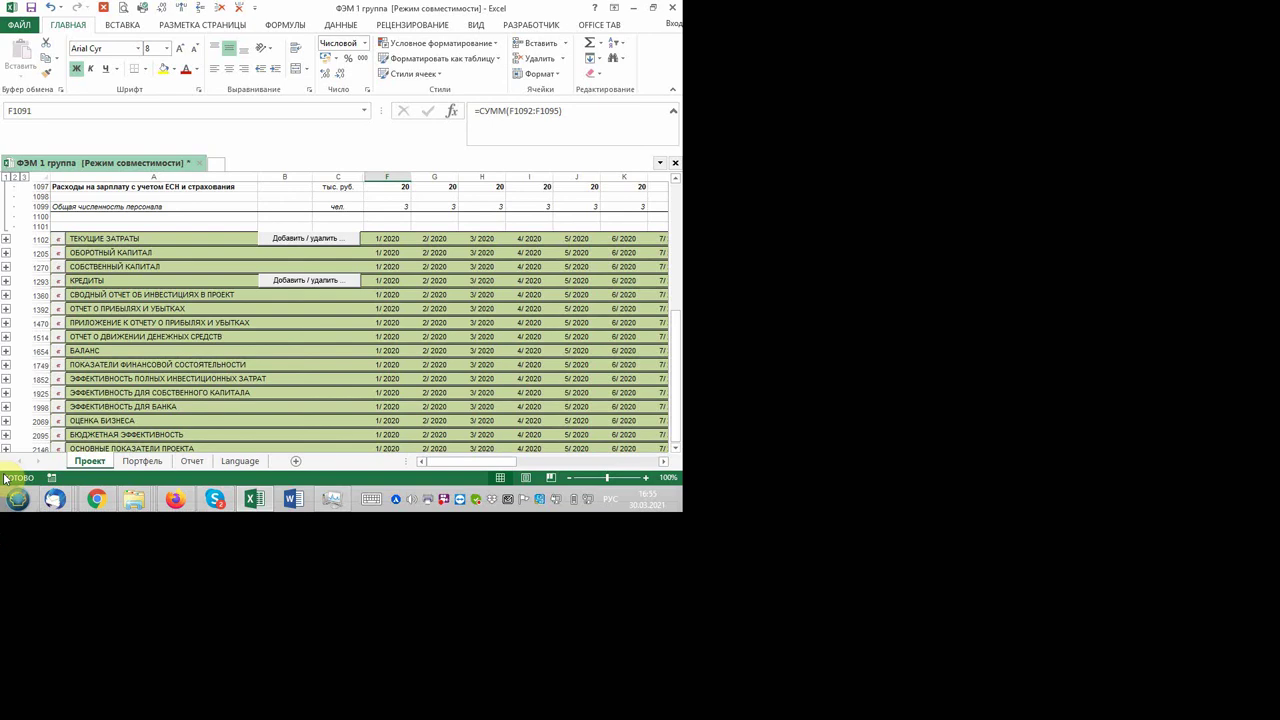
- Scroll down toward the БЮДЖЕТНАЯ ЭФФЕКТИВНОСТЬ tax revenue shares table
scroll(194, 455, down, 3)
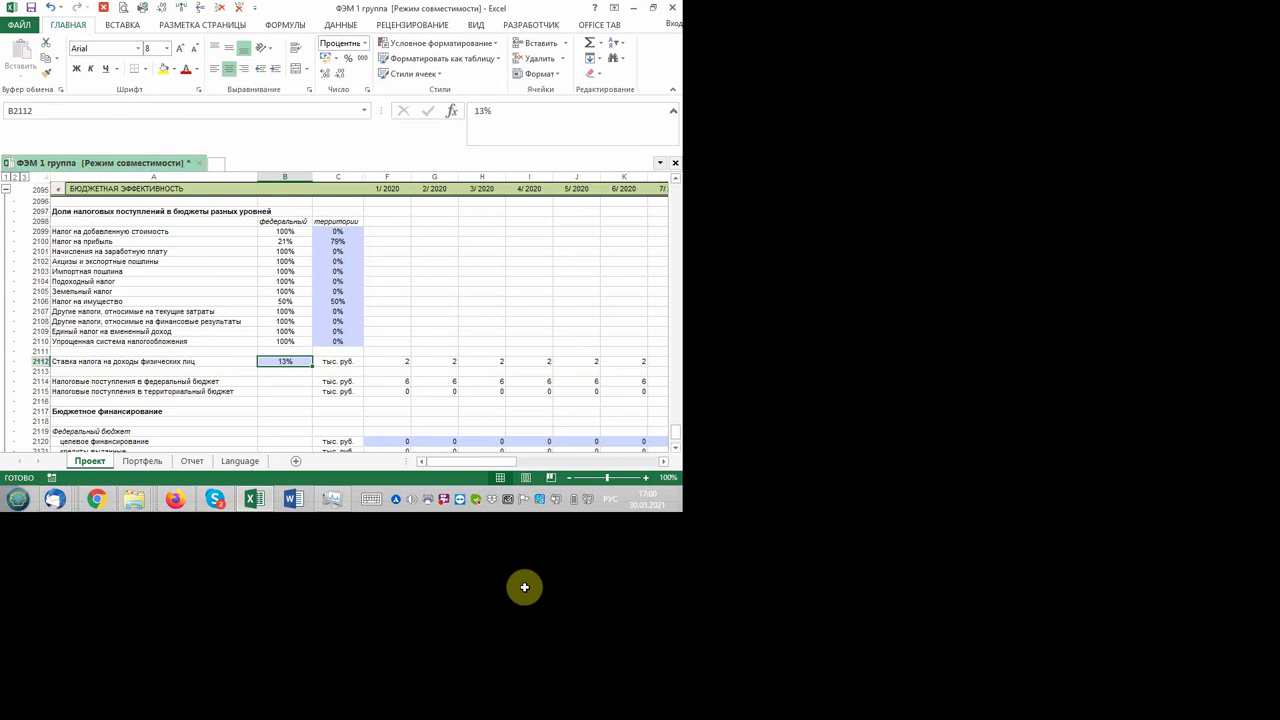
click(544, 326)
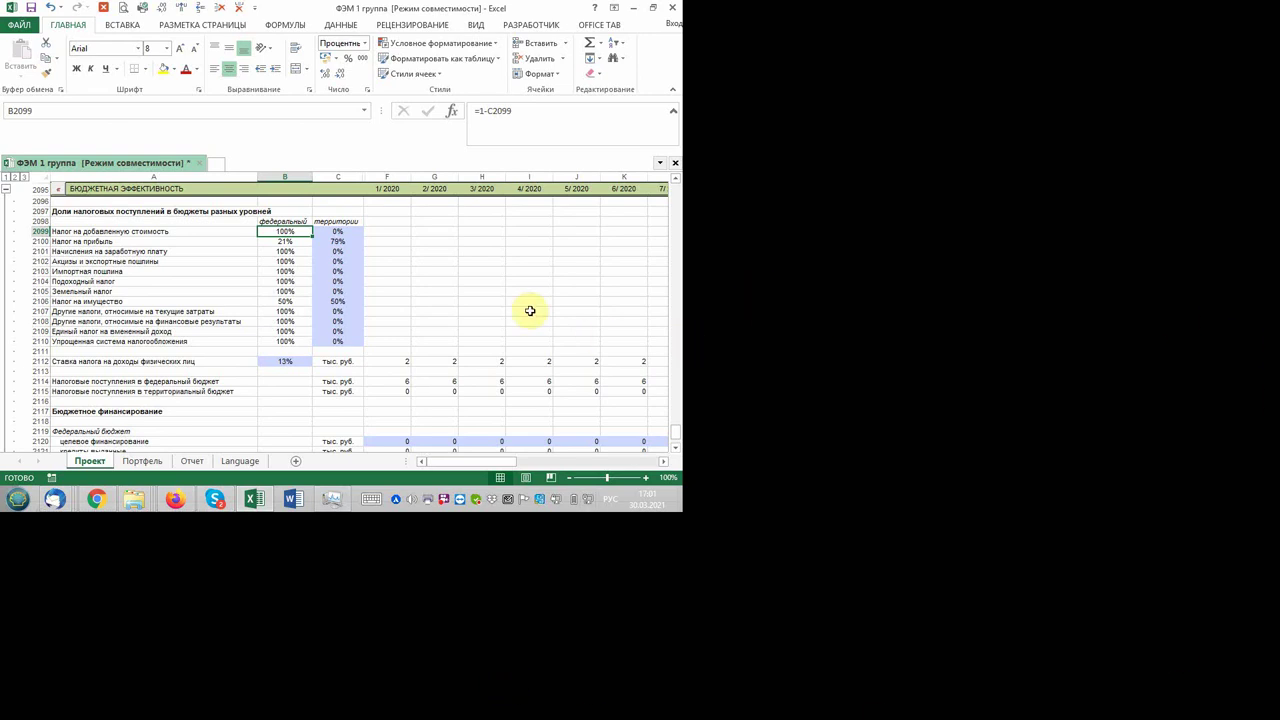
key(Right)
key(Up)
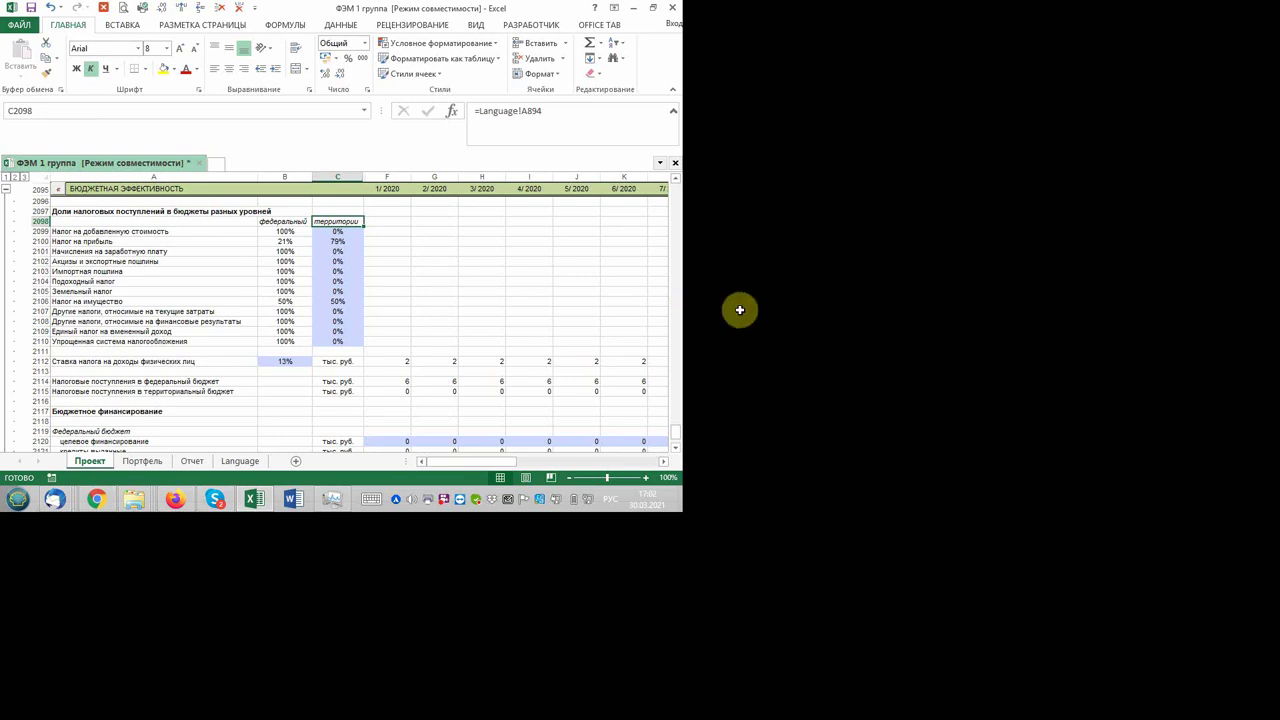
mouse_move(737, 306)
mouse_down()
mouse_move(695, 494)
mouse_move(700, 475)
mouse_up()
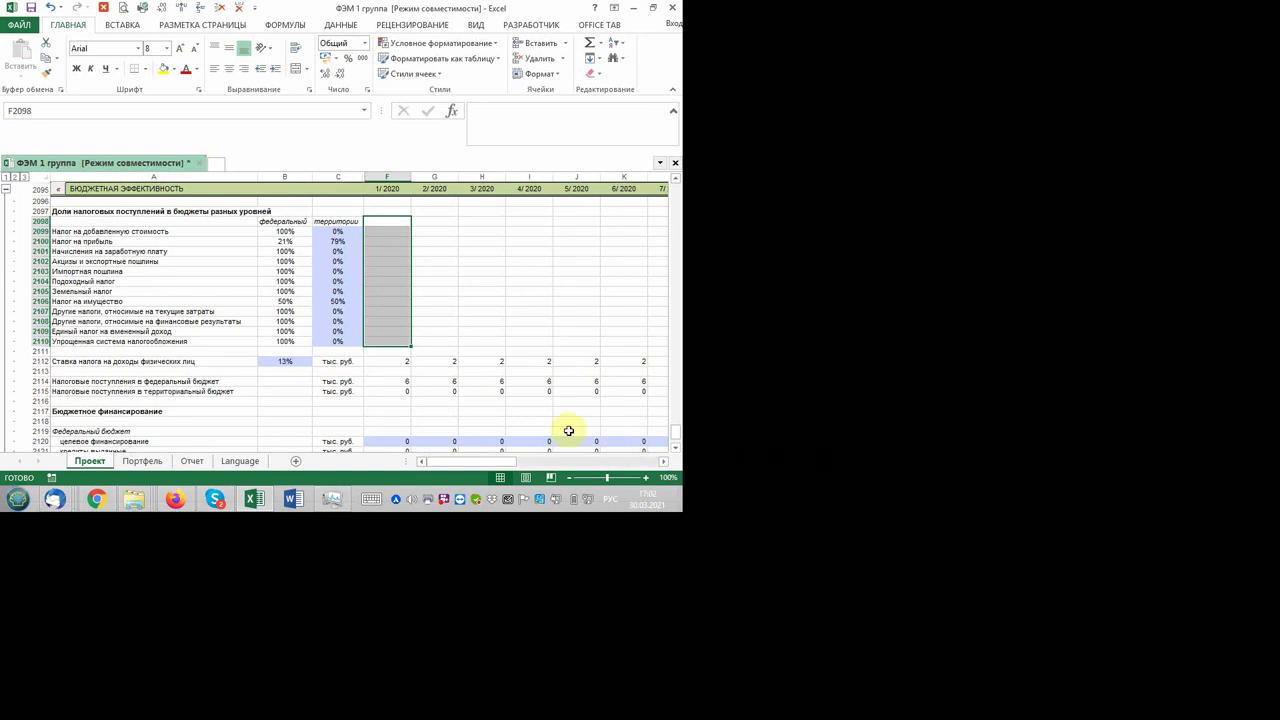
scroll(594, 406, down, 5)
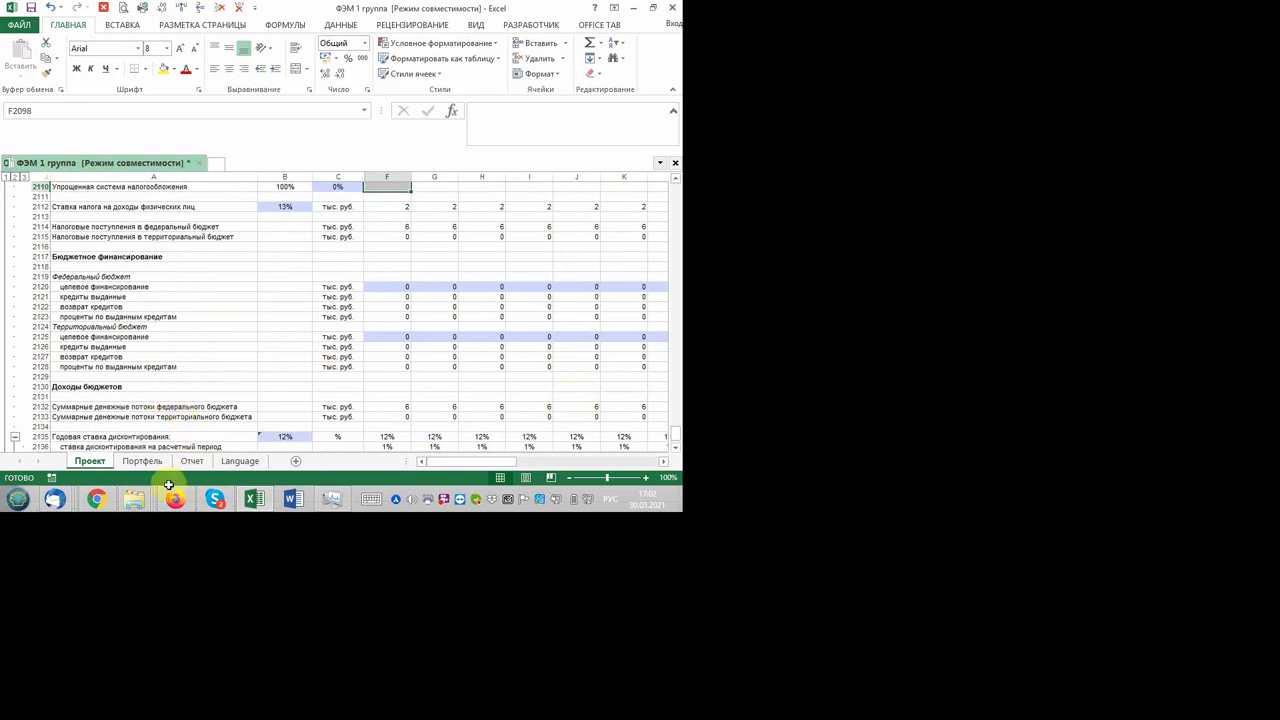
scroll(372, 447, up, 6)
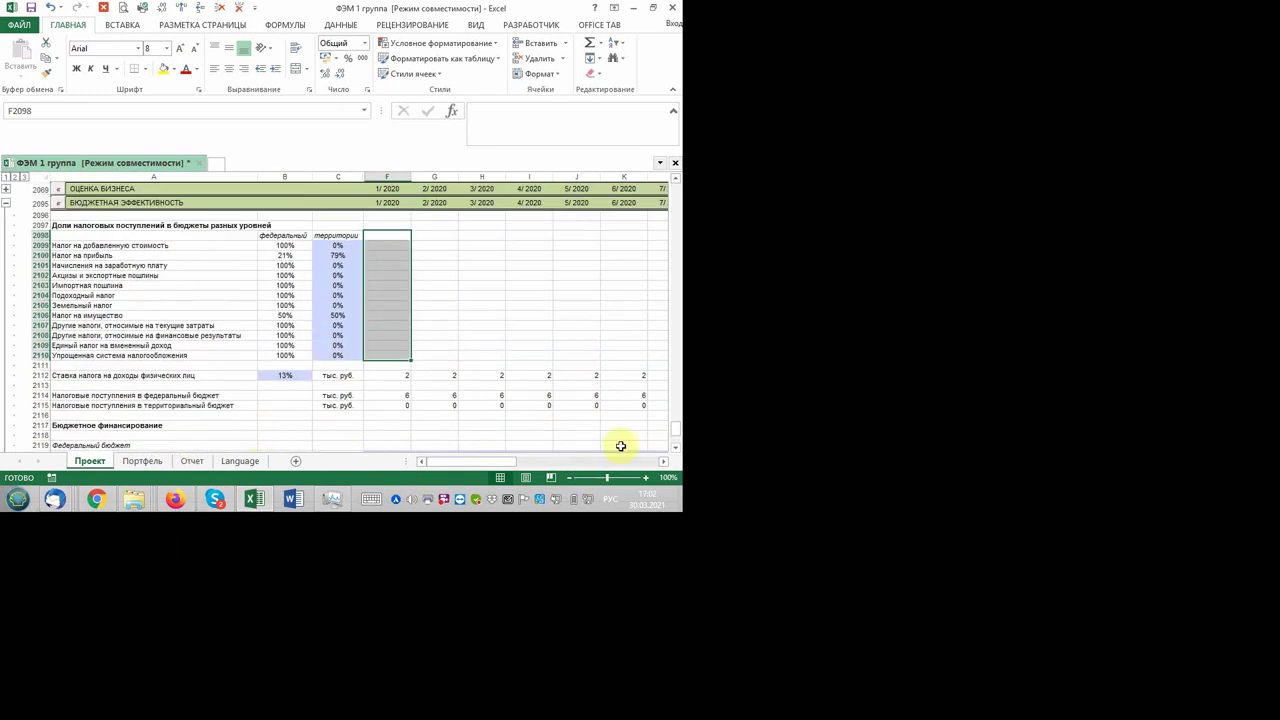
key(Left)
key(Left)
key(Left)
key(Down)
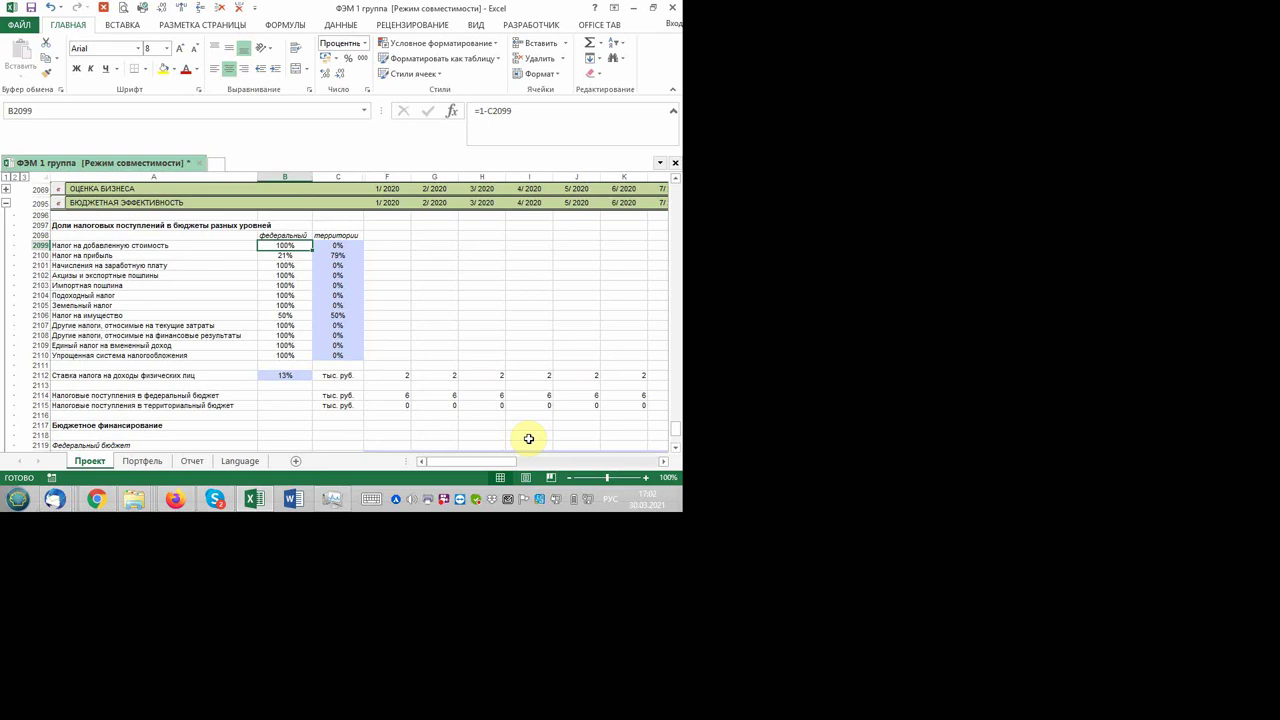
key(Down)
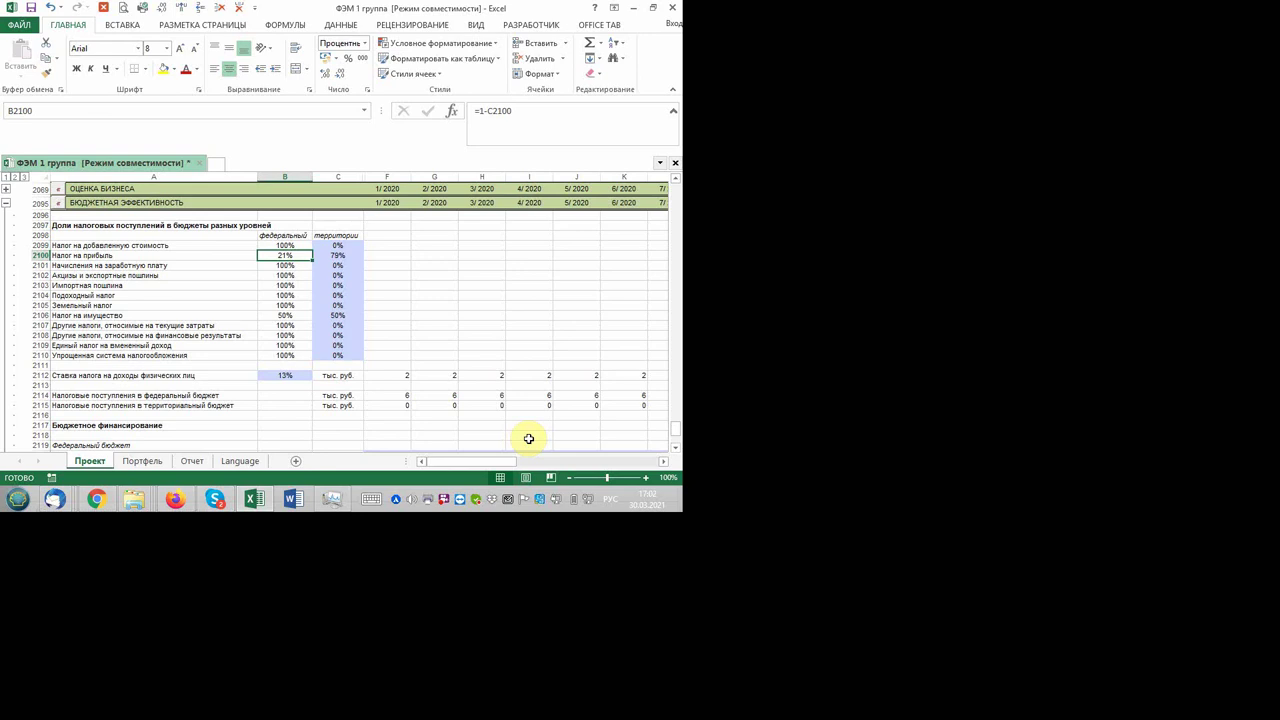
key(Right)
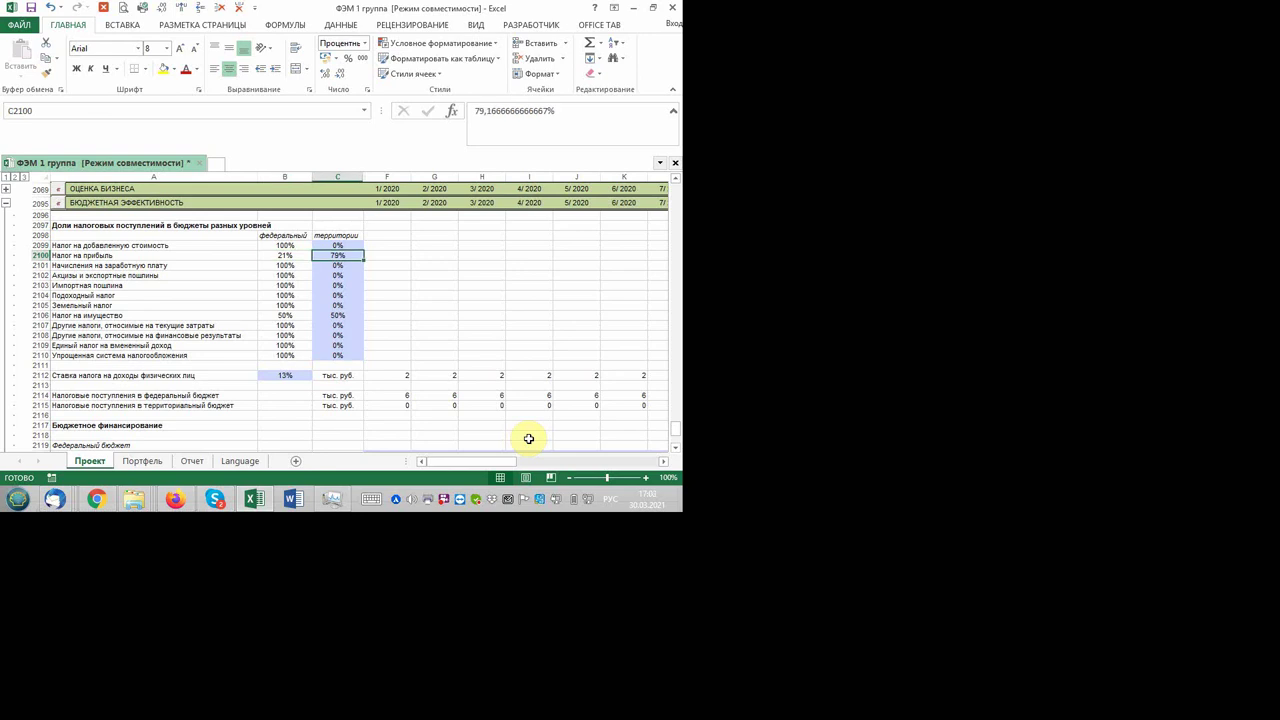
key(Left)
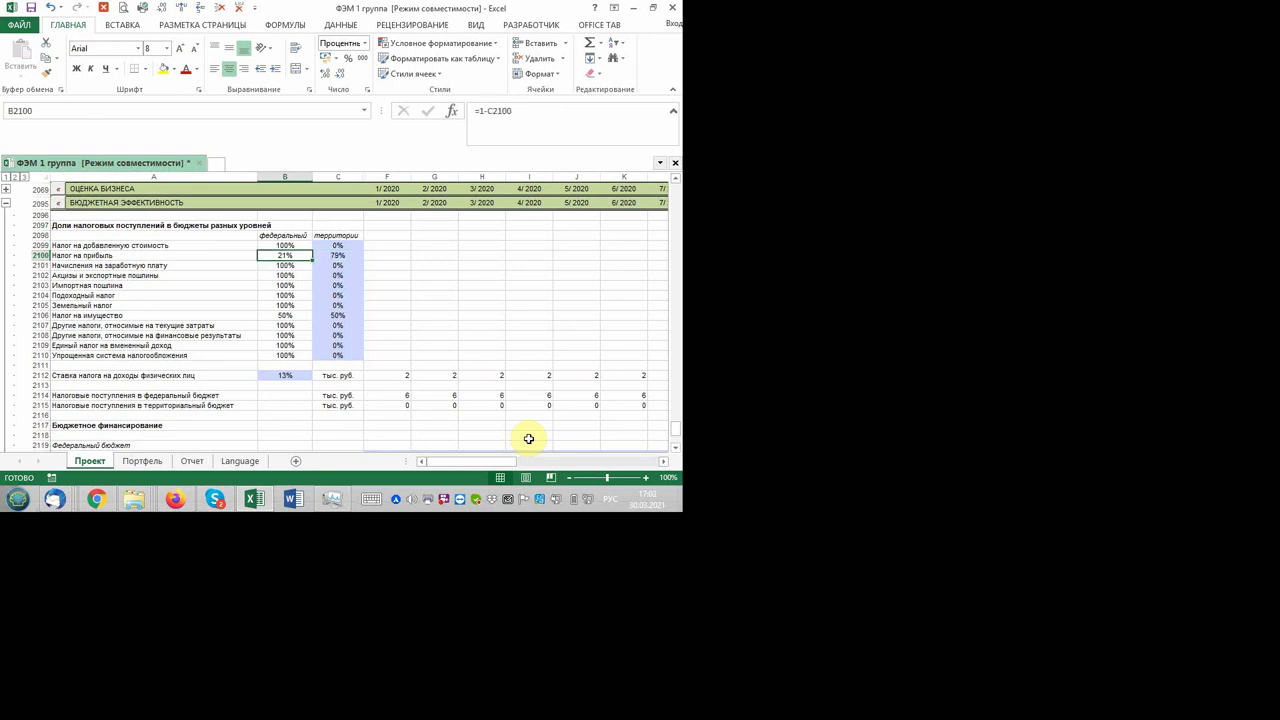
key(Right)
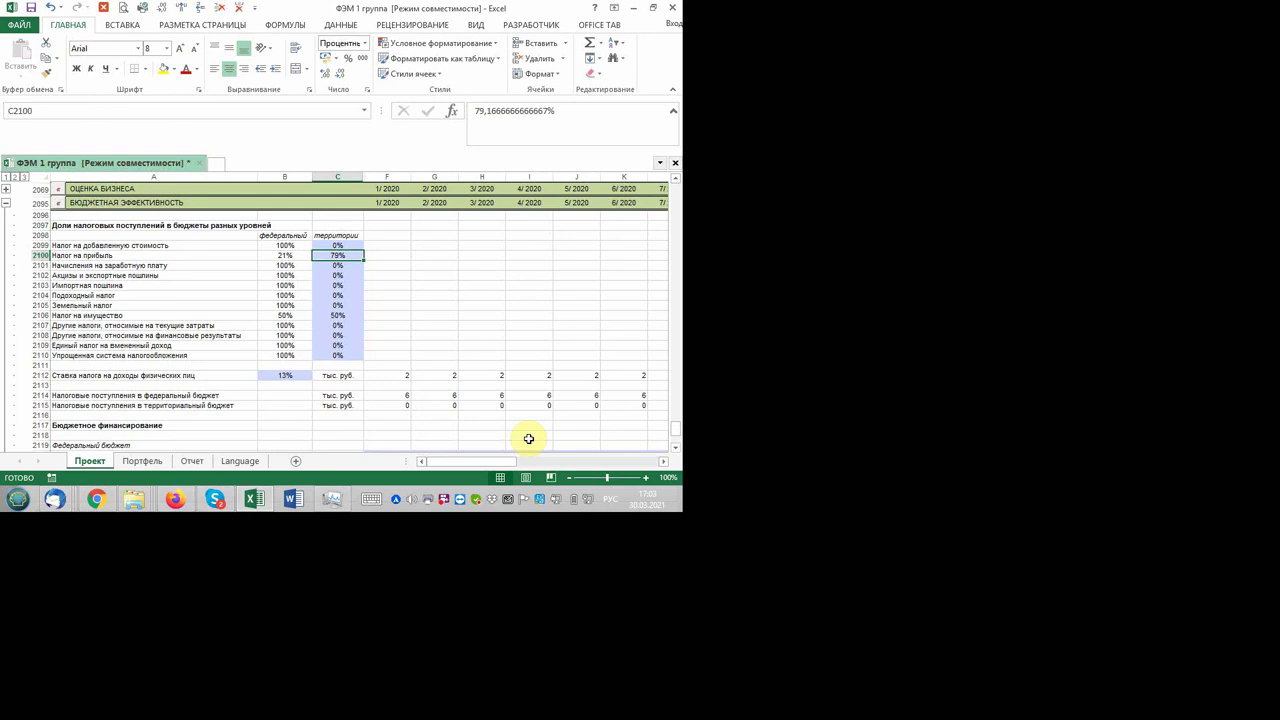
- Enter =18/20 in C2100 for a 90% regional profit tax share, leaving 10% federal
text(=)
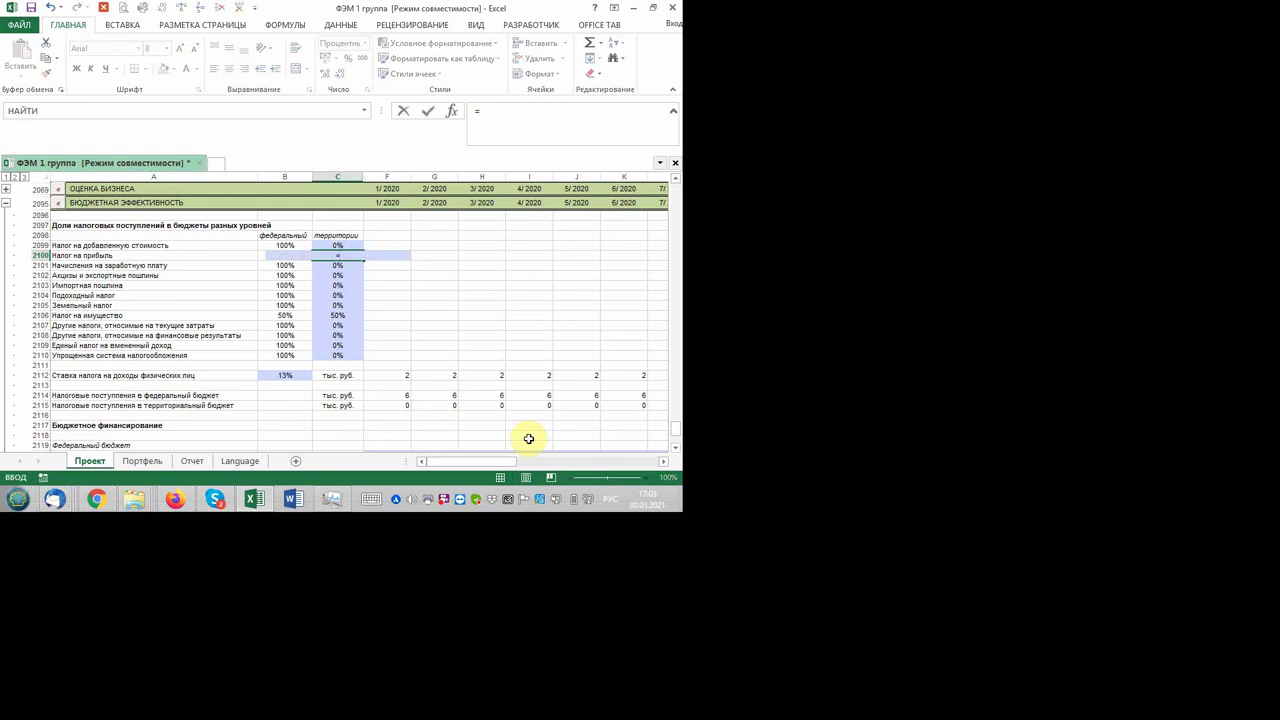
text(18)
text(/20)
key(Return)
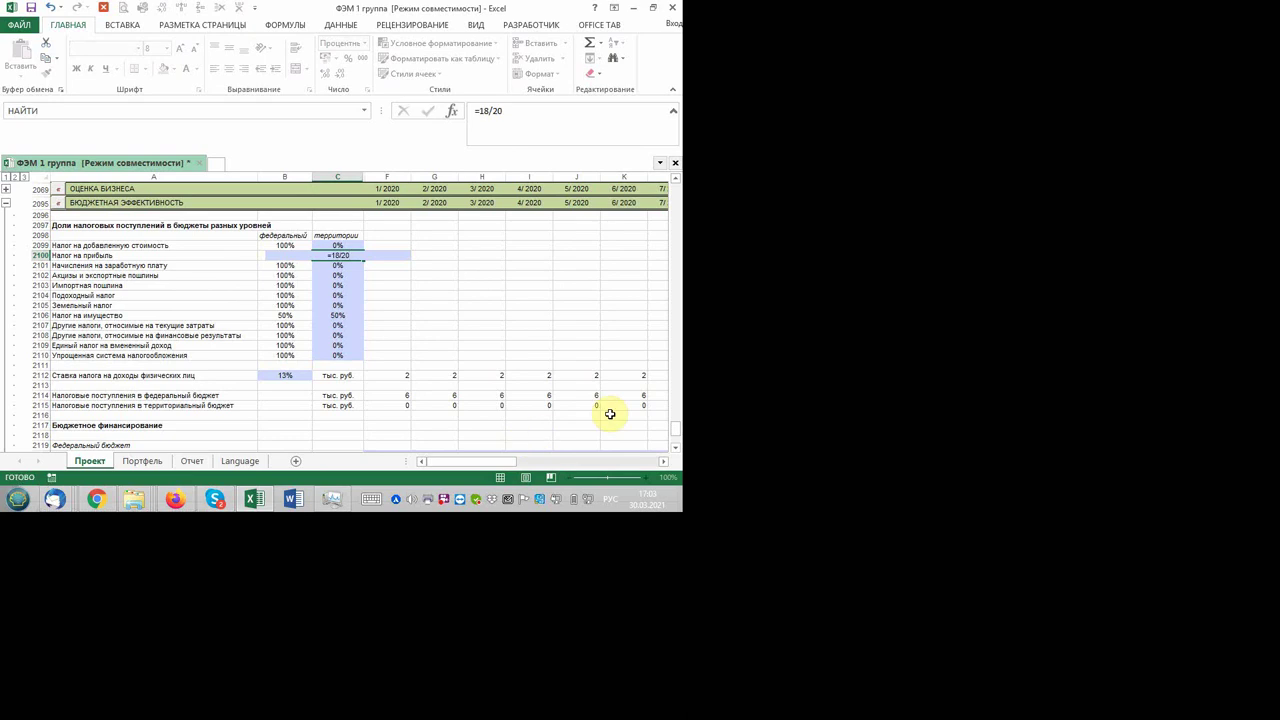
key(Up)
key(Left)
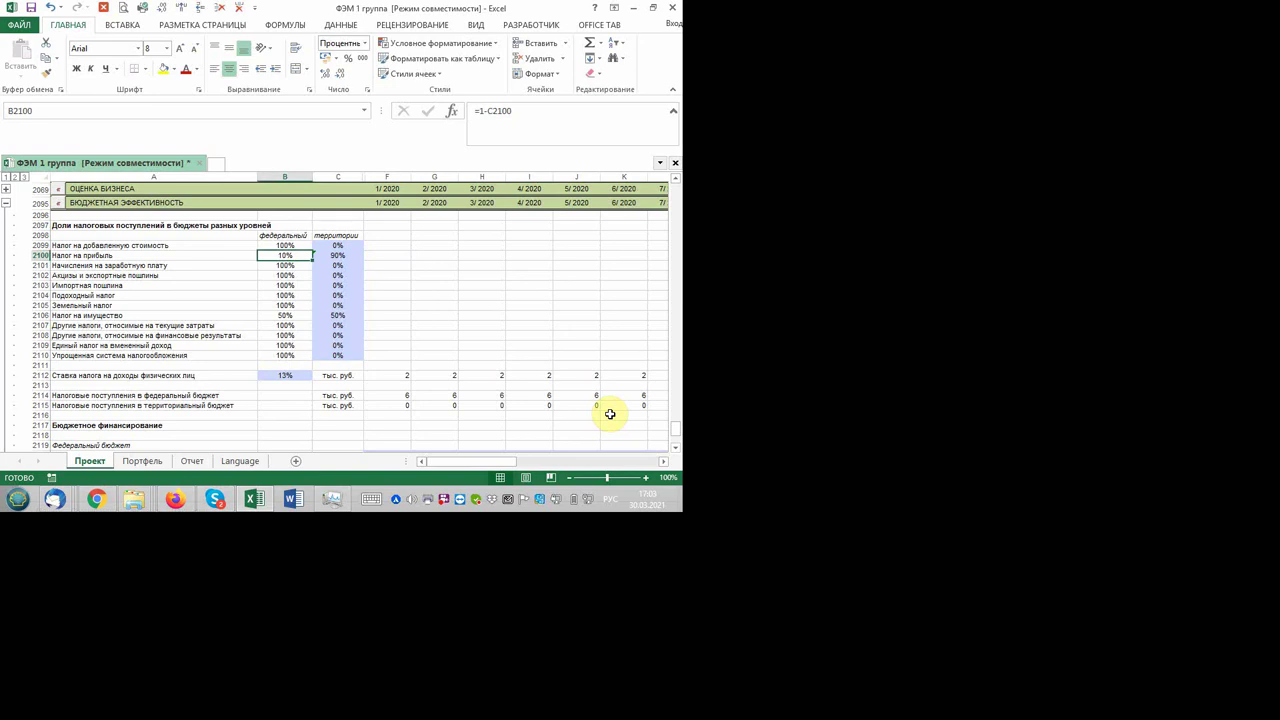
key(Right)
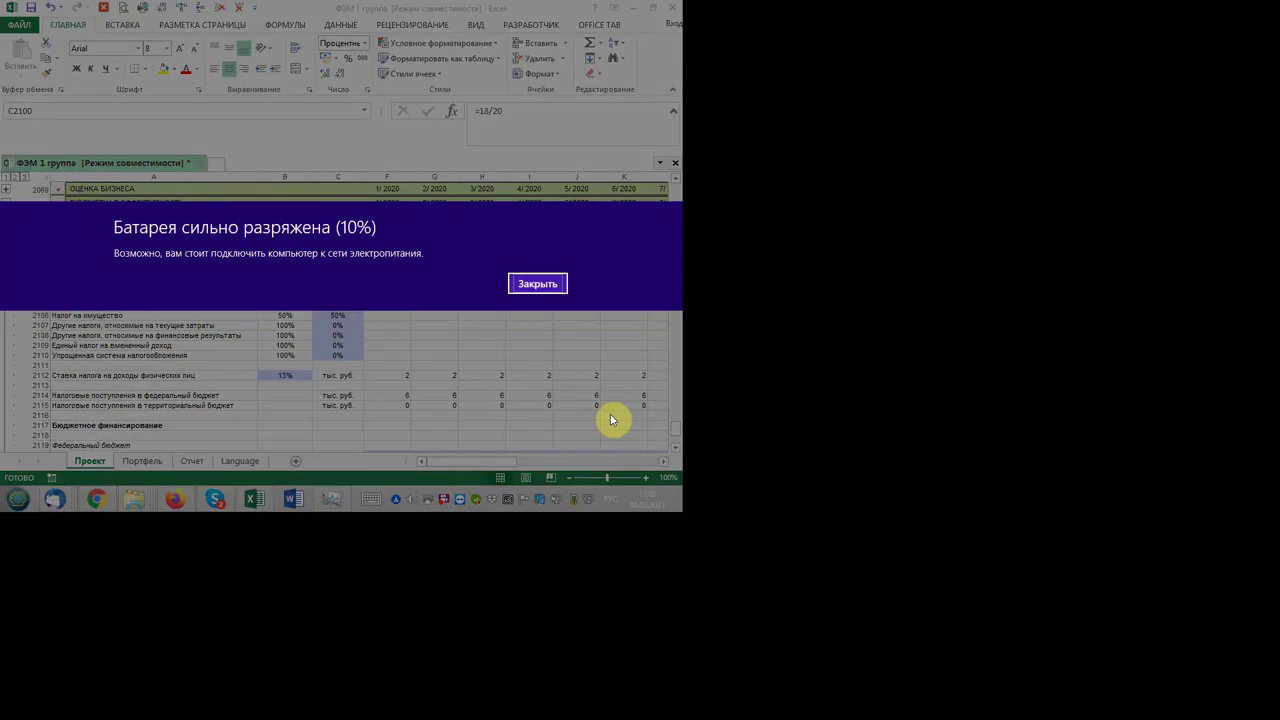
key(Left)
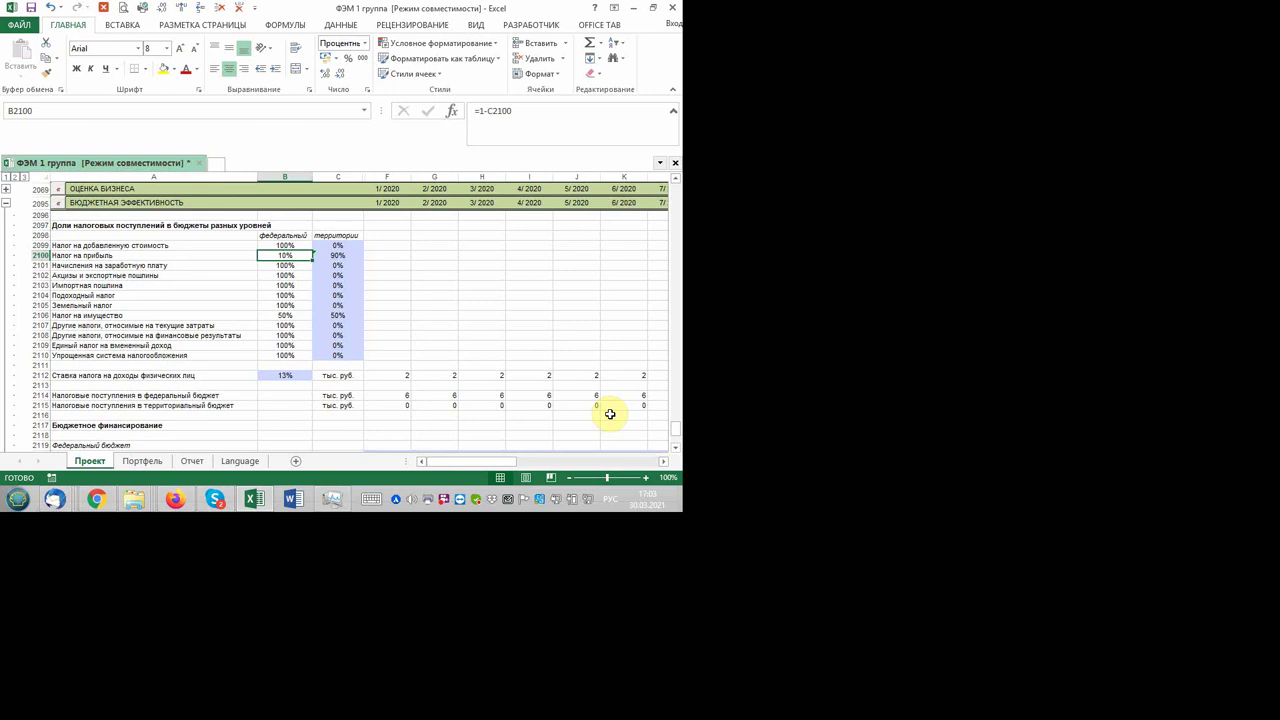
key(Right)
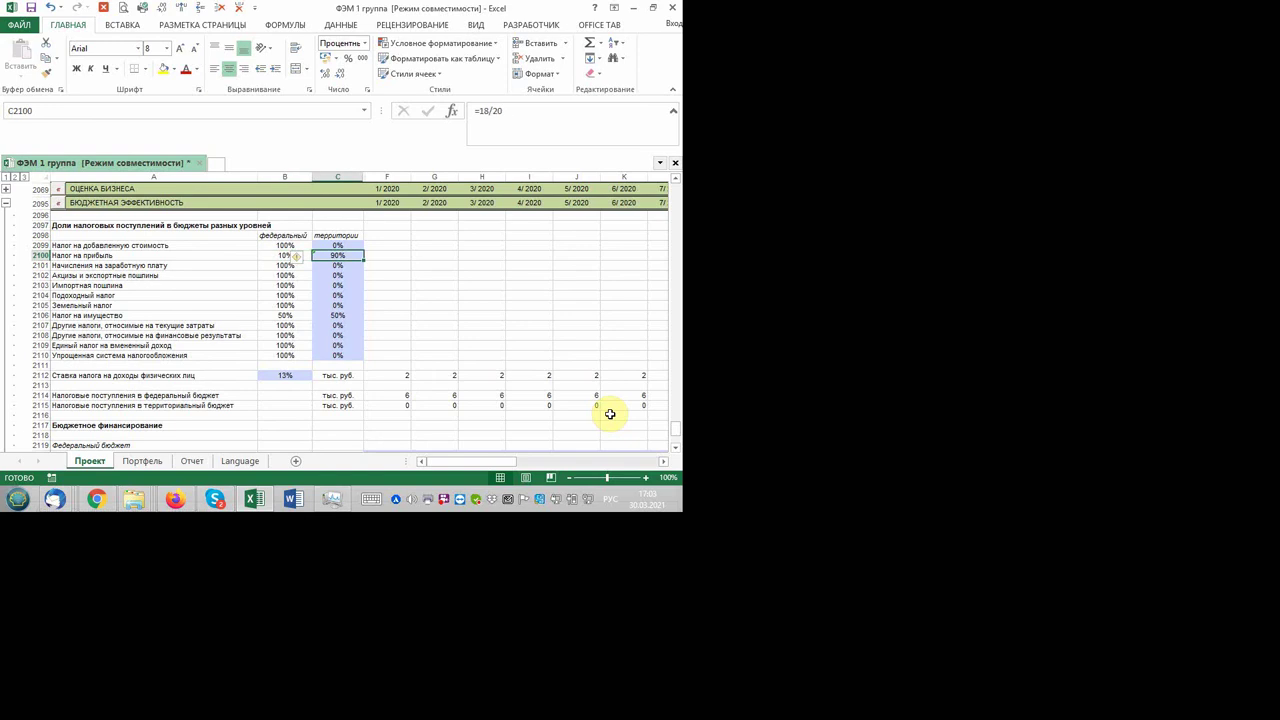
key(F2)
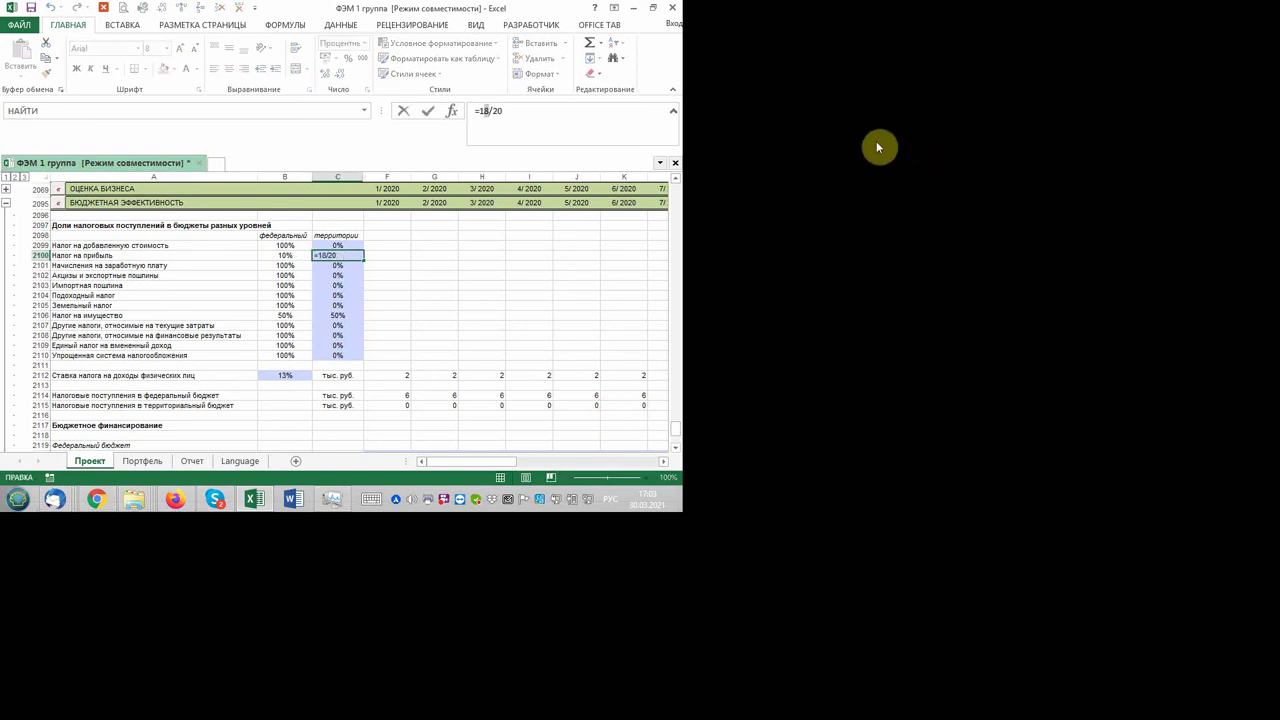
text(7)
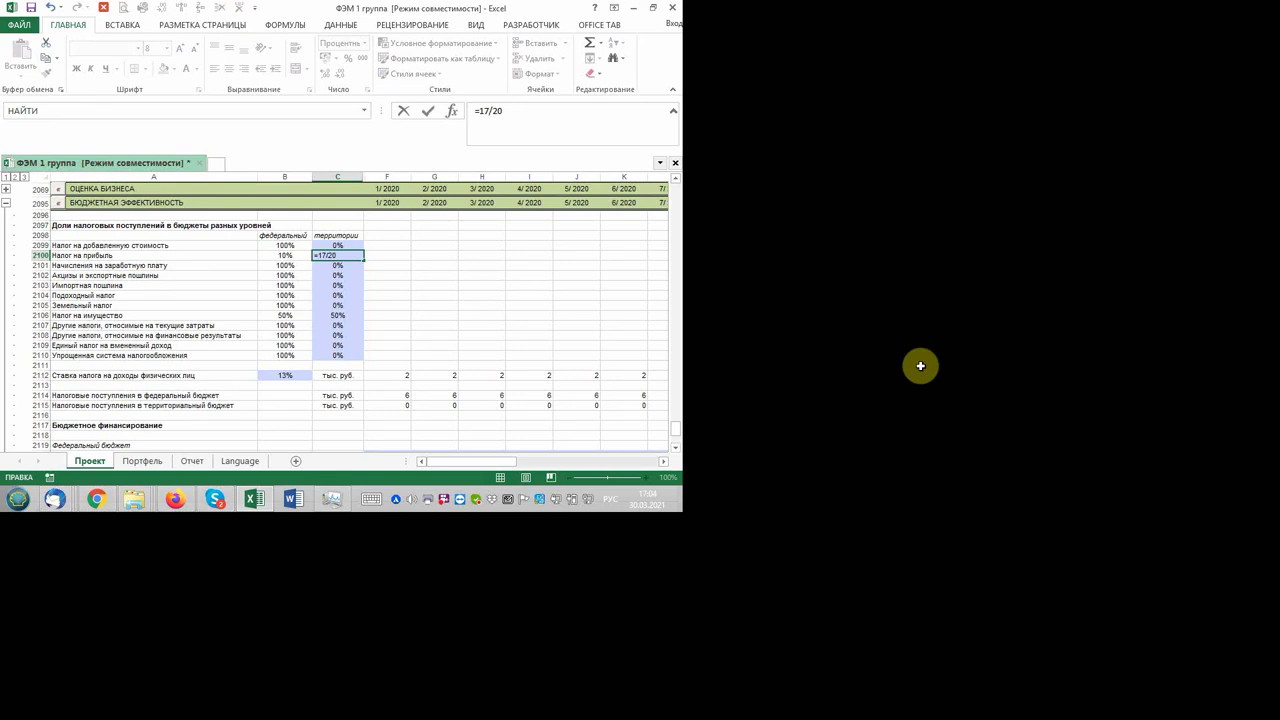
key(Return)
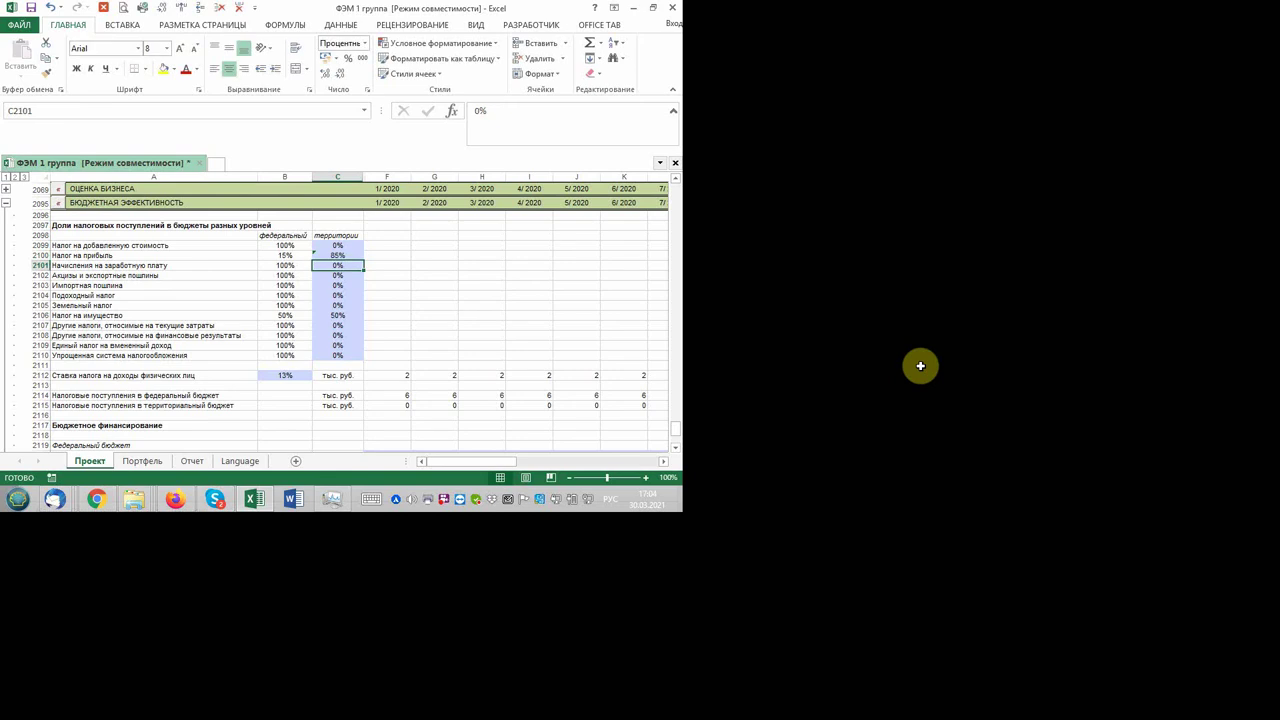
key(Up)
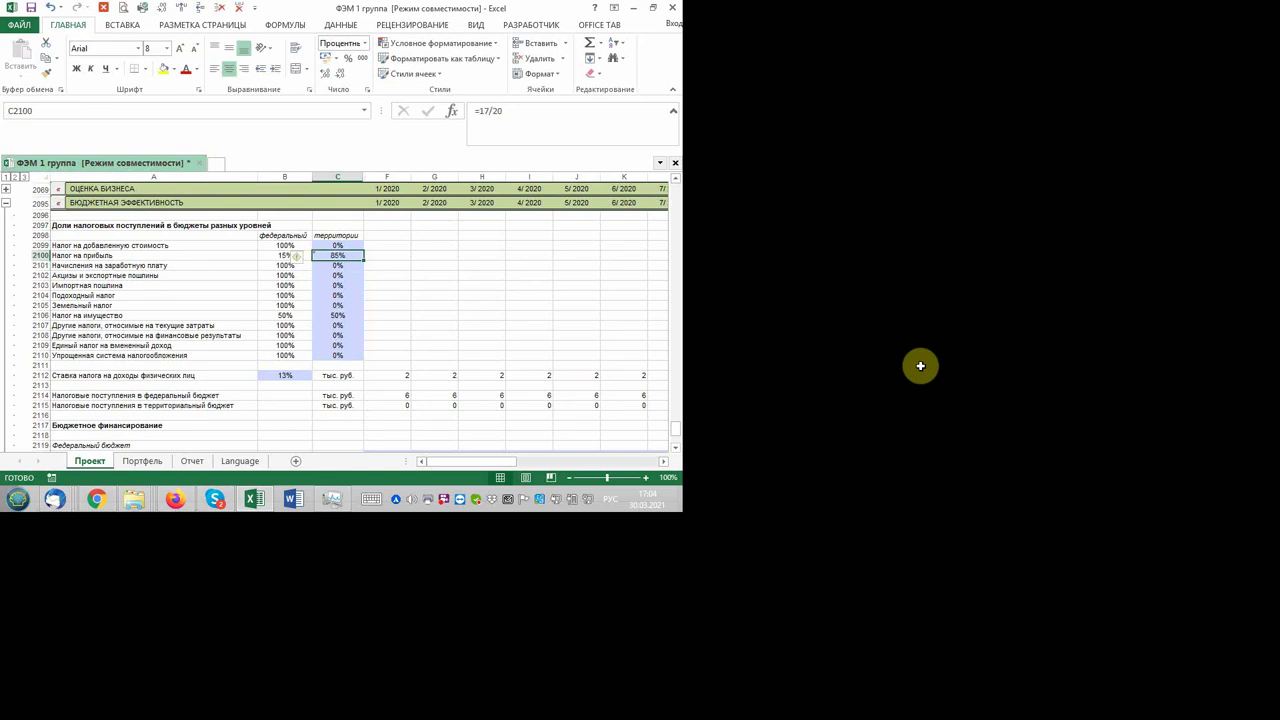
key(Left)
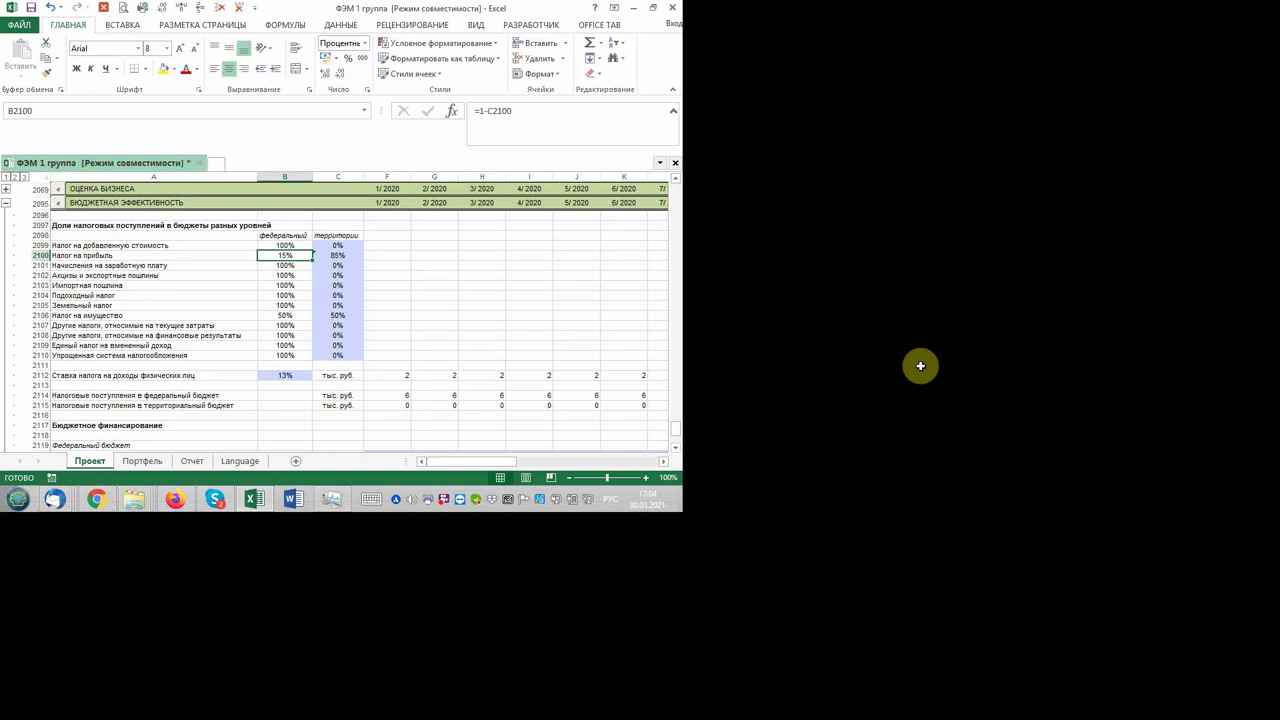
key(Right)
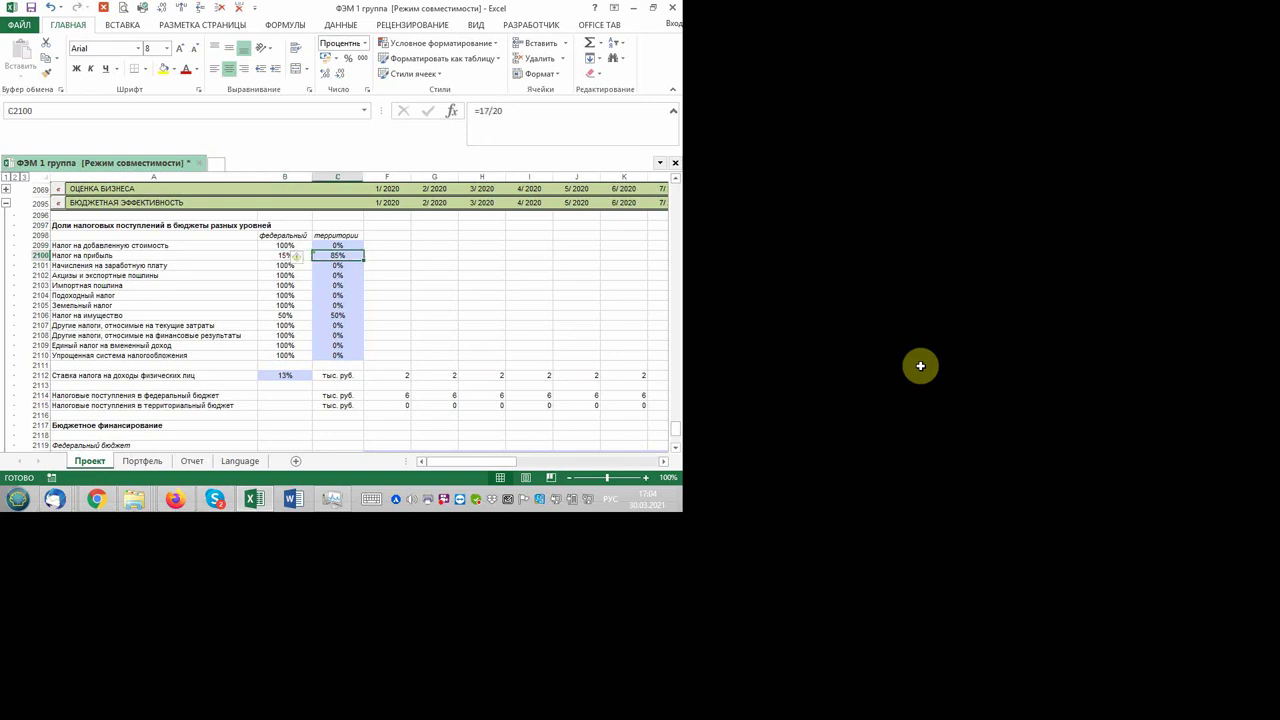
key(Down)
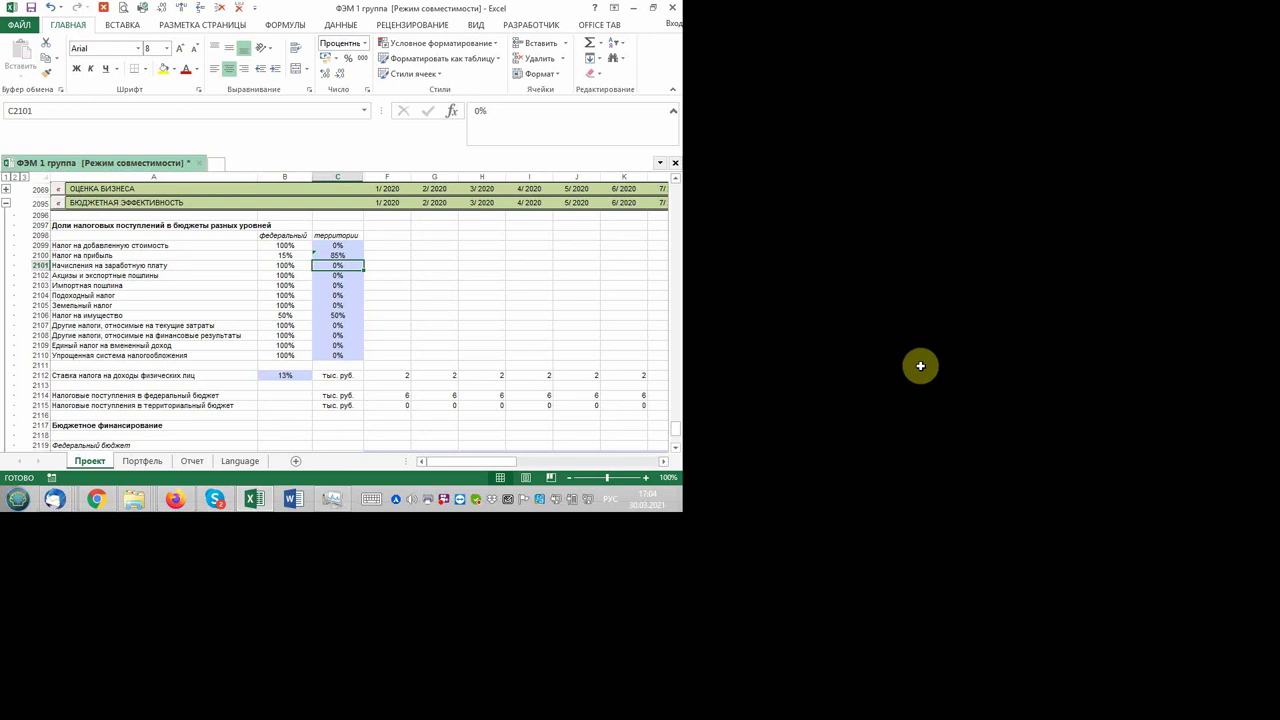
key(Left)
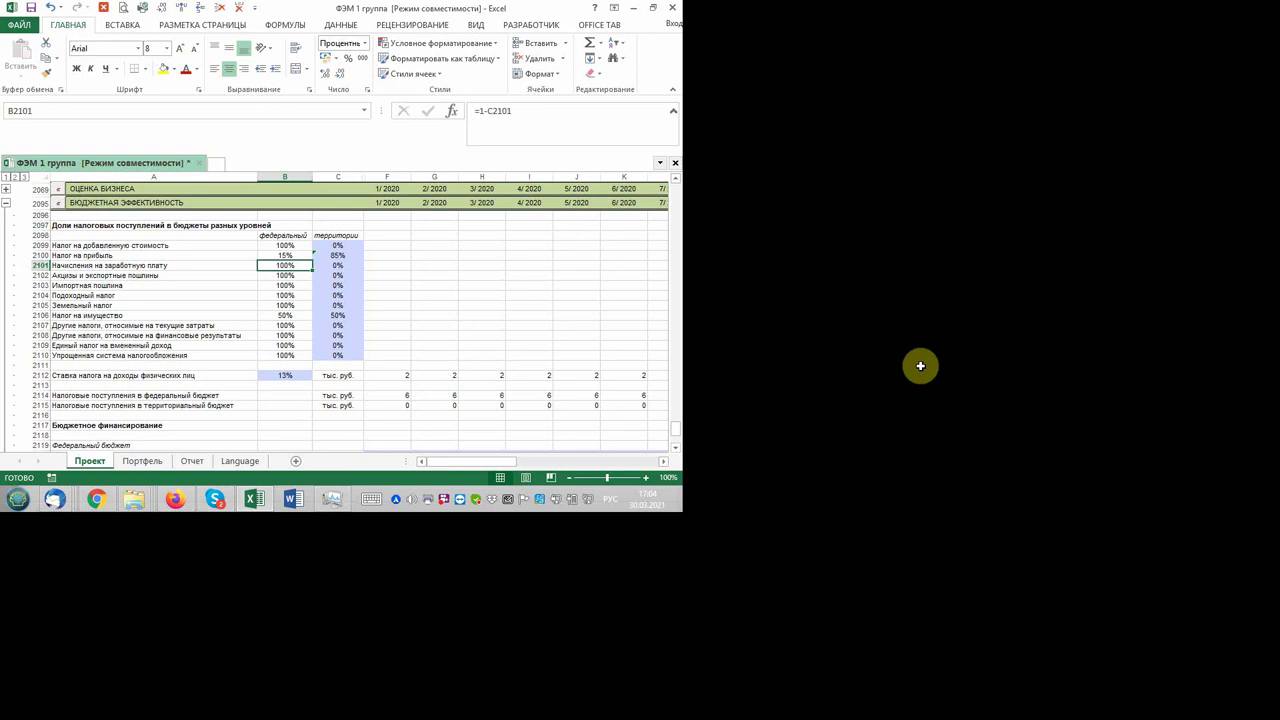
key(Right)
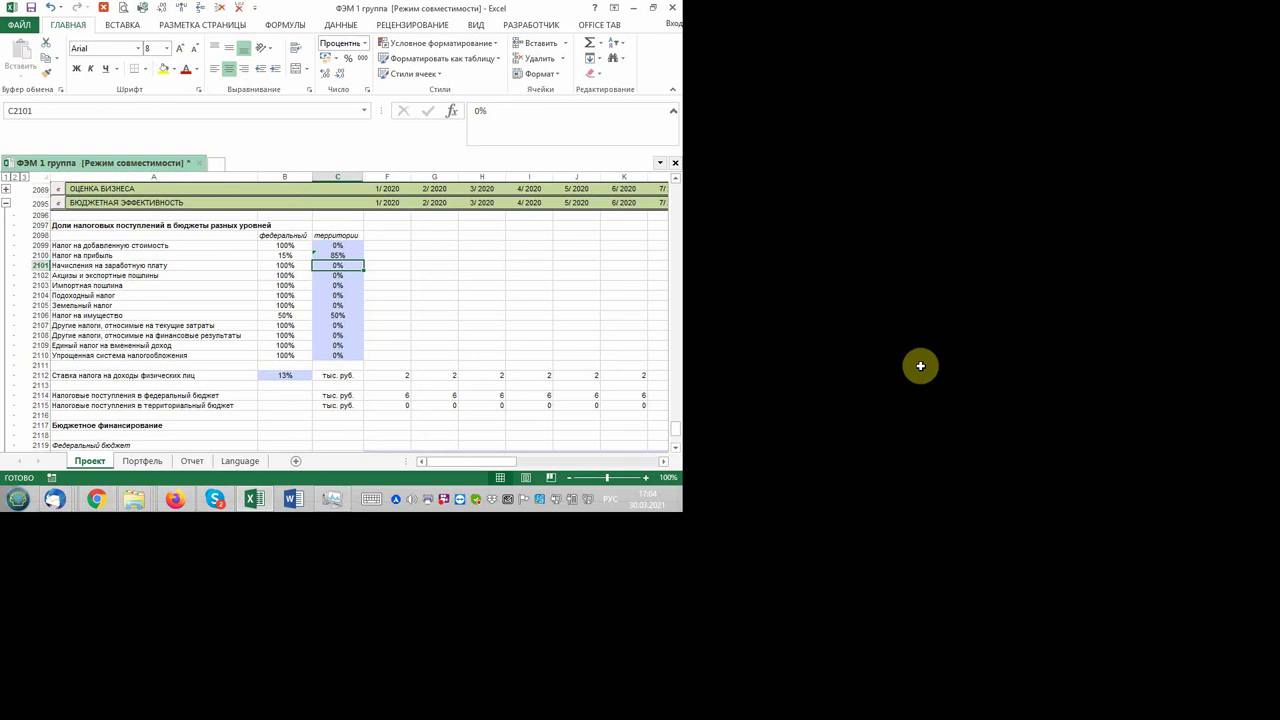
key(Left)
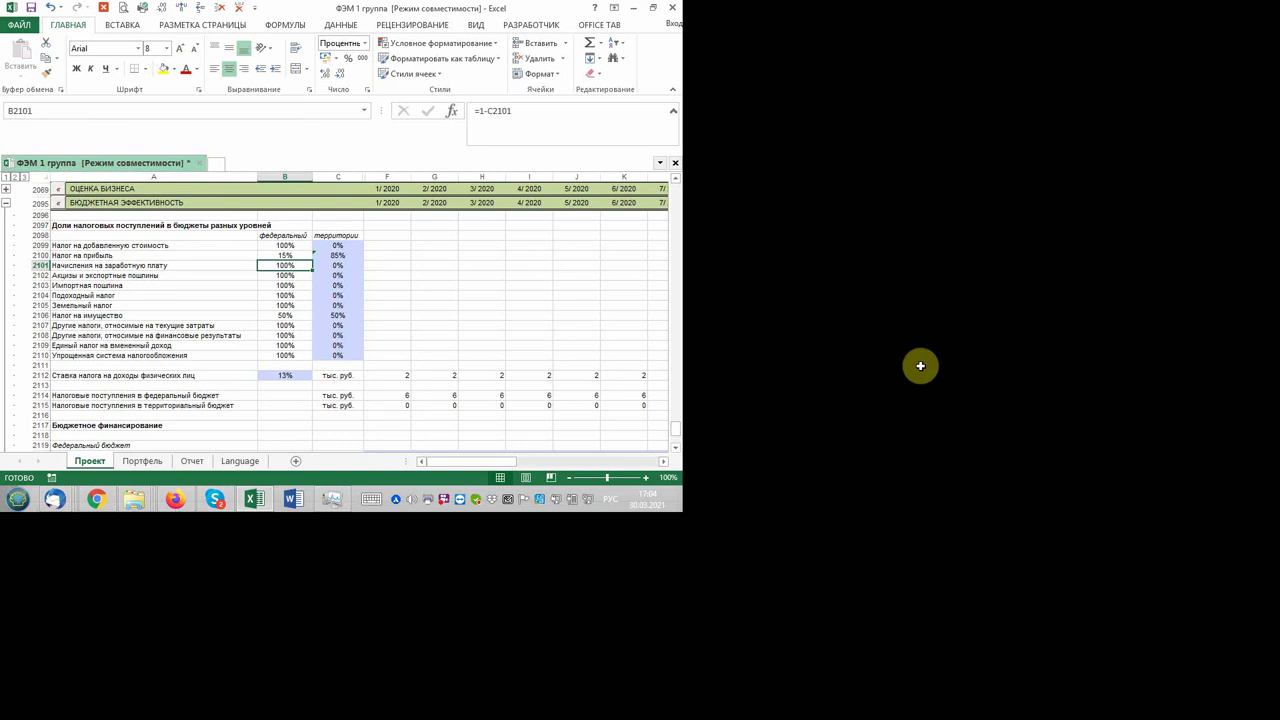
key(Up)
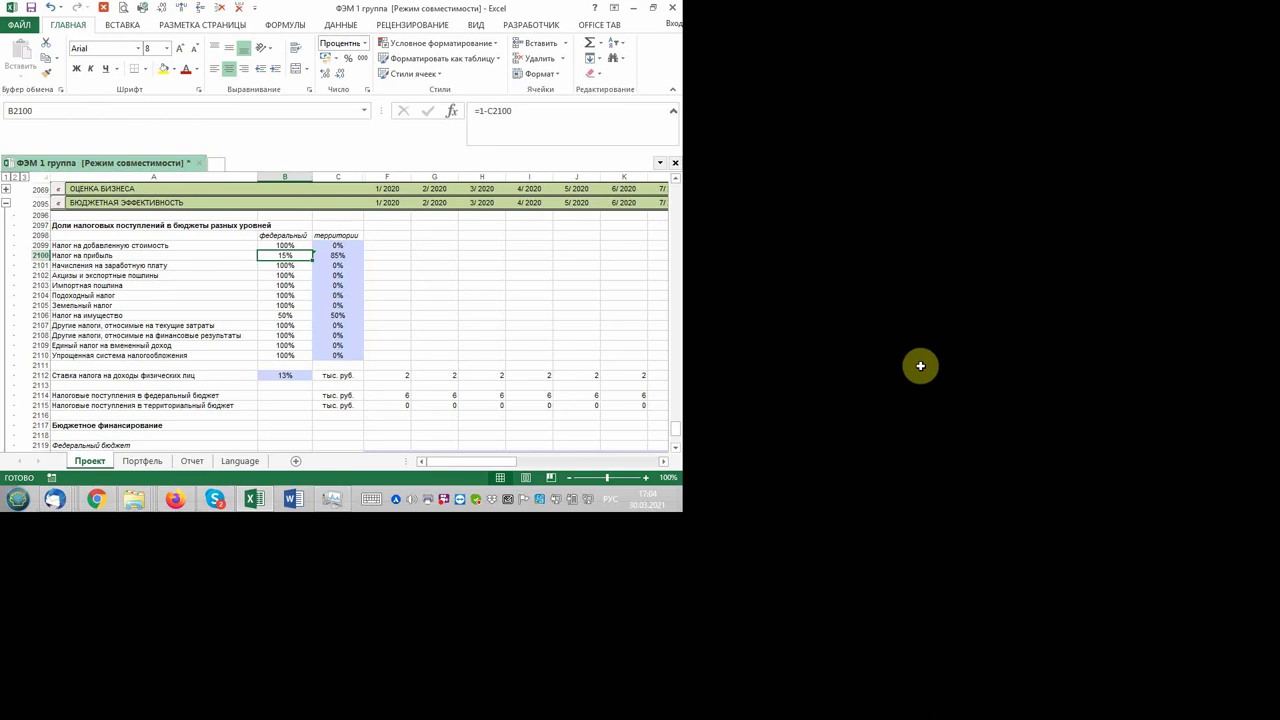
key(Down)
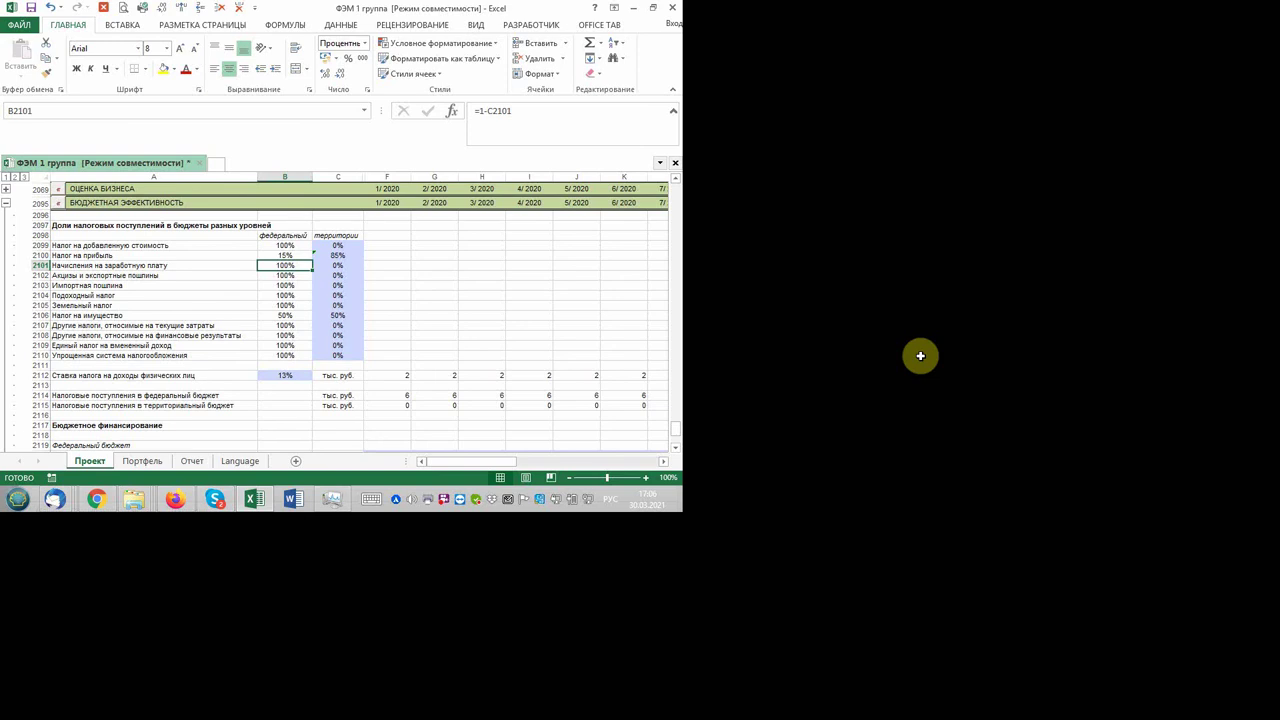
key(Down)
key(Down)
key(Down)
key(Down)
key(Down)
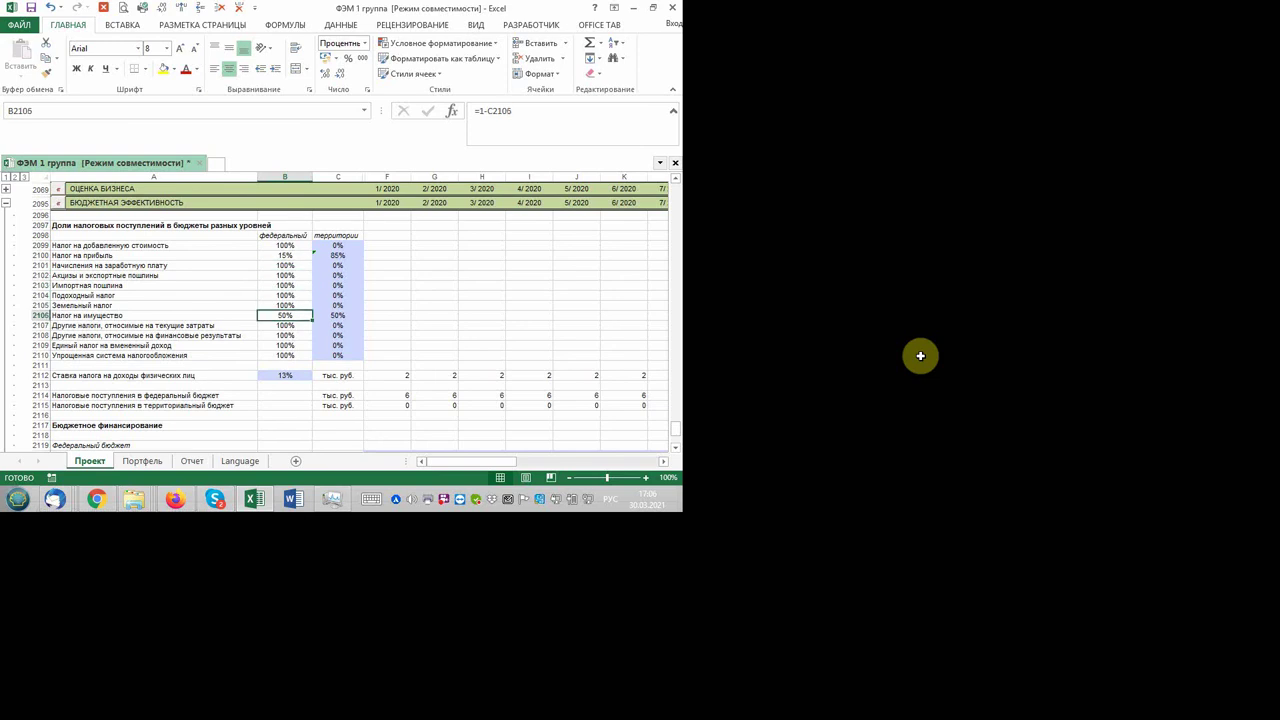
key(Right)
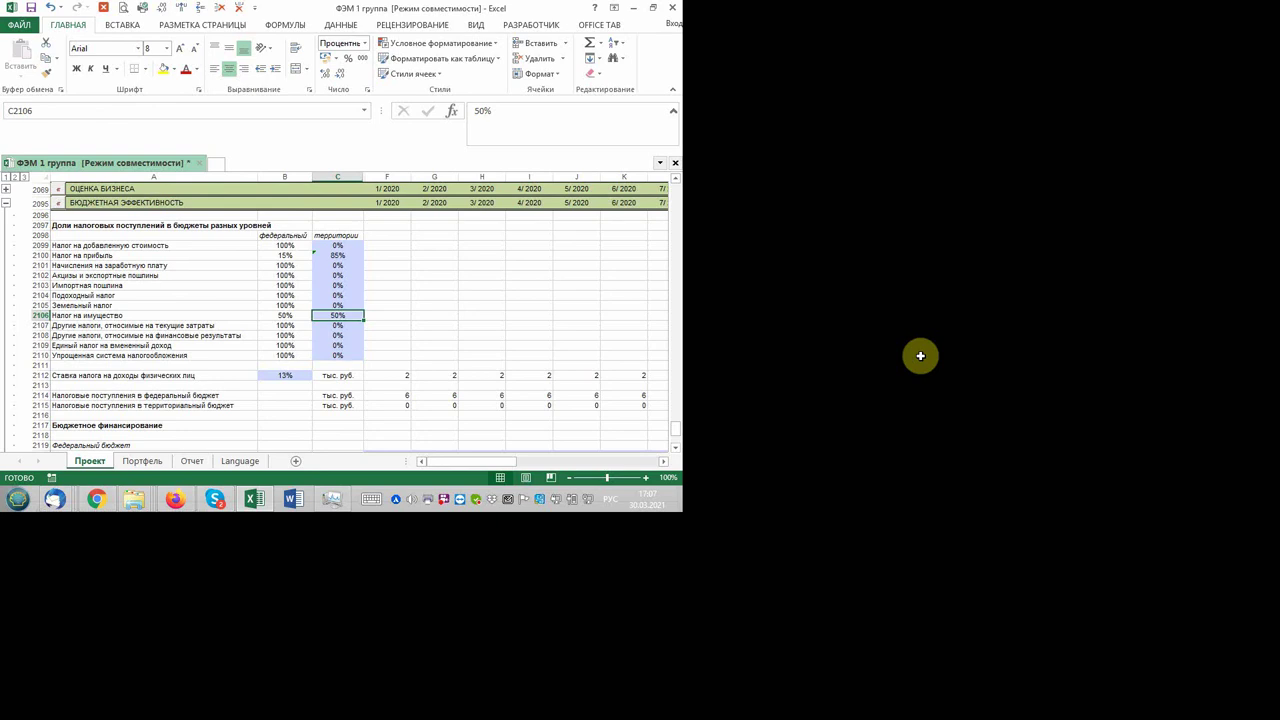
key(Left)
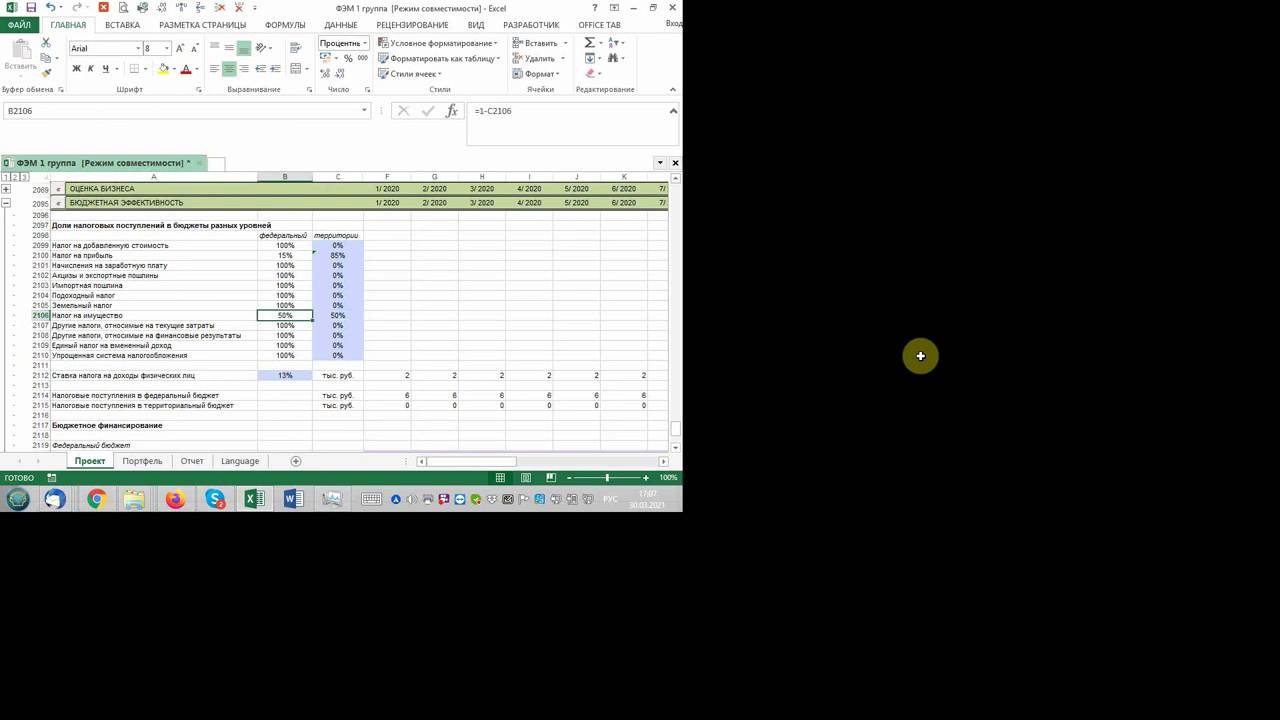
key(Right)
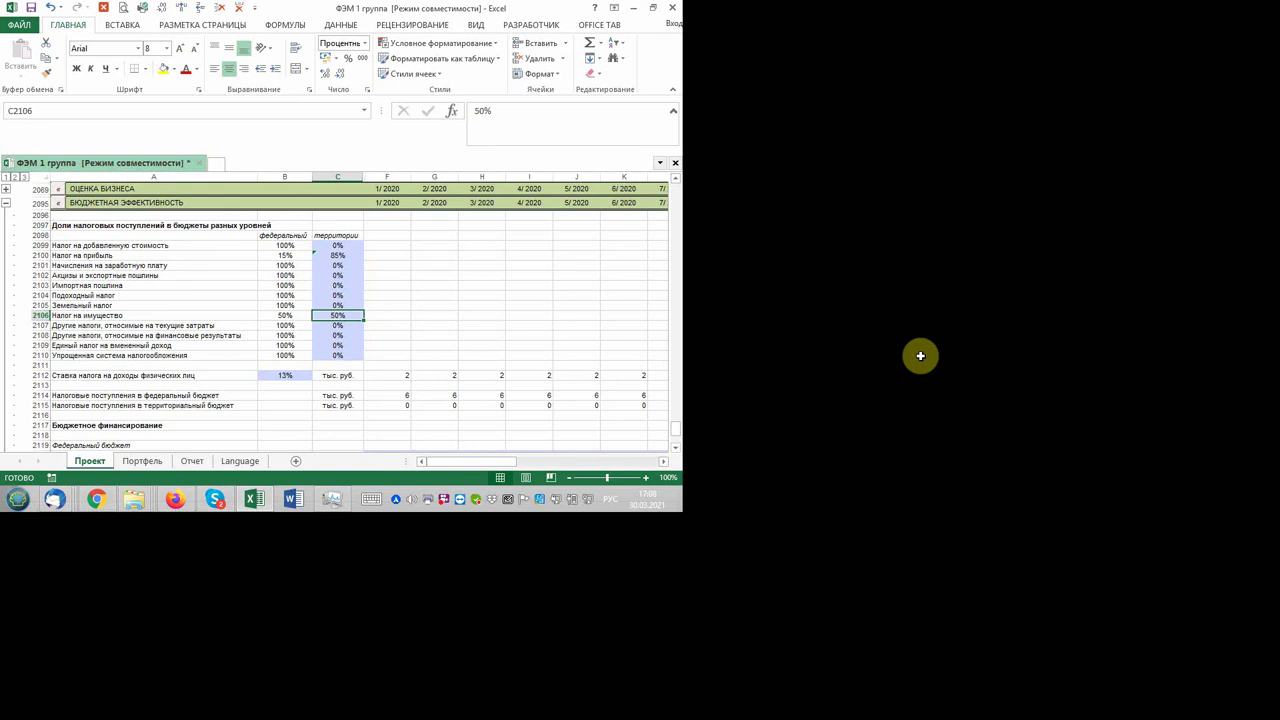
- Set the property tax regional share in C2106 to 100%
key(Left)
key(Right)
text(100)
key(Left)
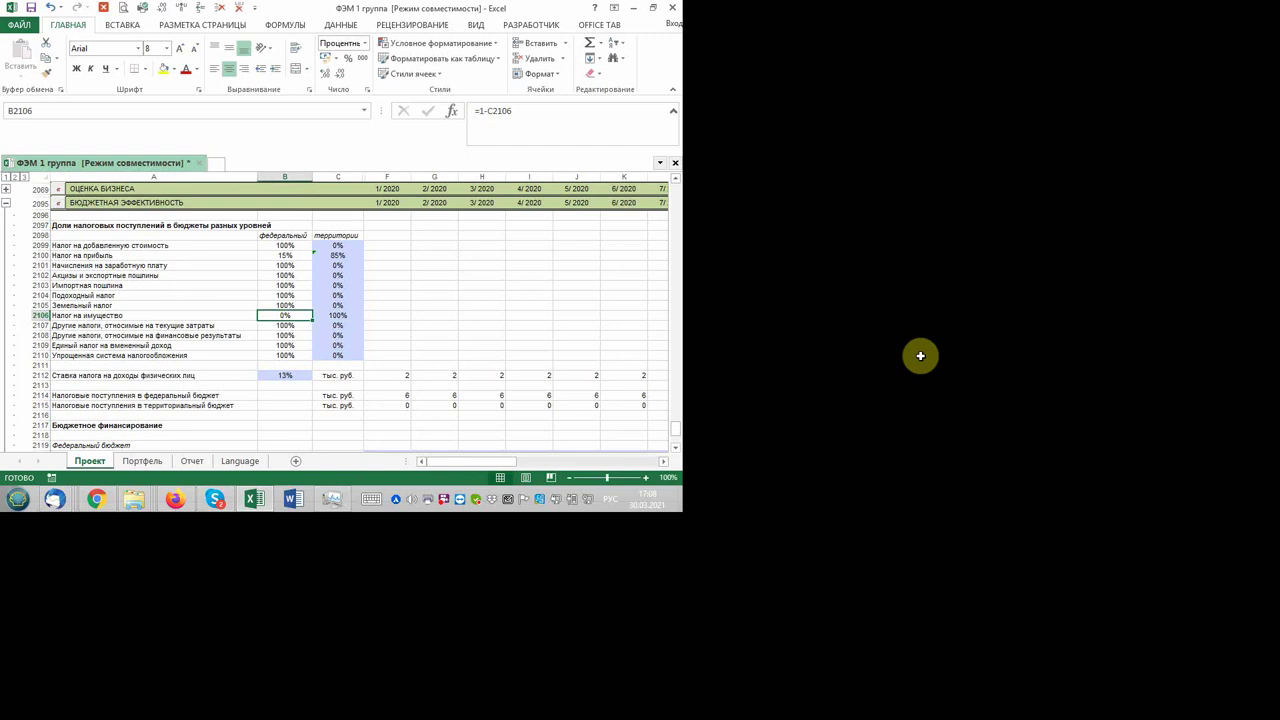
key(Right)
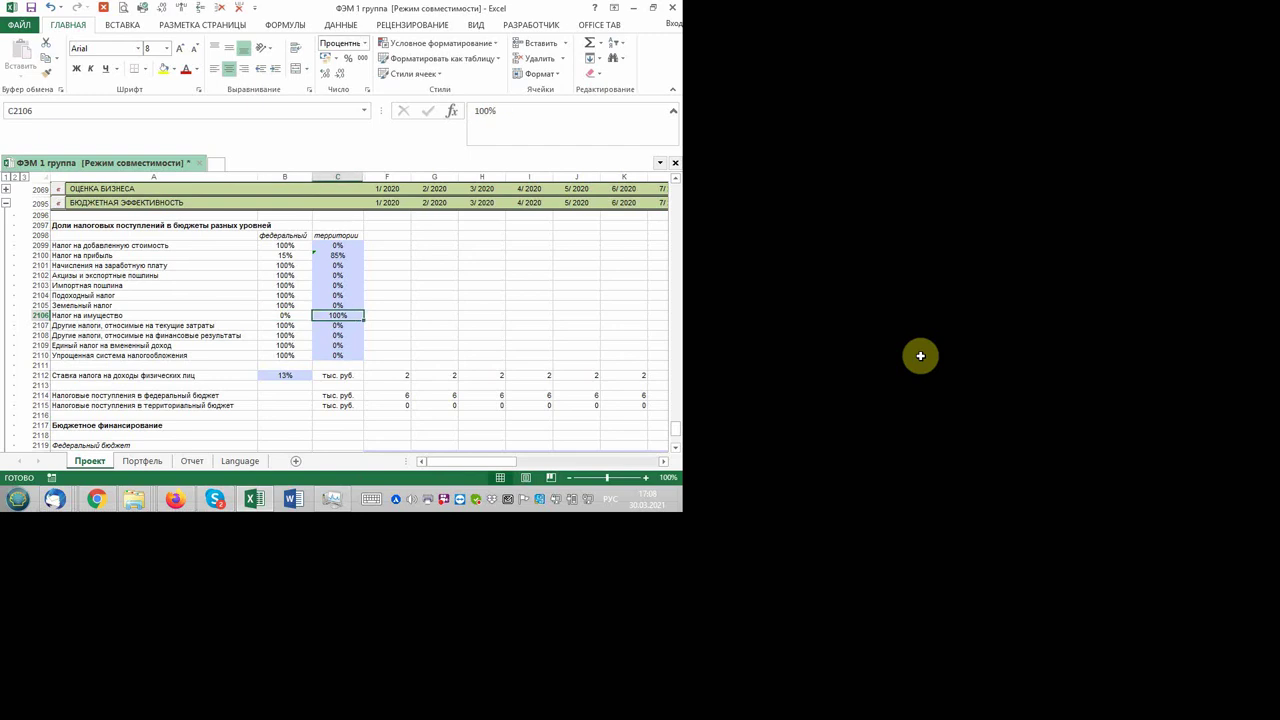
- Set the simplified taxation system's regional share in C2110 to 100%, leaving 0% federal
key(Down)
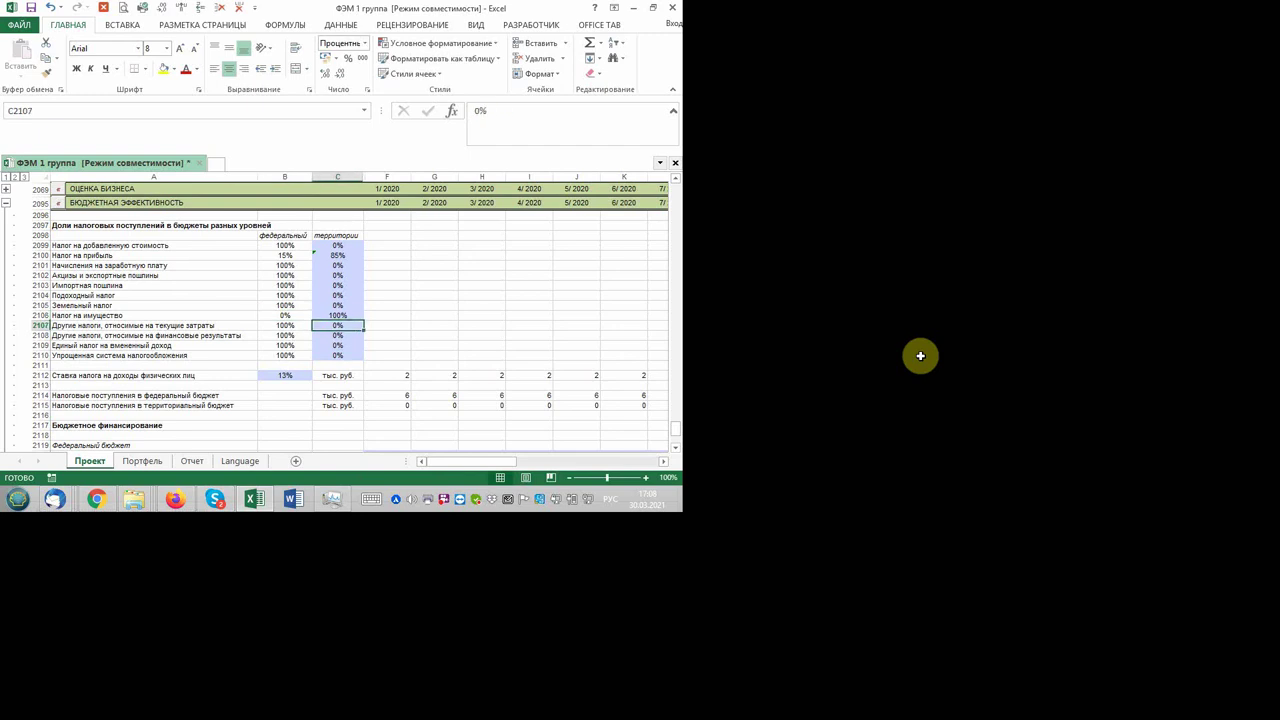
key(Left)
key(Down)
key(Down)
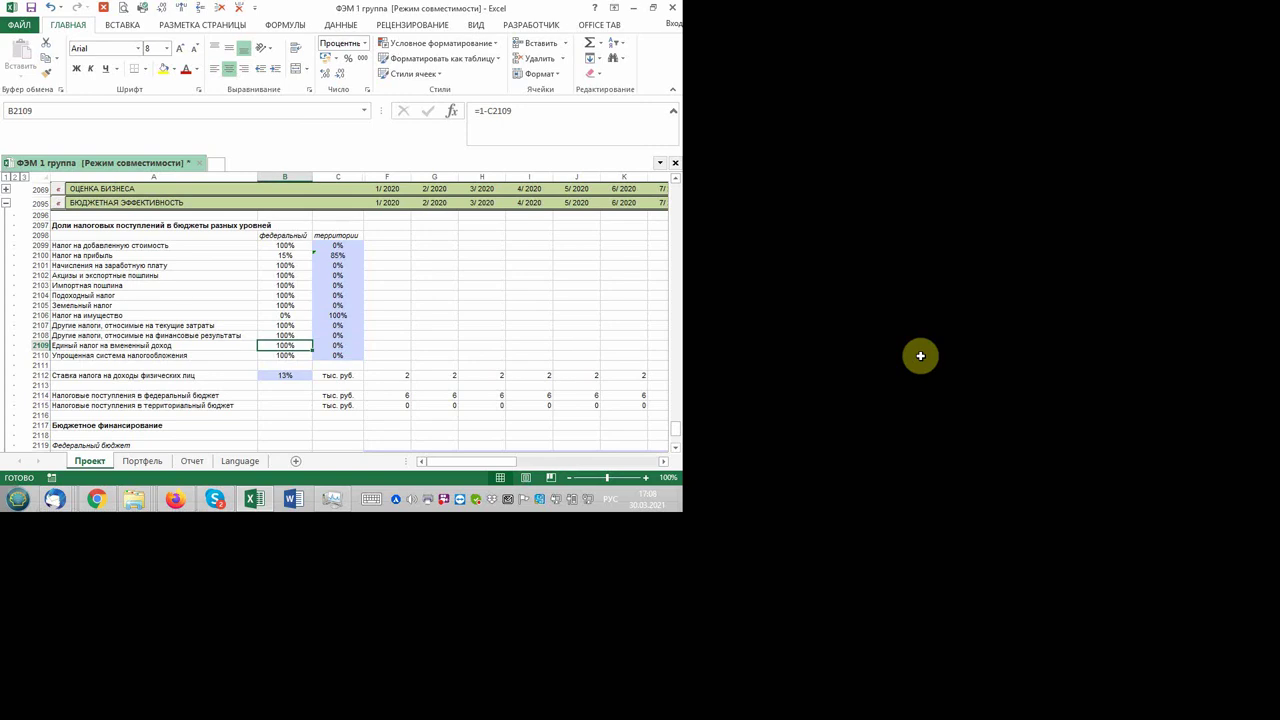
key(Down)
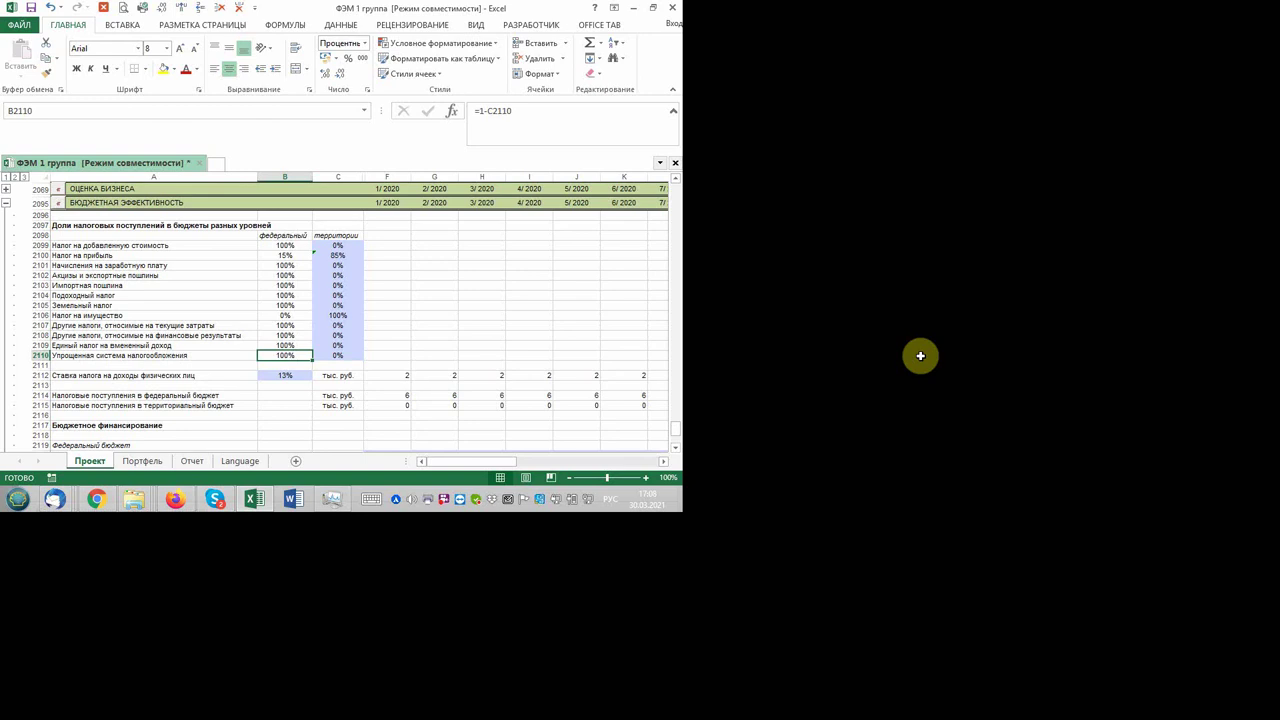
key(Right)
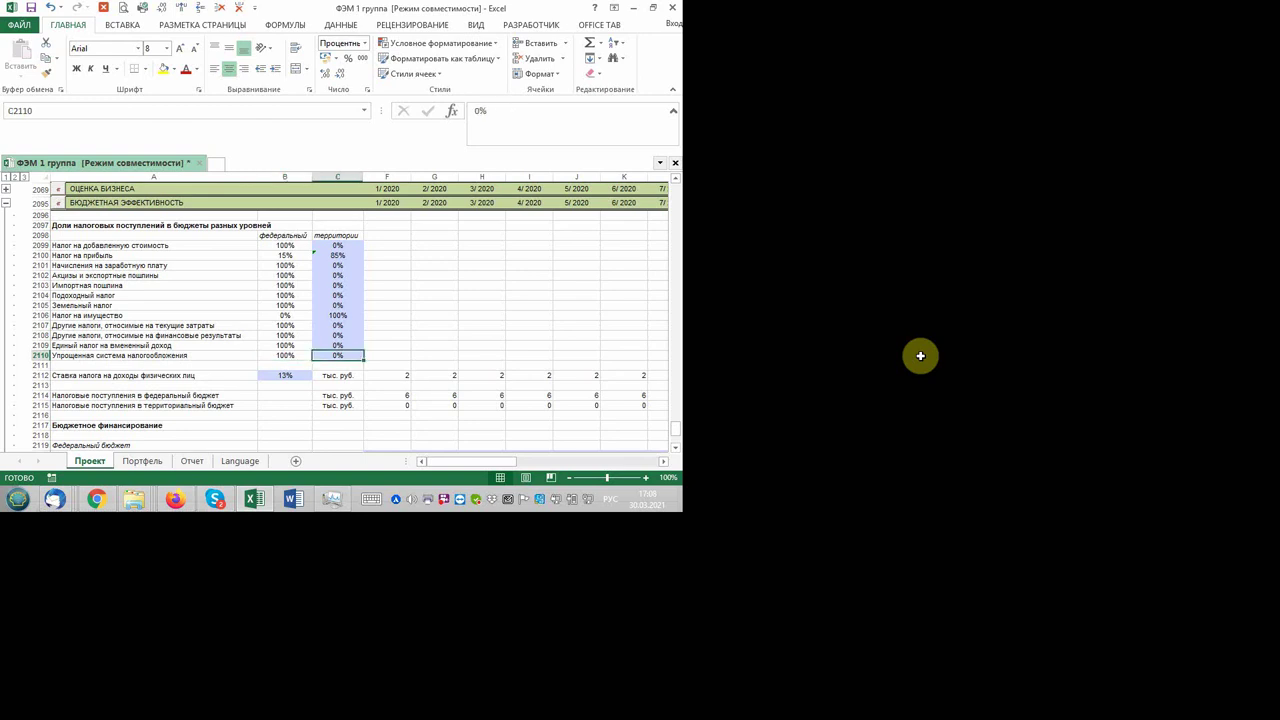
text(100)
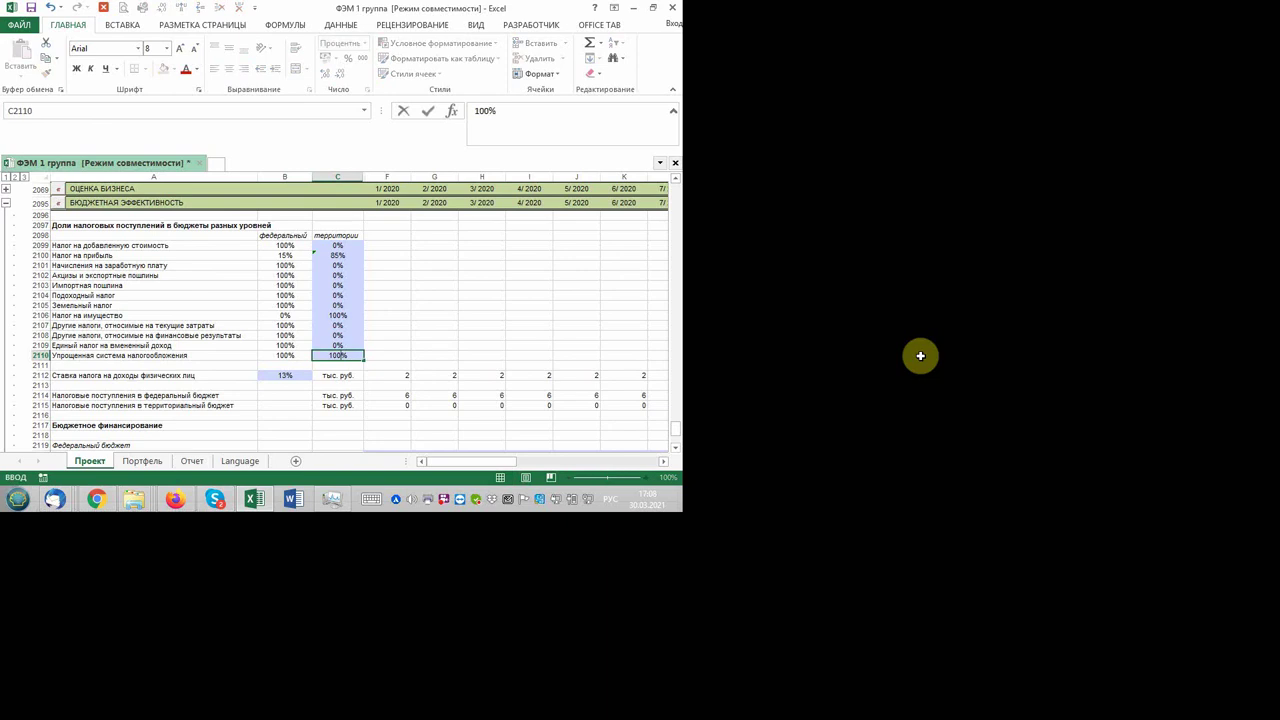
key(Return)
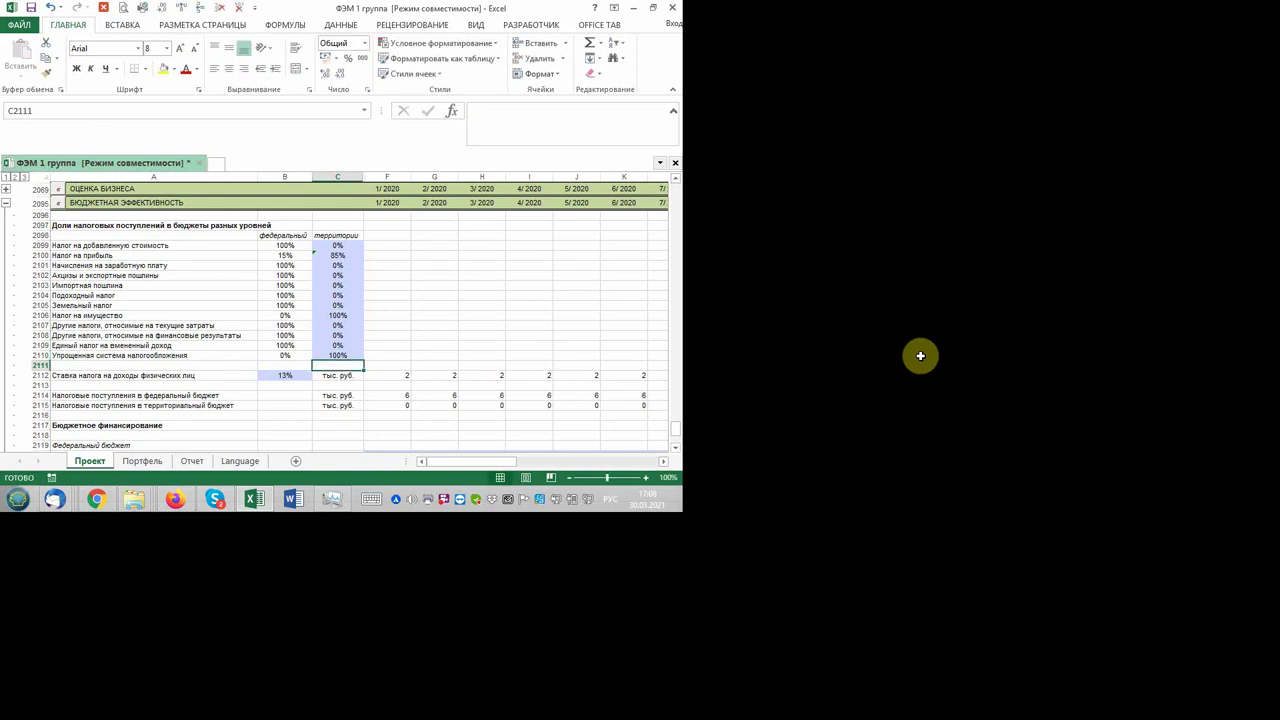
key(Up)
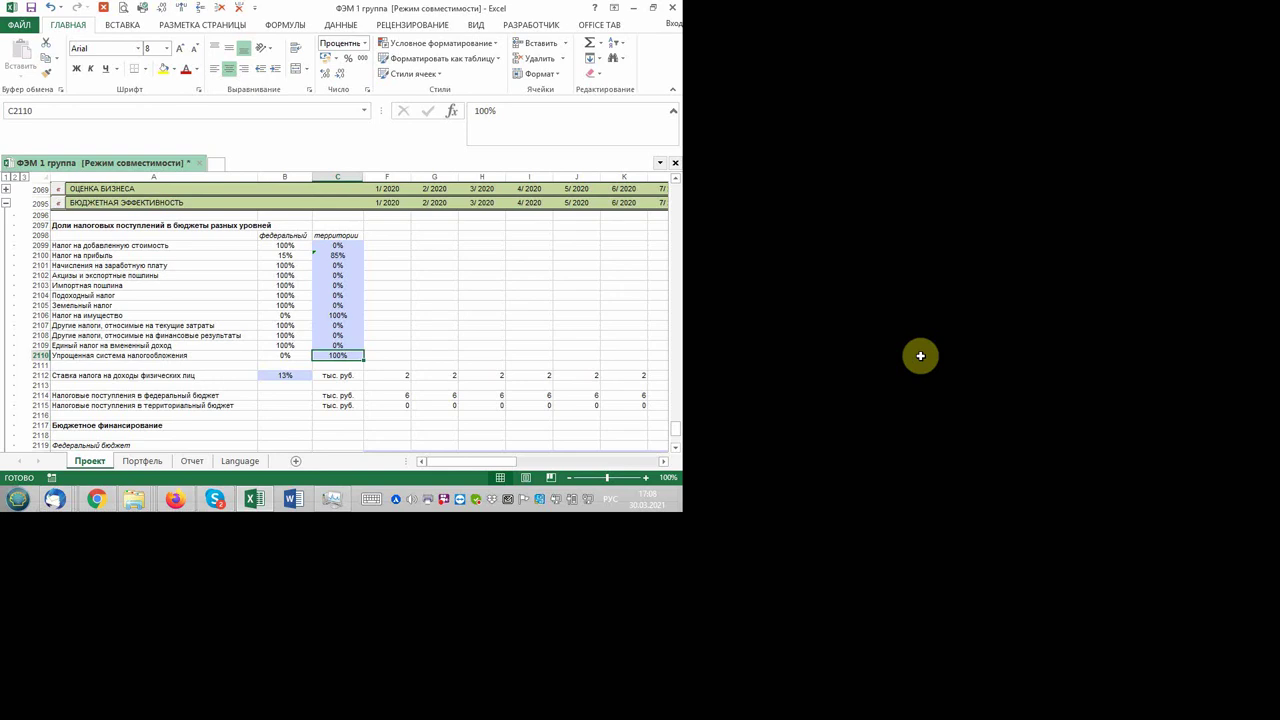
key(Left)
key(Right)
key(Left)
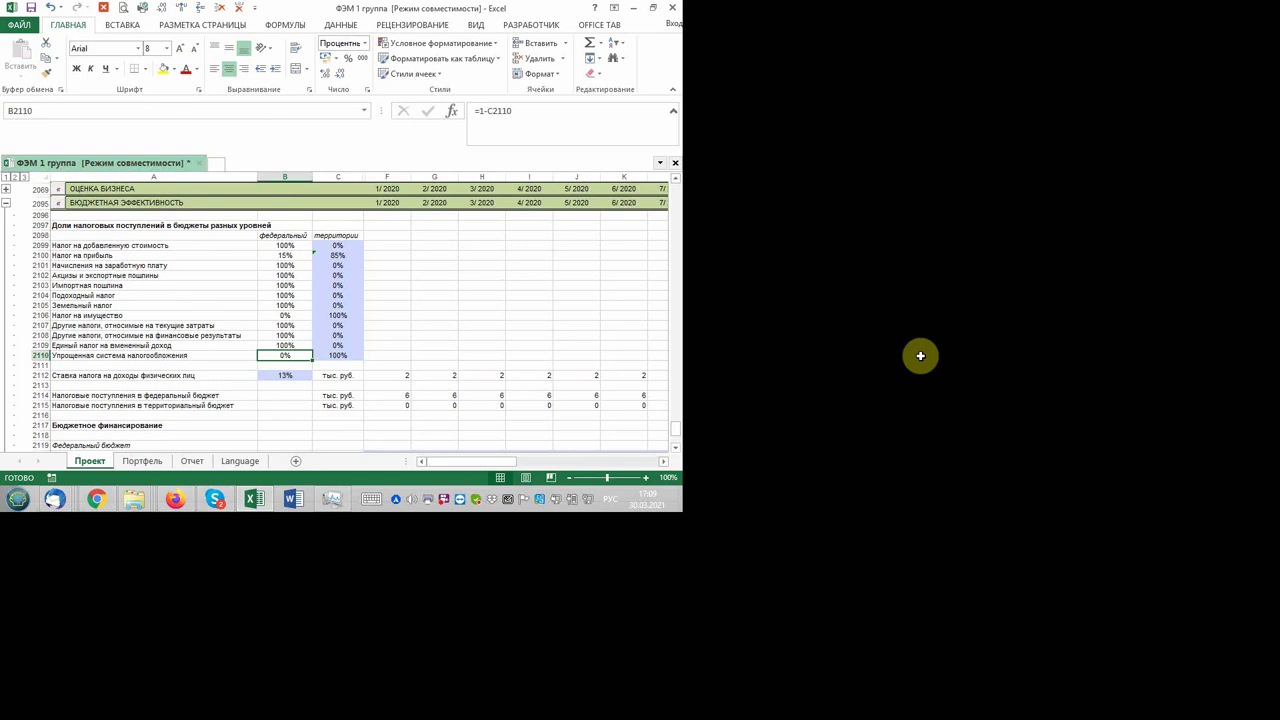
- Check the simplified tax split (C2110 100%, B2110 =1-C2110), then bring up the screen recorder
key(Right)
key(Left)
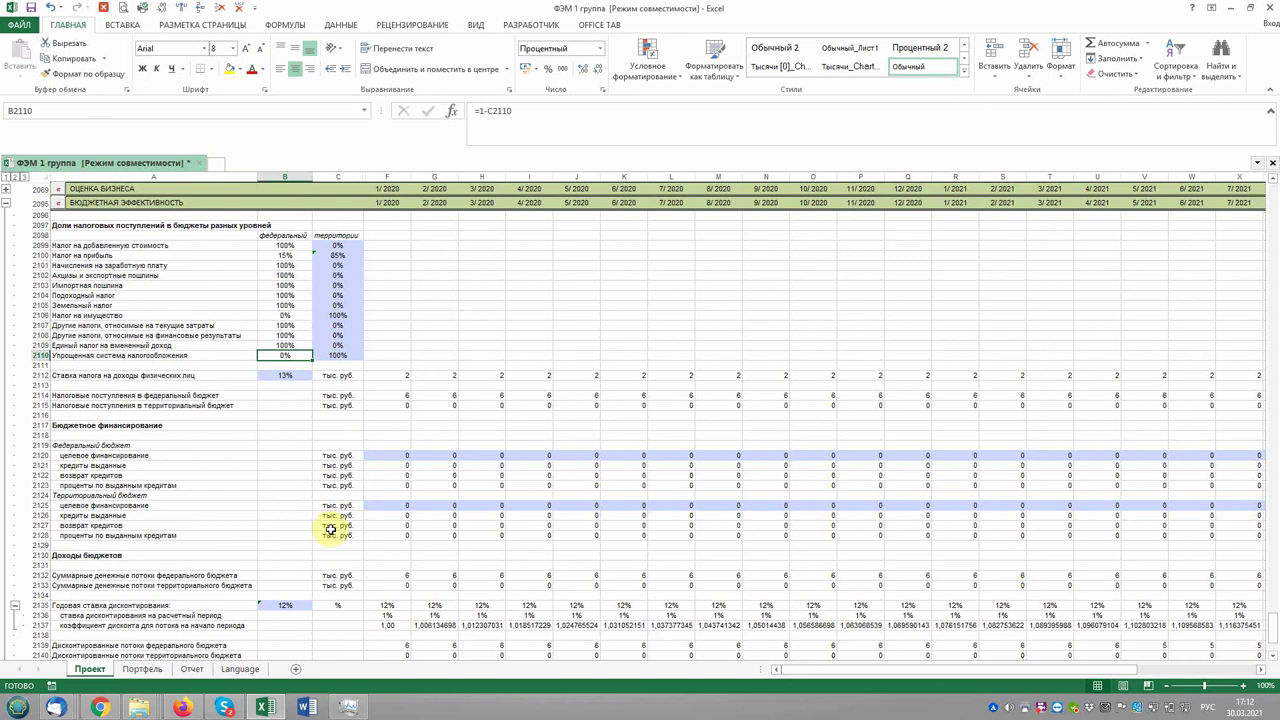
click(1040, 708)
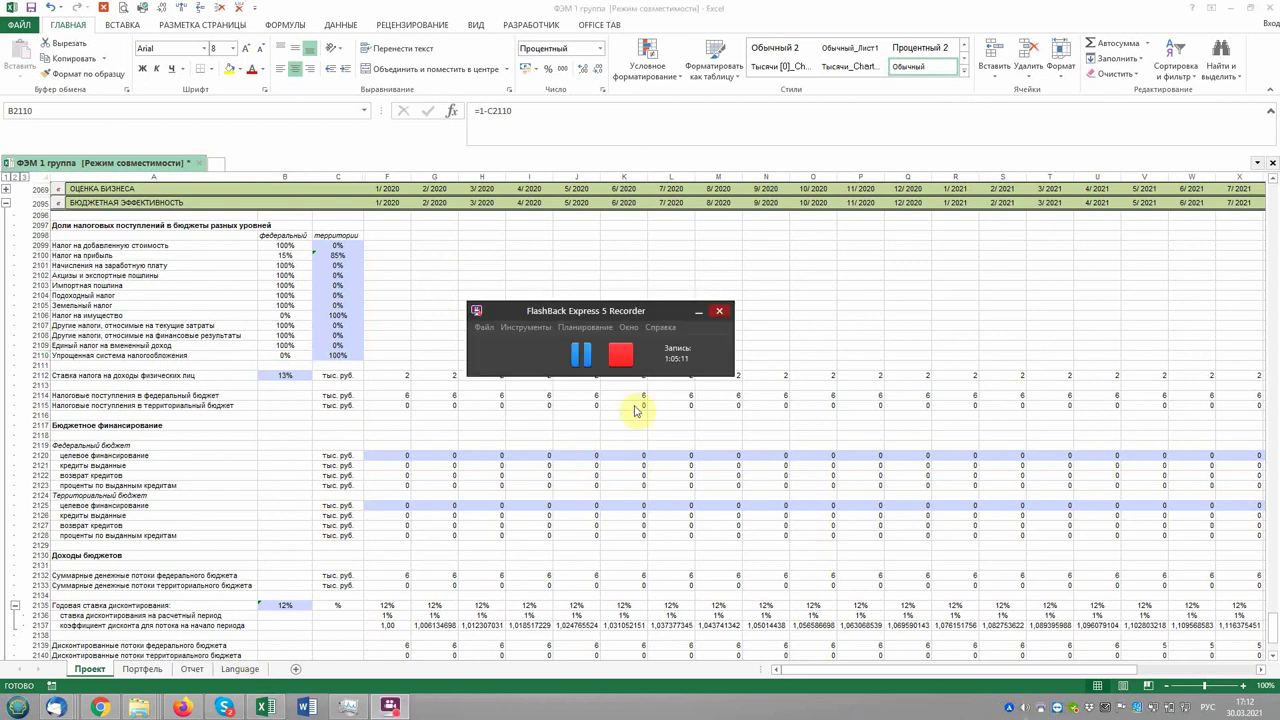